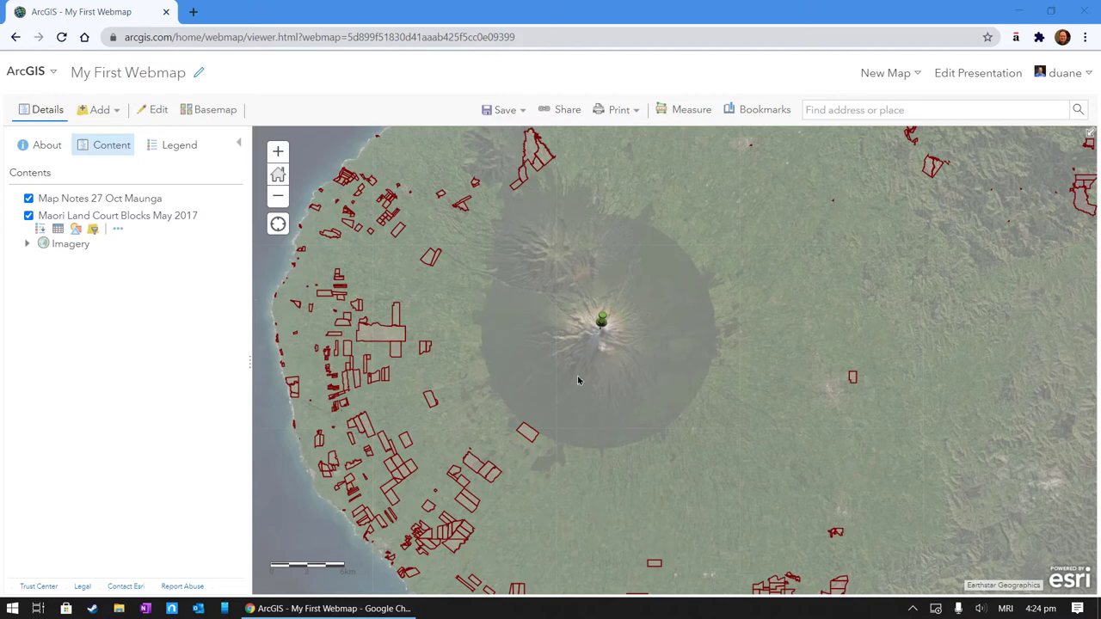
Read the Taranaki Maunga note and the Parihaka X land block popups, then close them
scroll(556, 381, up, 1)
scroll(592, 370, down, 1)
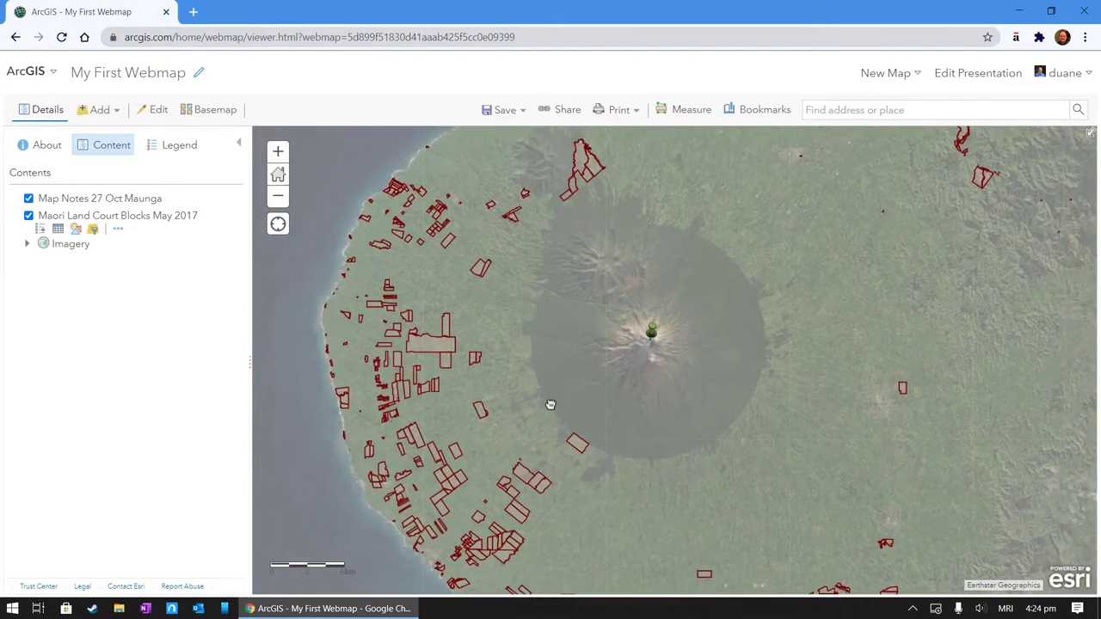
click(658, 329)
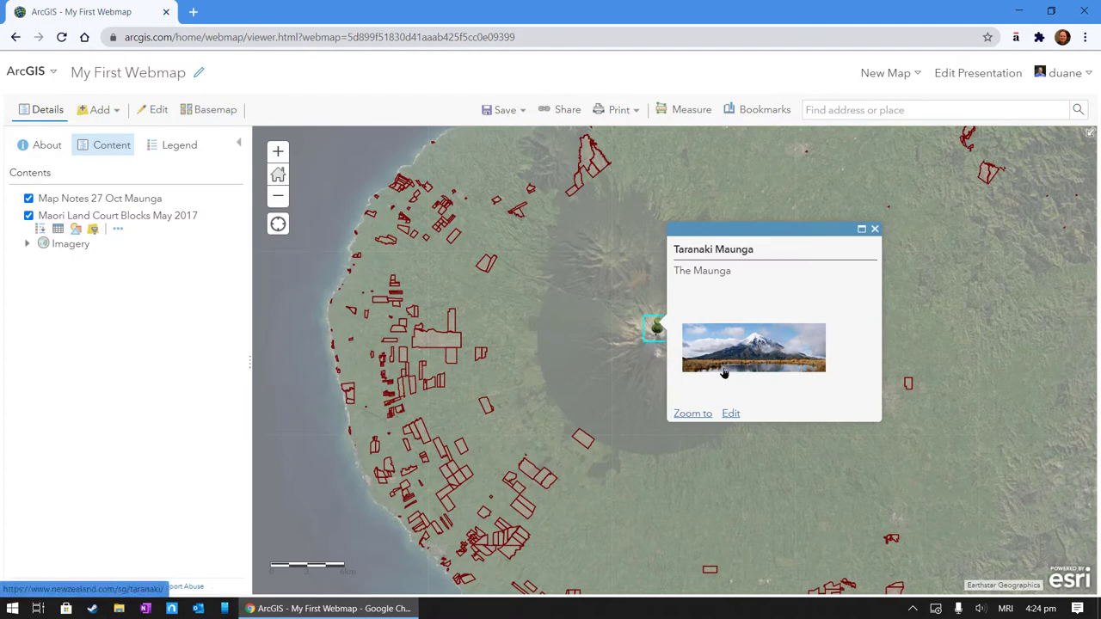
click(452, 338)
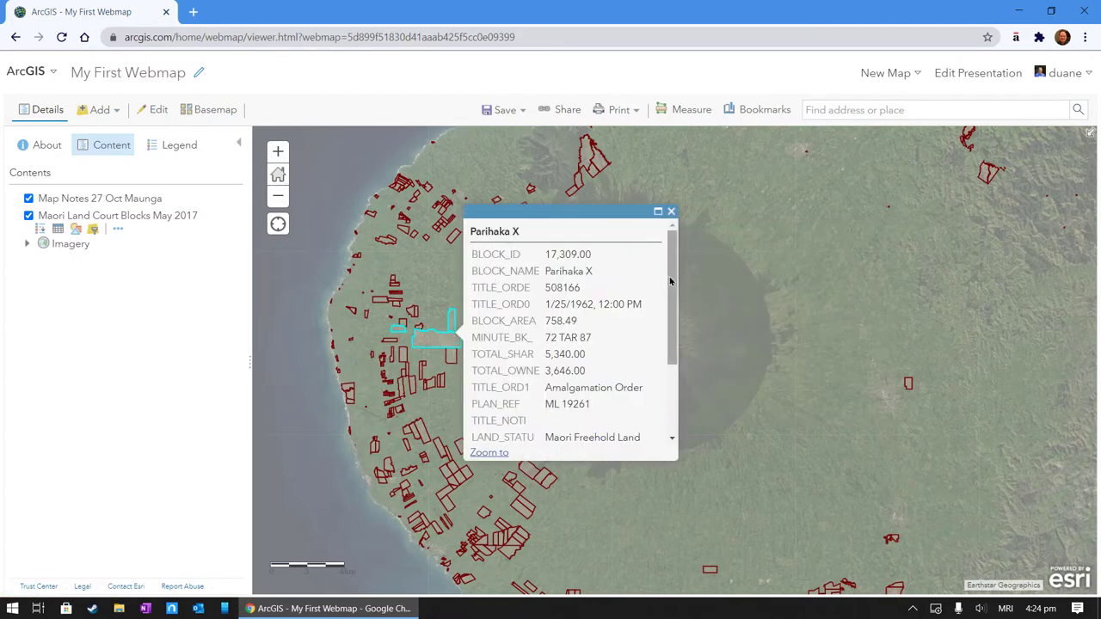
drag(669, 275, 662, 231)
click(671, 212)
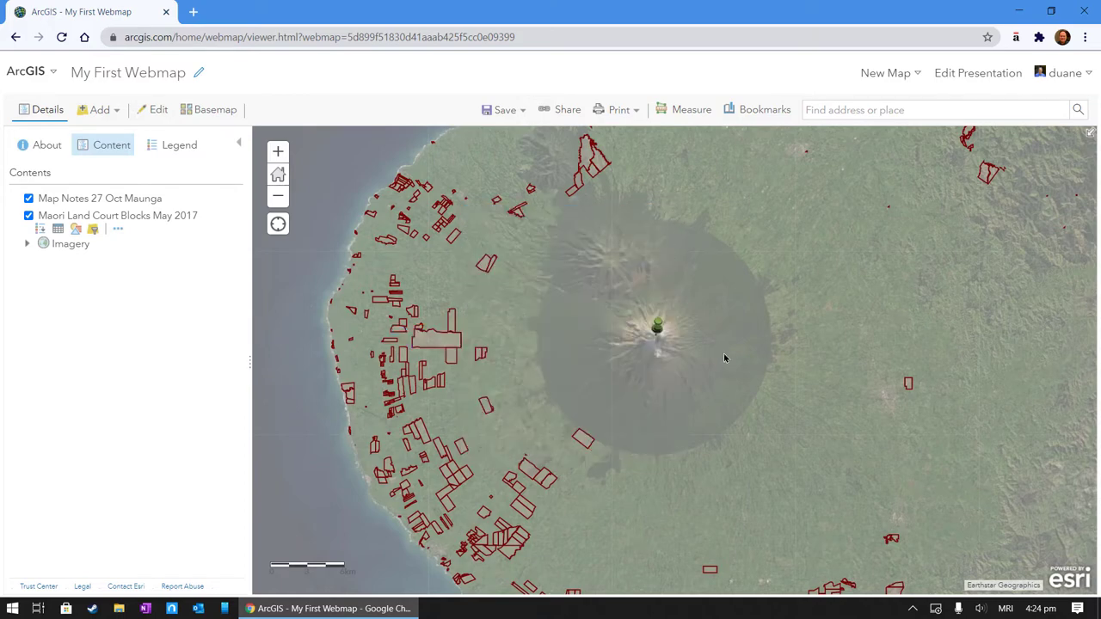
Zoom out and pan to show the wider Taranaki region with the peak to the left
scroll(725, 357, down, 1)
drag(729, 376, 532, 399)
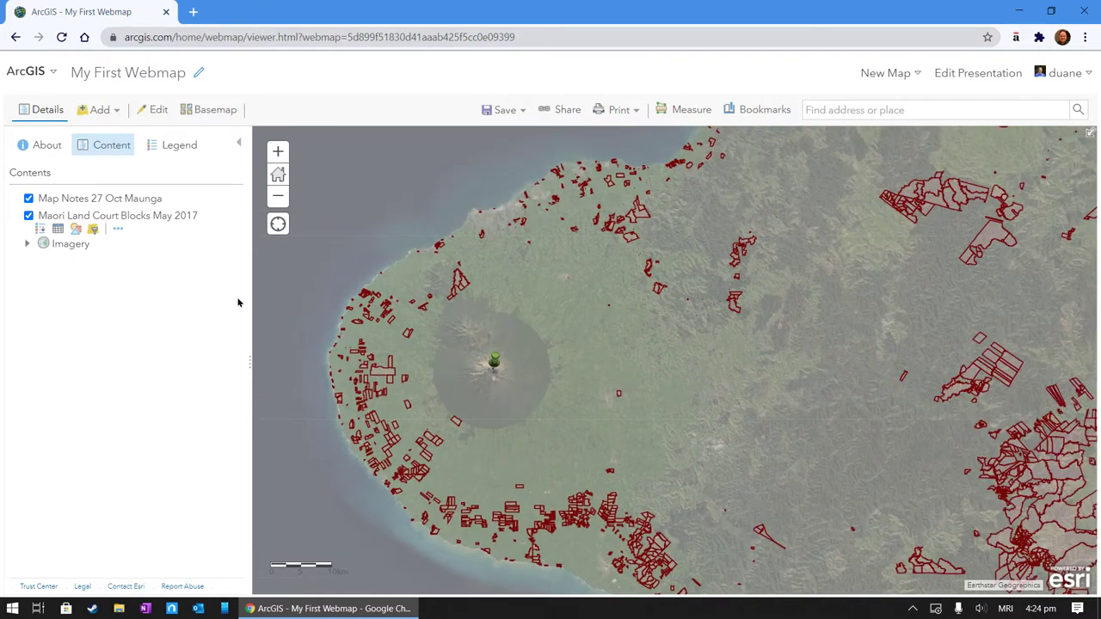
drag(602, 349, 628, 300)
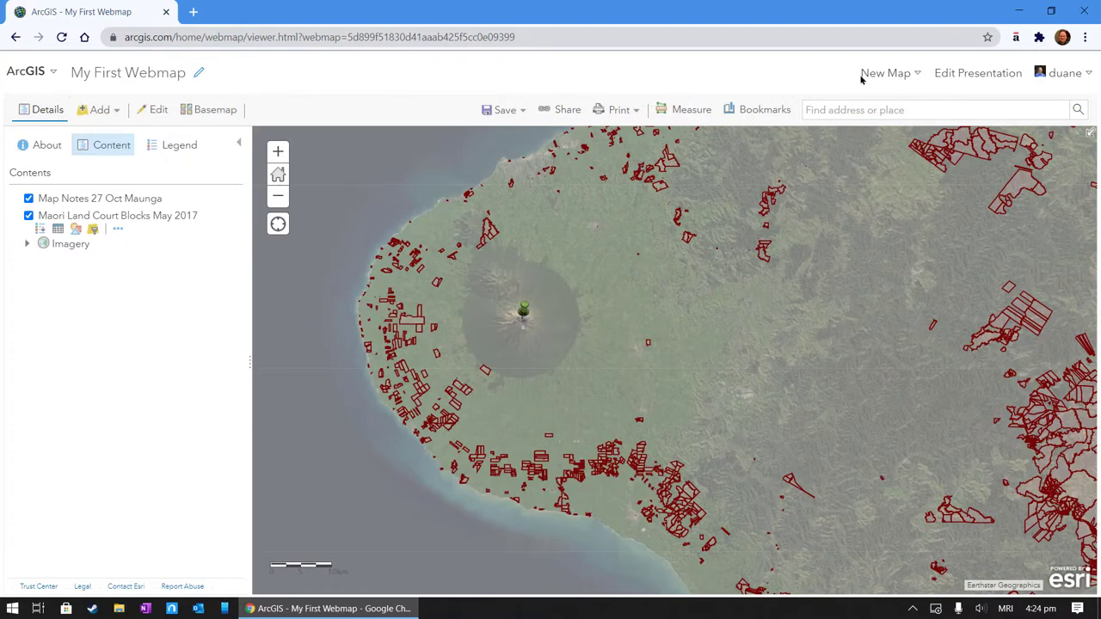
Create a new blank map without saving changes and centre it on the North Island
click(891, 74)
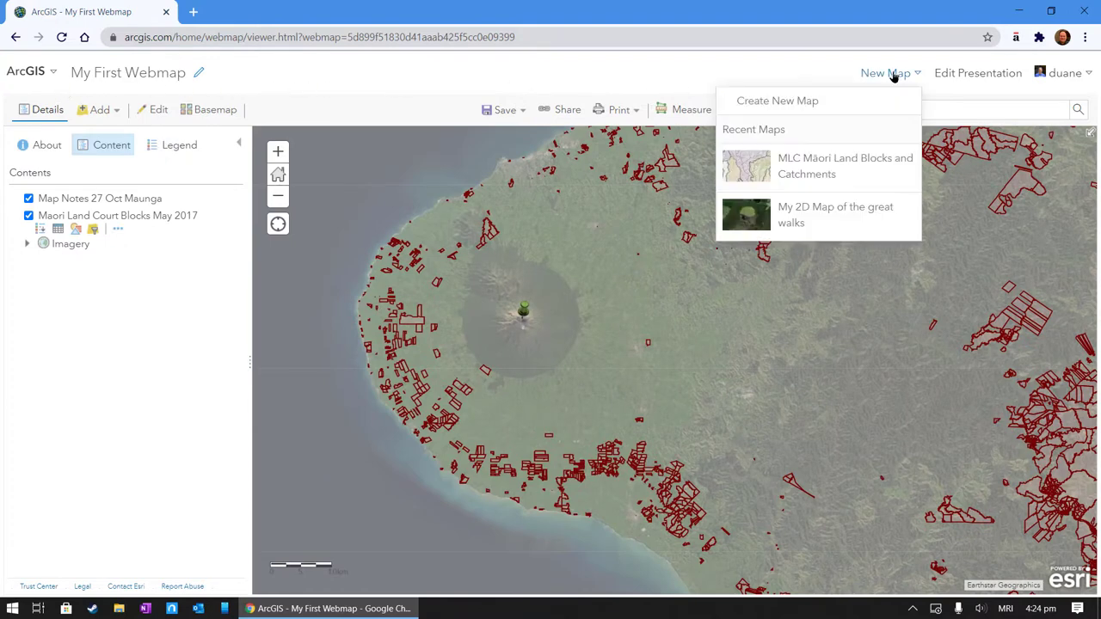
click(800, 101)
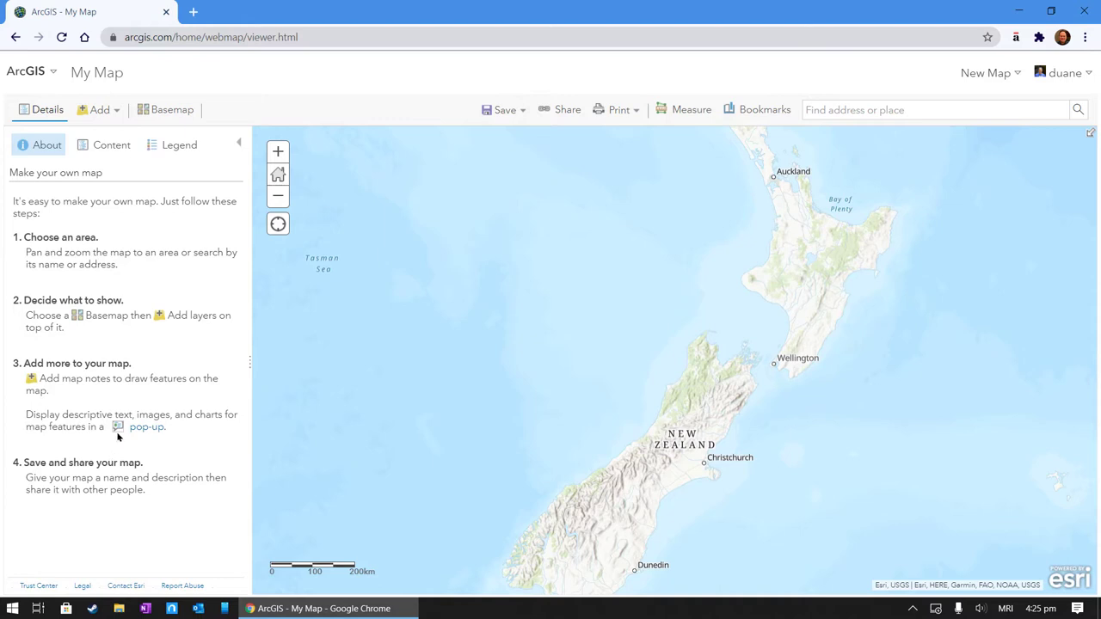
drag(751, 251, 644, 339)
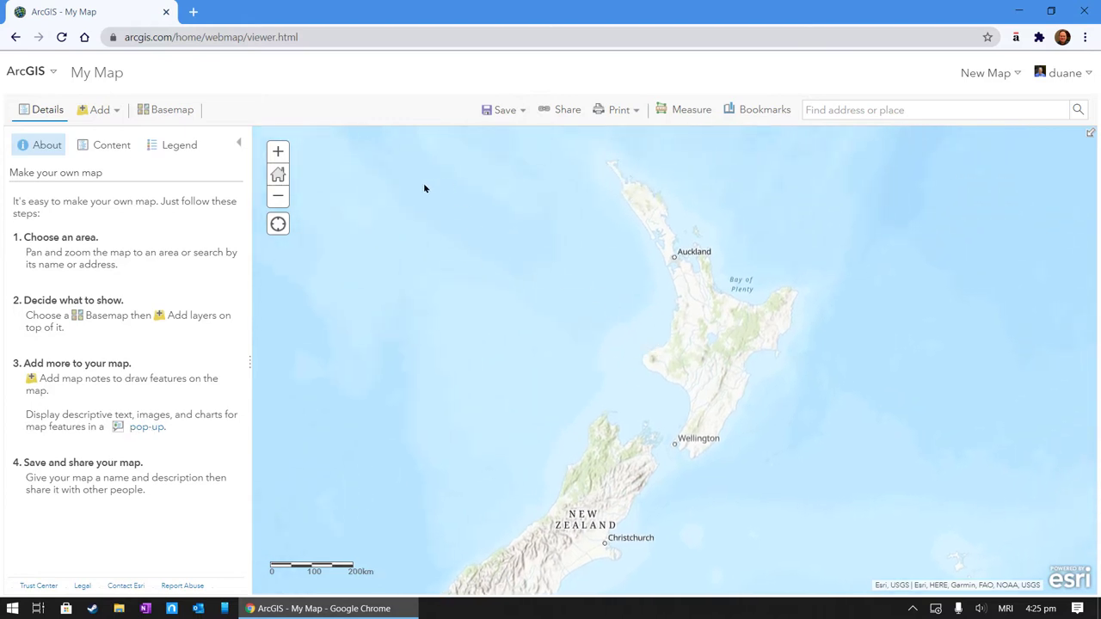
Check the new map's Content and Legend panes and the Add menu, with only the Topographic basemap present
click(120, 148)
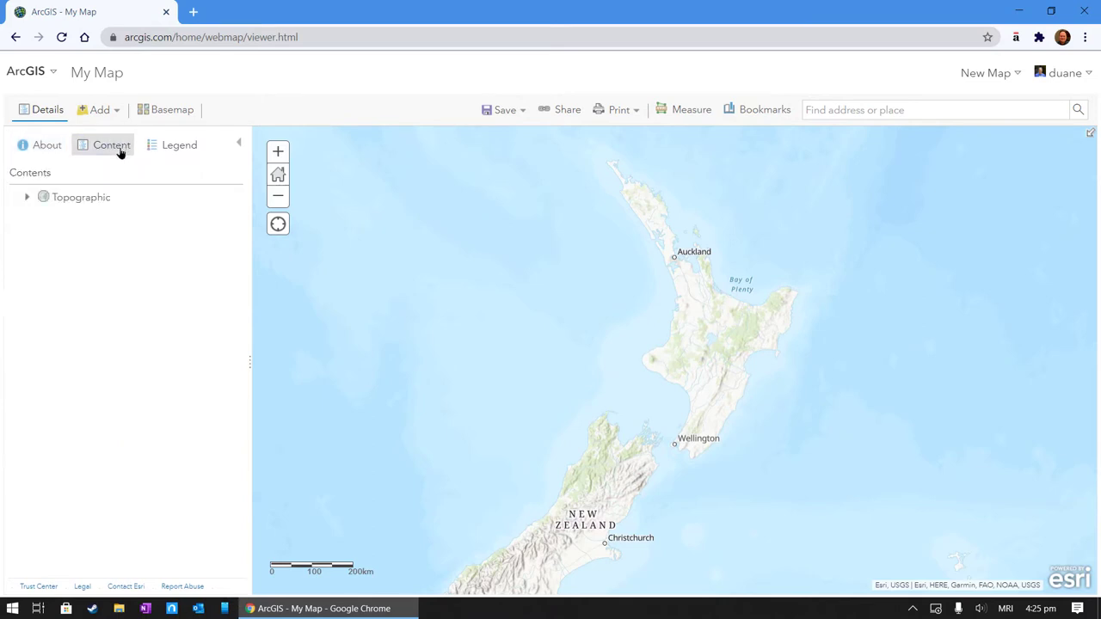
click(171, 150)
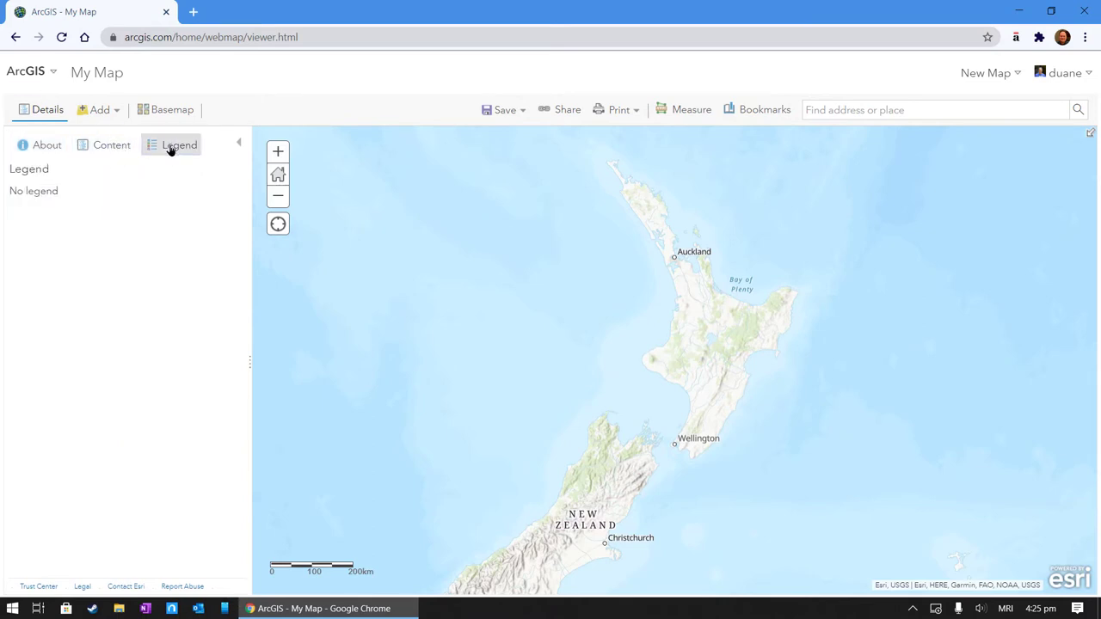
click(119, 146)
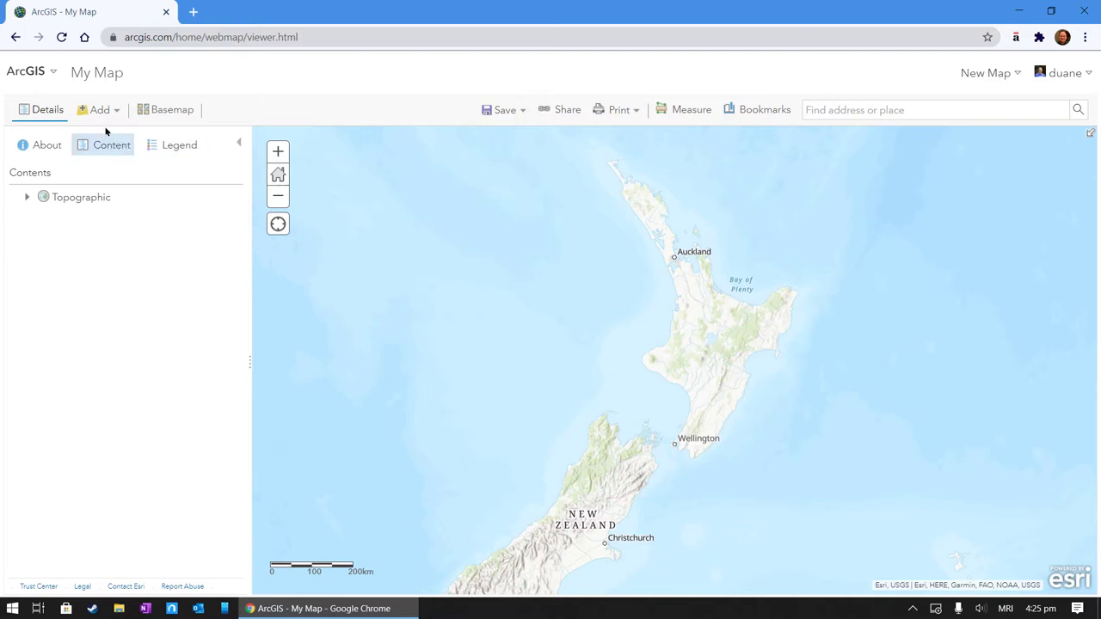
click(95, 115)
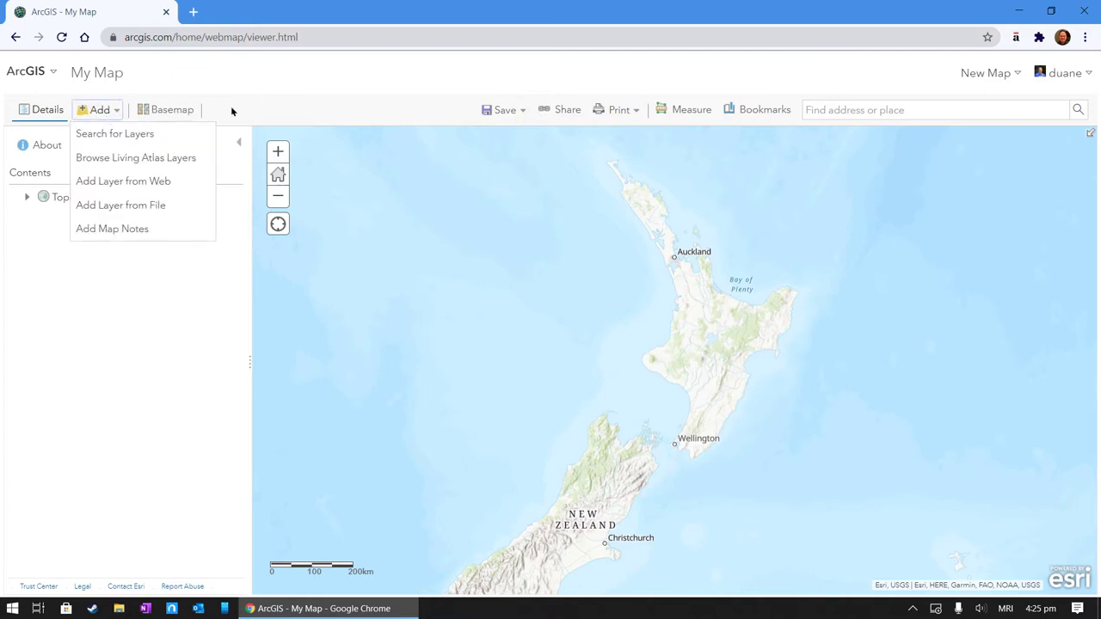
Apply the Imagery Hybrid basemap and zoom in on the North Island
click(169, 112)
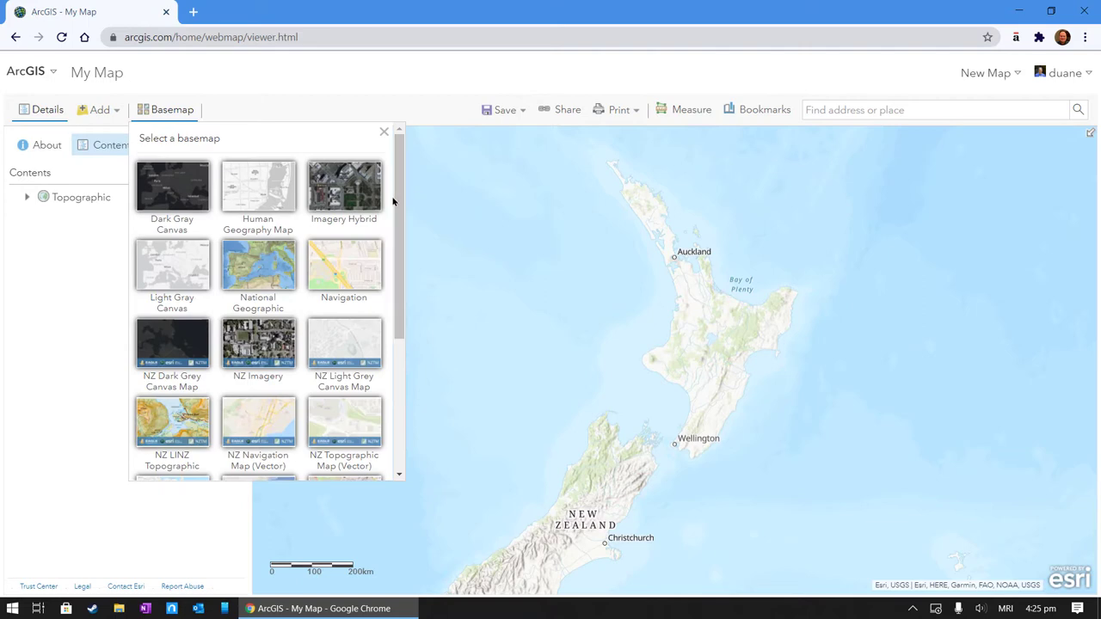
drag(400, 206, 401, 337)
scroll(382, 202, up, 10)
click(335, 183)
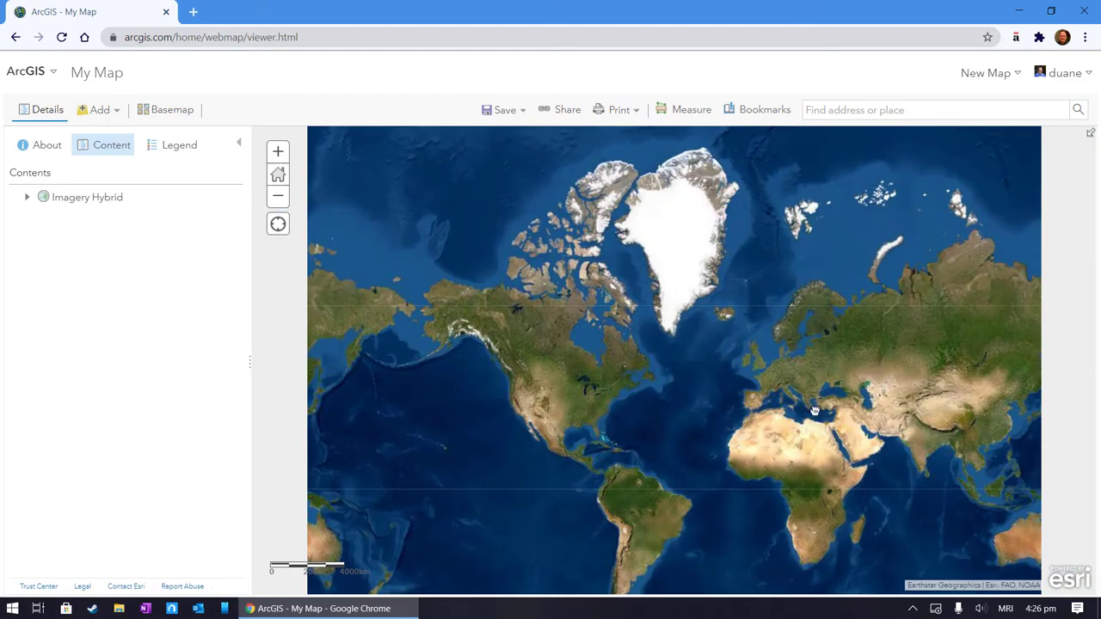
drag(963, 465, 665, 286)
scroll(666, 301, up, 3)
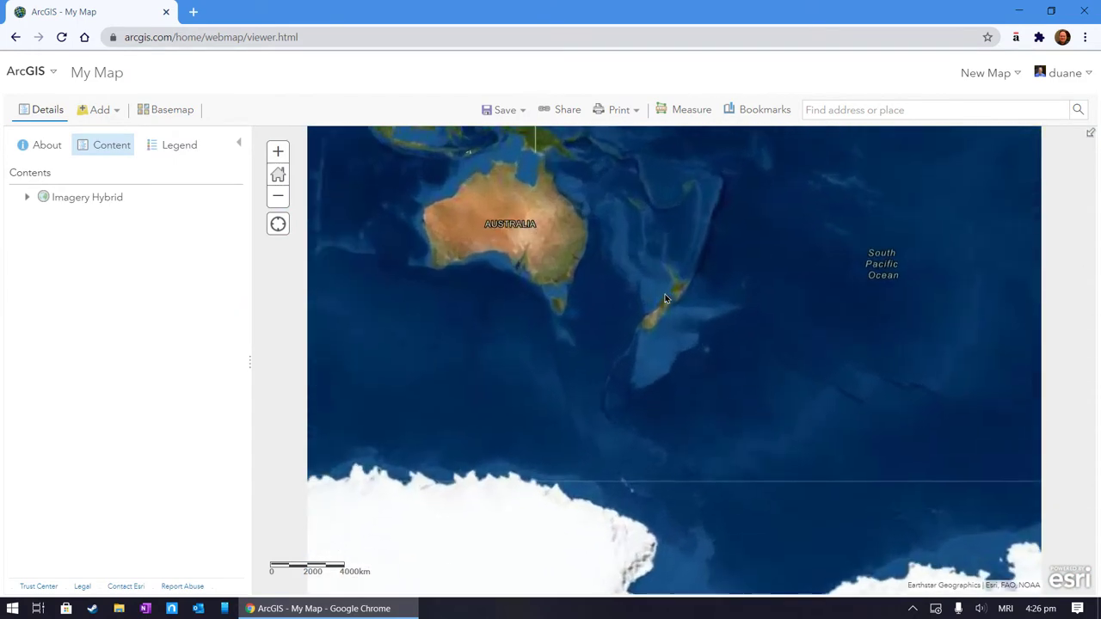
scroll(674, 301, up, 2)
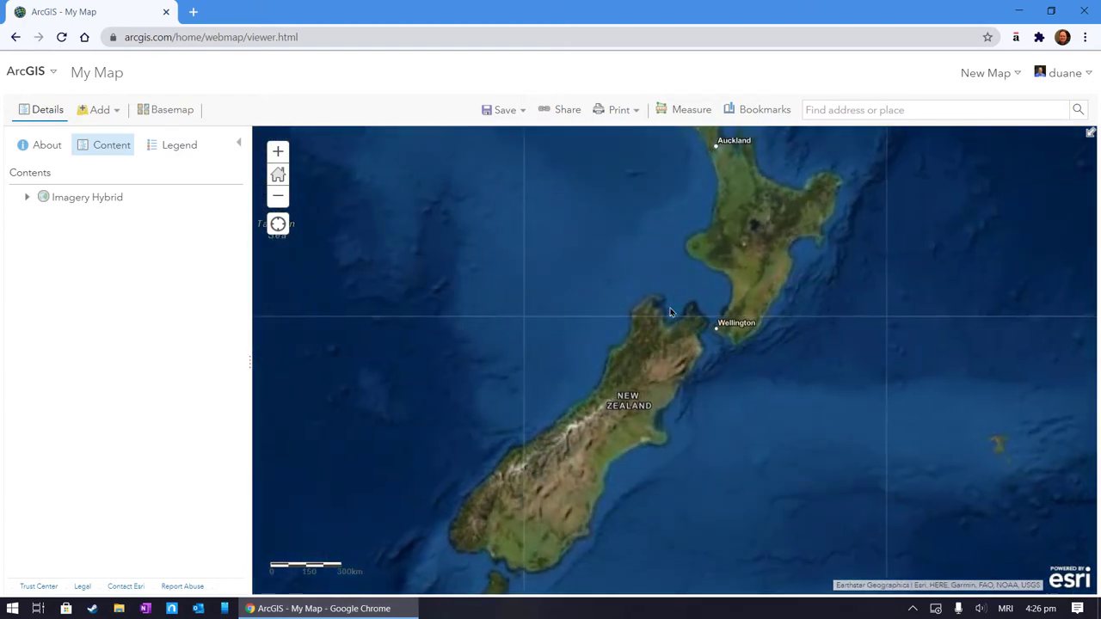
drag(730, 253, 661, 356)
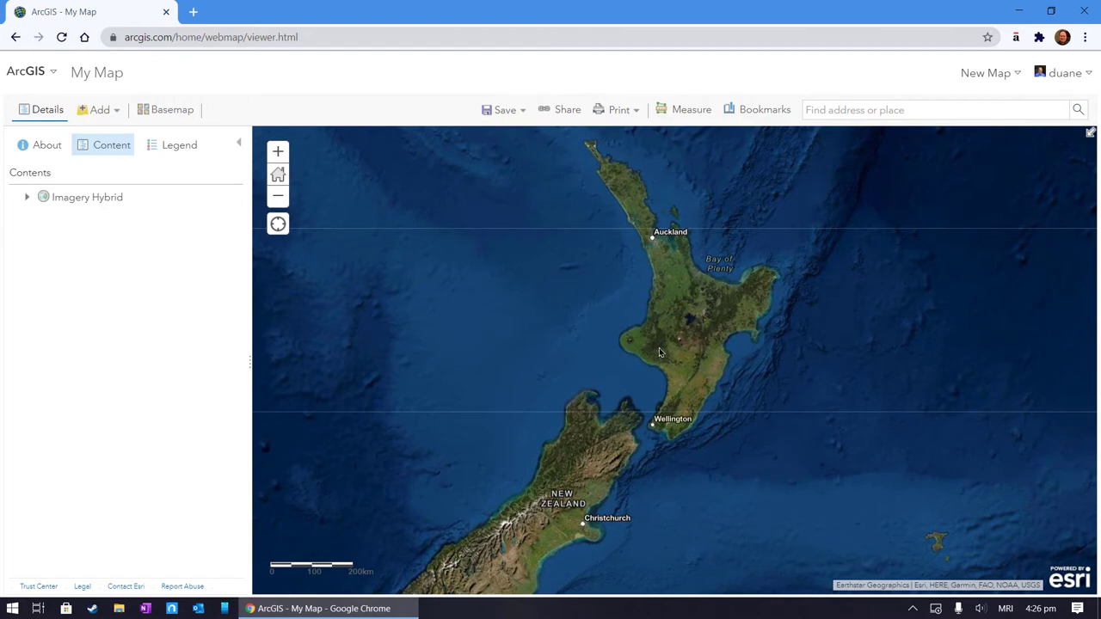
scroll(659, 351, up, 1)
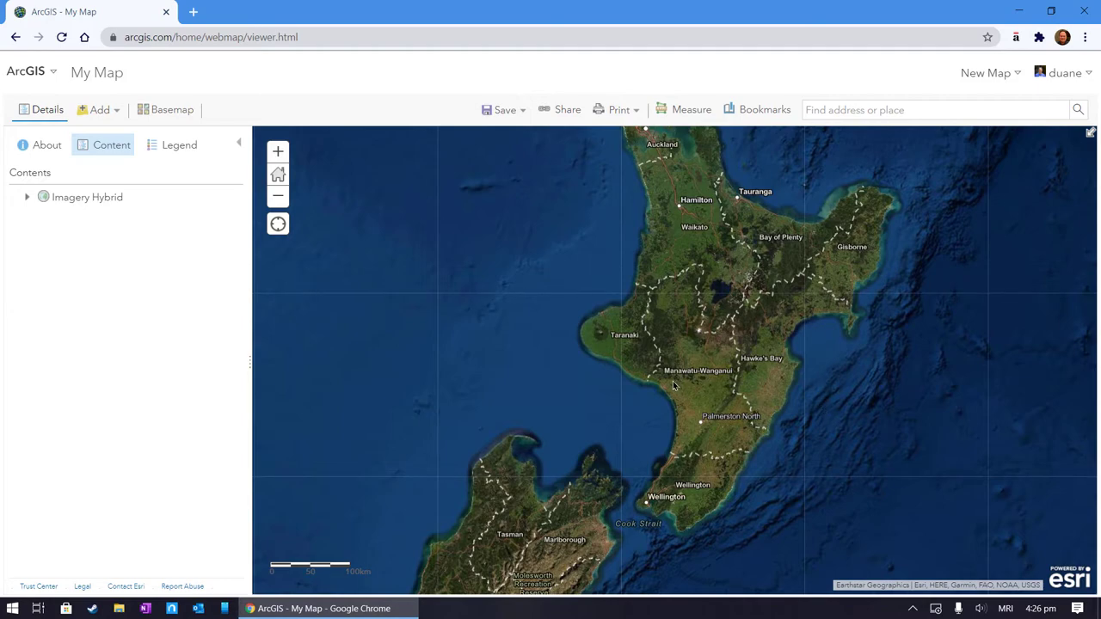
scroll(673, 385, up, 1)
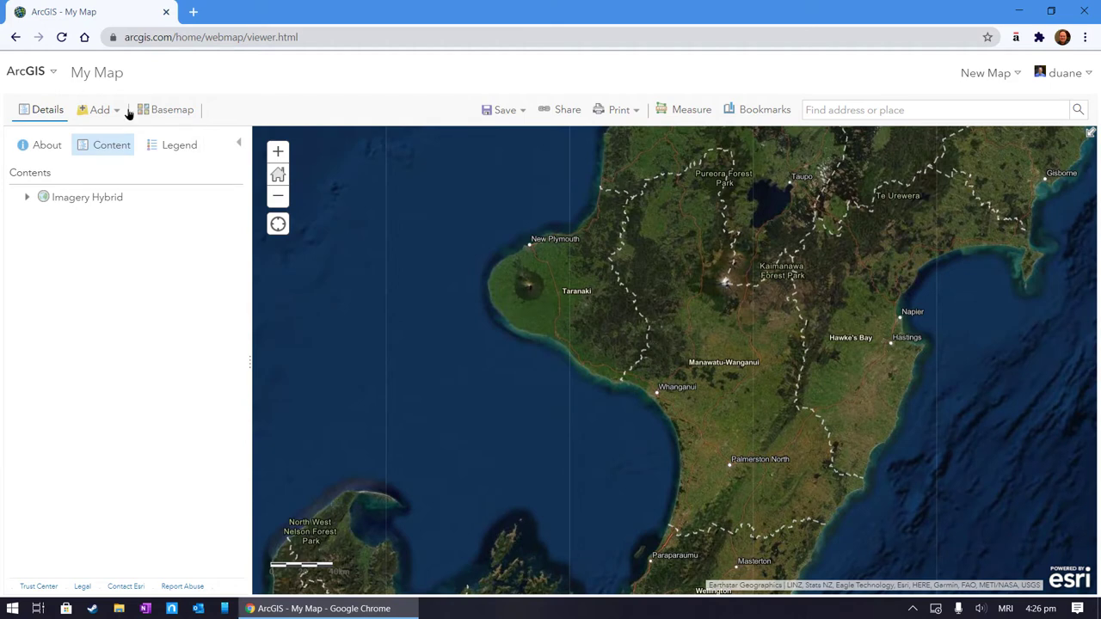
Try the plain Imagery basemap, revert to Imagery Hybrid, and zoom back to the lower North Island
click(167, 112)
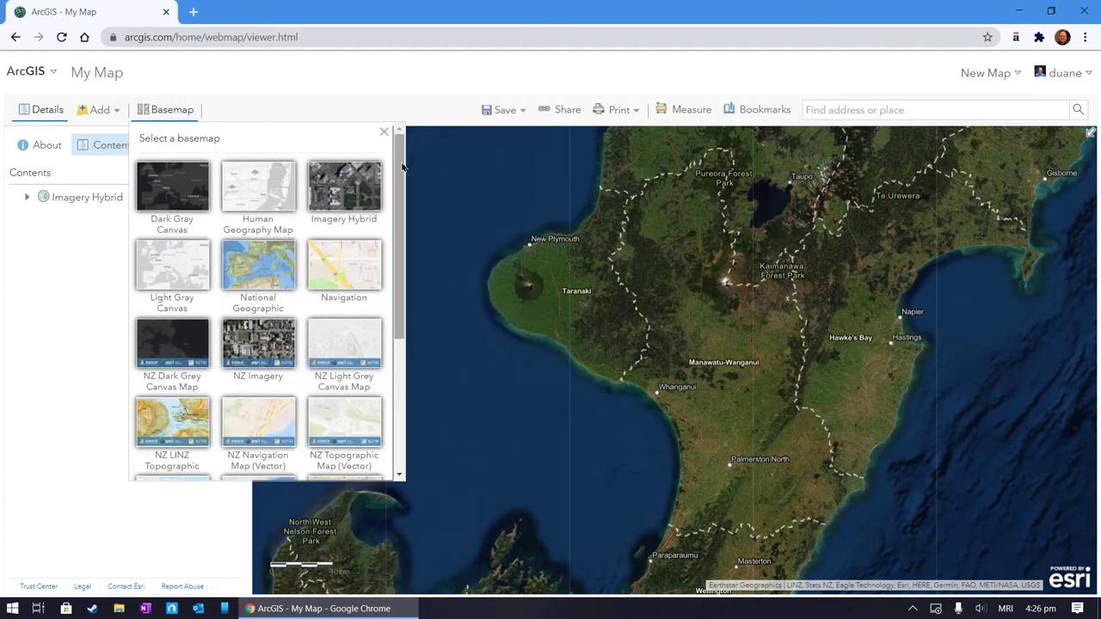
drag(401, 168, 406, 352)
click(271, 429)
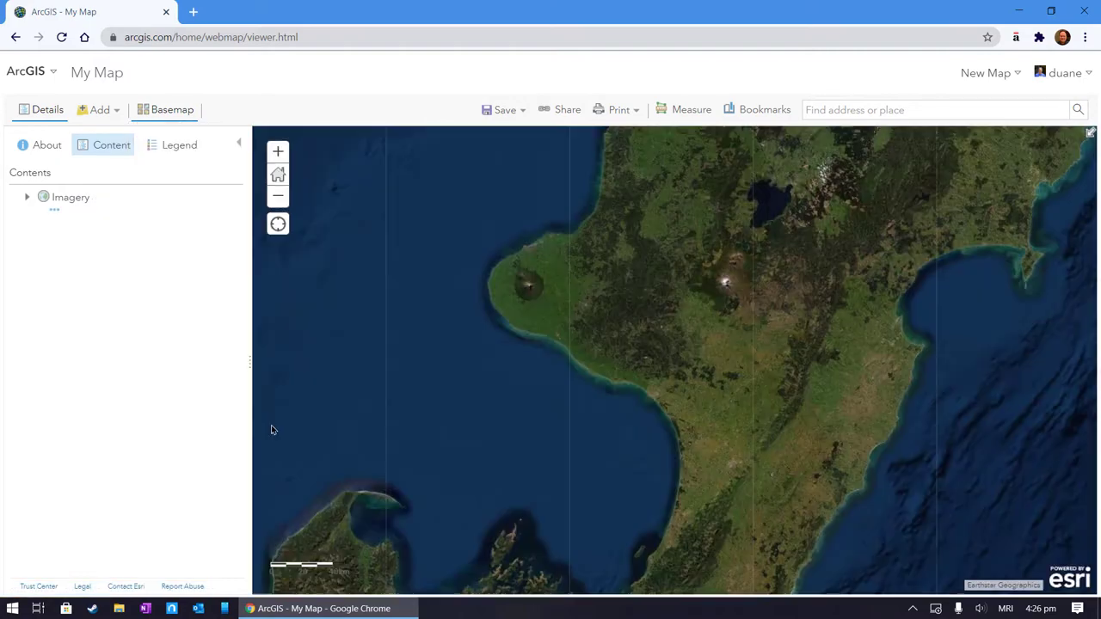
click(166, 111)
scroll(318, 379, up, 3)
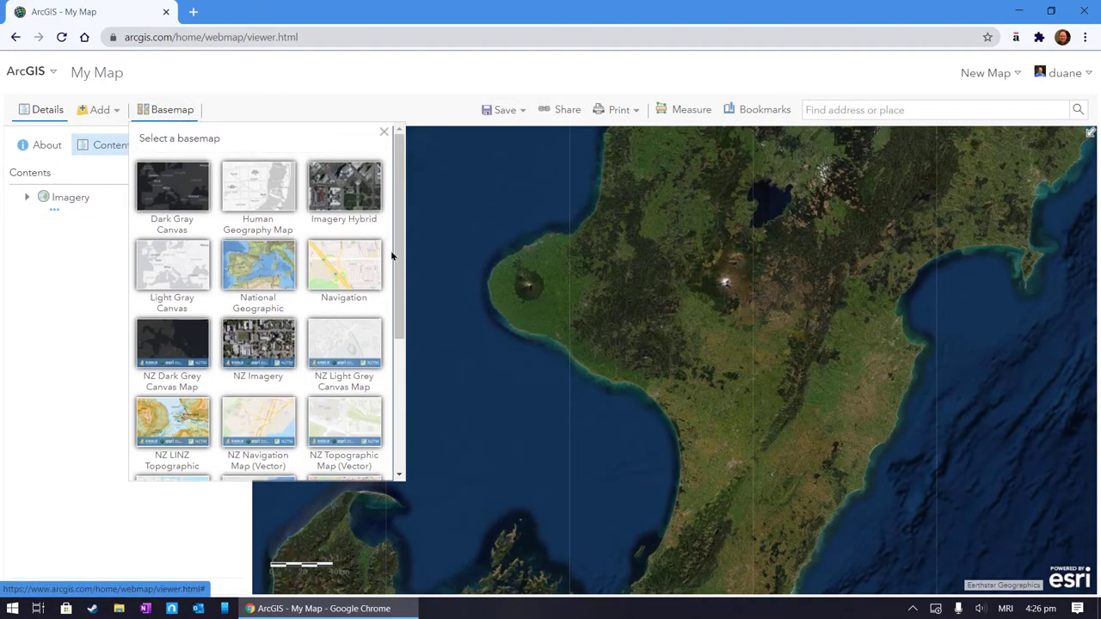
click(355, 199)
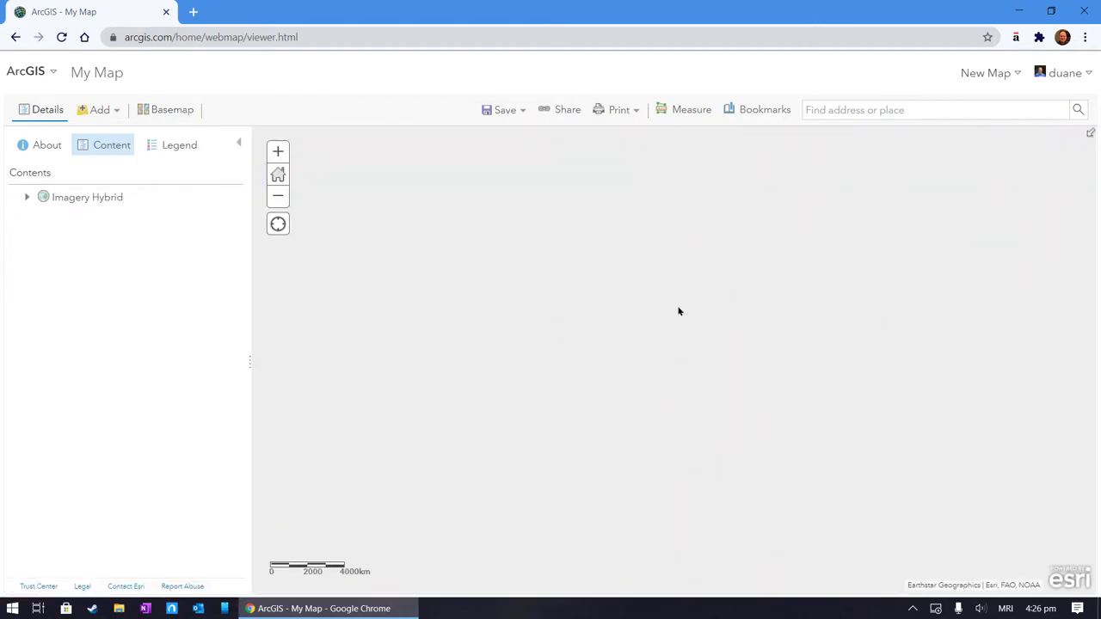
drag(941, 471, 585, 275)
scroll(727, 395, up, 3)
scroll(727, 395, up, 4)
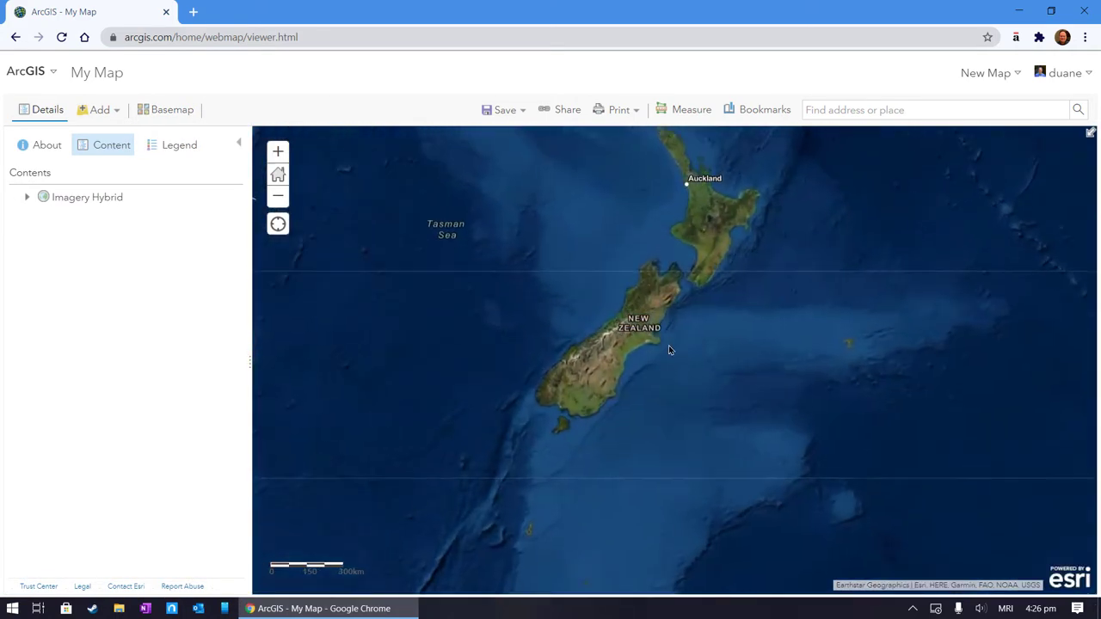
drag(649, 192, 631, 290)
scroll(632, 289, up, 5)
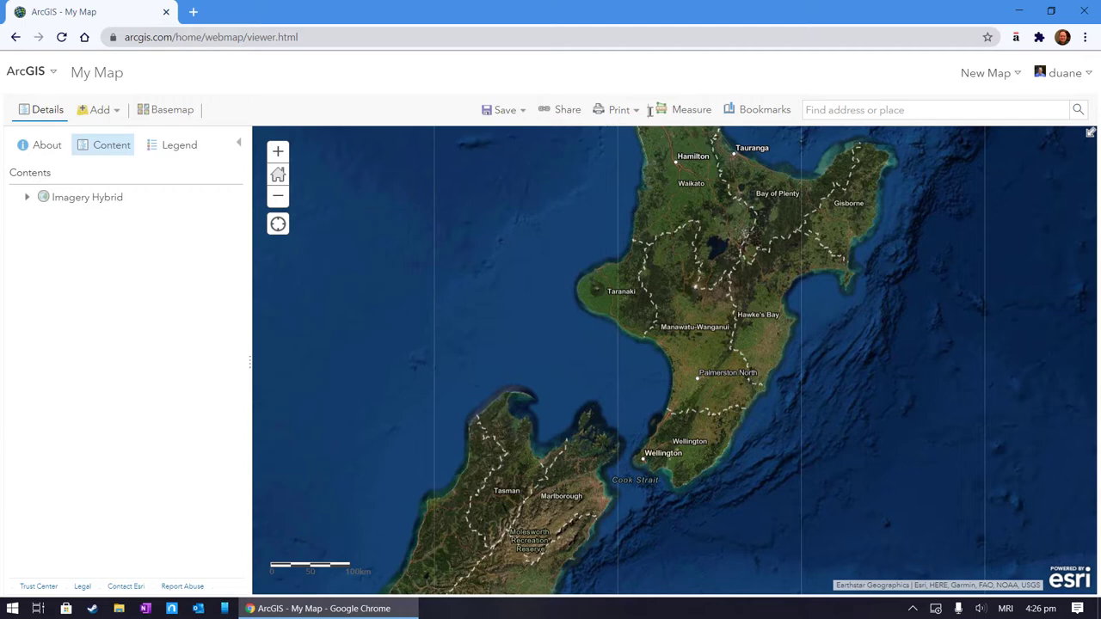
Open the Measure tool's area units list and close it without changes
click(678, 111)
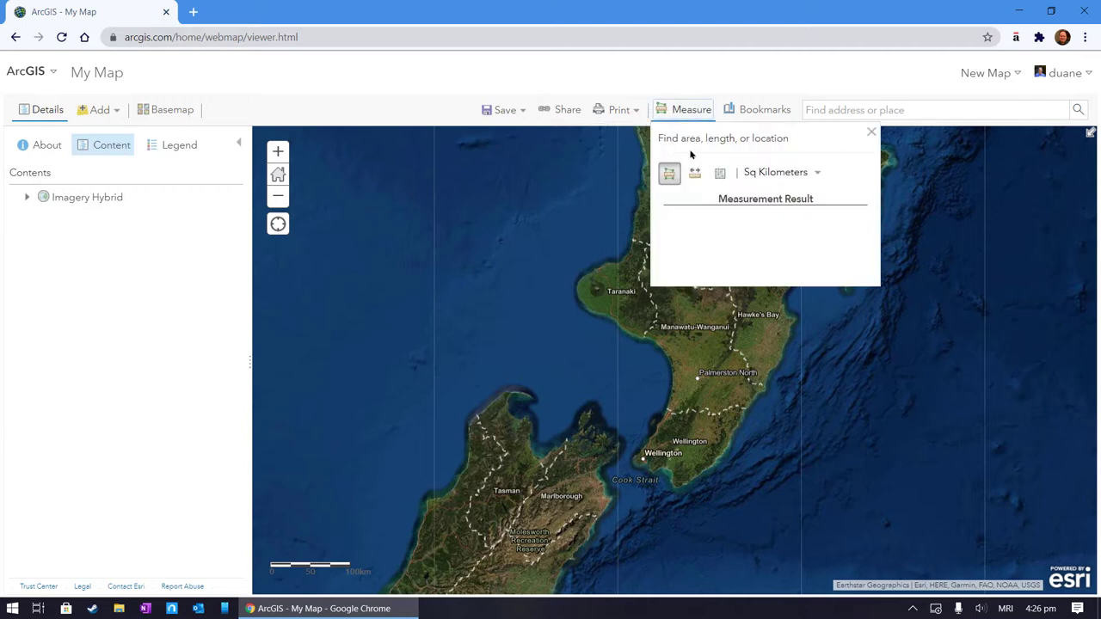
click(818, 173)
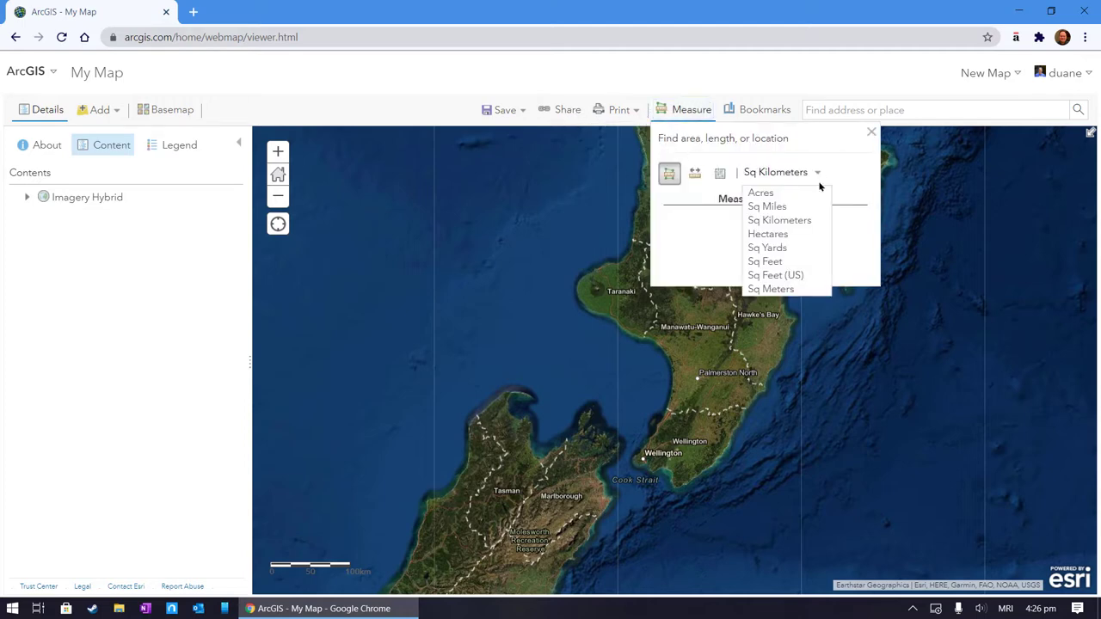
click(757, 87)
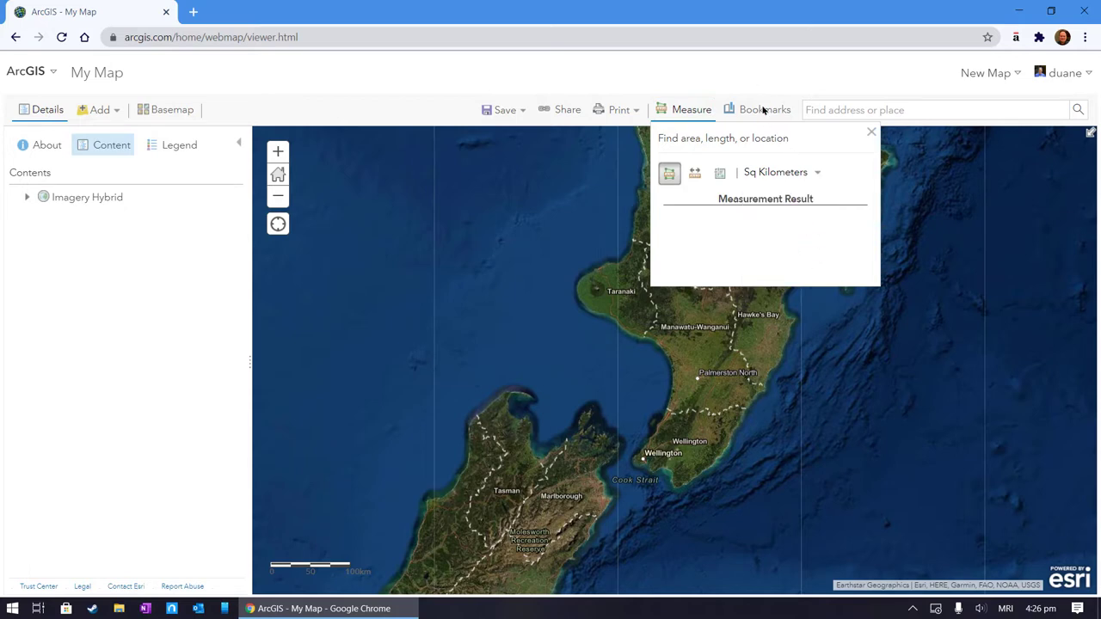
click(869, 134)
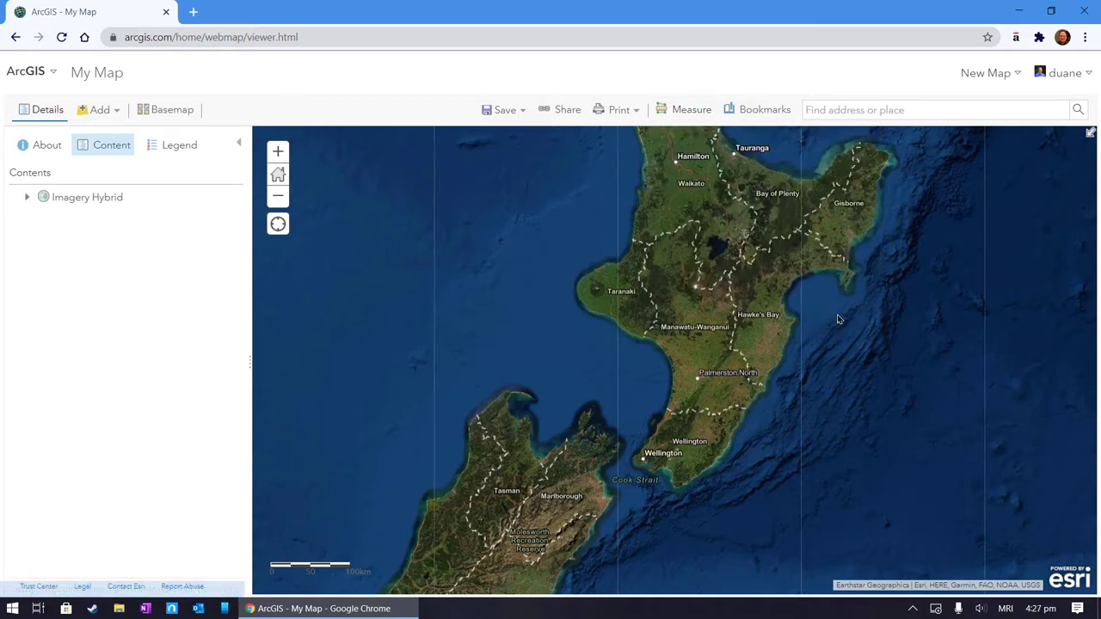
Zoom out to all of New Zealand and save the view as bookmark 'Aotearoa'
scroll(803, 313, down, 1)
scroll(761, 396, down, 1)
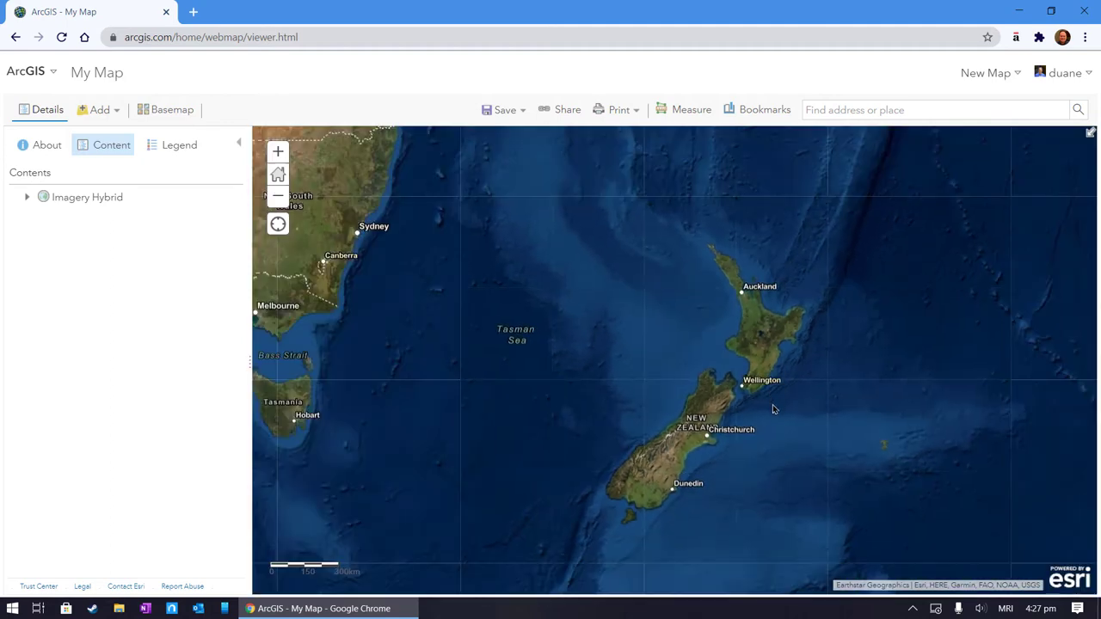
drag(770, 406, 679, 384)
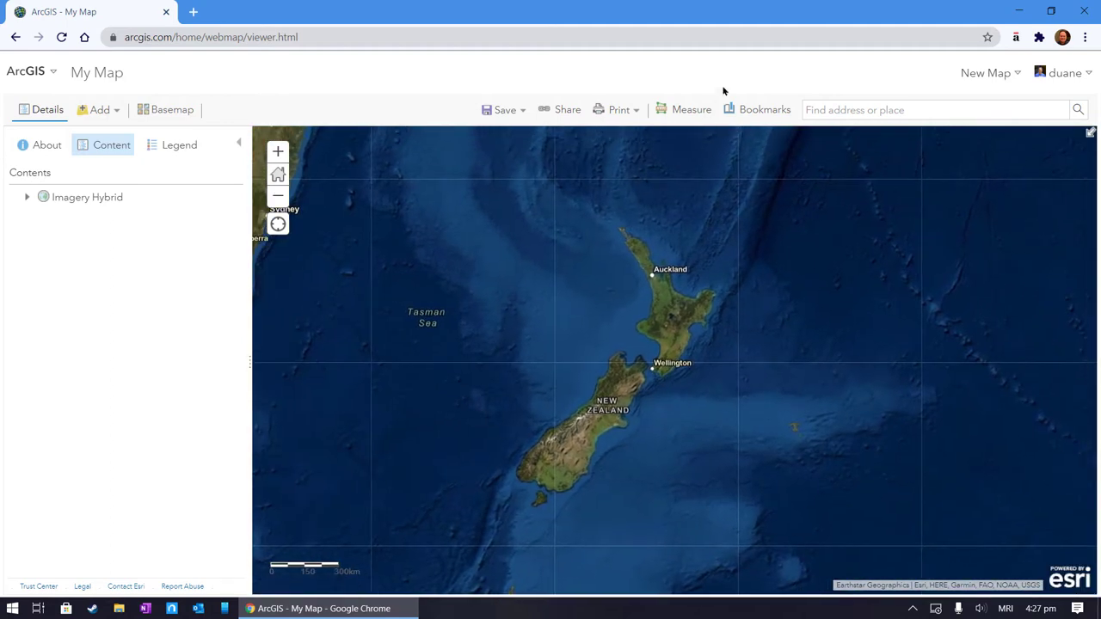
click(761, 112)
click(763, 173)
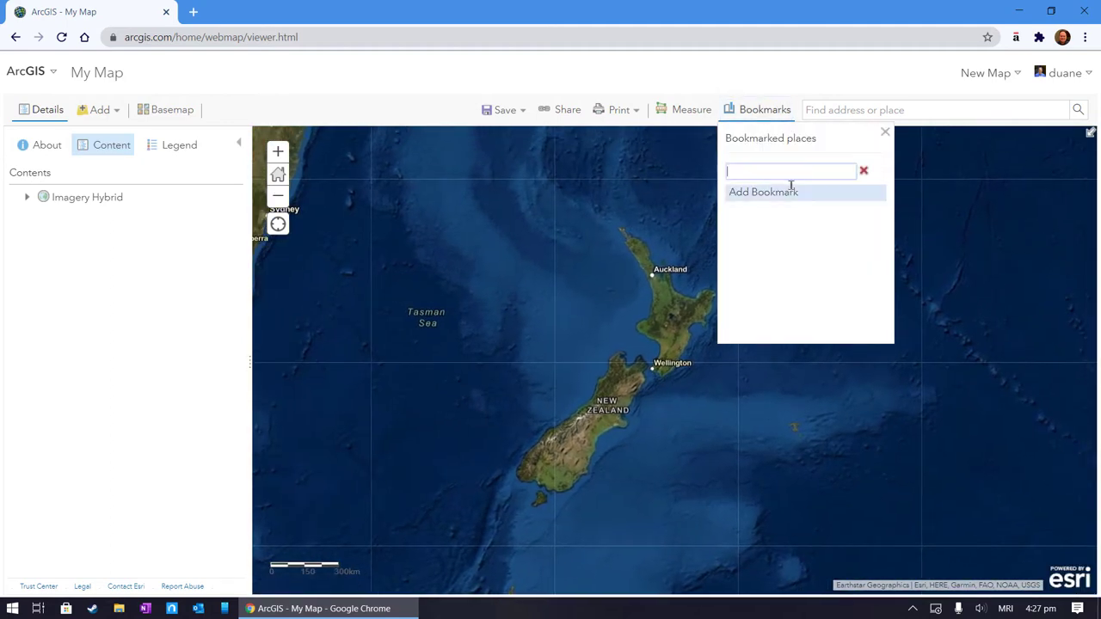
text(Aotearoa)
key(Return)
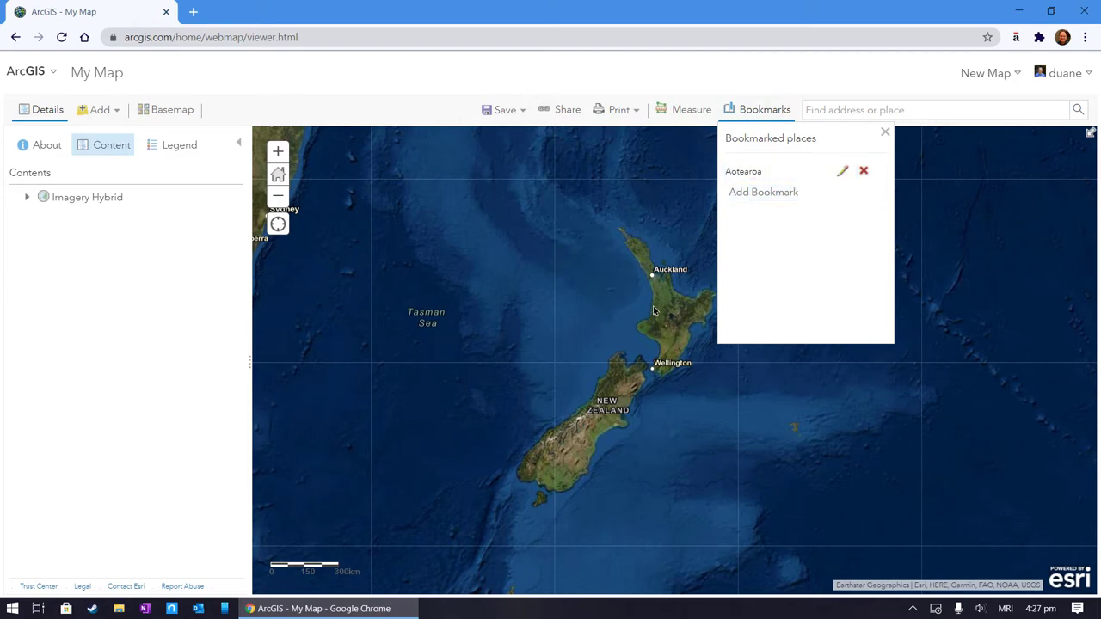
Zoom in, then use the Aotearoa bookmark to return to the full New Zealand view
scroll(654, 297, up, 3)
scroll(545, 265, up, 5)
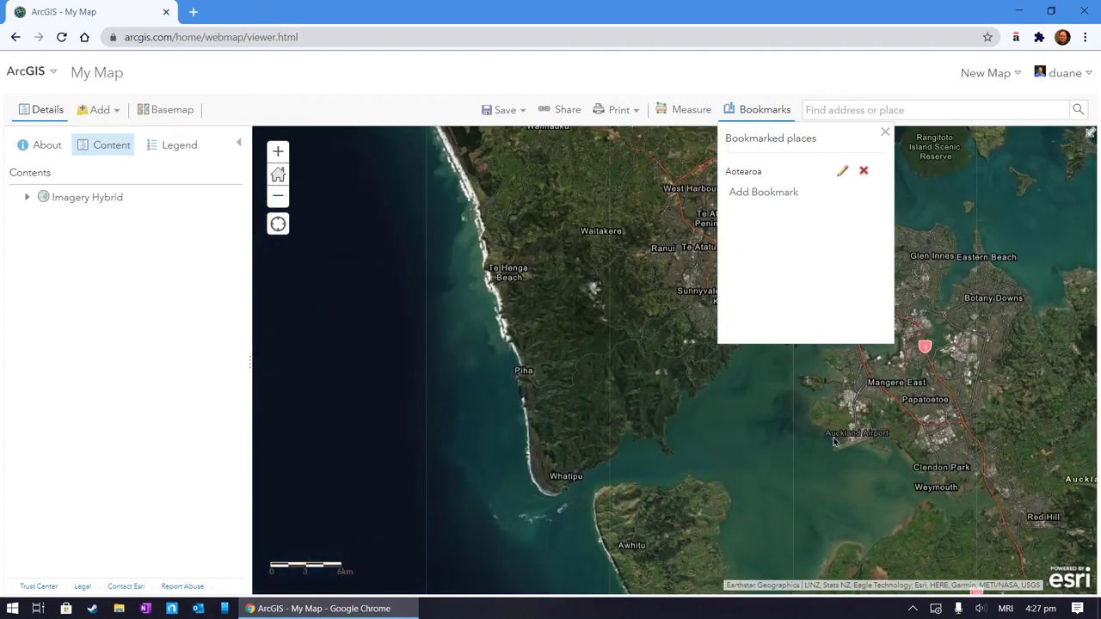
click(884, 132)
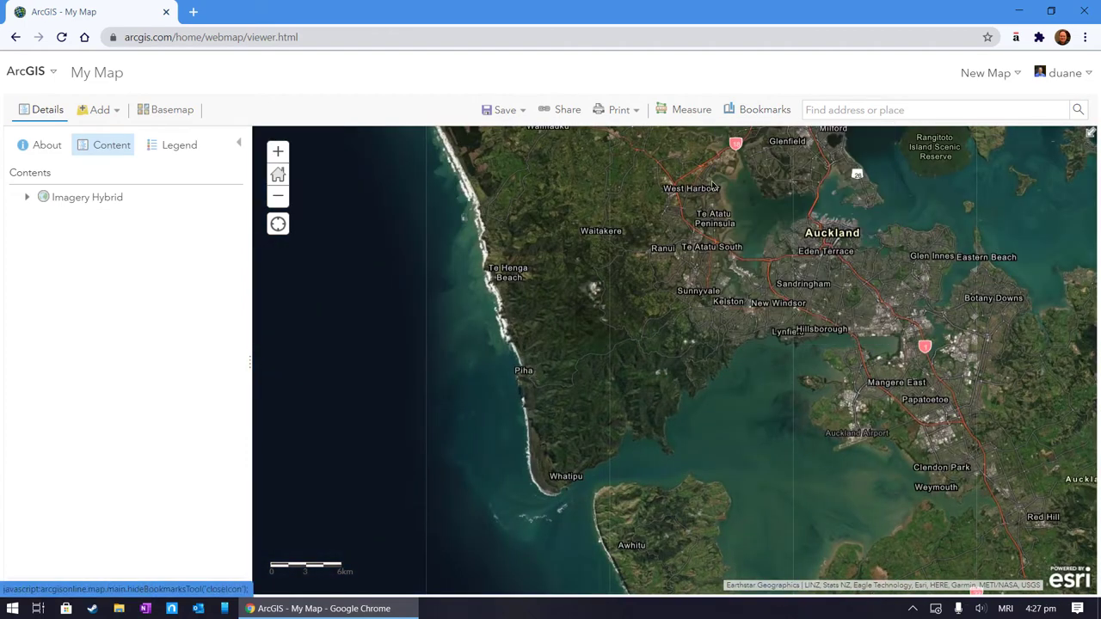
click(754, 114)
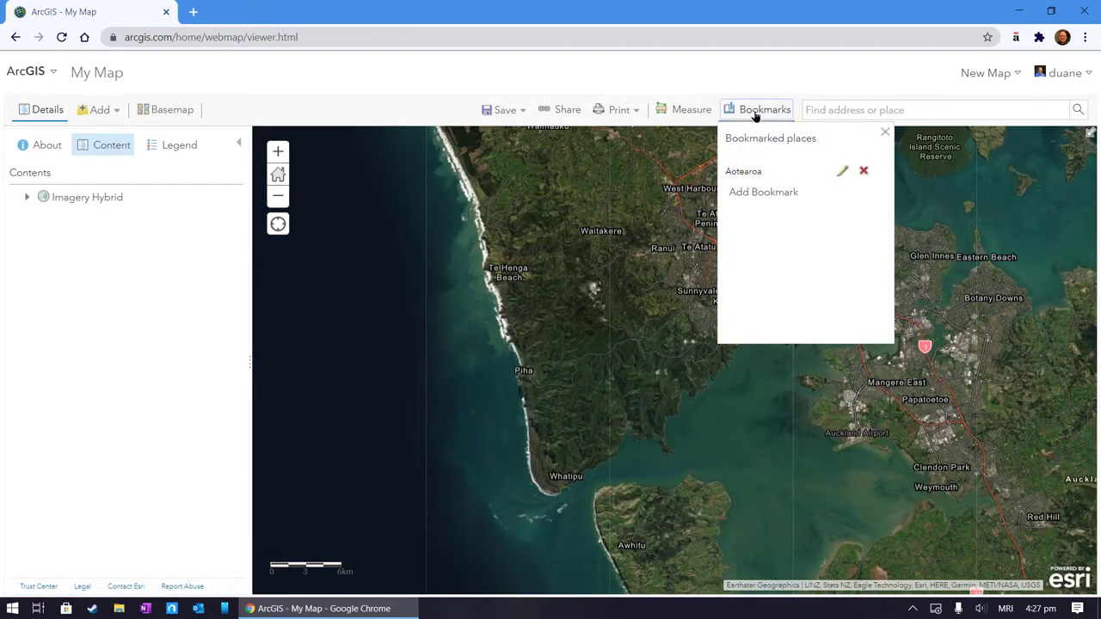
click(754, 176)
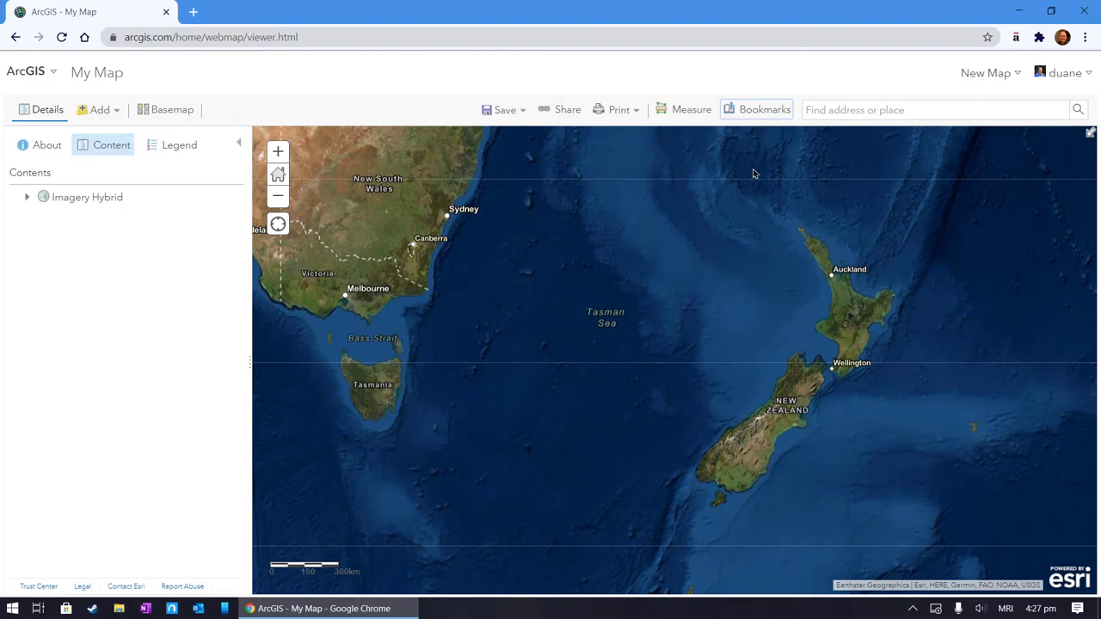
Zoom and pan to frame the central North Island
scroll(800, 397, up, 2)
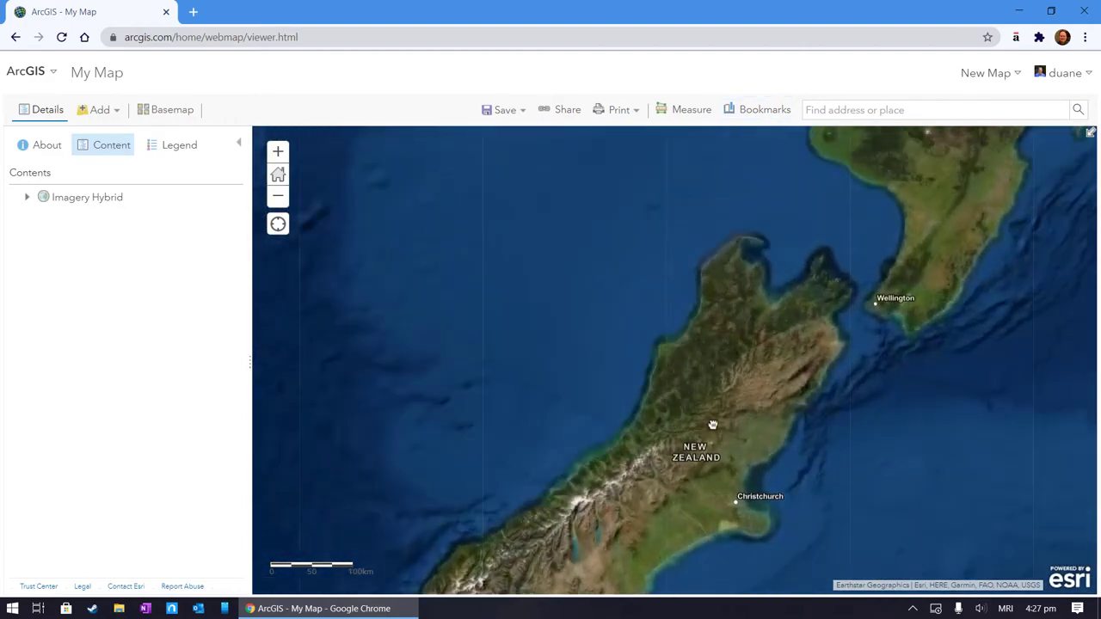
scroll(720, 272, up, 3)
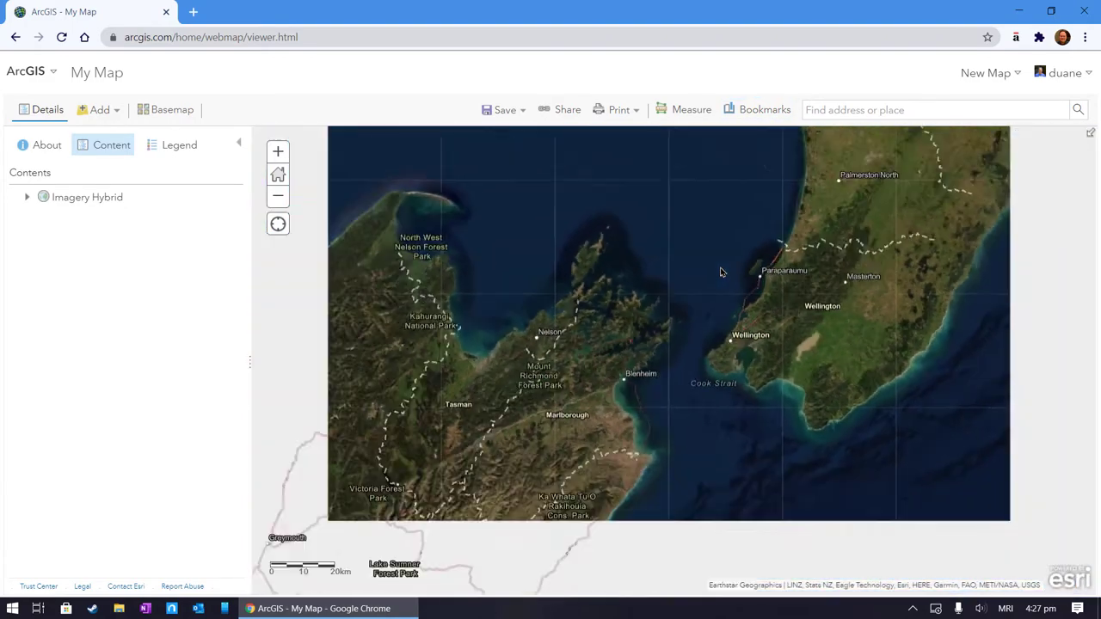
scroll(721, 272, down, 4)
drag(717, 172, 643, 445)
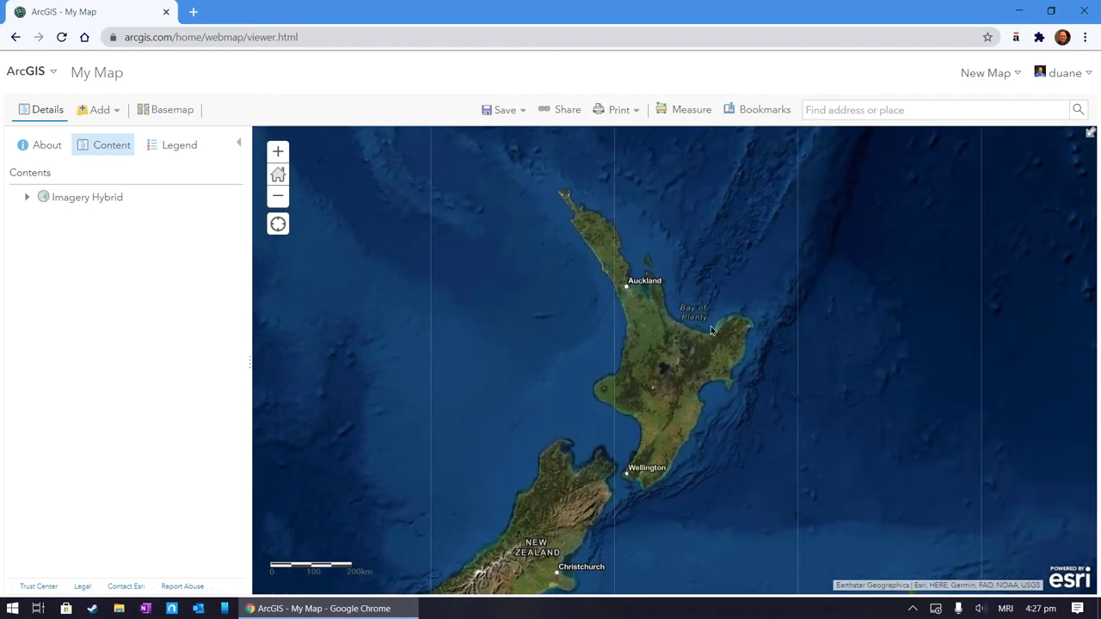
scroll(702, 389, up, 1)
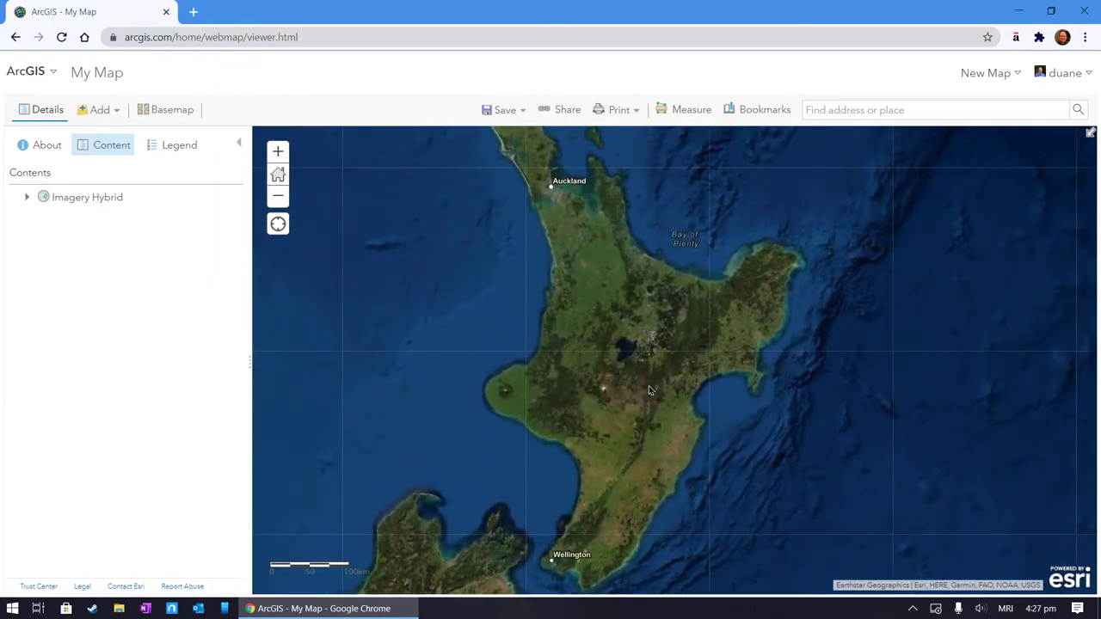
scroll(634, 387, up, 1)
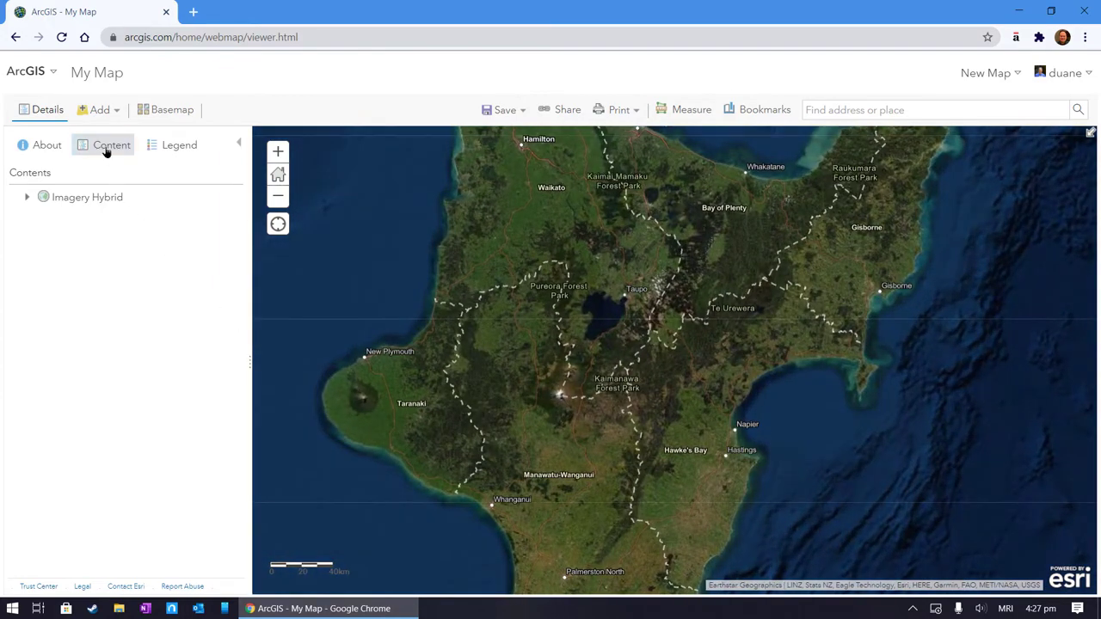
Add a map notes layer named 'Map Notes 09Nov20'
click(99, 112)
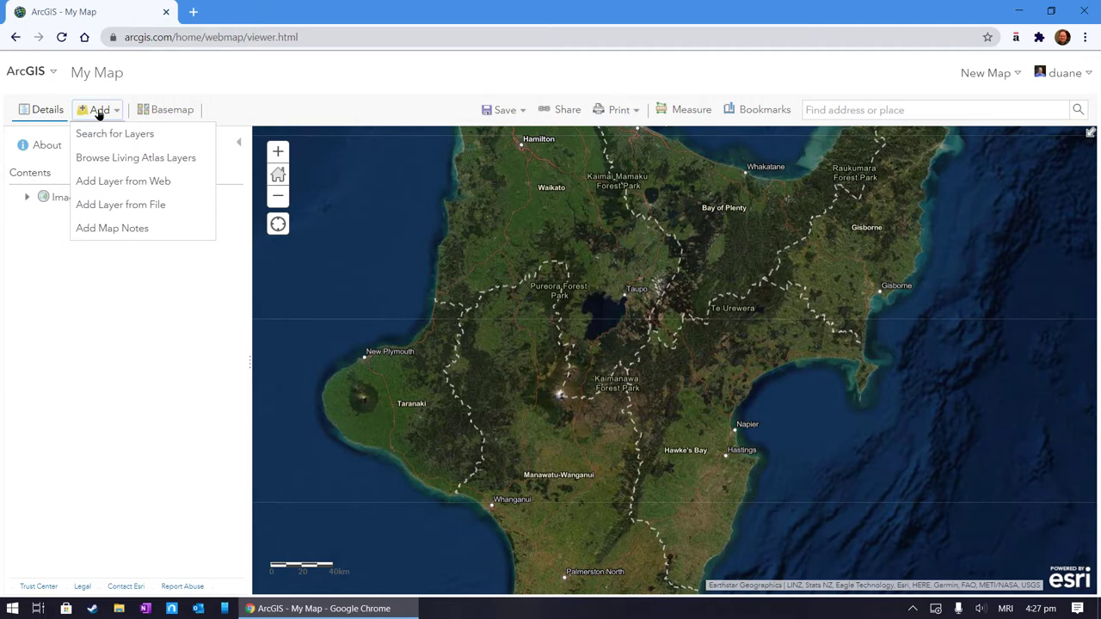
click(109, 230)
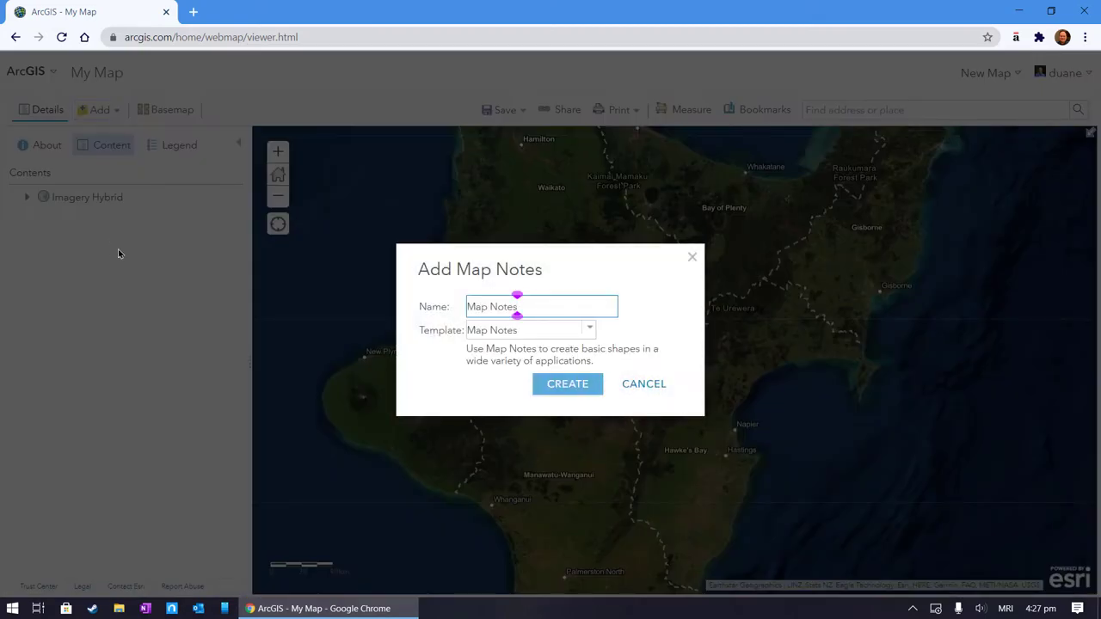
click(572, 298)
text(09Nov20)
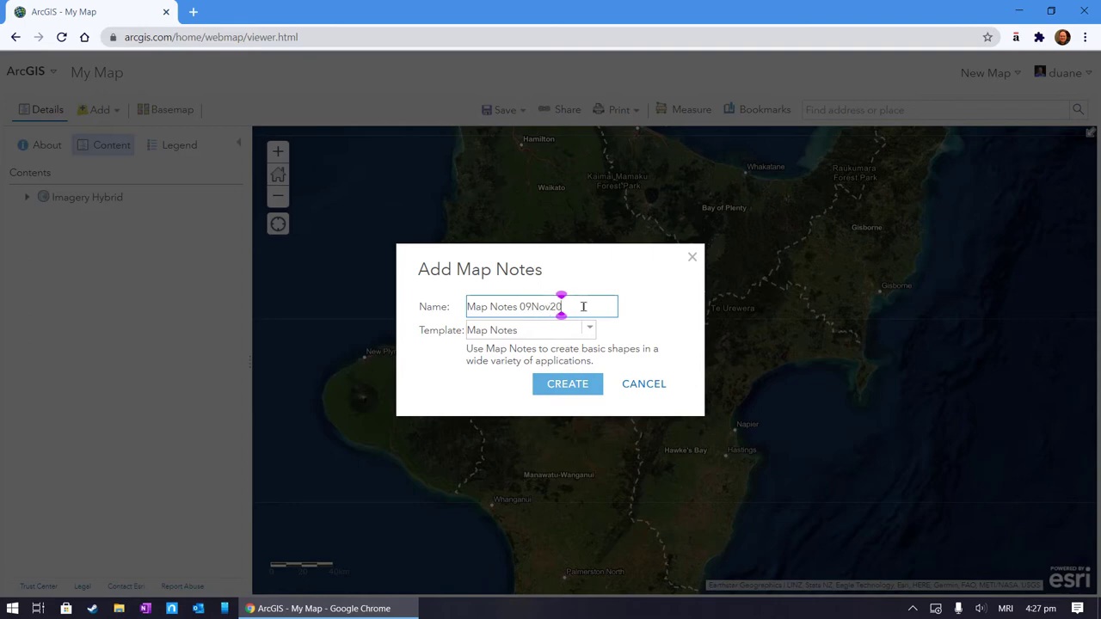
click(568, 384)
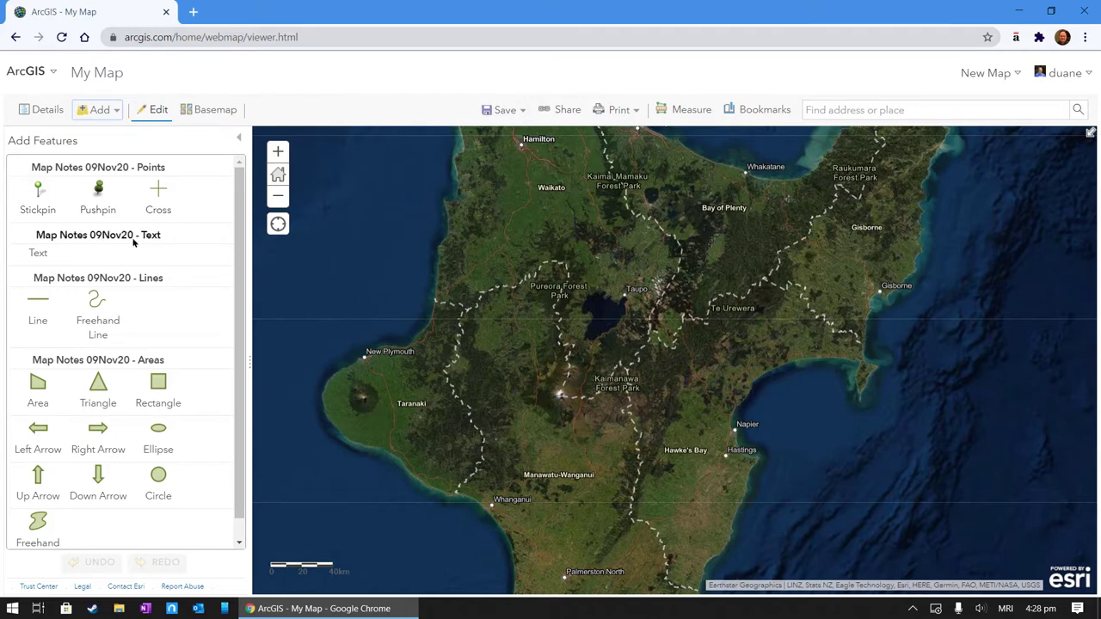
Scroll through the Map Notes point, text, line and area templates
scroll(103, 482, down, 1)
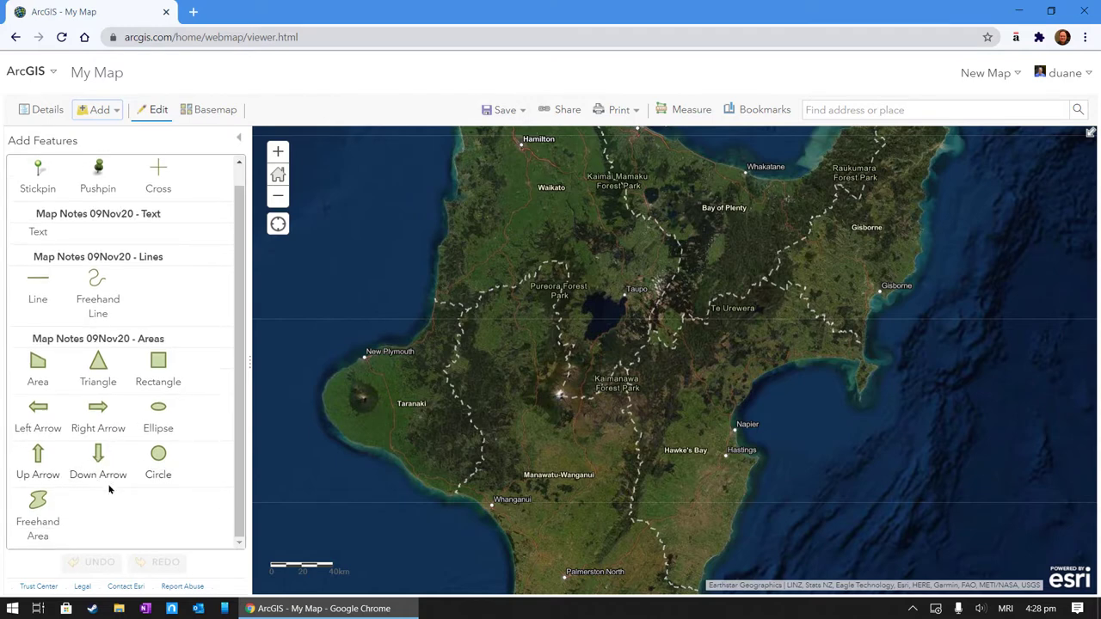
scroll(43, 202, up, 1)
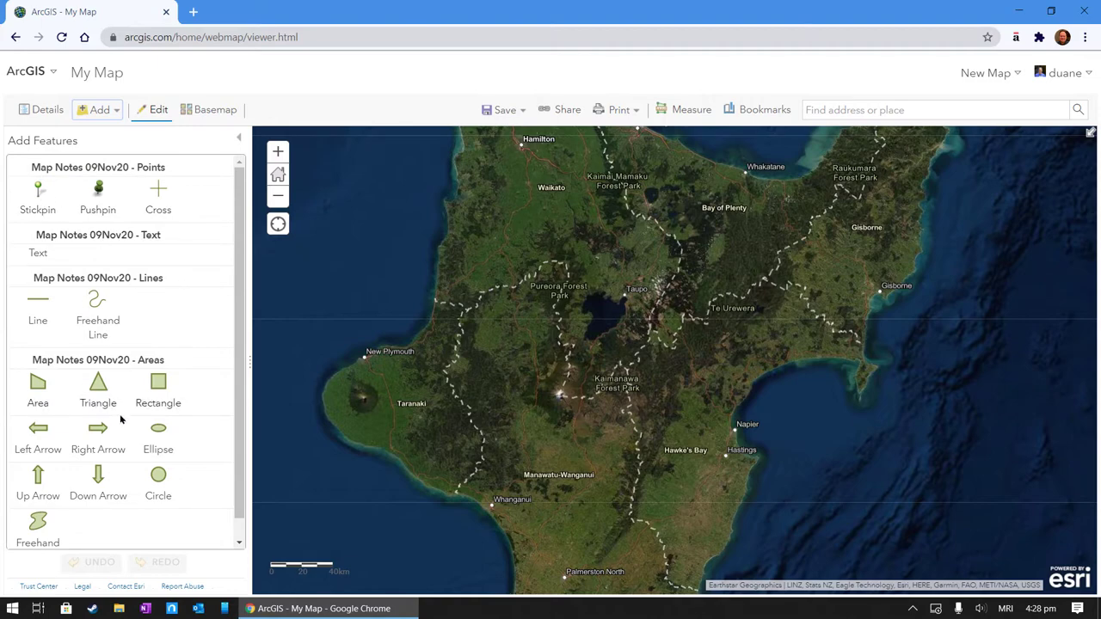
scroll(619, 426, down, 1)
scroll(647, 411, up, 1)
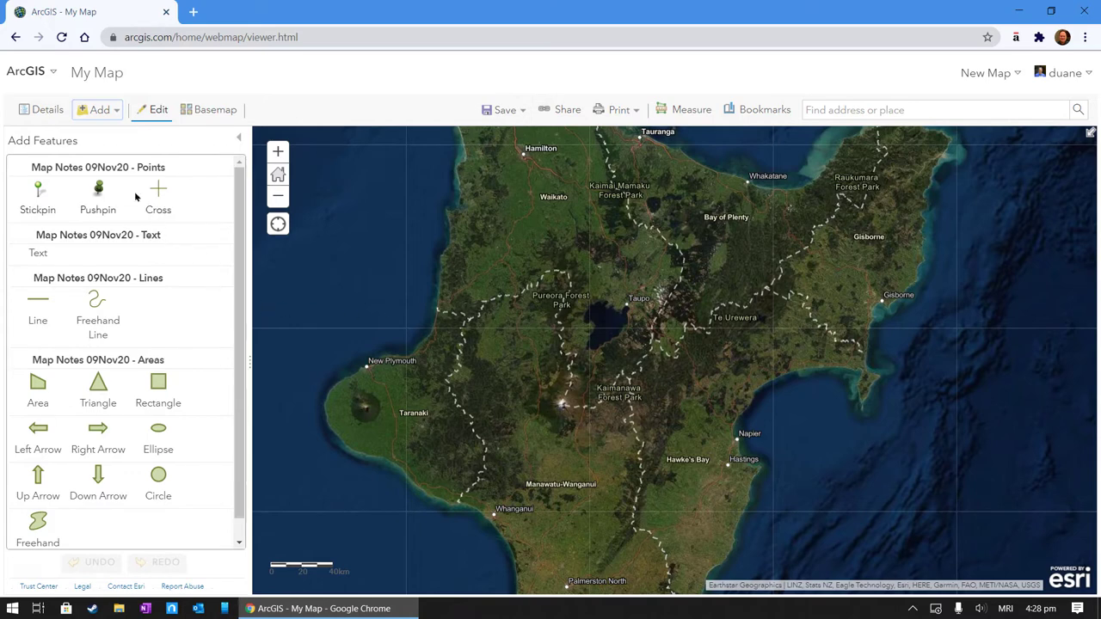
Drop a pushpin on Mount Taranaki titled 'Taranaki Maunga'
click(103, 199)
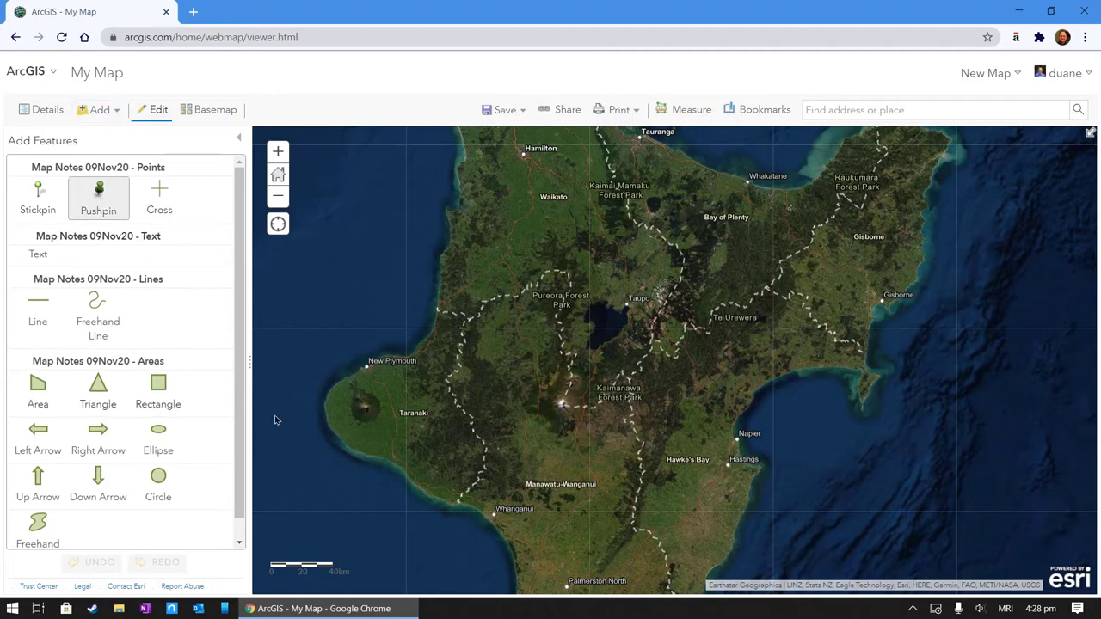
click(367, 410)
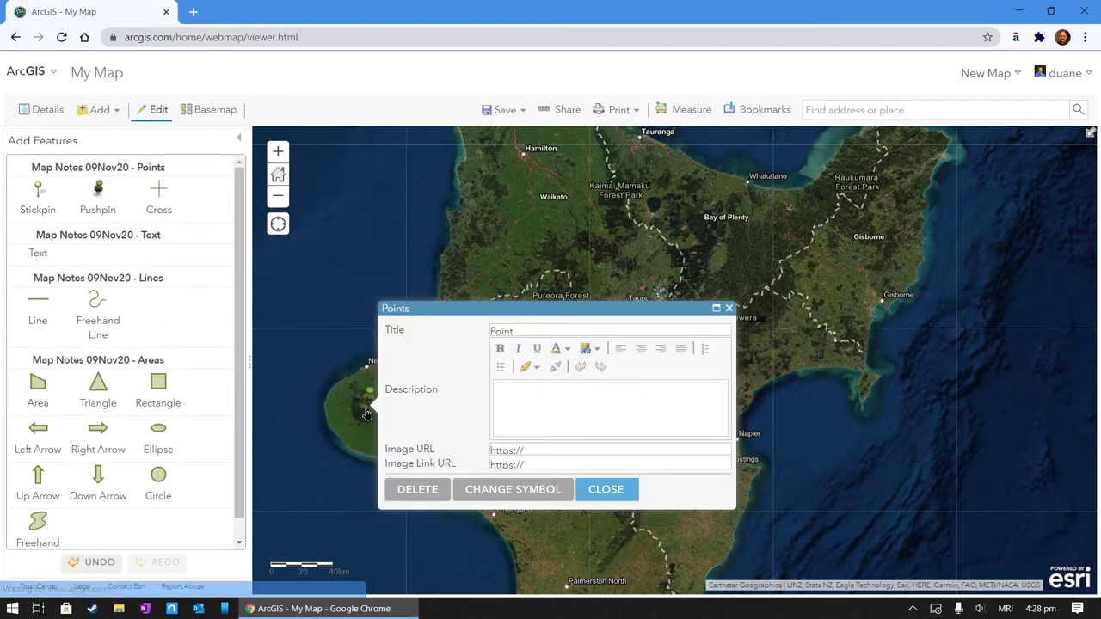
click(516, 330)
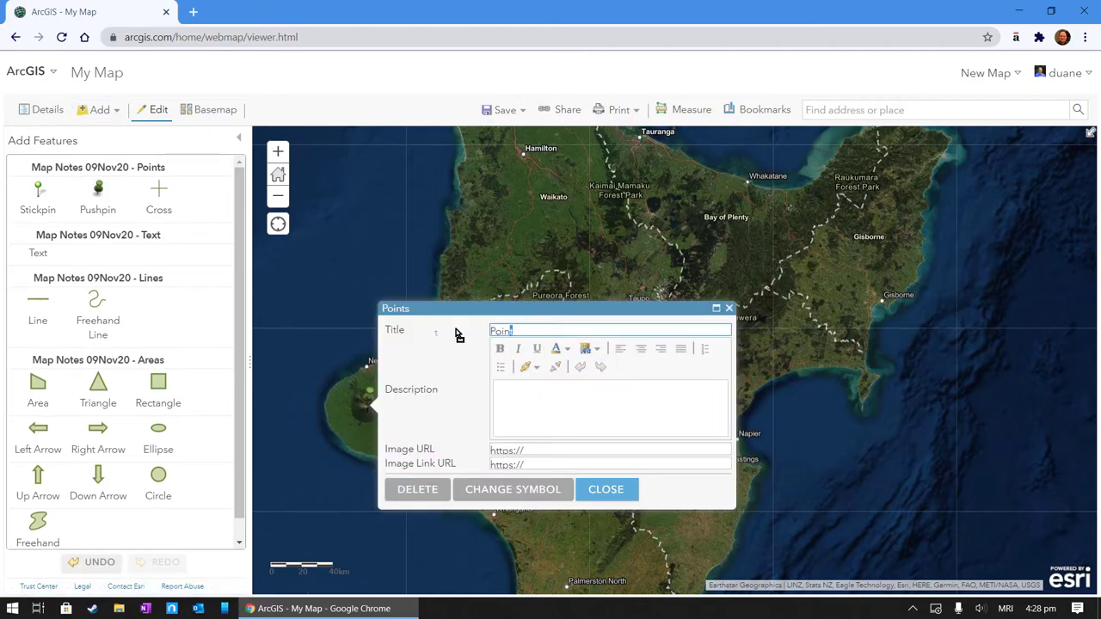
double_click(513, 331)
text(Taranaki Maunga)
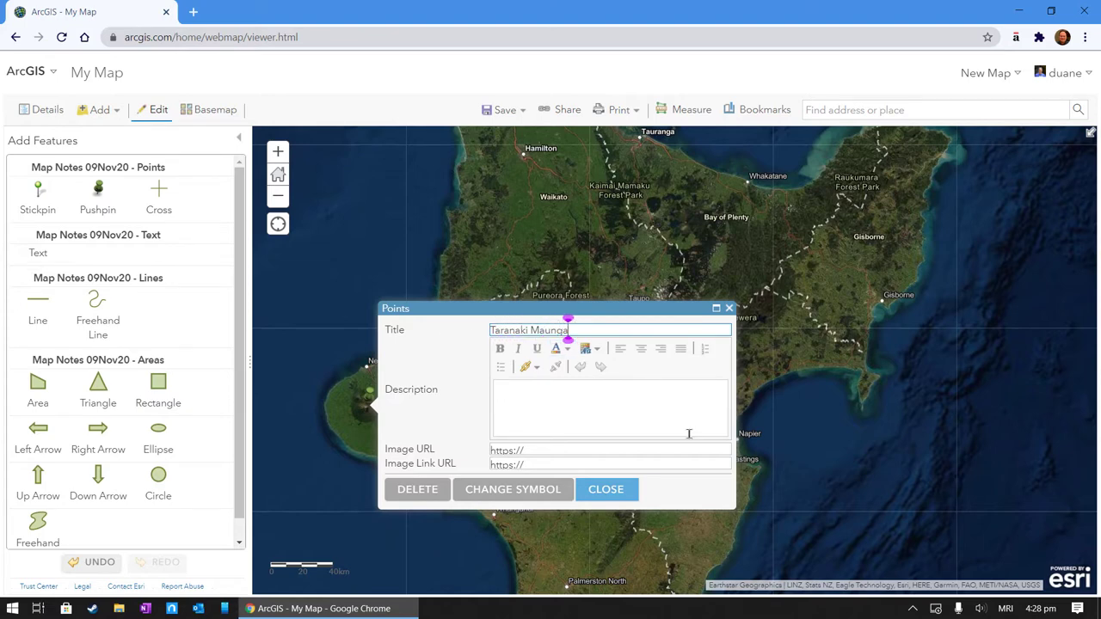
click(612, 491)
Reopen the Taranaki Maunga pin and bring up its symbol choices
drag(374, 409, 428, 378)
click(424, 376)
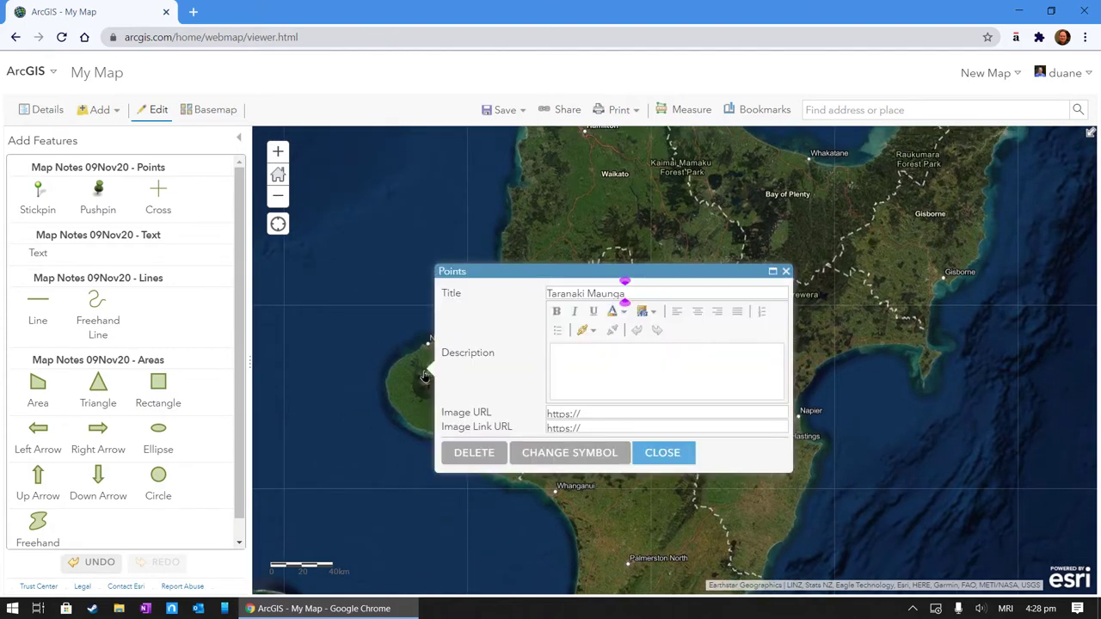
click(598, 451)
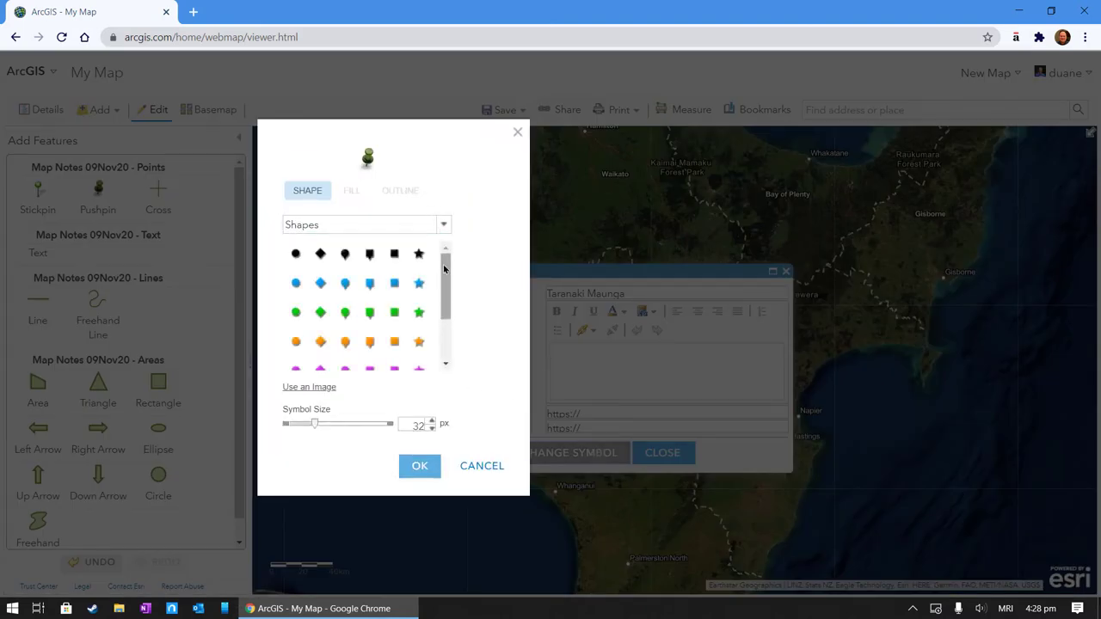
Browse People Places, Business and Points of Interest symbols, applying the black teardrop pin
drag(445, 265, 430, 221)
click(442, 223)
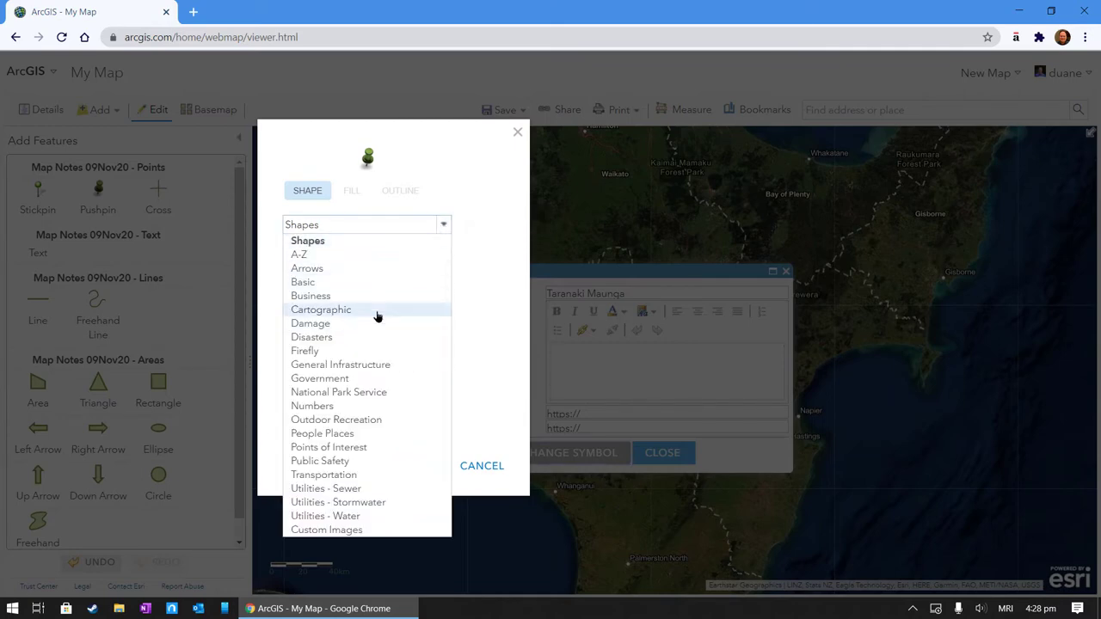
click(381, 438)
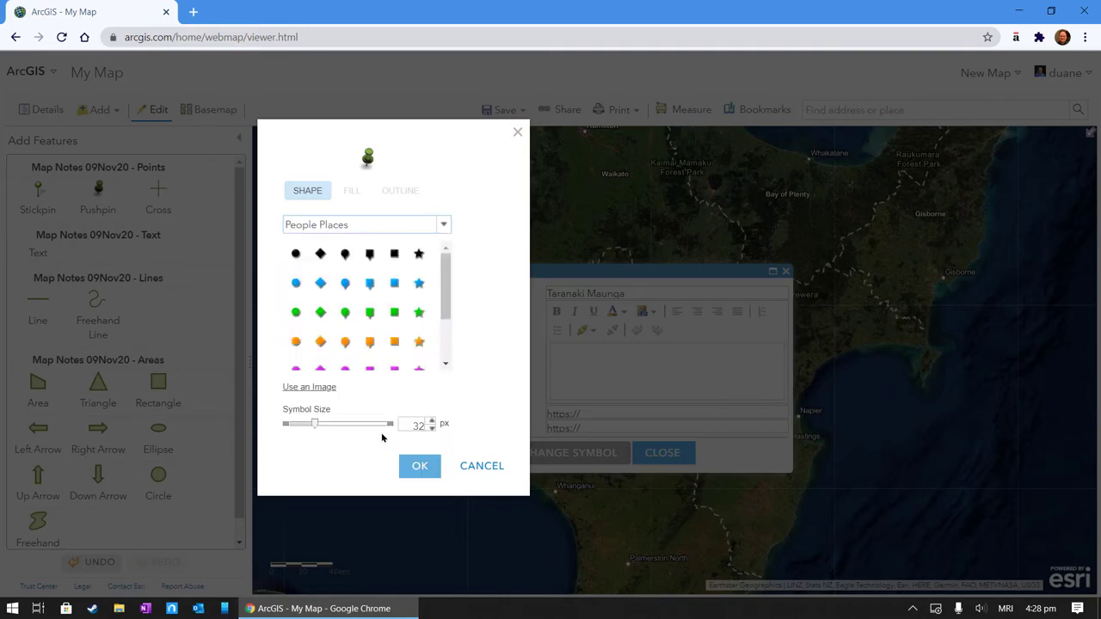
click(446, 228)
click(425, 301)
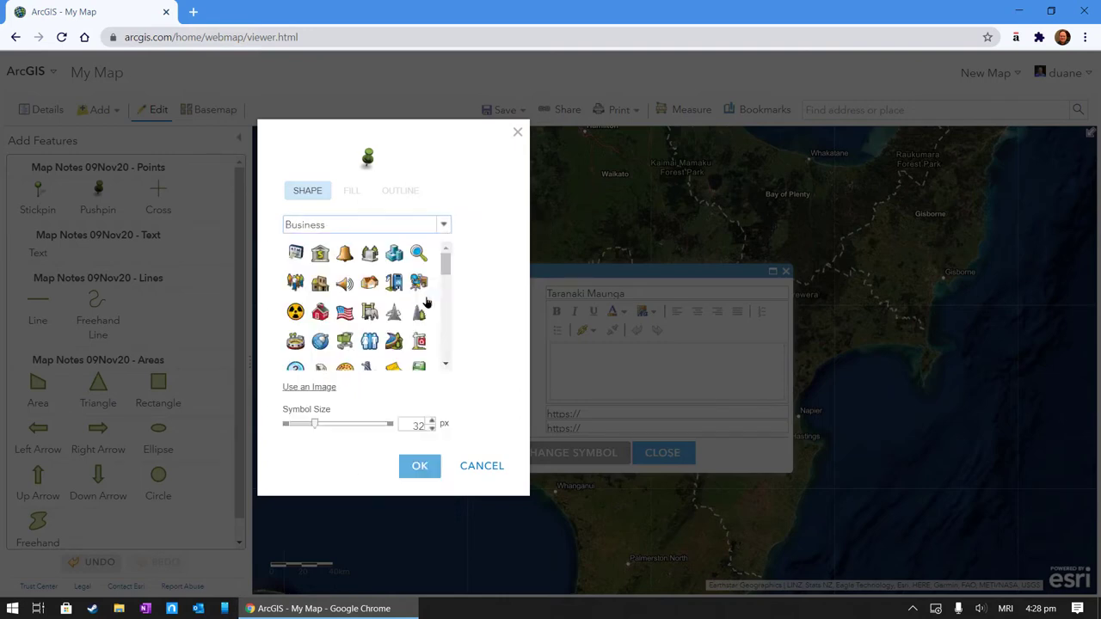
click(443, 225)
click(392, 449)
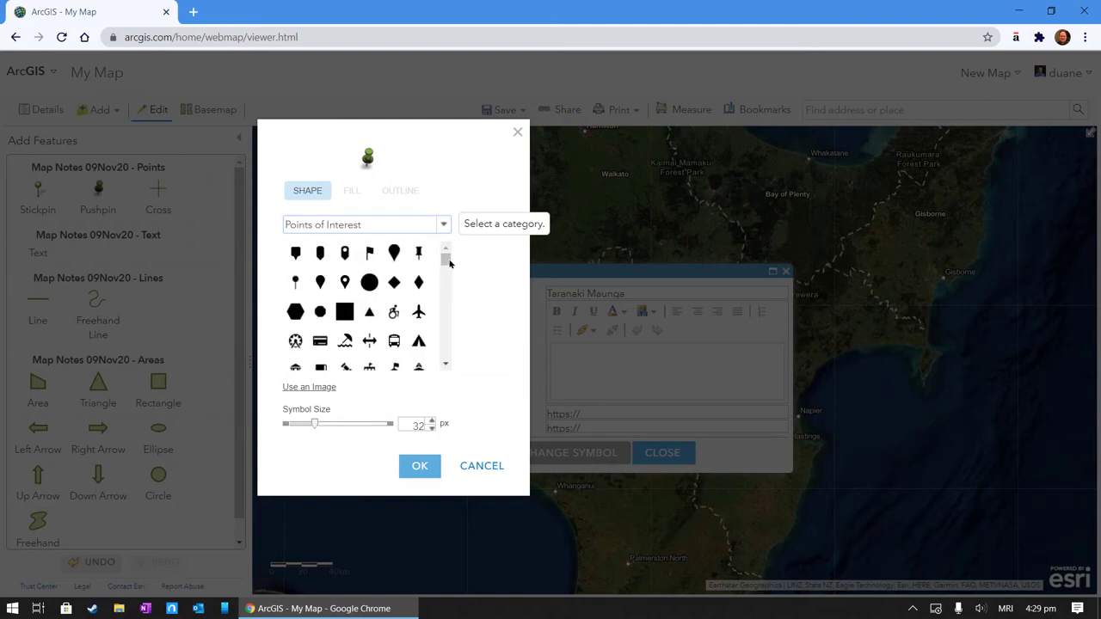
click(397, 254)
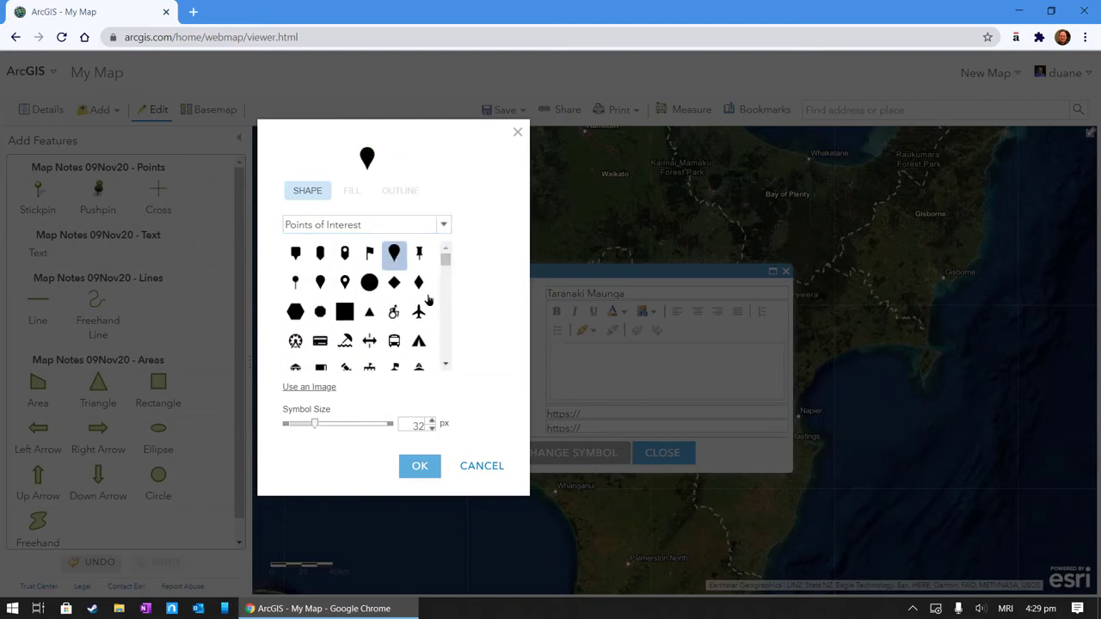
click(415, 464)
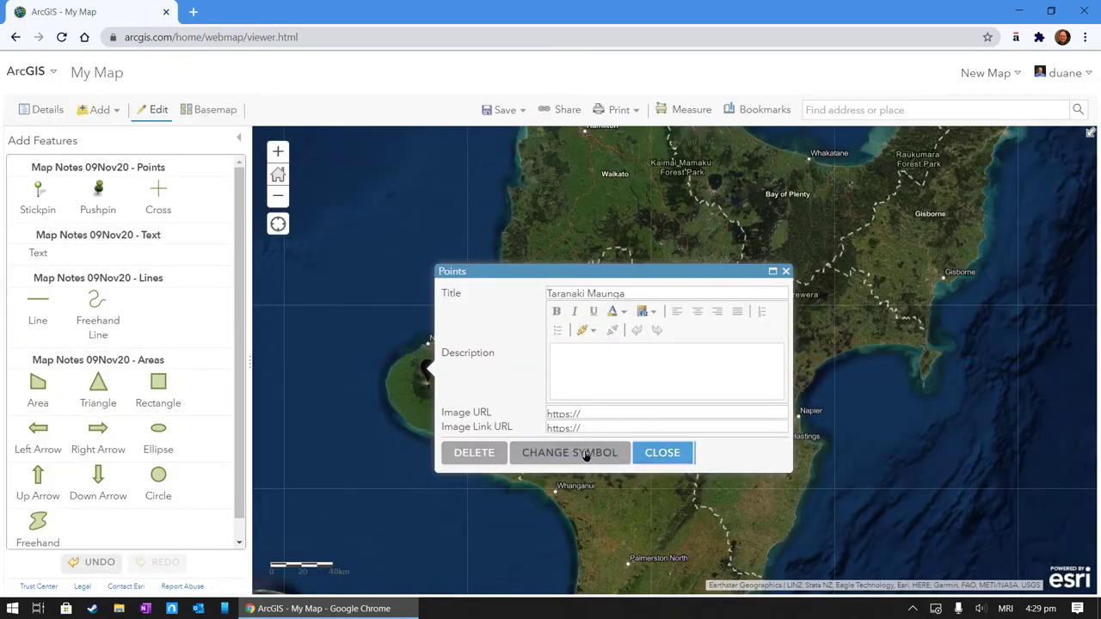
Replace it with the black round pin symbol and close the point's details
click(553, 449)
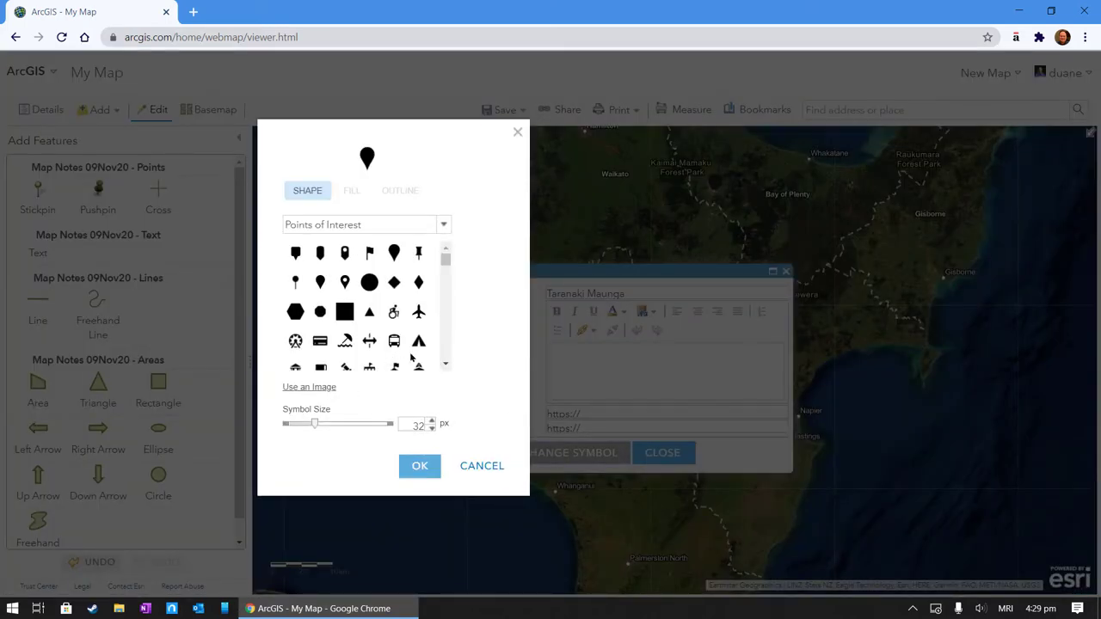
drag(445, 258, 444, 341)
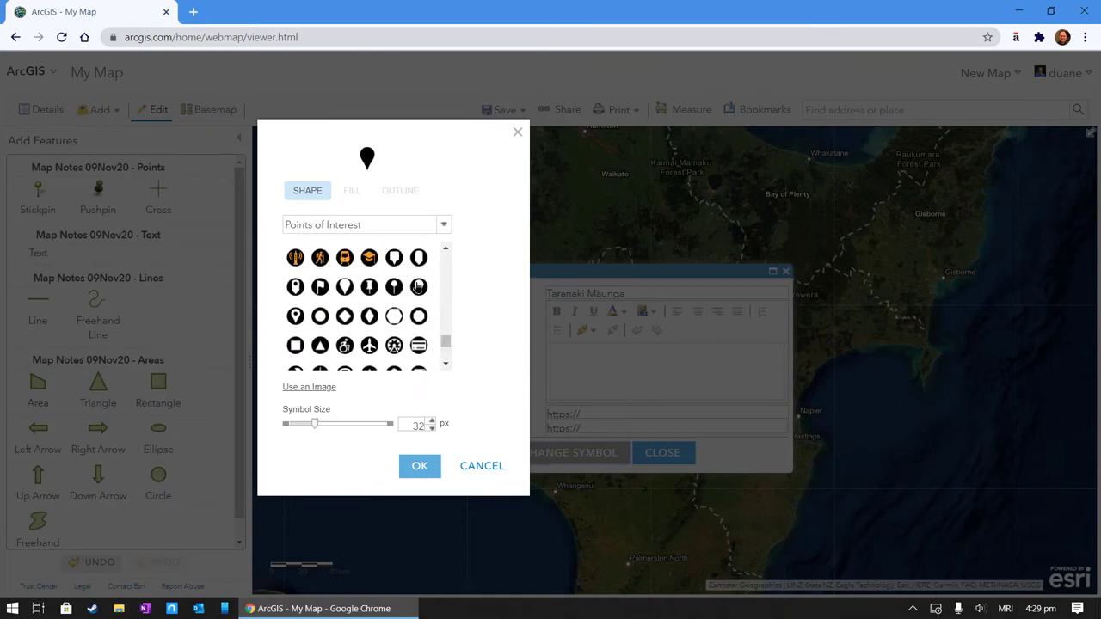
click(419, 287)
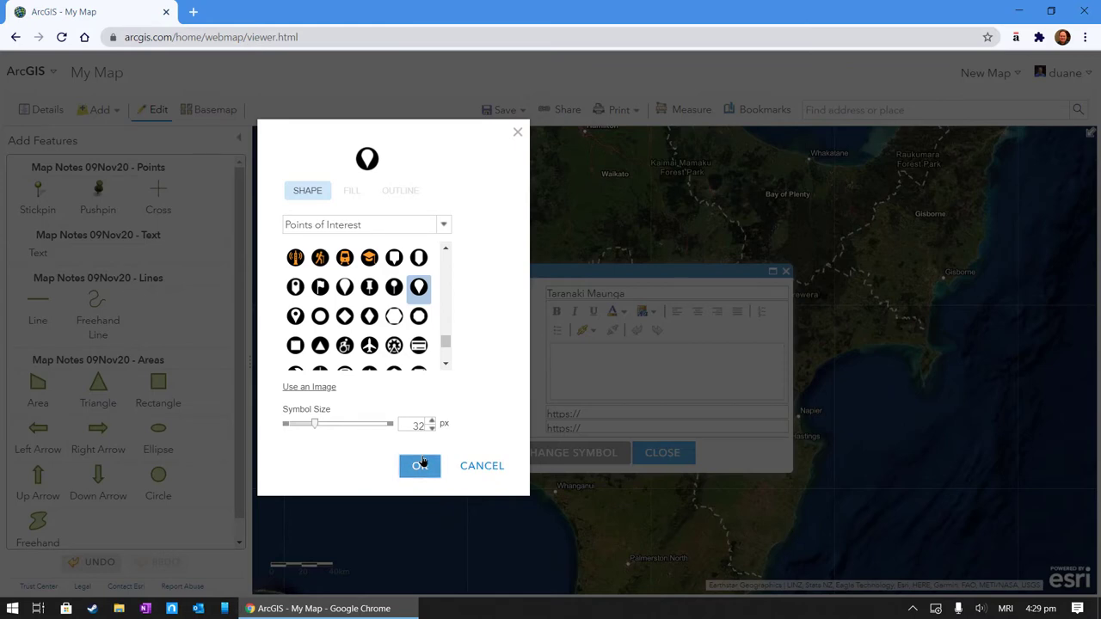
click(295, 287)
click(420, 466)
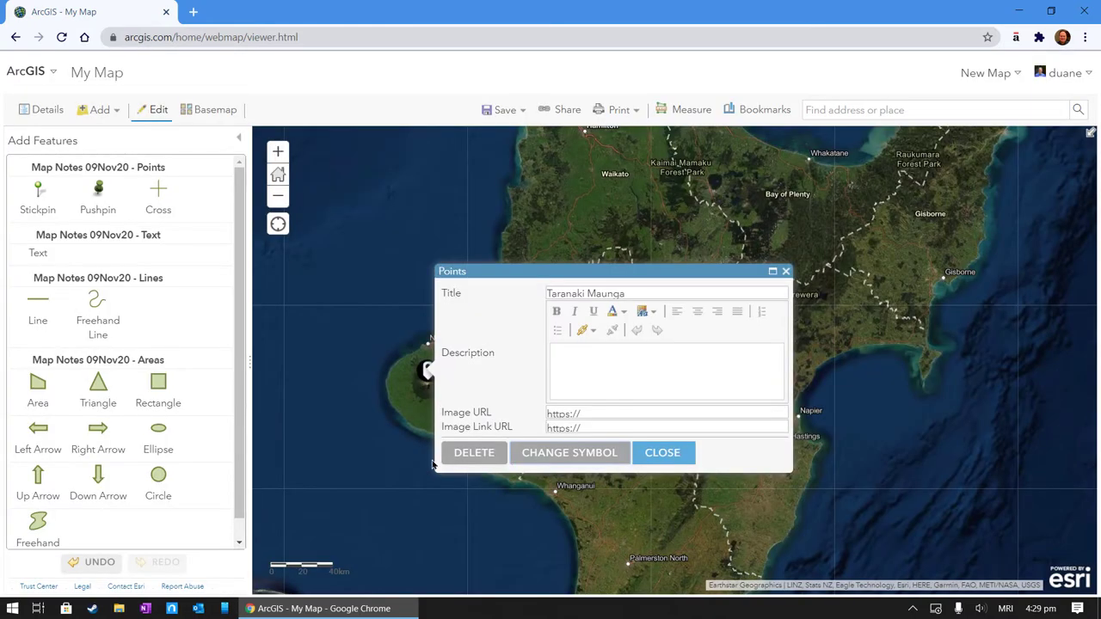
click(667, 453)
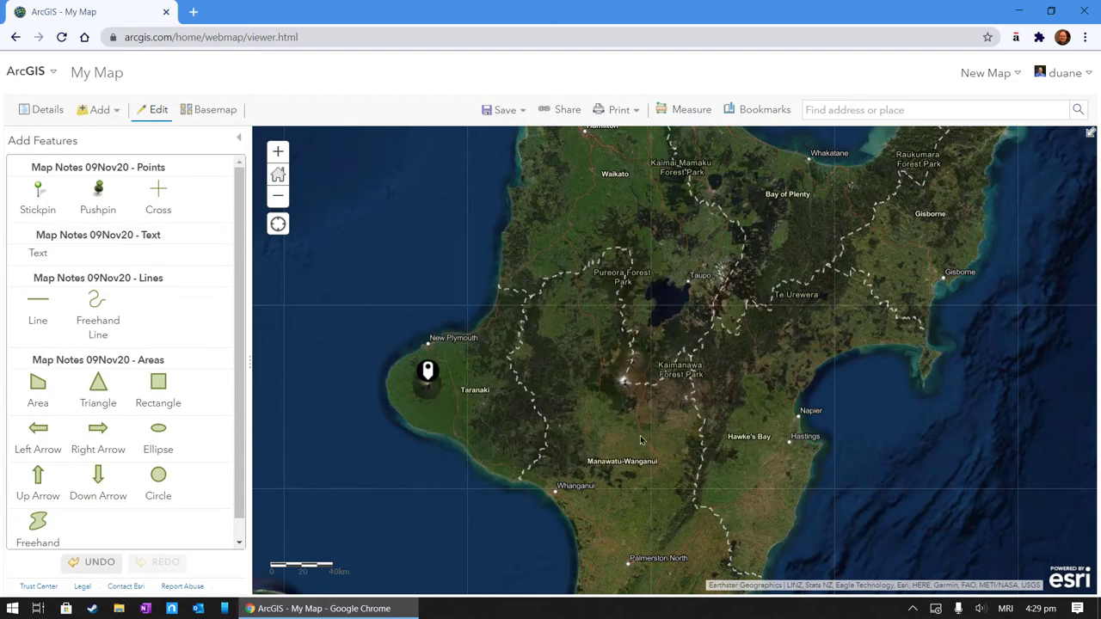
drag(639, 440, 590, 474)
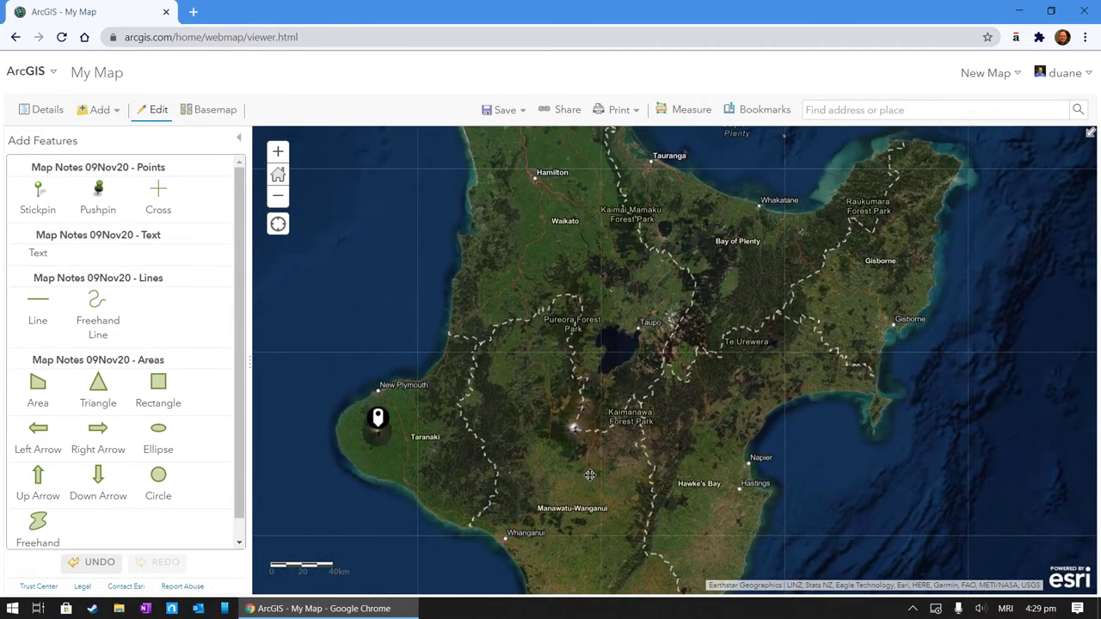
click(97, 191)
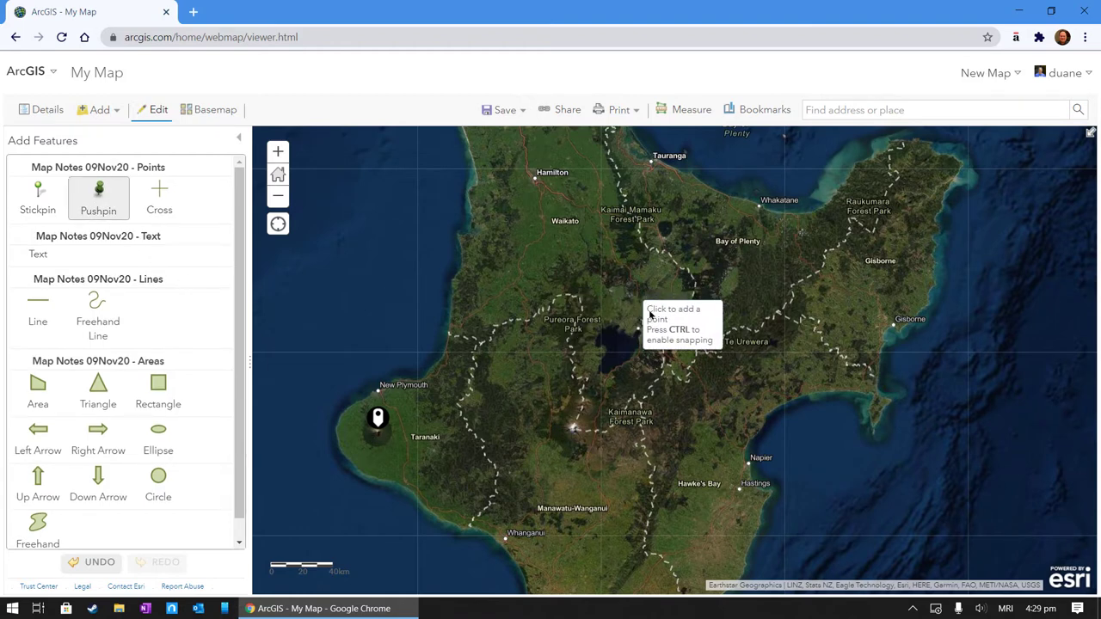
click(574, 429)
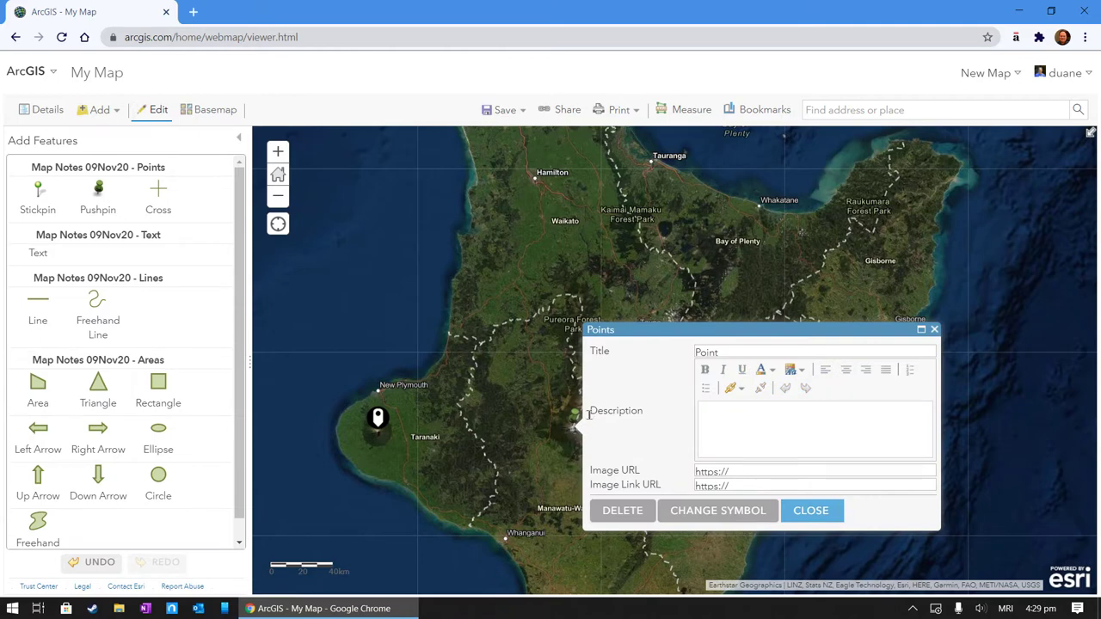
click(627, 510)
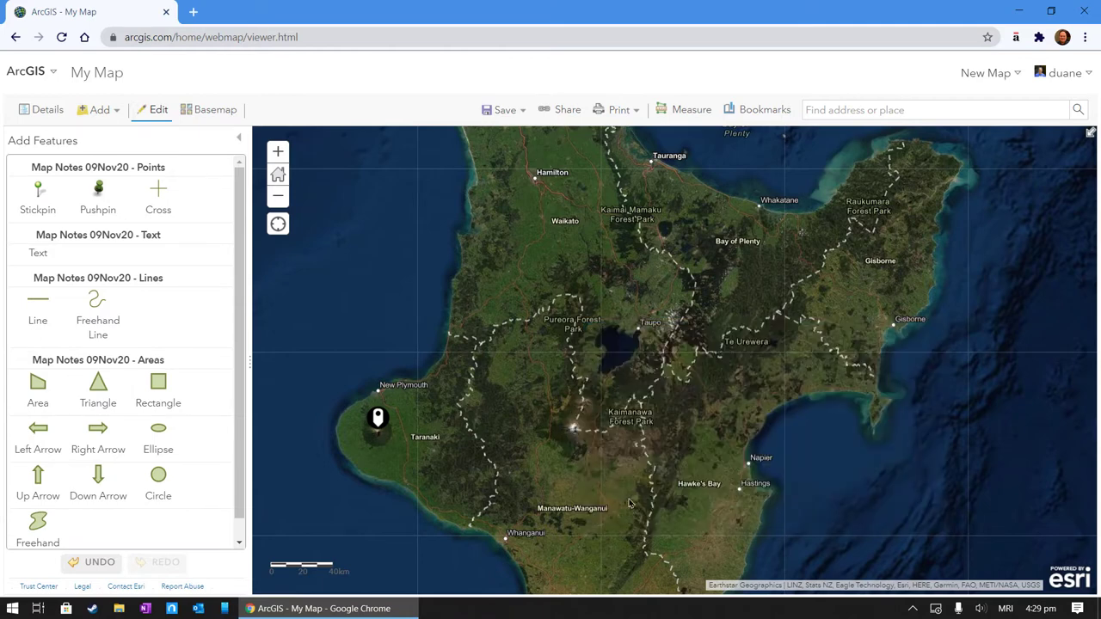
click(378, 419)
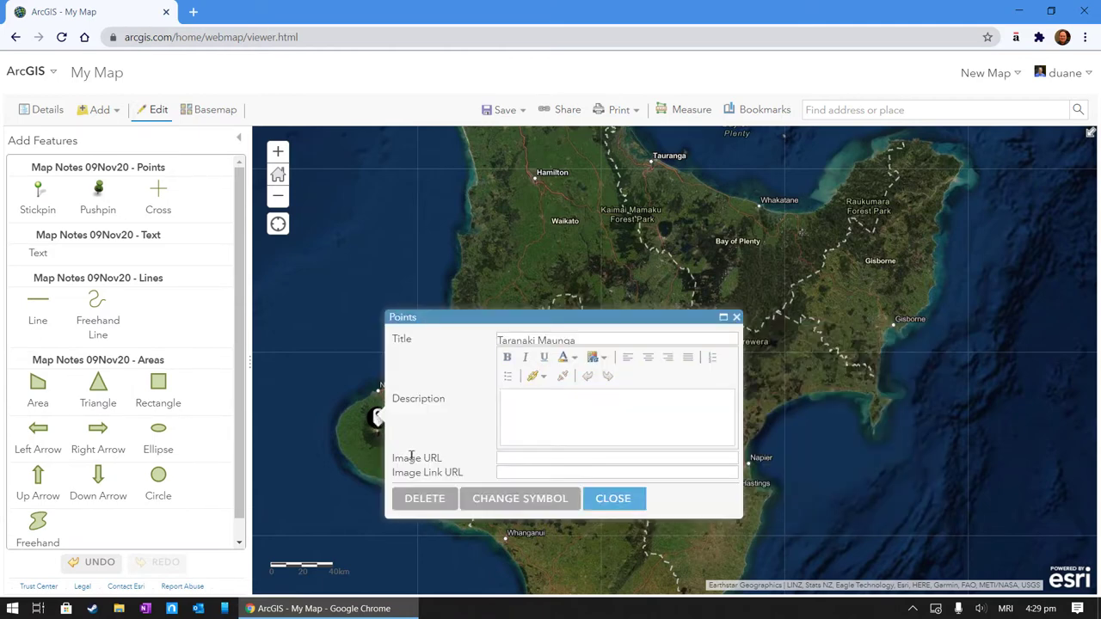
click(612, 499)
click(97, 193)
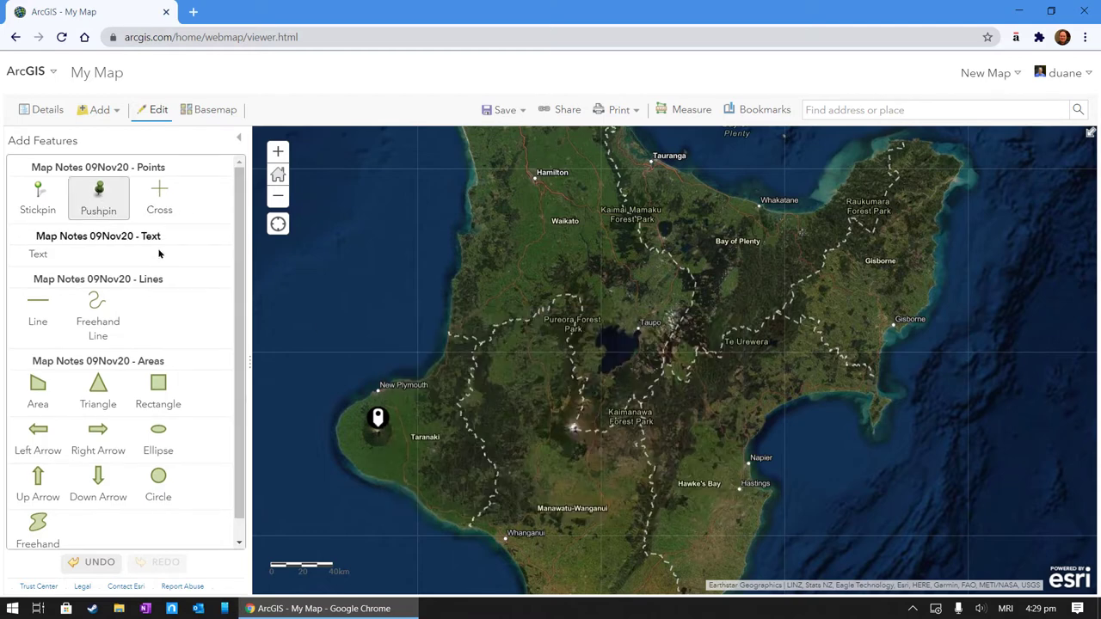
Place a point on Ruapehu titled 'Ruapehu Maunga'
click(576, 430)
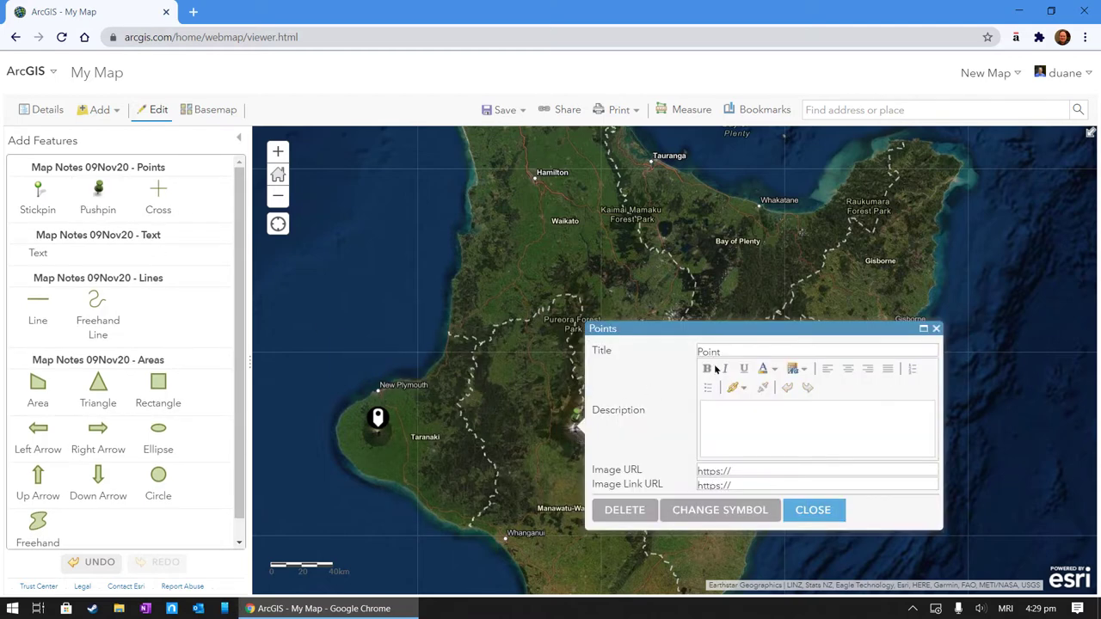
drag(727, 349, 672, 340)
text(Ruape)
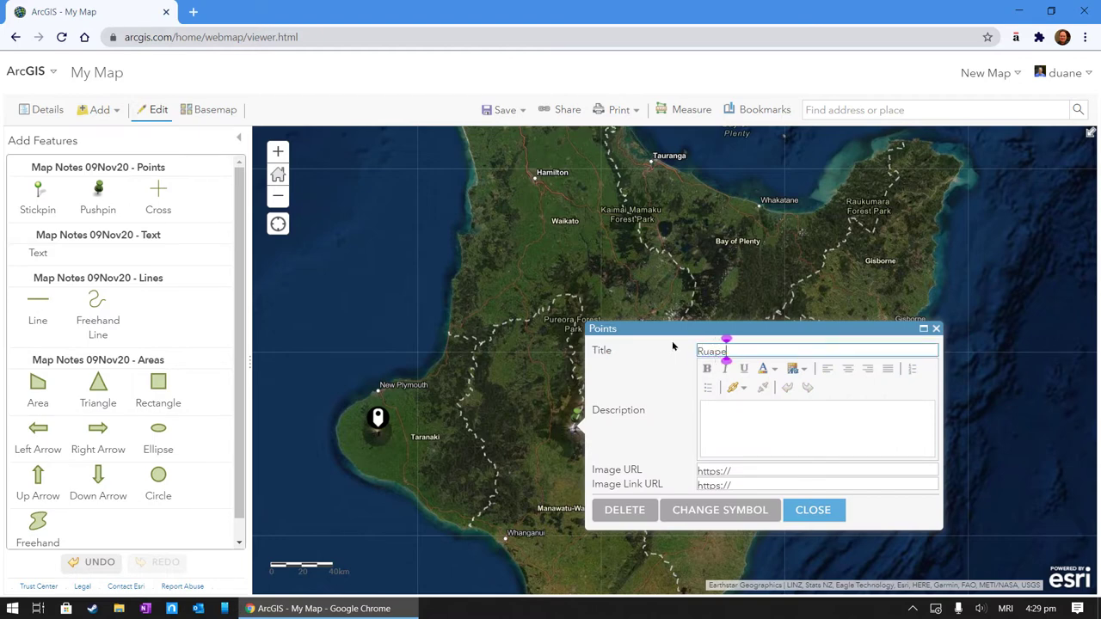
text(hu Maunga)
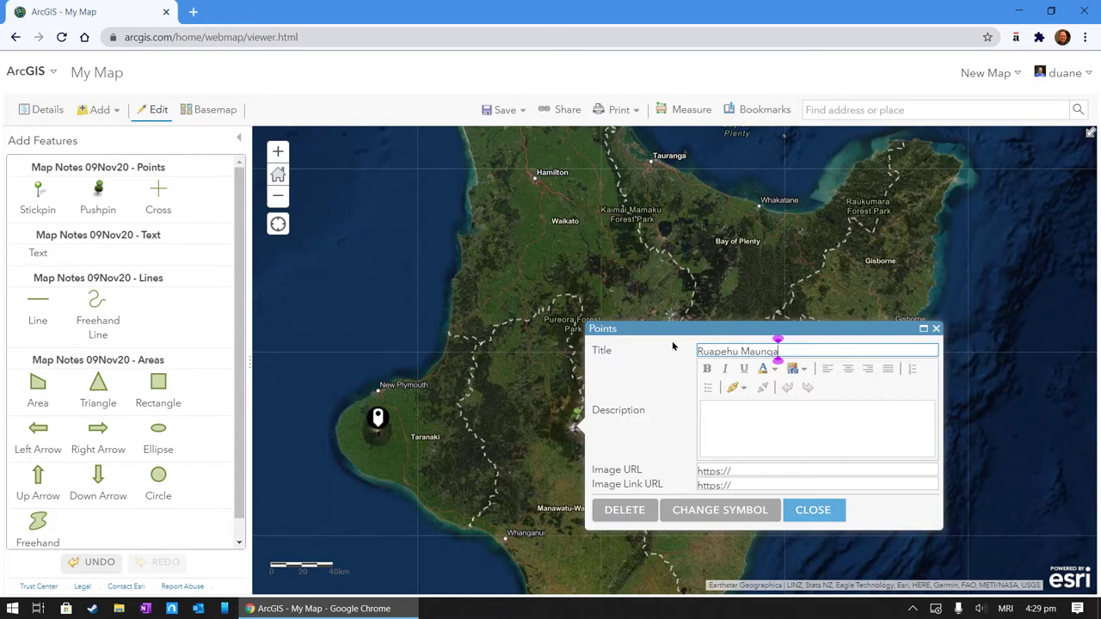
click(828, 516)
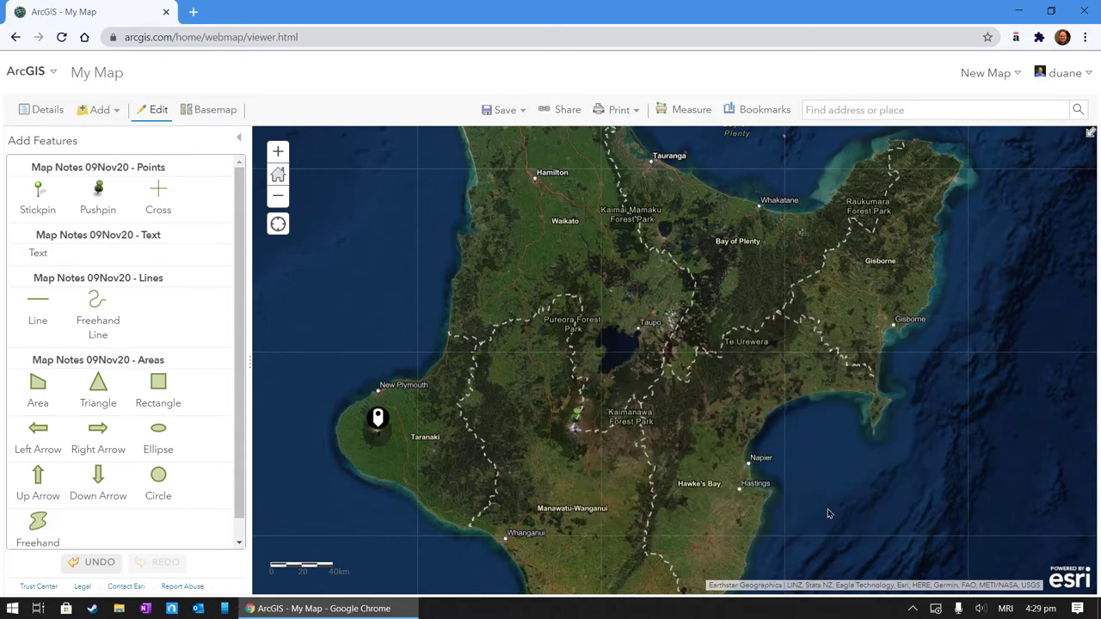
Give the Ruapehu Maunga point the same black pin symbol as Taranaki and close it
click(573, 427)
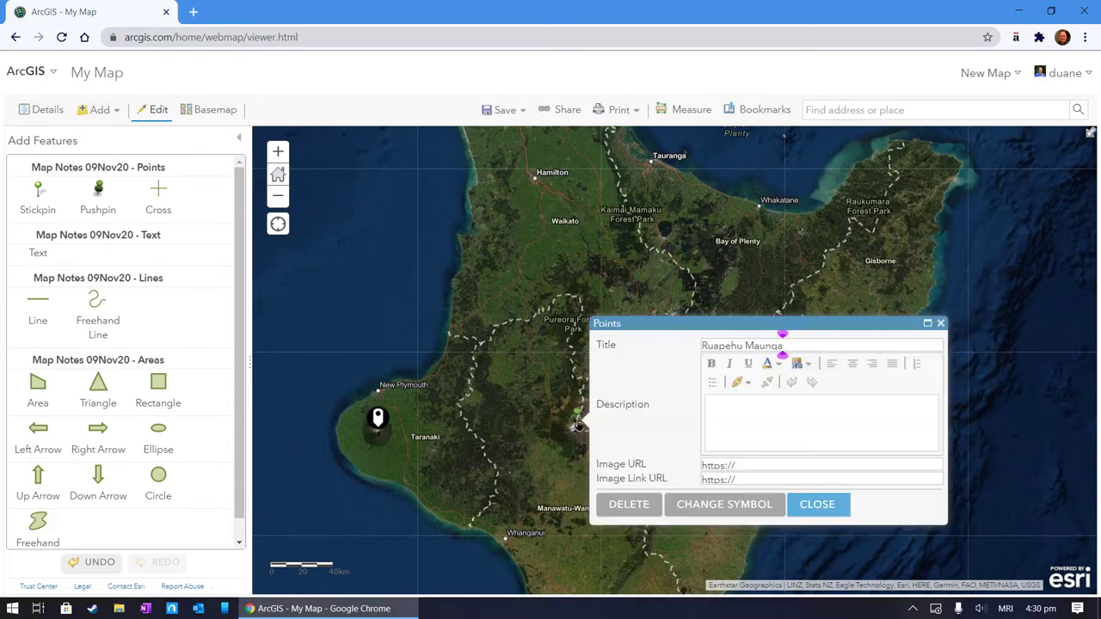
click(741, 507)
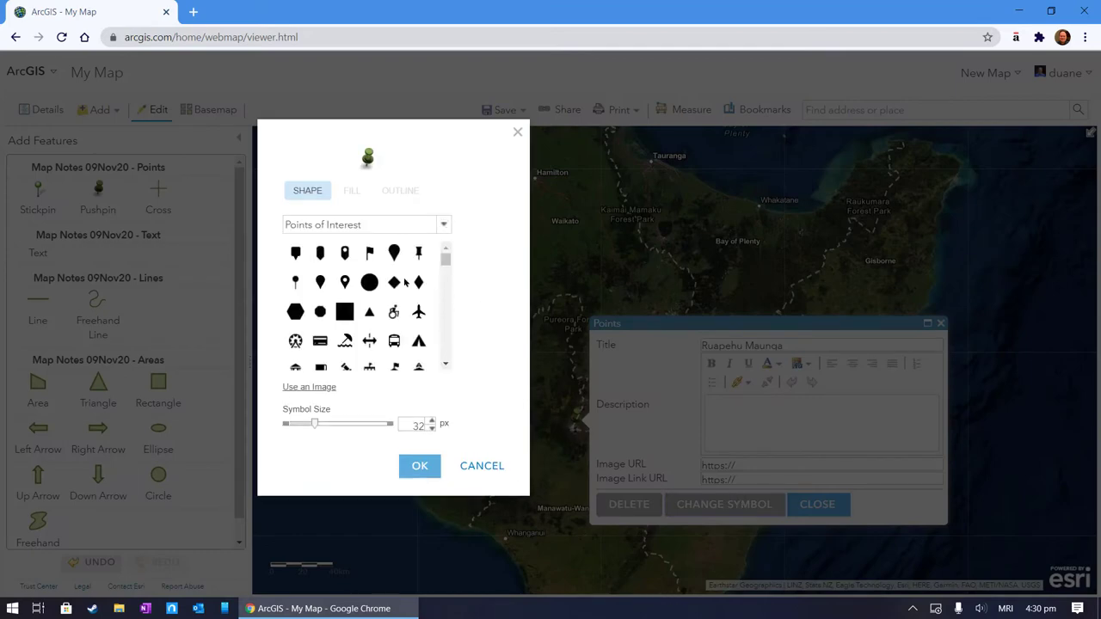
drag(445, 259, 441, 343)
click(419, 277)
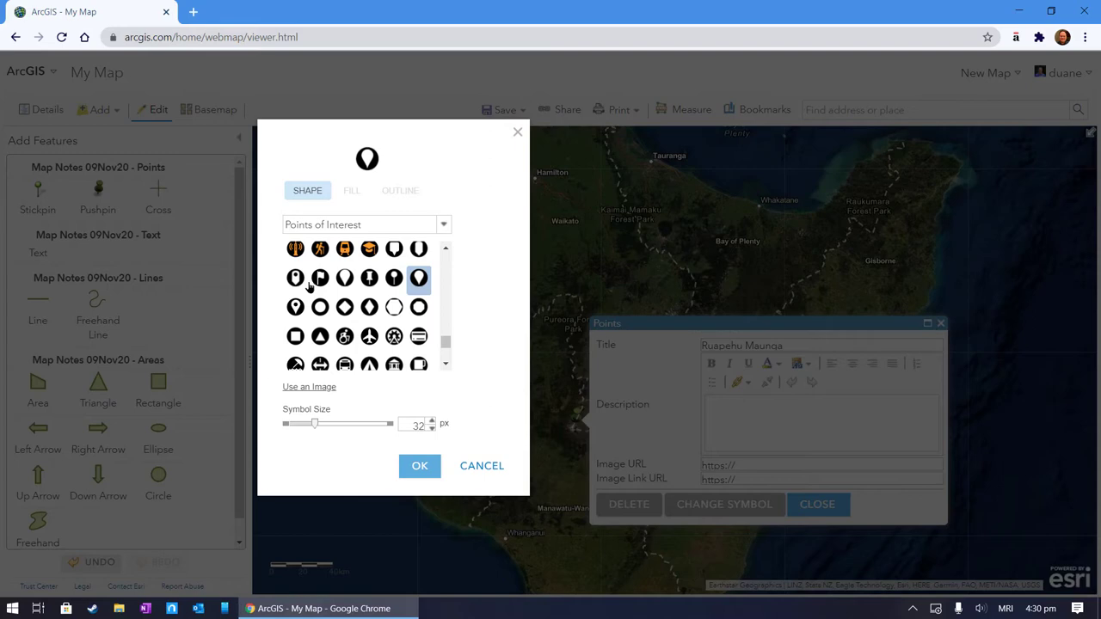
drag(375, 128, 625, 152)
click(541, 301)
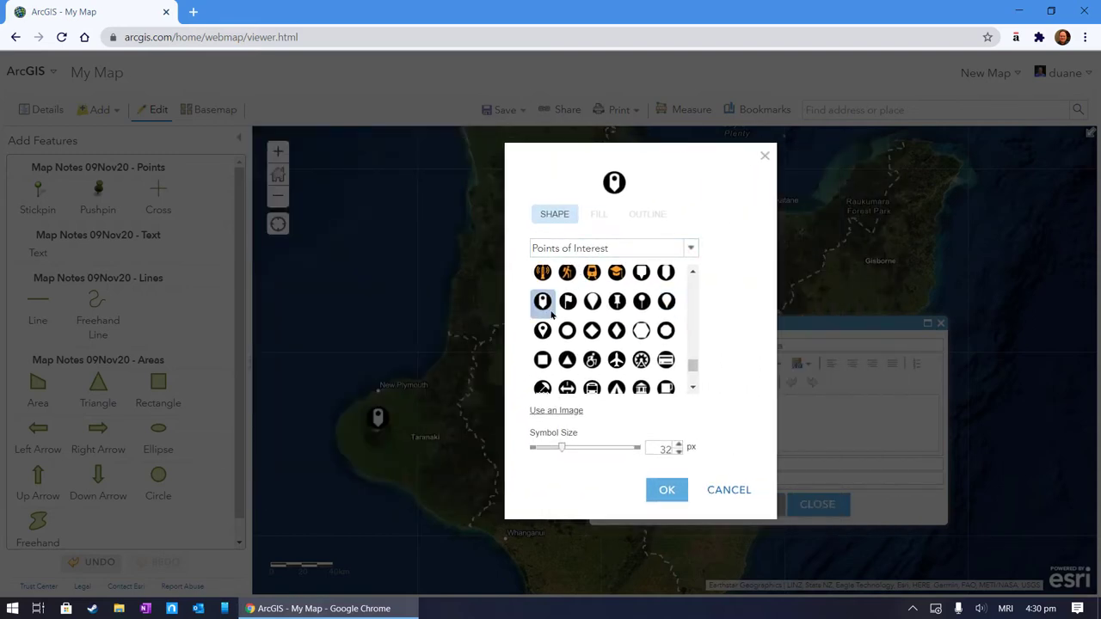
click(668, 490)
click(819, 505)
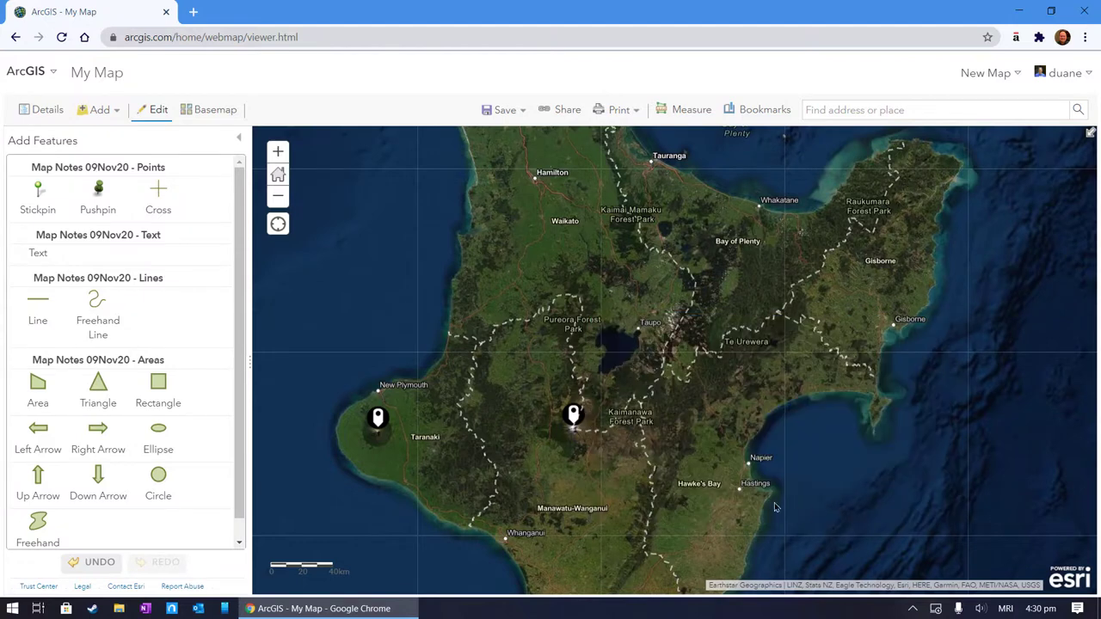
Leave editing and review the Taranaki Maunga and Ruapehu Maunga pin popups
click(156, 112)
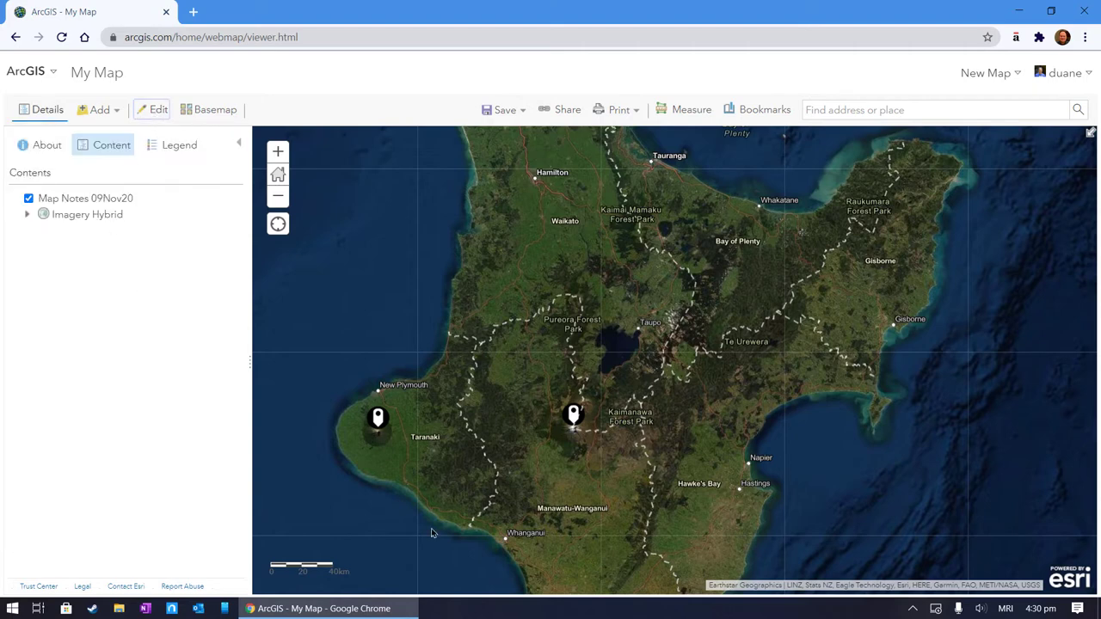
click(377, 423)
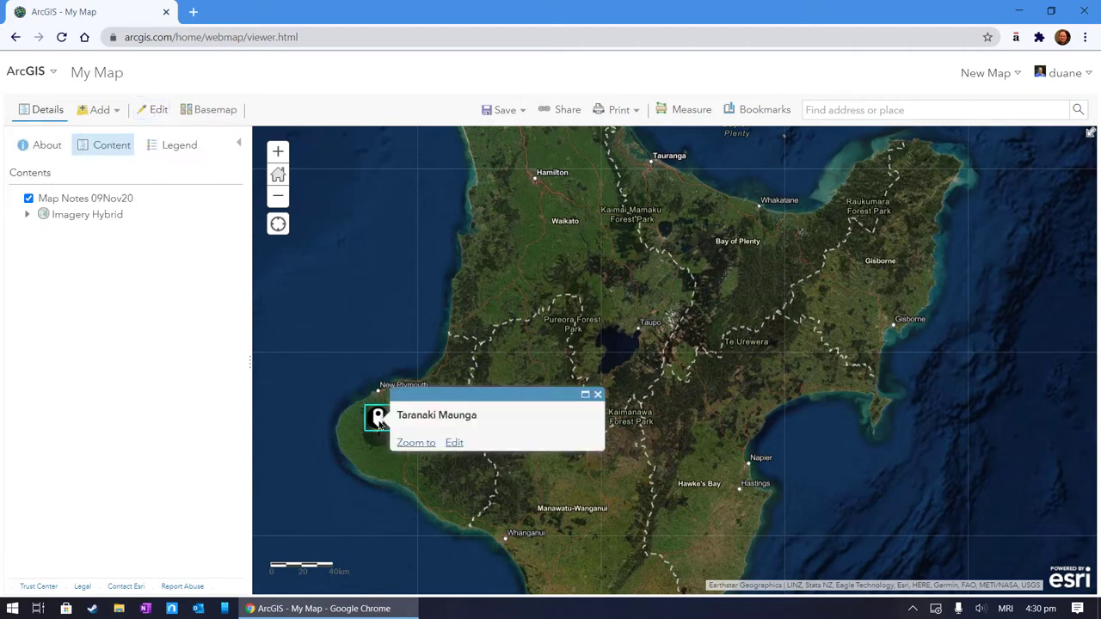
click(509, 483)
click(573, 418)
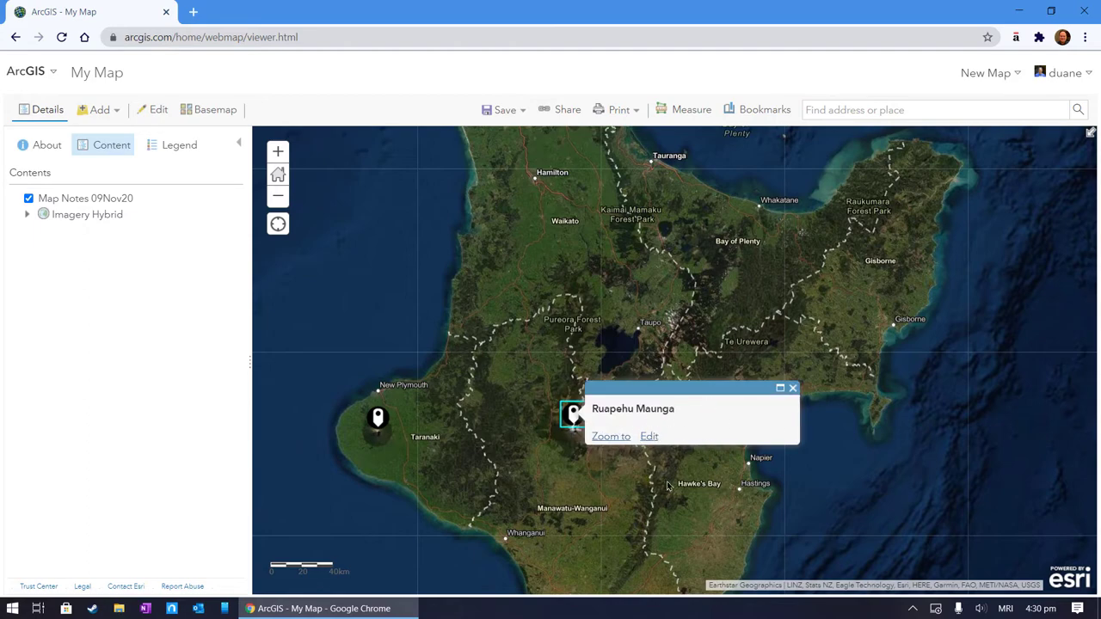
drag(672, 474, 669, 404)
click(719, 416)
Frame both mountain pins, toggle editing once more, and return to the contents list
drag(861, 340, 717, 413)
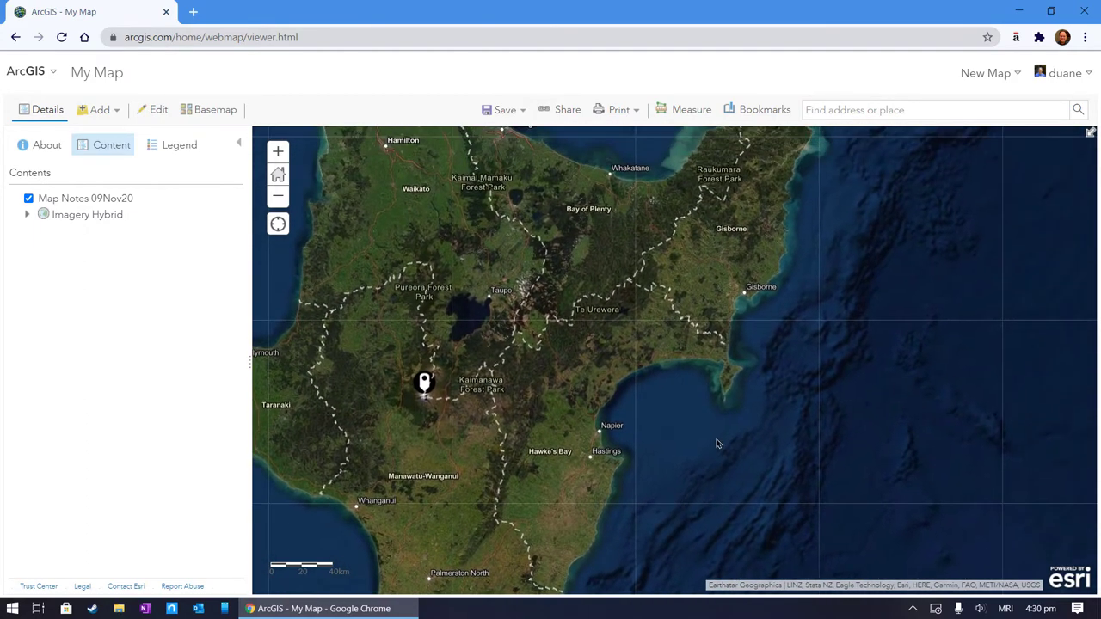
drag(460, 394, 626, 338)
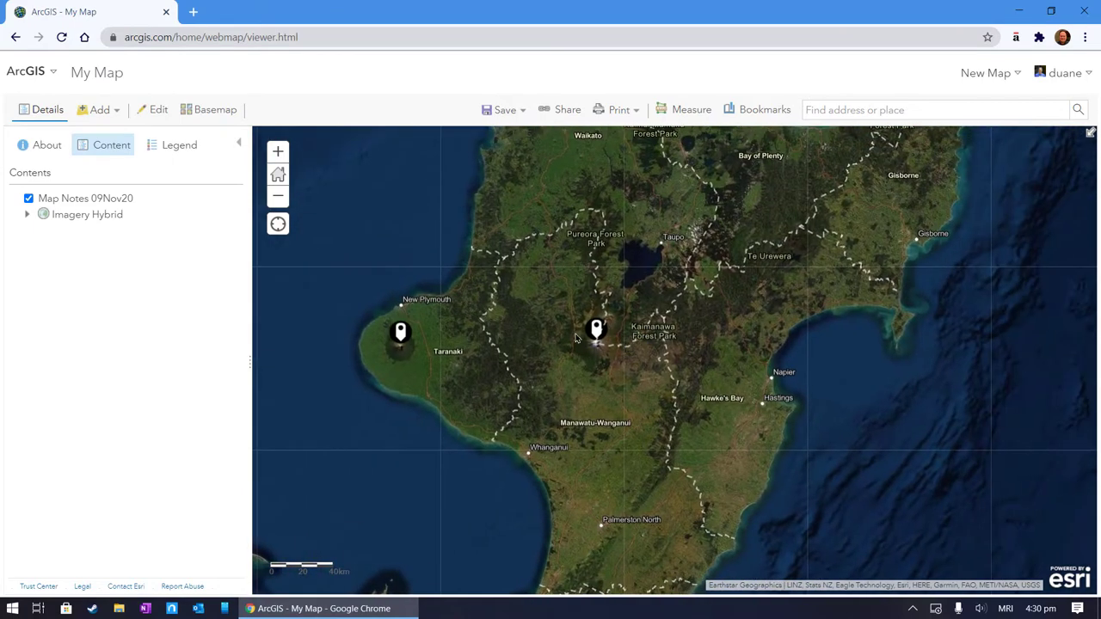
click(155, 111)
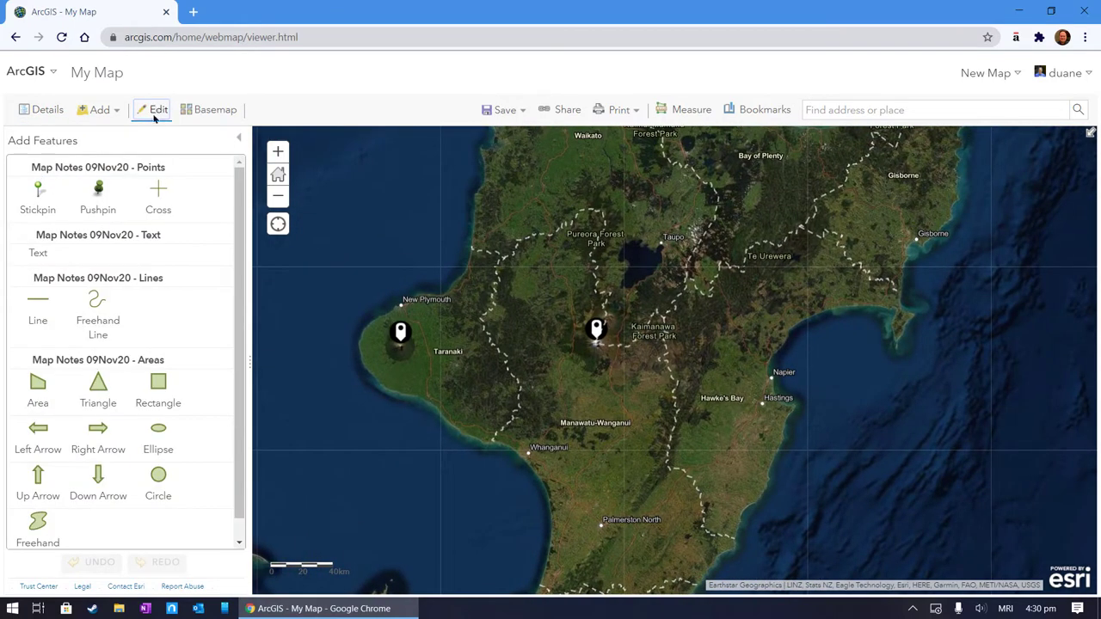
click(153, 113)
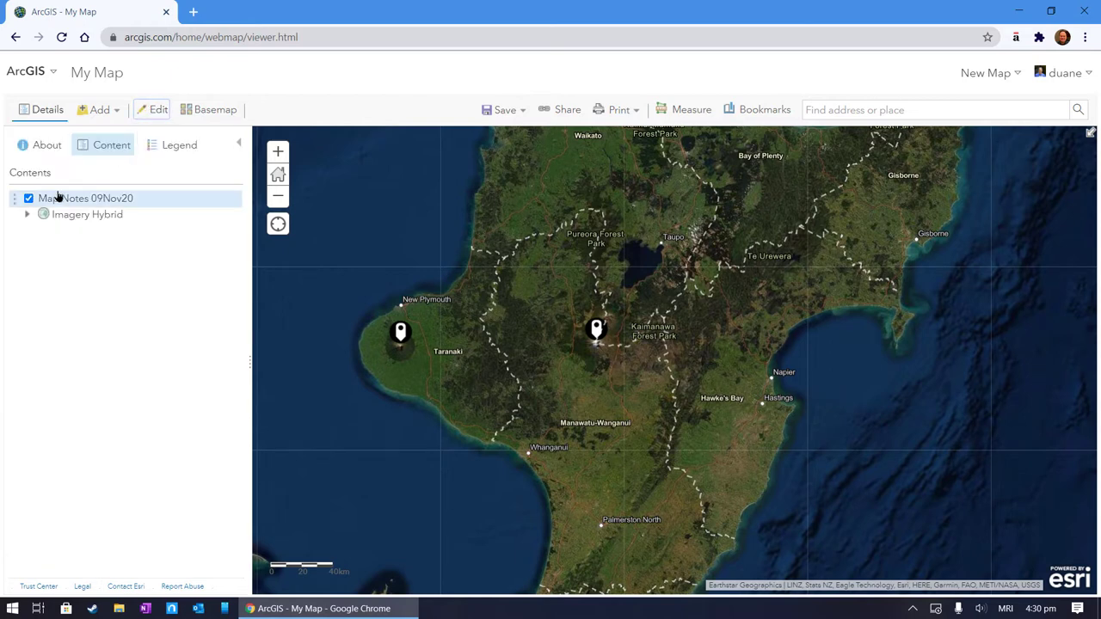
mouse_move(128, 201)
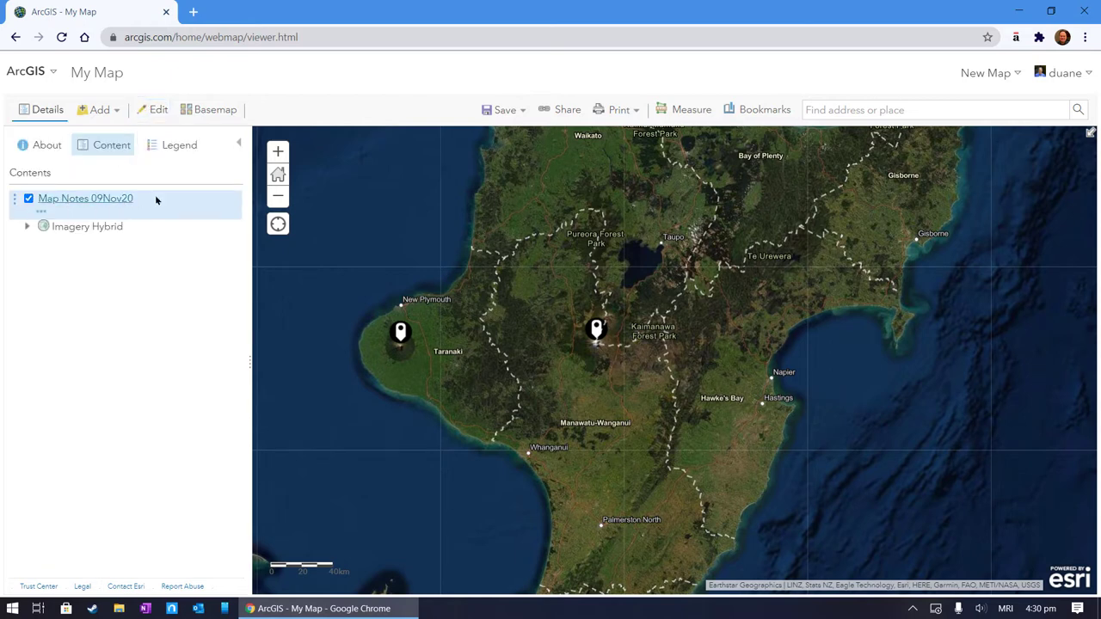
click(152, 110)
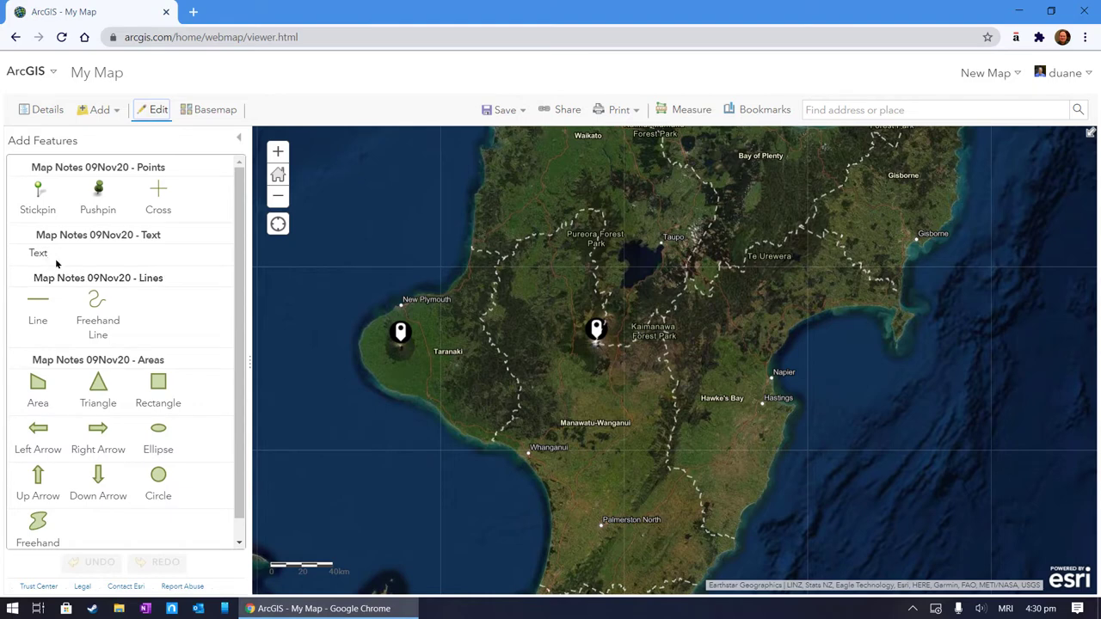
click(97, 299)
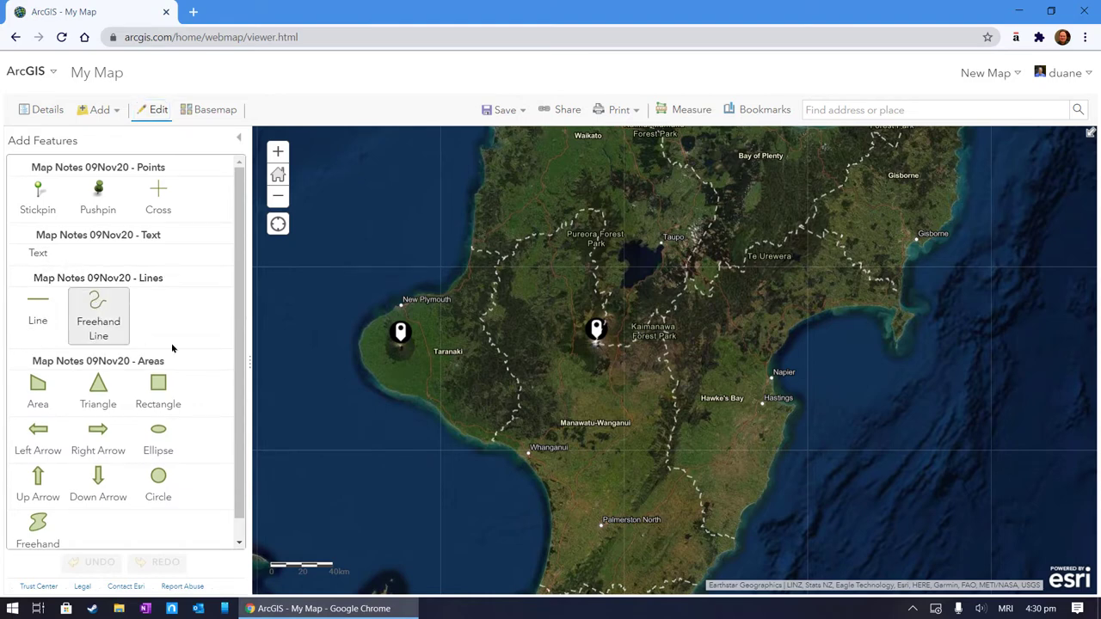
click(33, 319)
click(408, 201)
click(337, 225)
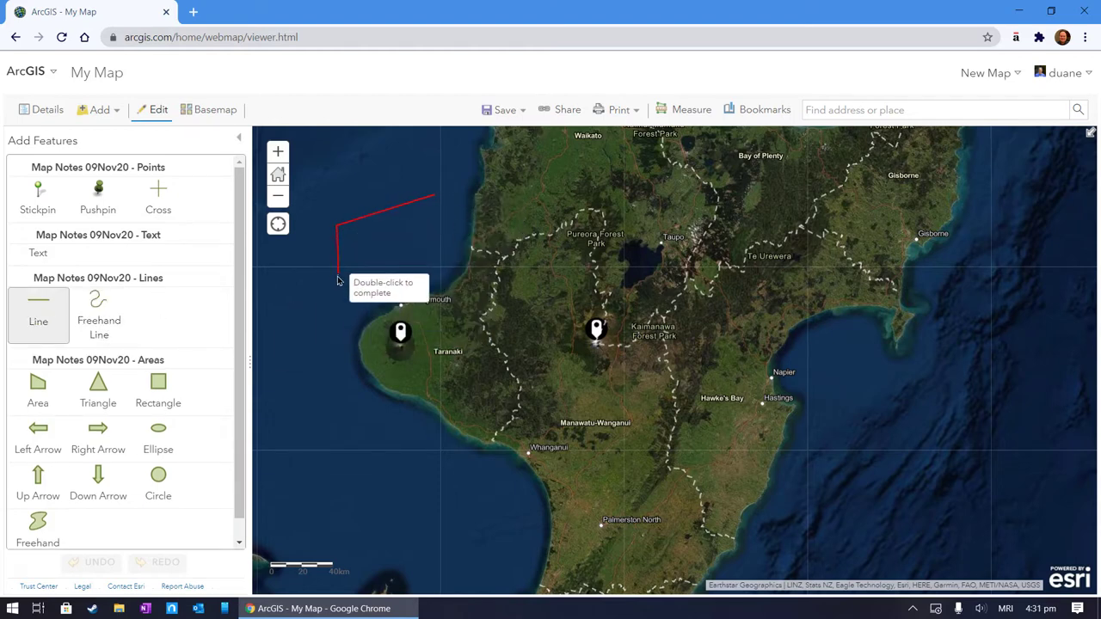
click(303, 392)
double_click(341, 461)
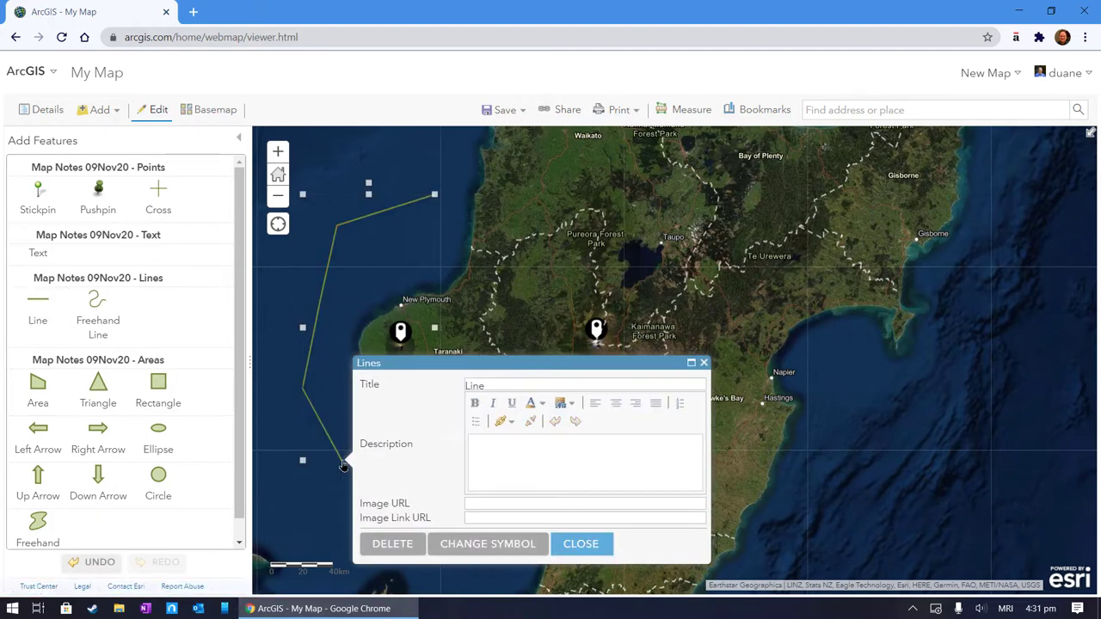
click(411, 545)
Trace a freehand route from New Plymouth around Taranaki to Whanganui, styled red and dotted
click(91, 302)
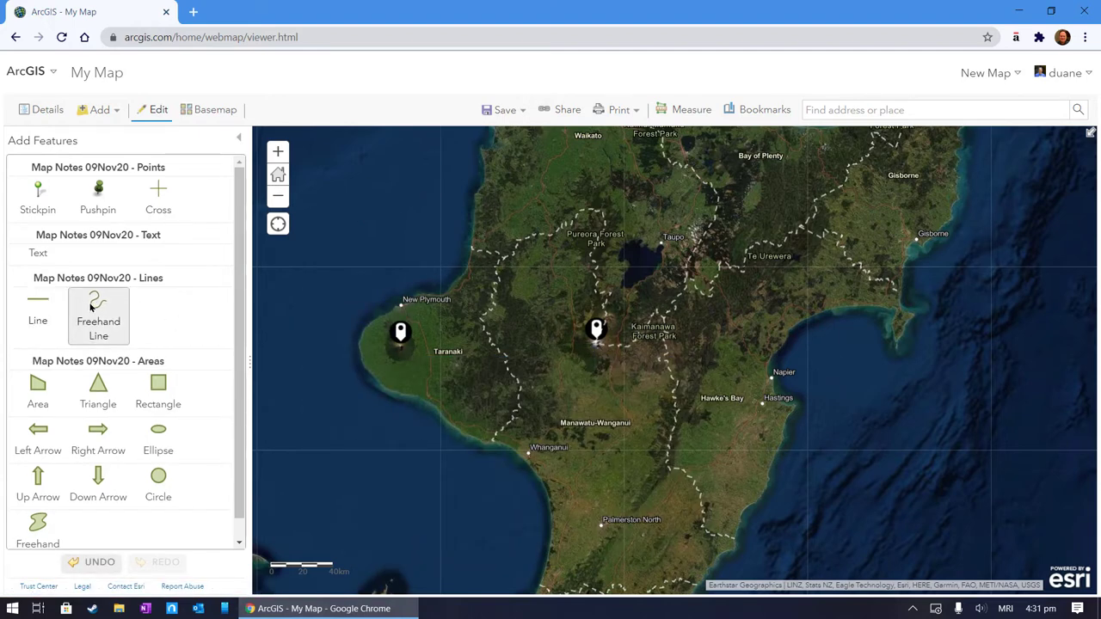
drag(400, 307, 328, 321)
mouse_move(313, 378)
mouse_down()
mouse_move(353, 452)
mouse_move(424, 501)
mouse_move(474, 504)
mouse_move(528, 462)
mouse_up()
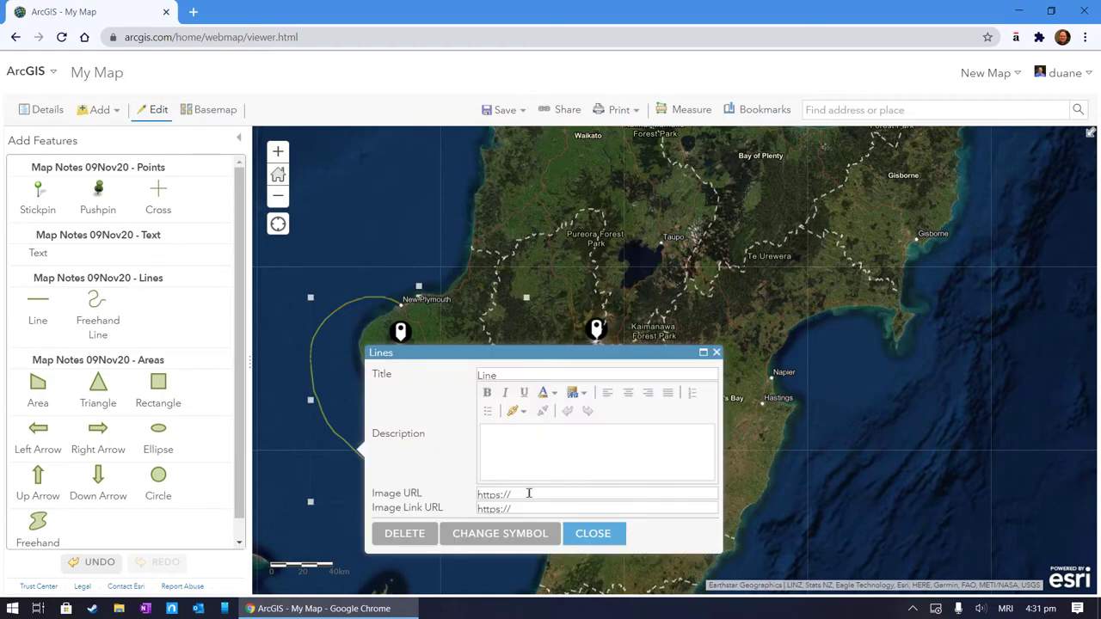
click(501, 536)
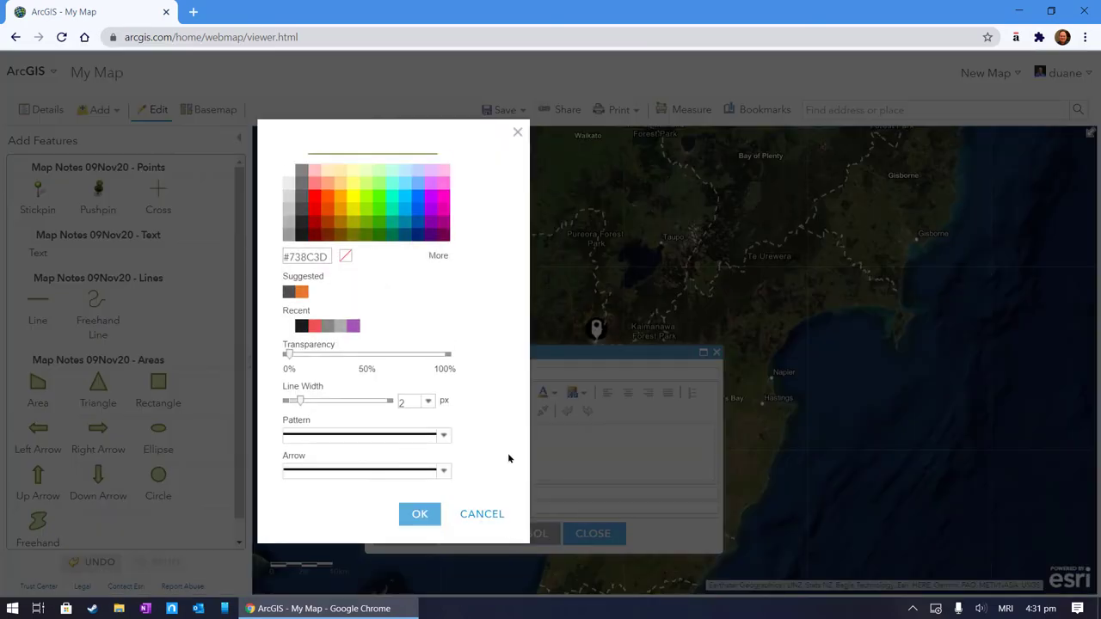
click(313, 197)
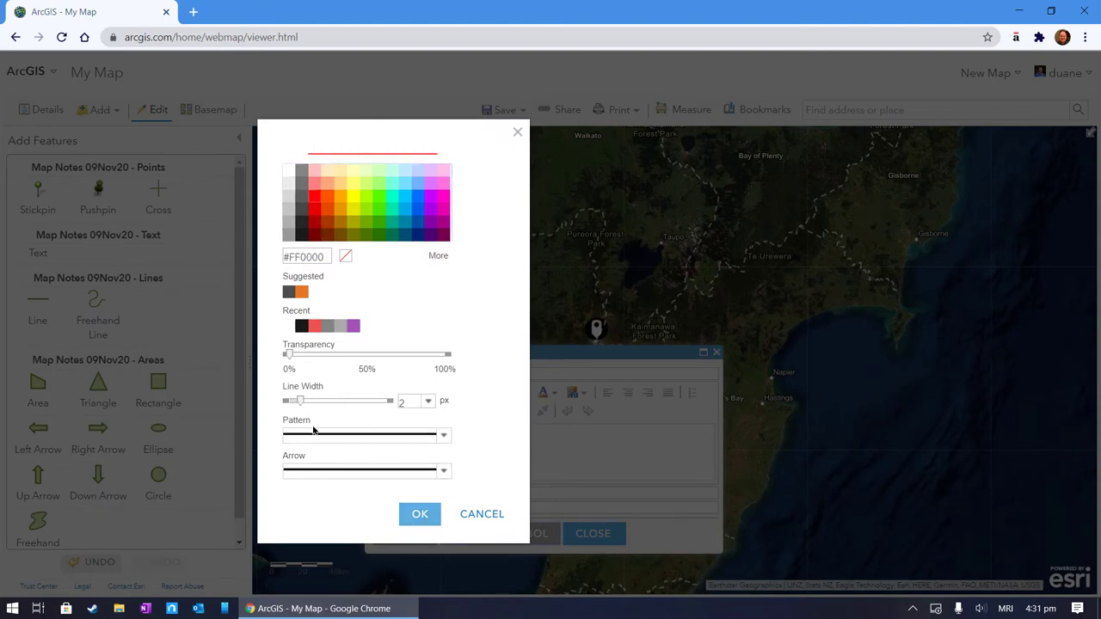
click(439, 436)
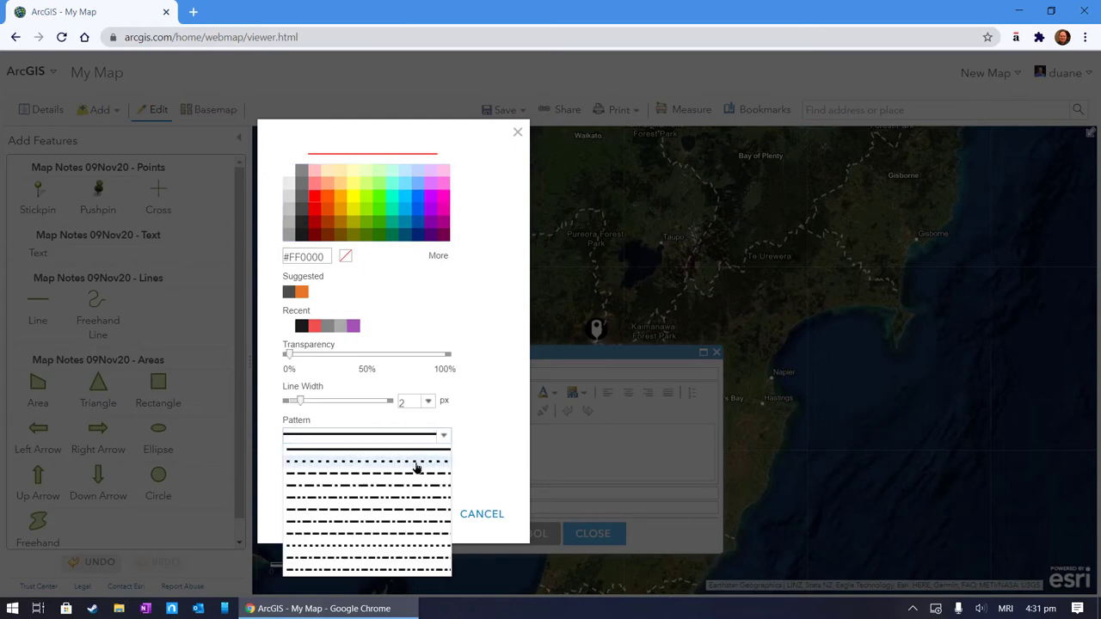
click(417, 459)
click(419, 514)
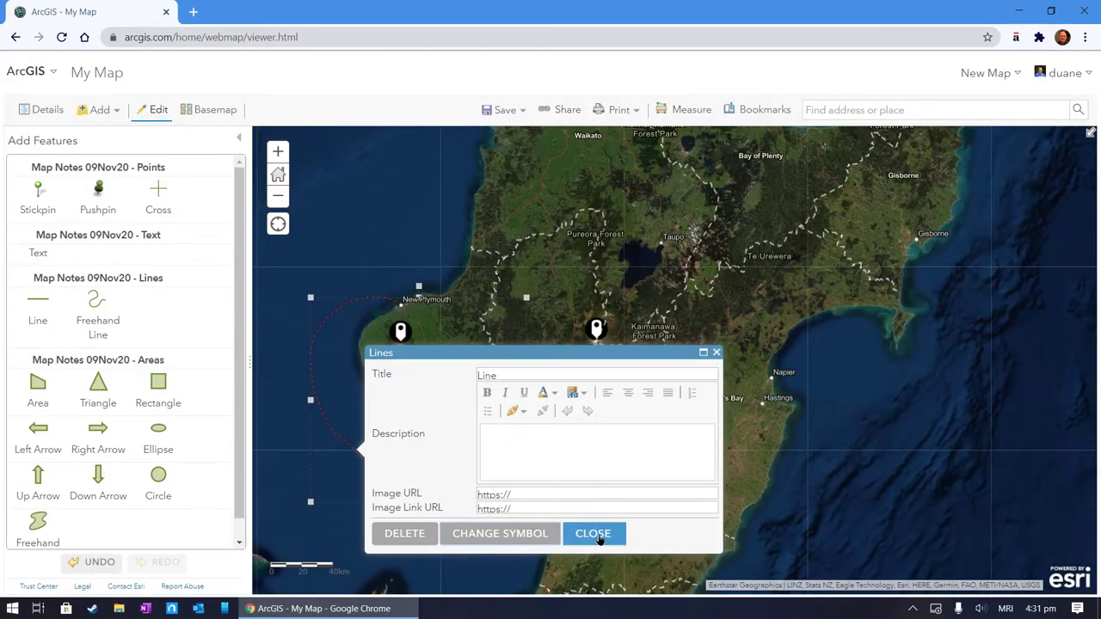
Replace the route's title 'Line' with 'Our Hikoi'
click(599, 537)
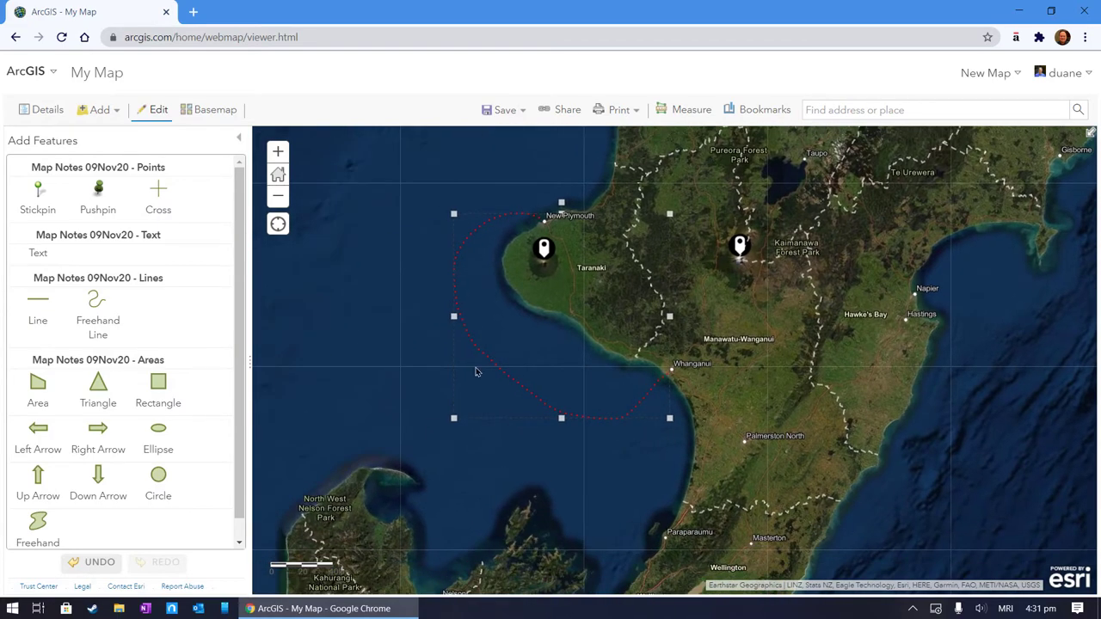
click(522, 387)
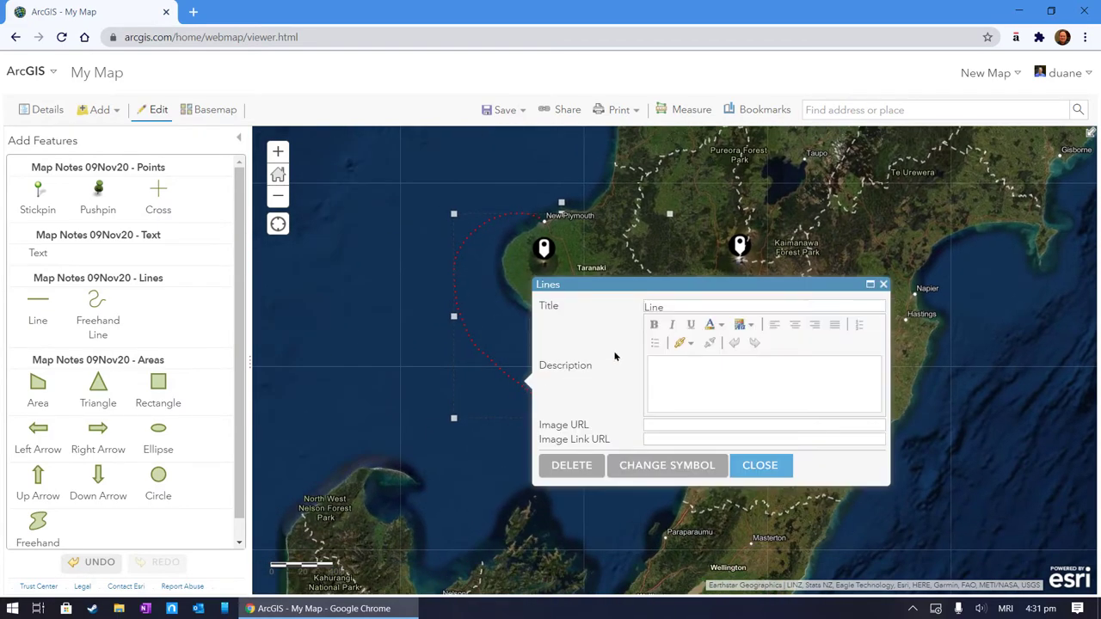
drag(718, 302, 584, 308)
text(Our Hik)
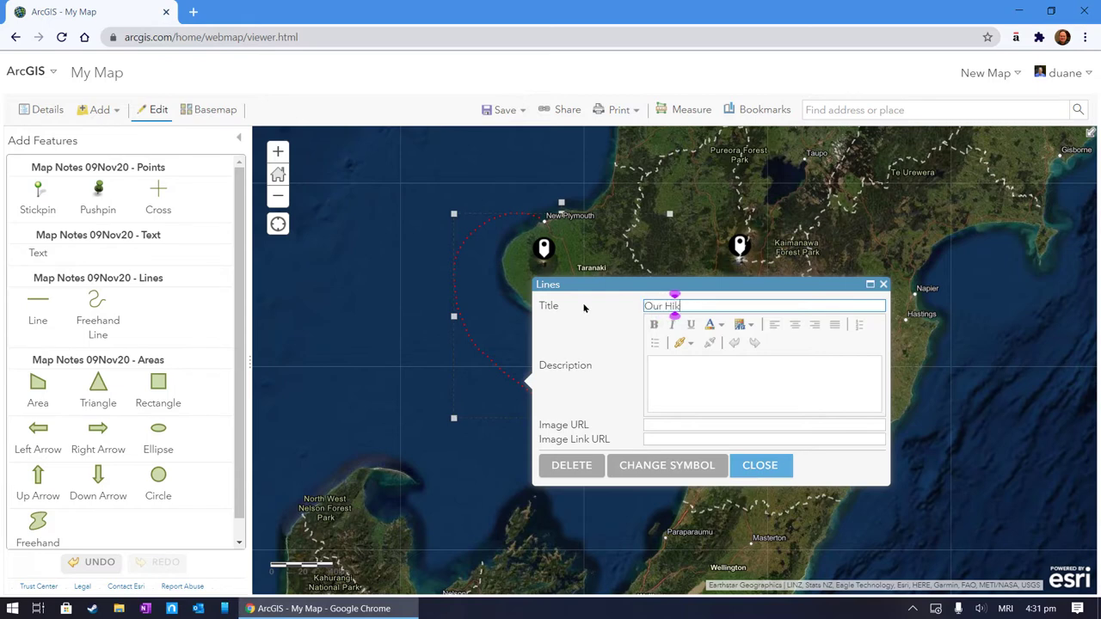
text(oi)
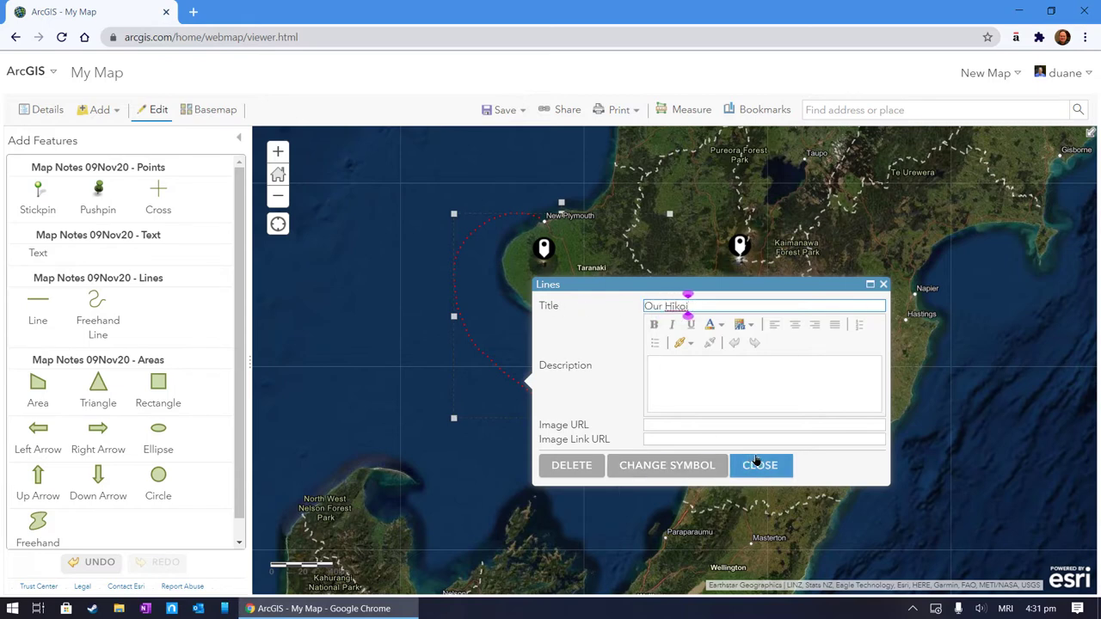
click(760, 465)
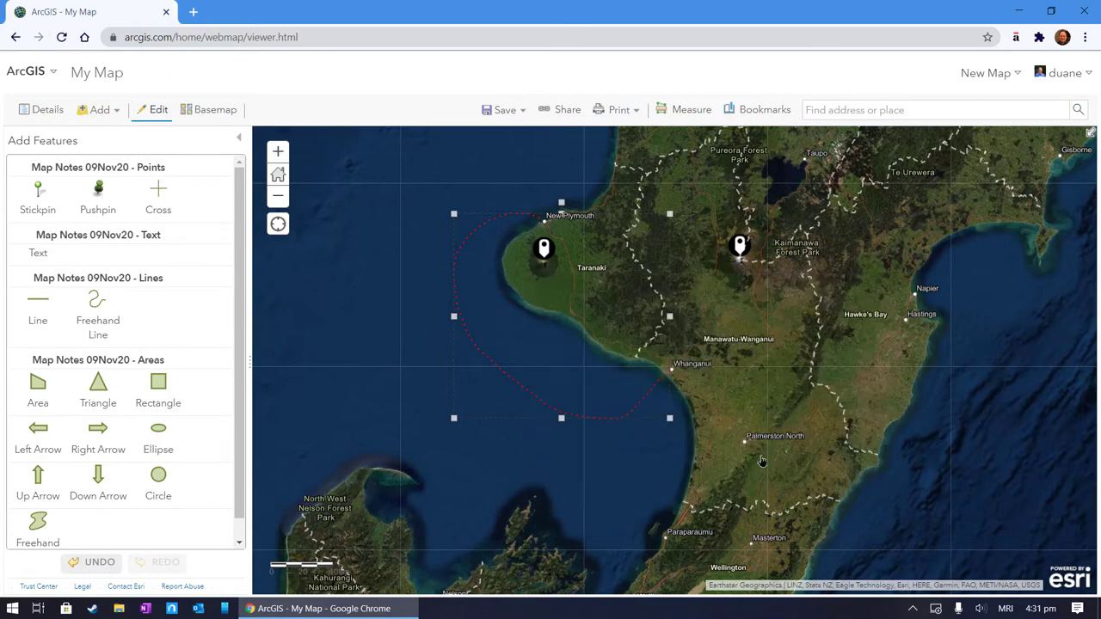
click(503, 462)
Sketch a freehand area in the sea south of Whanganui
scroll(86, 503, down, 1)
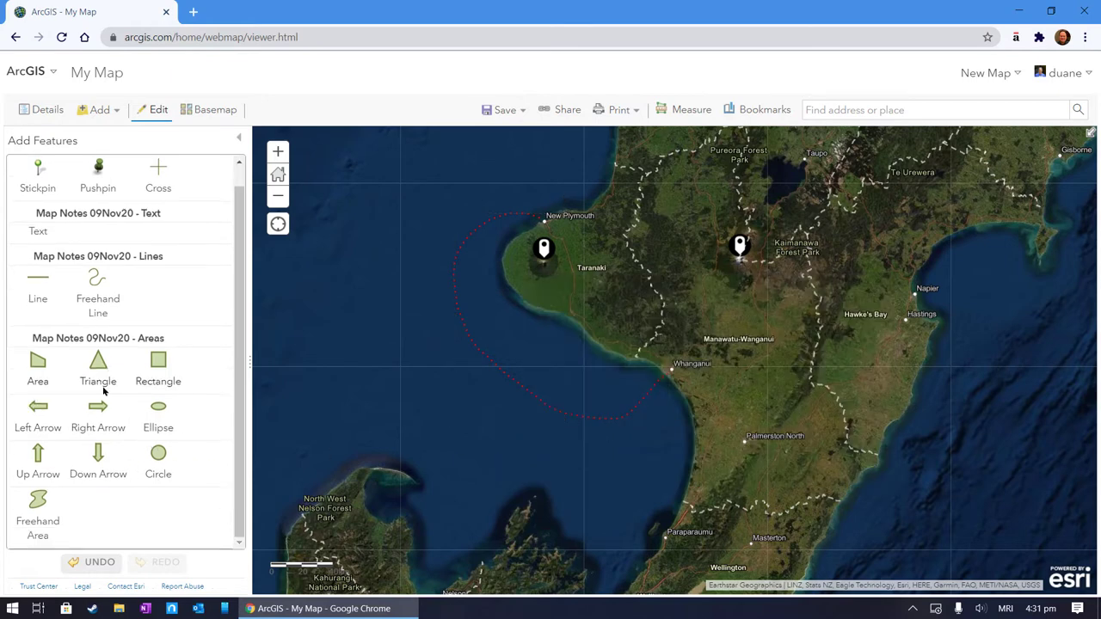
click(46, 508)
scroll(680, 435, up, 3)
scroll(643, 390, up, 1)
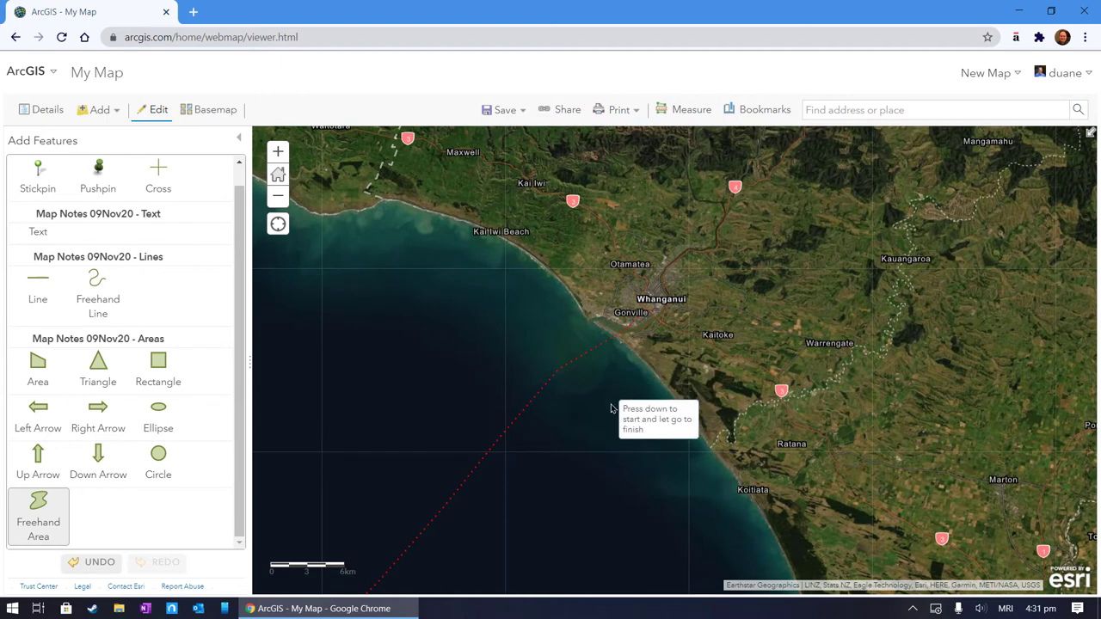
mouse_move(522, 423)
mouse_down()
mouse_move(510, 466)
mouse_move(536, 502)
mouse_move(586, 500)
mouse_move(582, 413)
mouse_move(537, 400)
mouse_move(535, 411)
mouse_up()
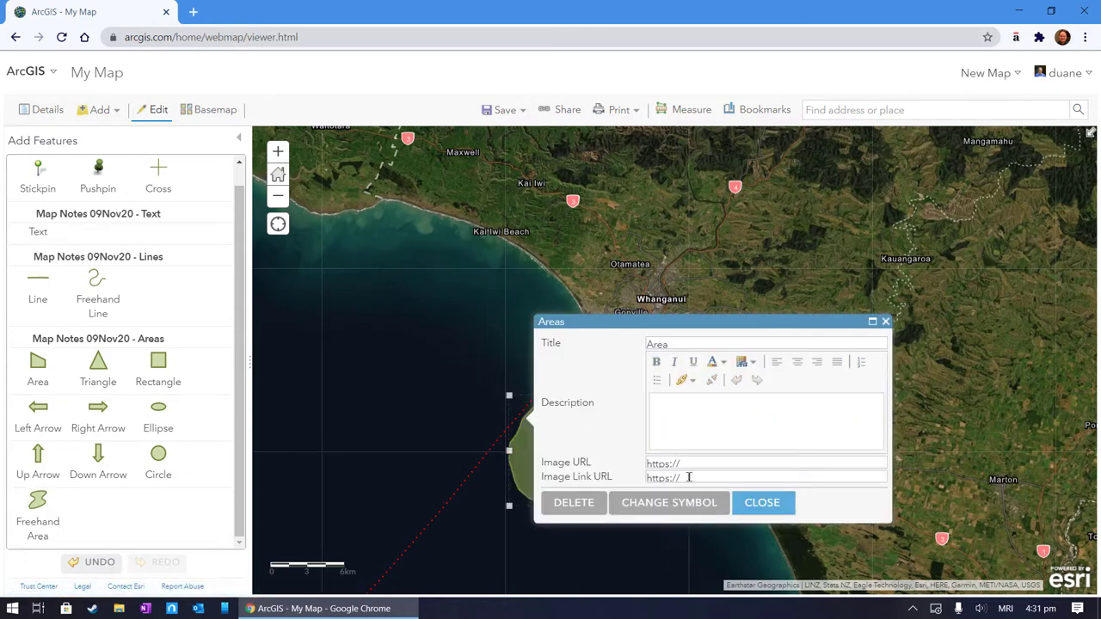
Style the area with an orange outline and white fill at about 50% transparency
click(675, 502)
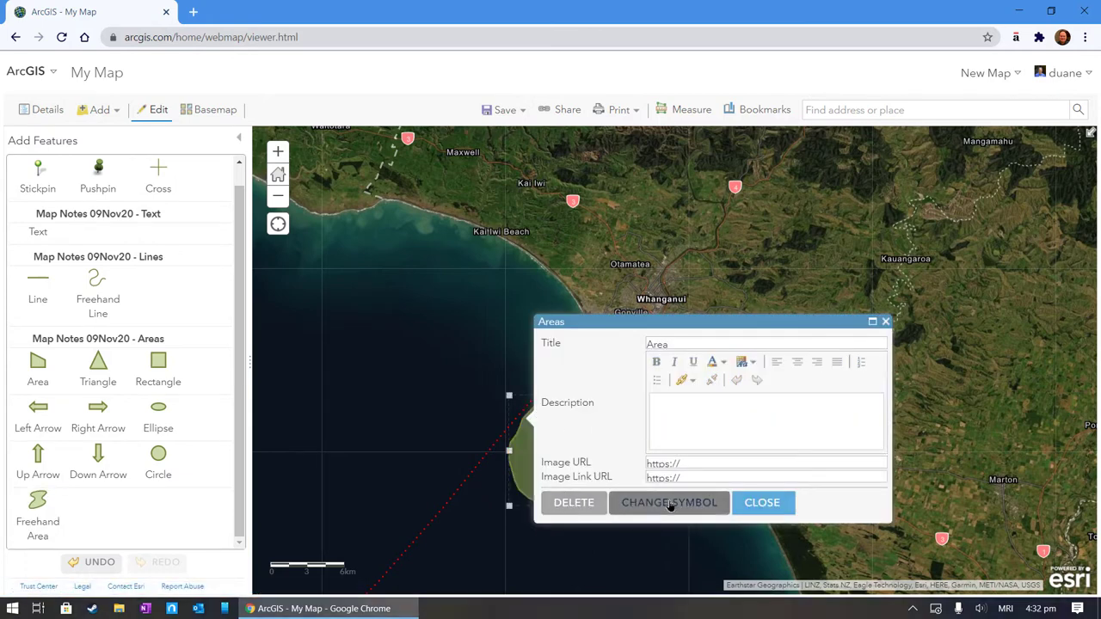
click(330, 258)
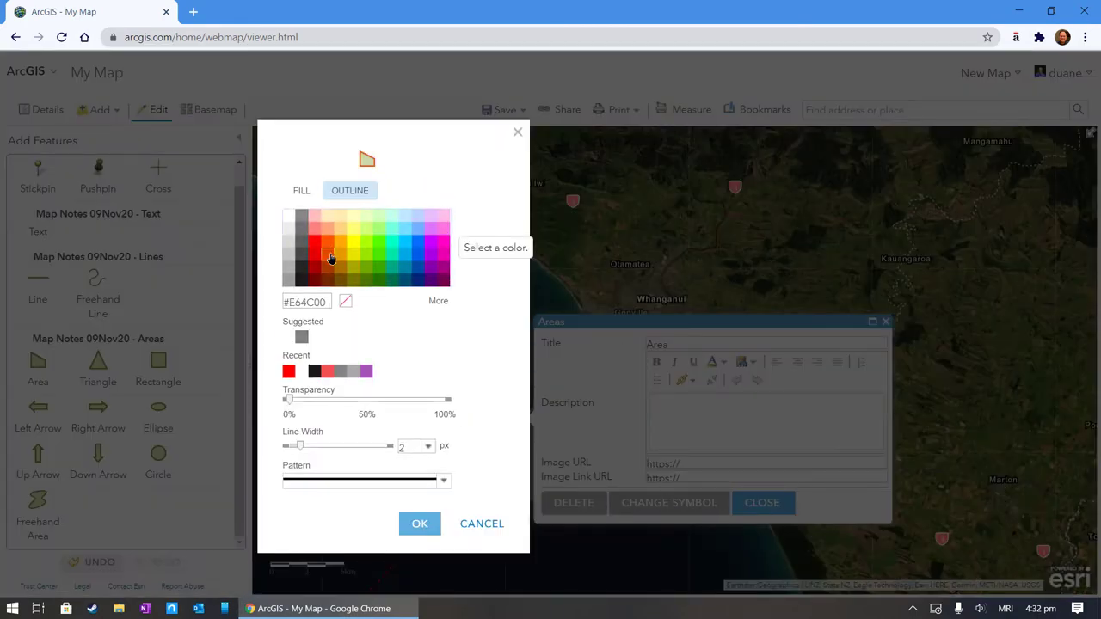
click(301, 191)
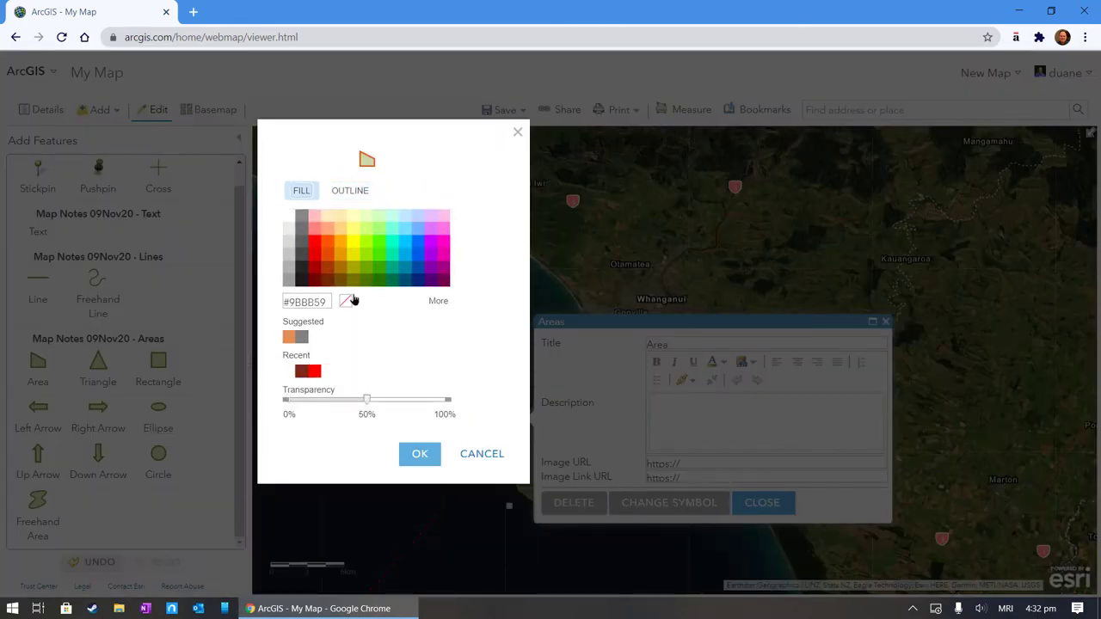
click(292, 221)
drag(366, 399, 399, 400)
drag(398, 401, 285, 405)
right_click(282, 415)
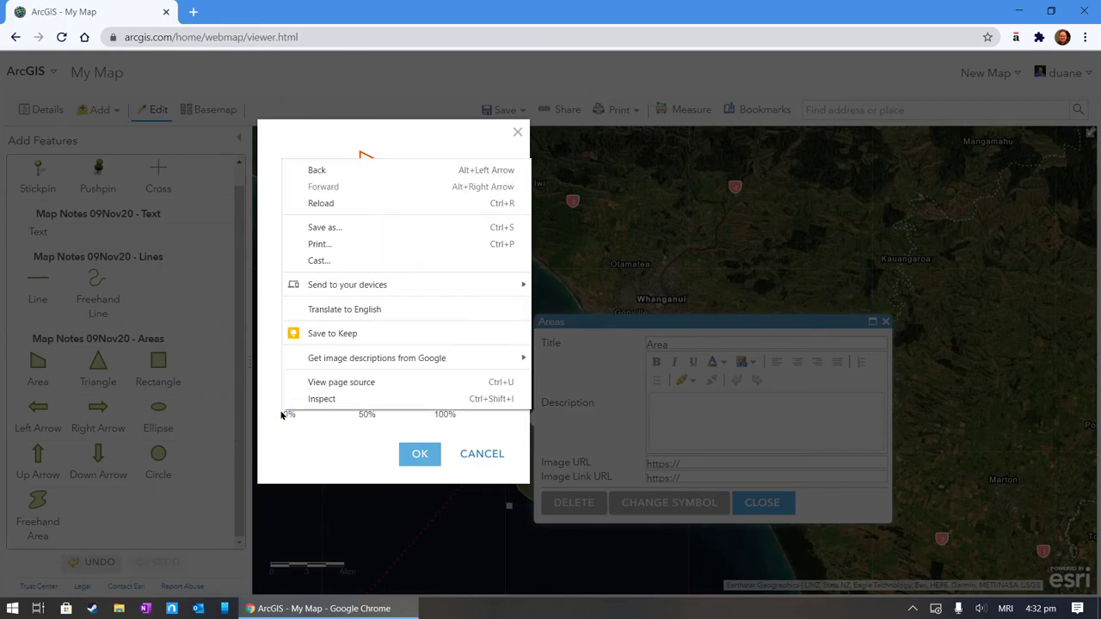
click(303, 434)
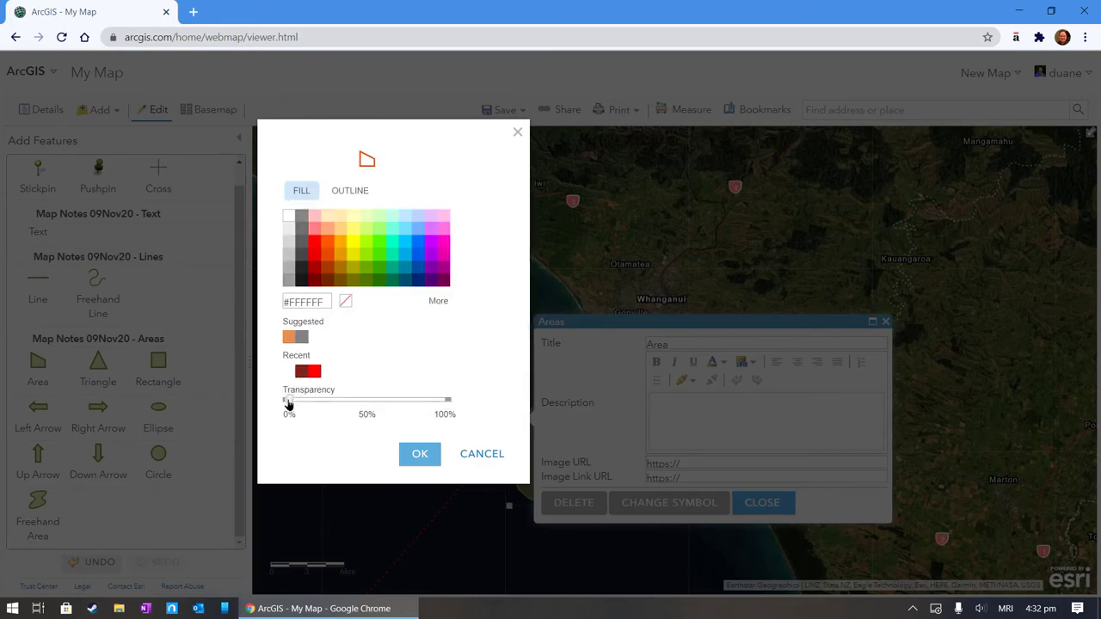
drag(293, 406, 367, 404)
click(417, 456)
Close the area's details and check the Our Hikoi route's title
click(777, 505)
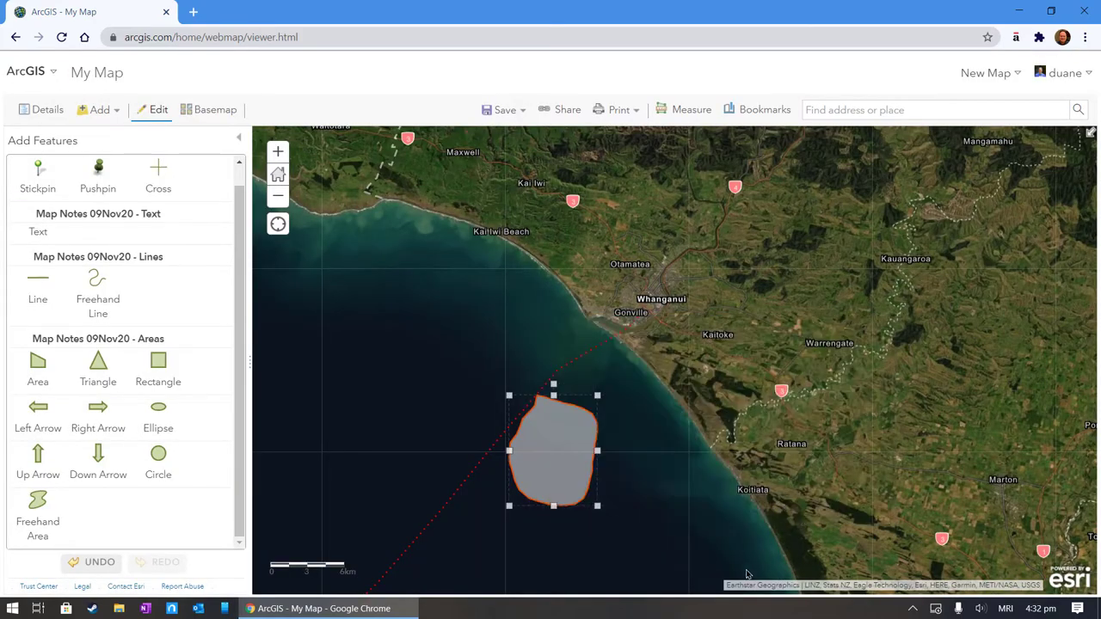
scroll(639, 462, down, 1)
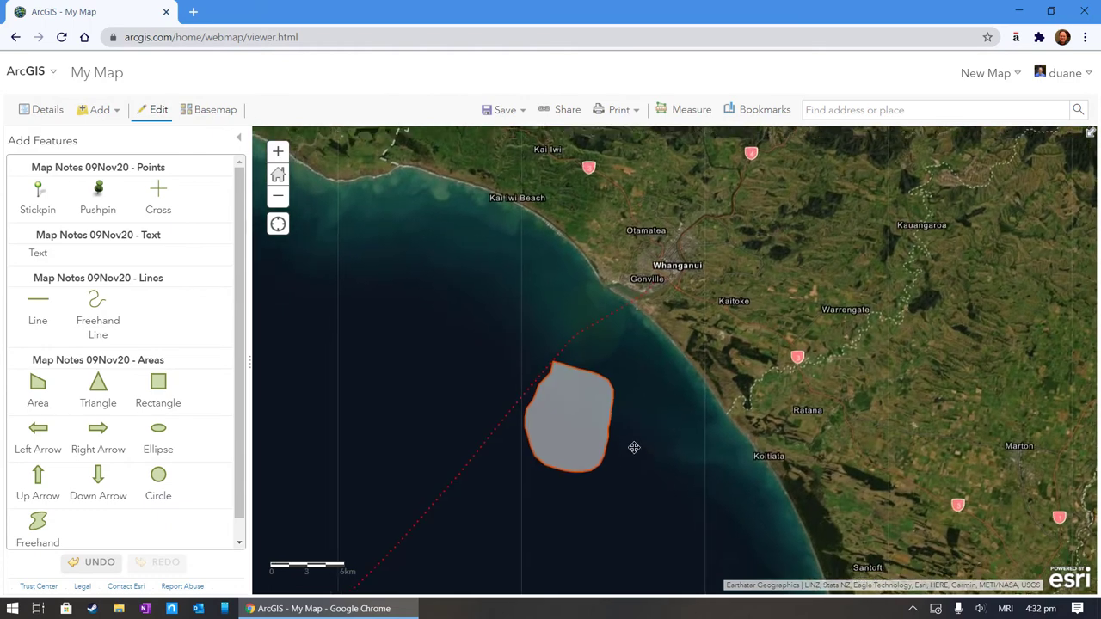
scroll(633, 444, up, 1)
drag(643, 385, 645, 442)
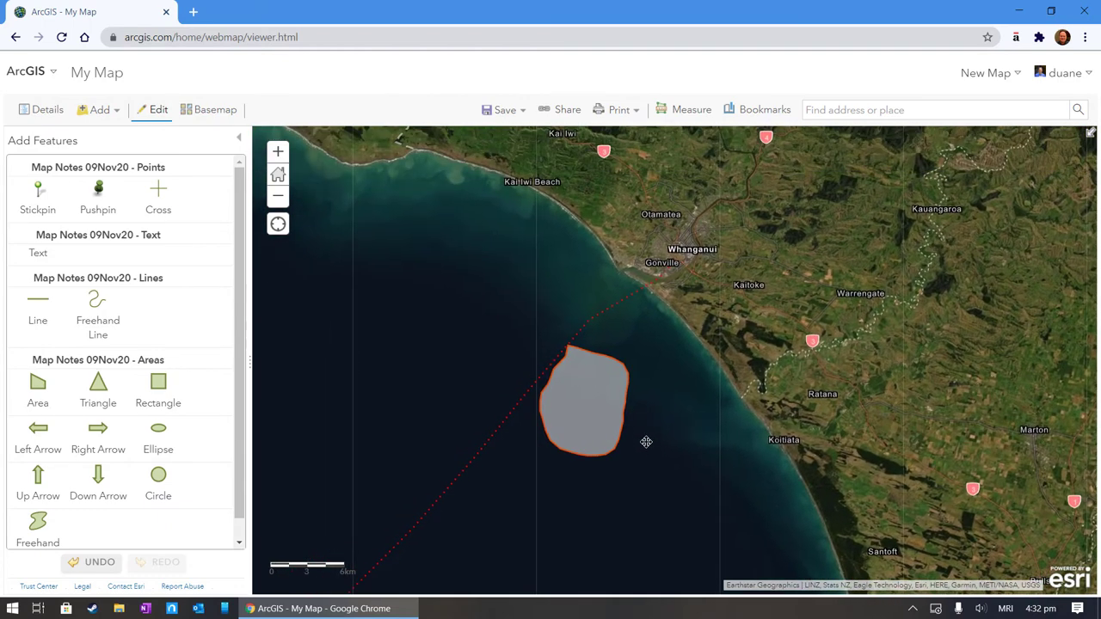
click(655, 282)
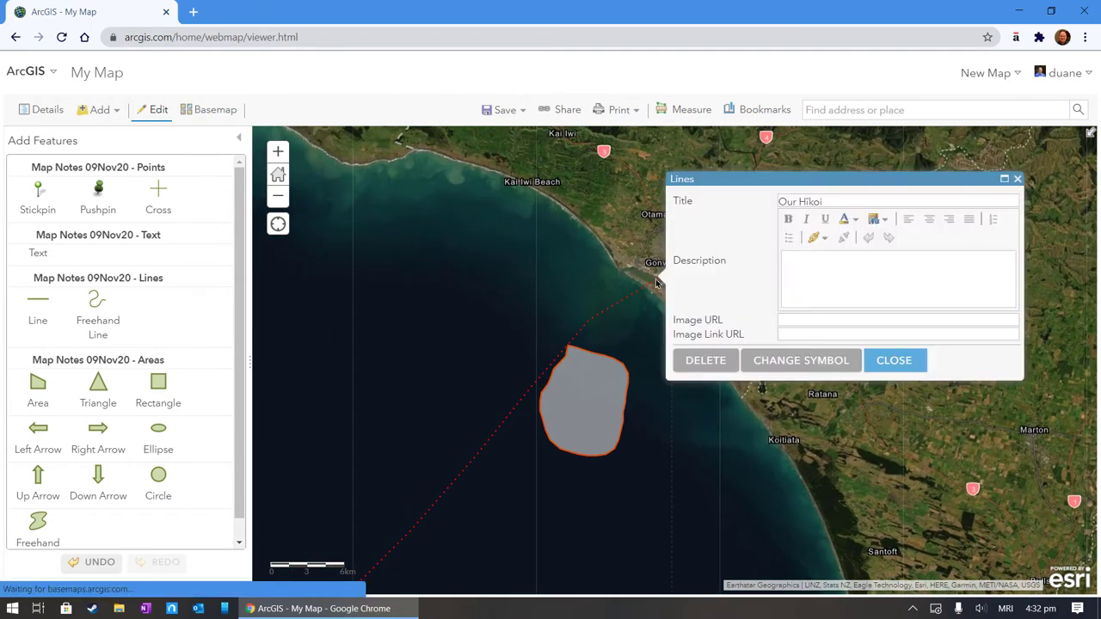
click(895, 360)
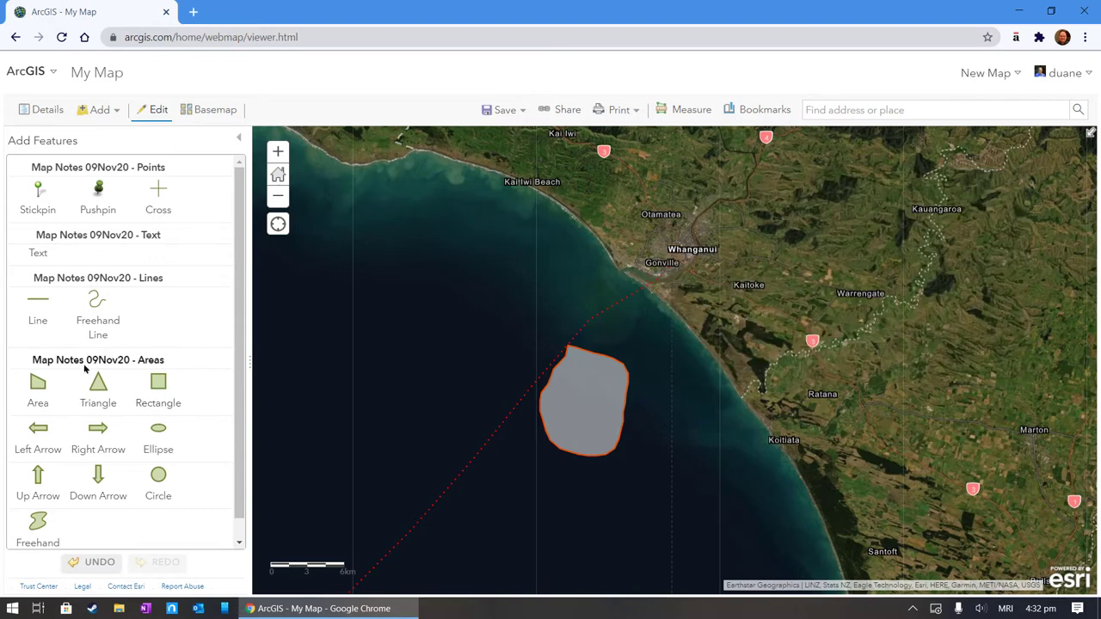
Leave editing and title the offshore area 'Fishing Area'
click(152, 112)
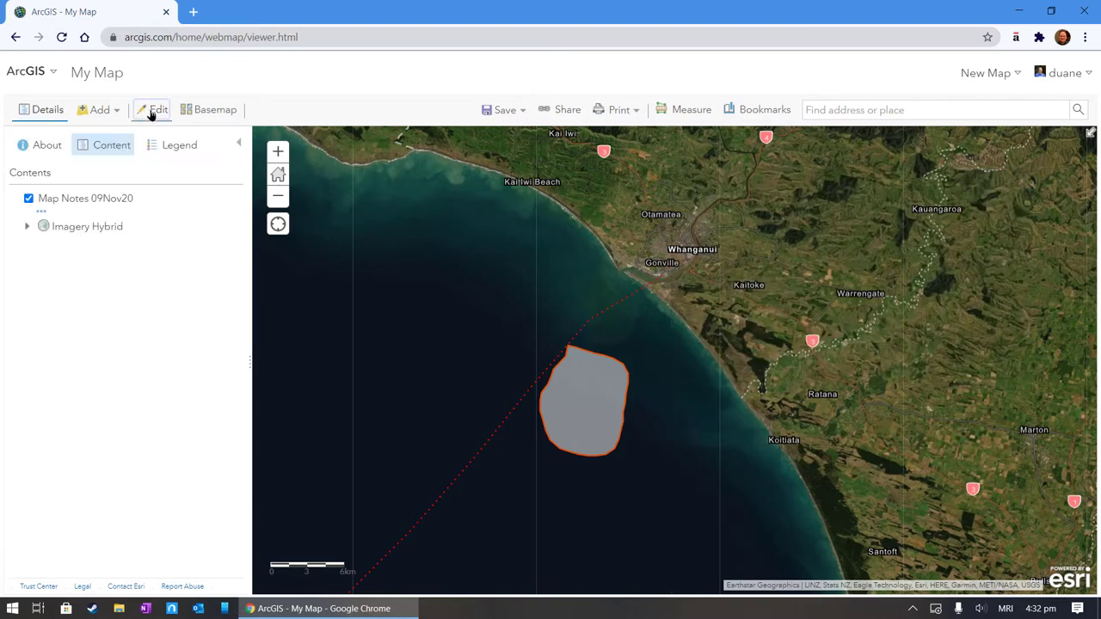
click(626, 303)
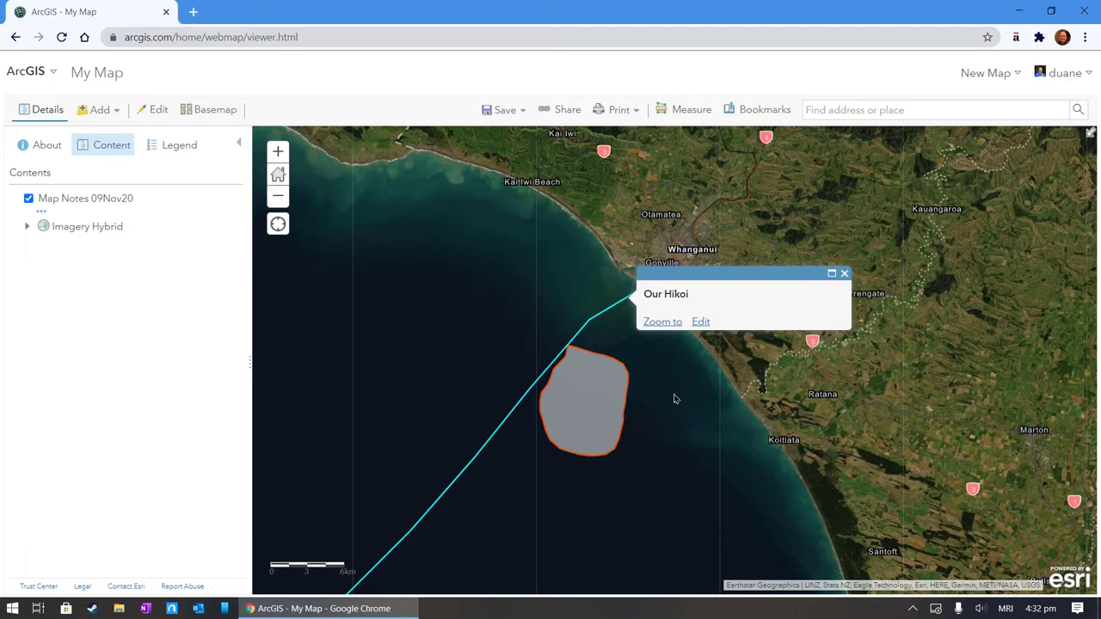
click(614, 410)
click(689, 428)
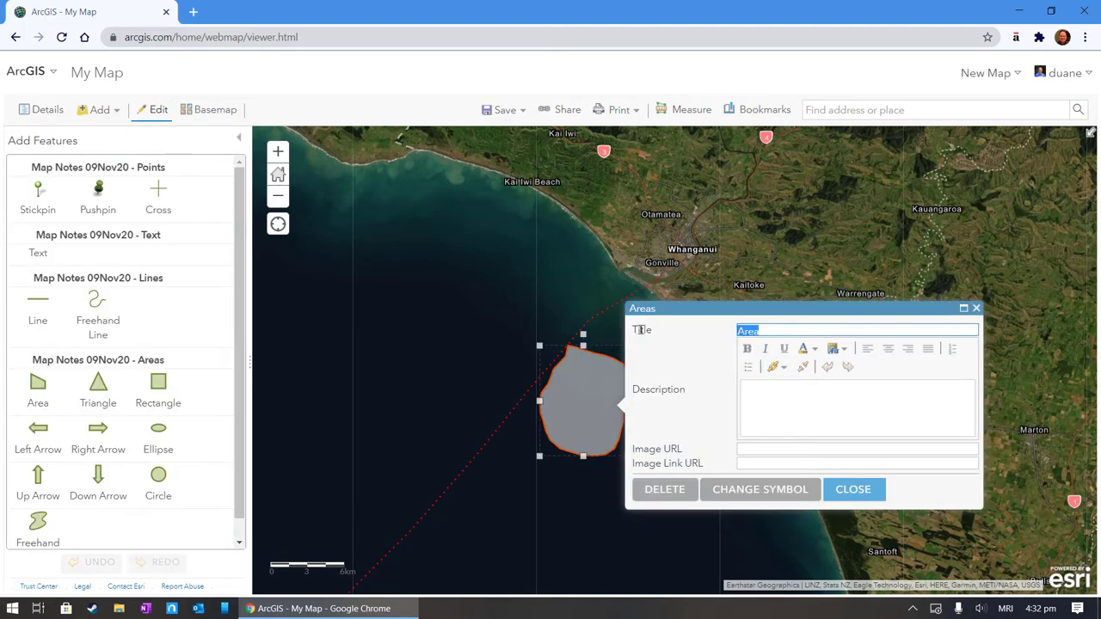
text(Fishing Area)
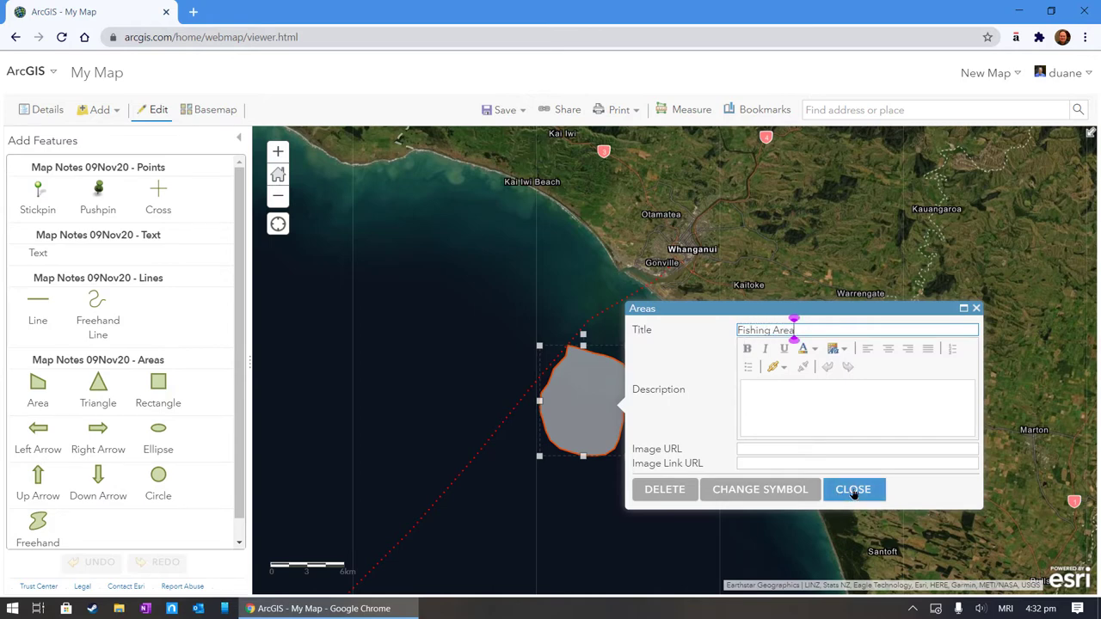
click(851, 489)
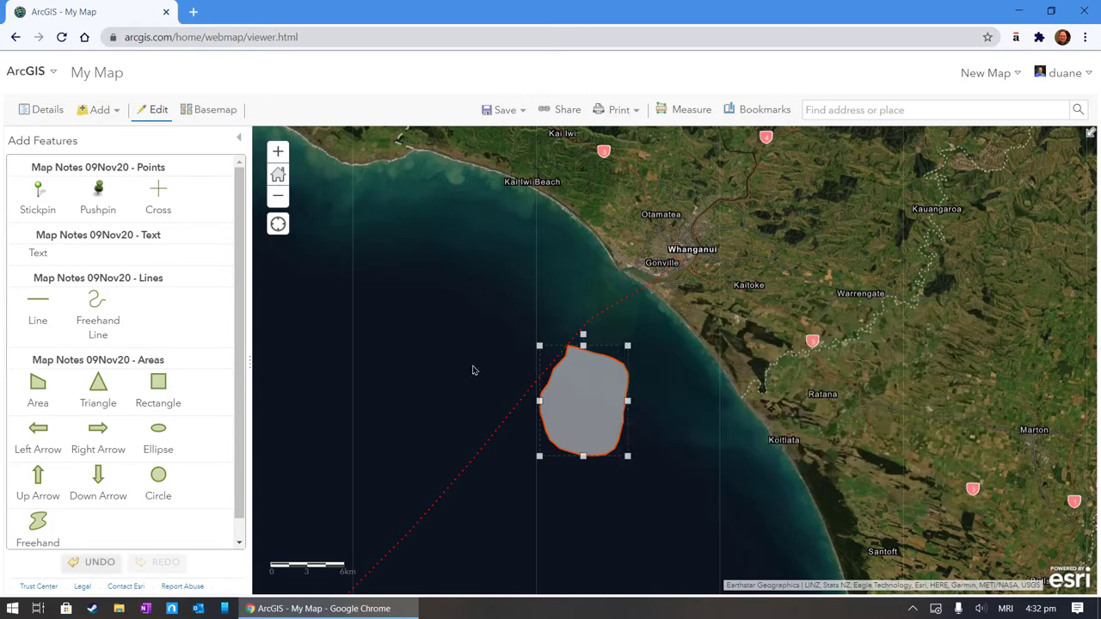
Stop editing and zoom out to show the North Island
click(151, 109)
scroll(786, 307, down, 1)
scroll(786, 307, down, 2)
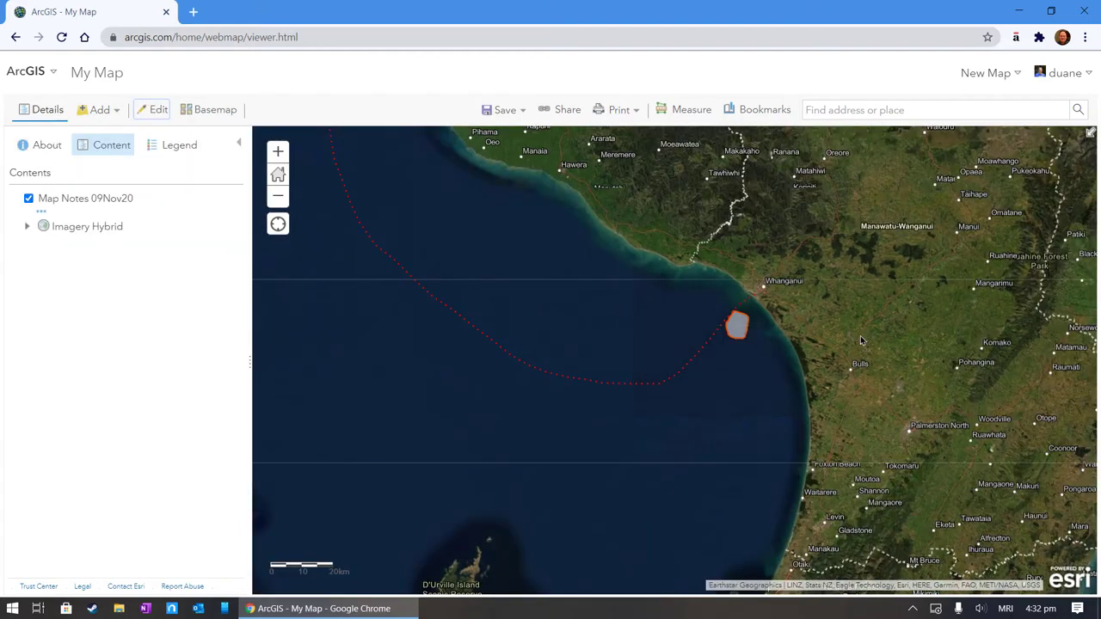
scroll(860, 335, down, 1)
drag(860, 335, 686, 406)
scroll(741, 405, down, 1)
scroll(637, 387, up, 1)
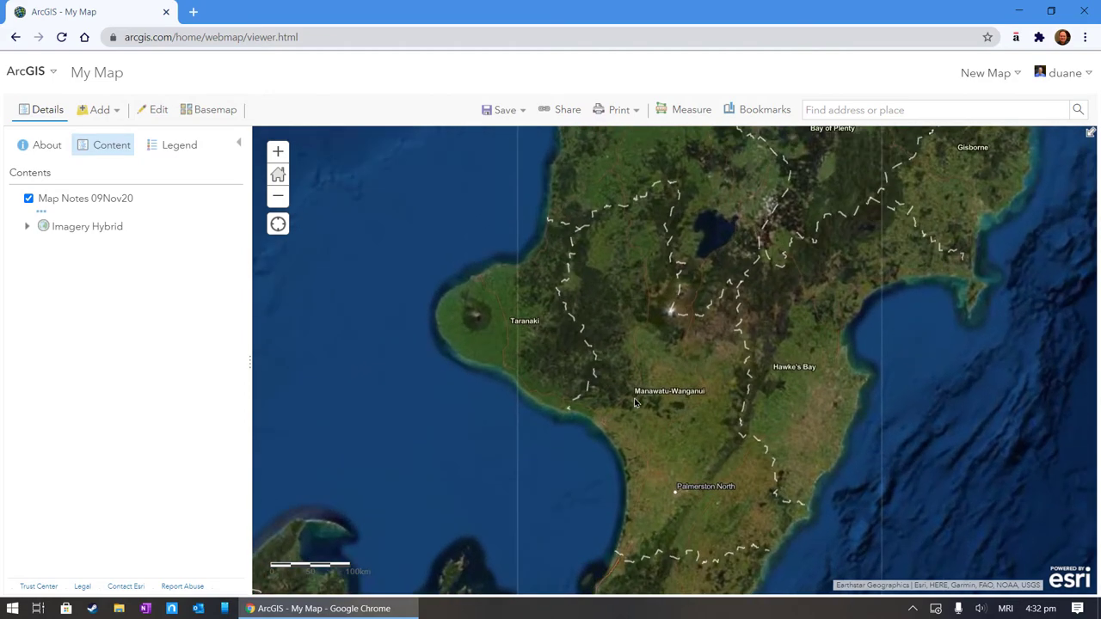
Toggle the Map Notes 09Nov20 layer off and on several times, leaving it visible
click(28, 199)
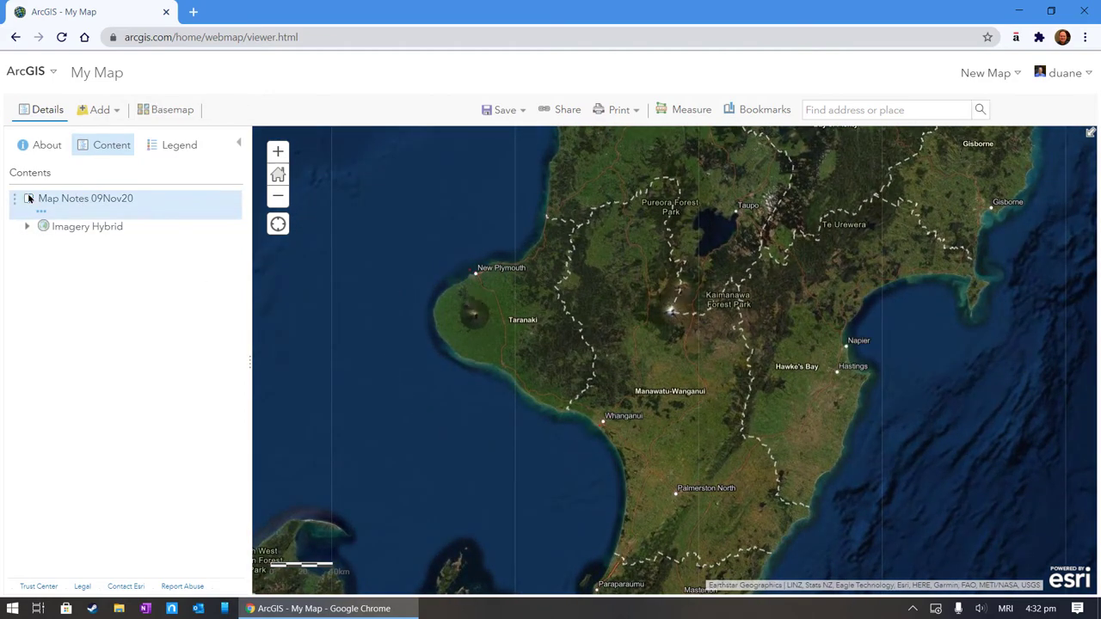
click(29, 199)
click(28, 198)
click(29, 198)
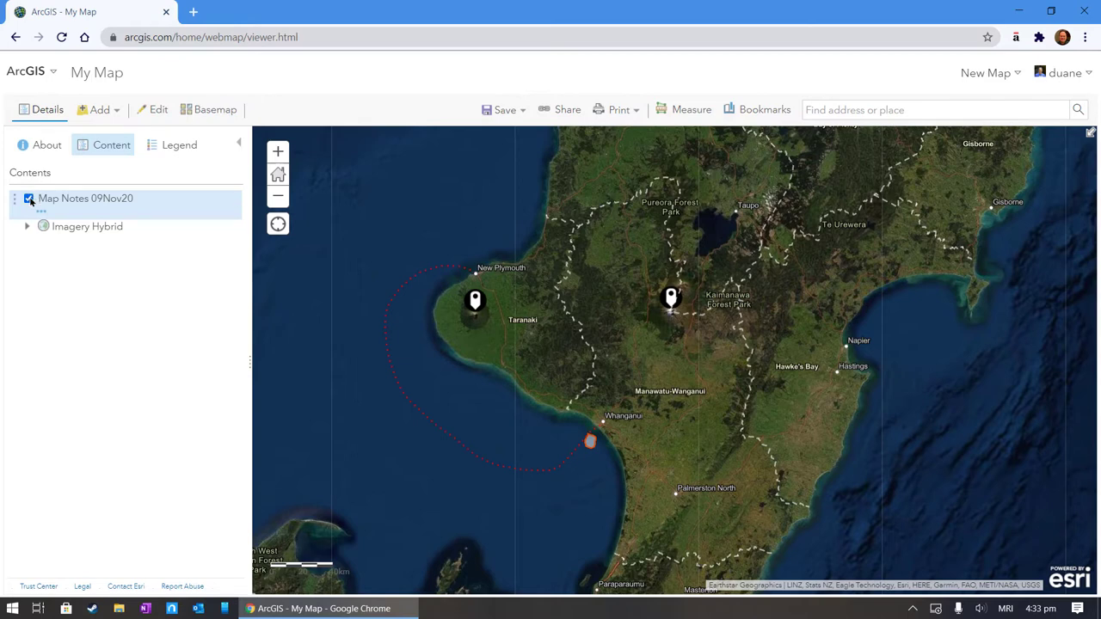
click(29, 198)
click(28, 199)
click(28, 199)
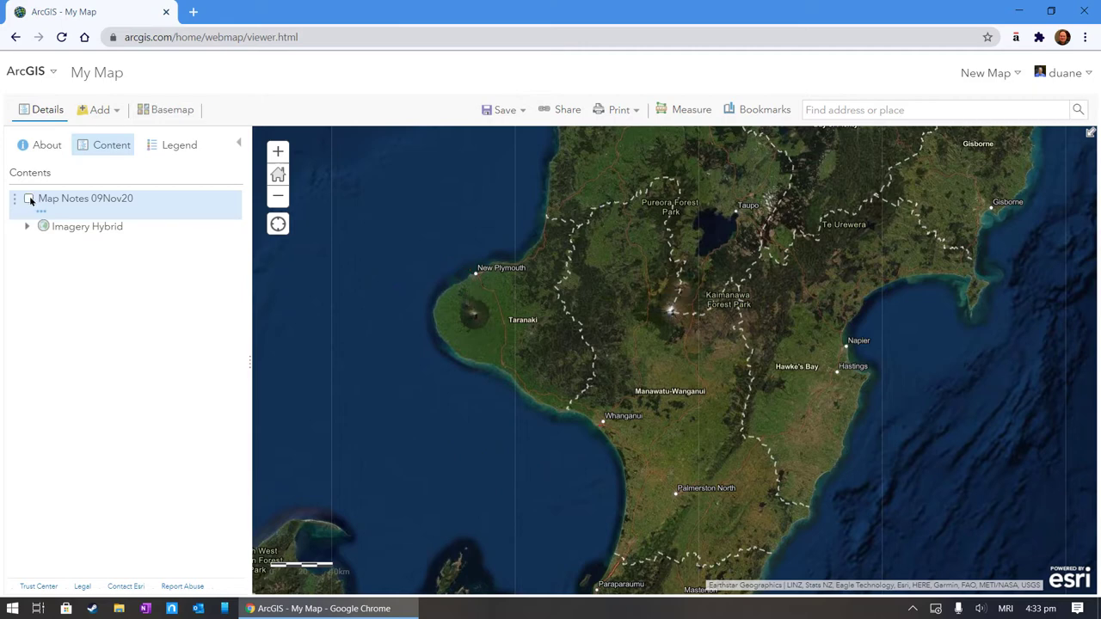
click(28, 199)
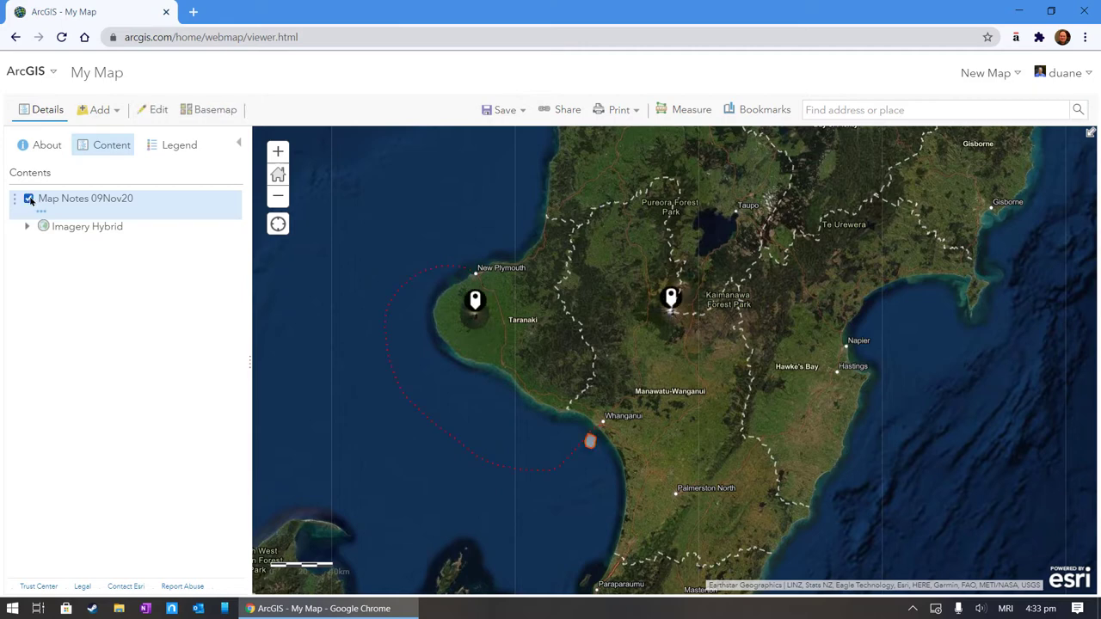
click(29, 198)
click(28, 199)
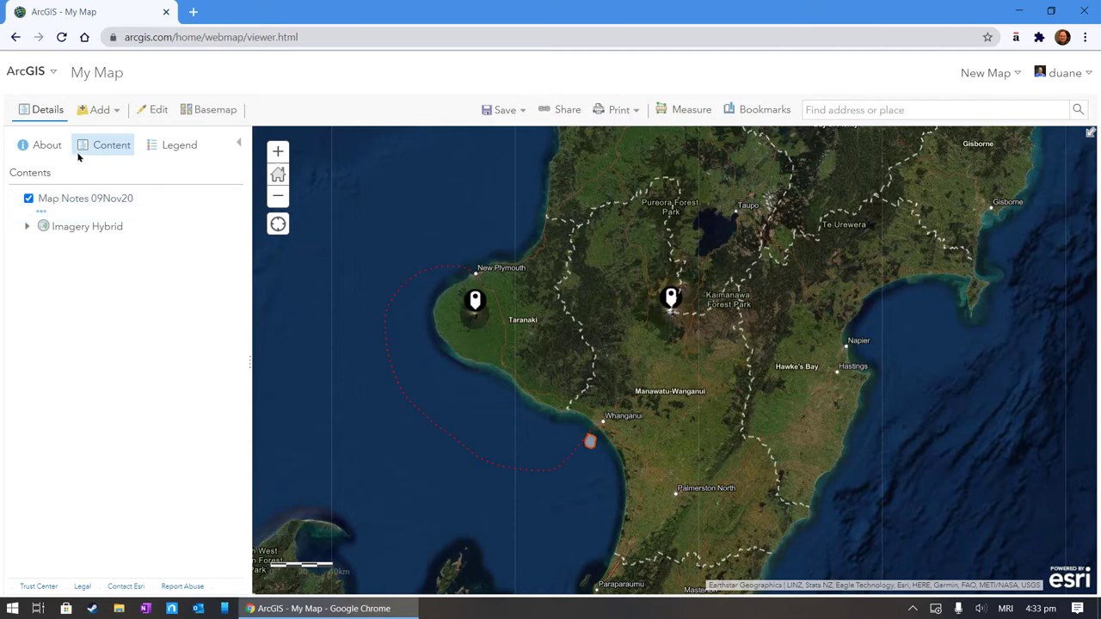
Save As a new map titled 'My Example Map 1', tagged Whanganui, Taranaki and Sample Map
click(491, 111)
click(504, 132)
click(585, 292)
text(My Exampl)
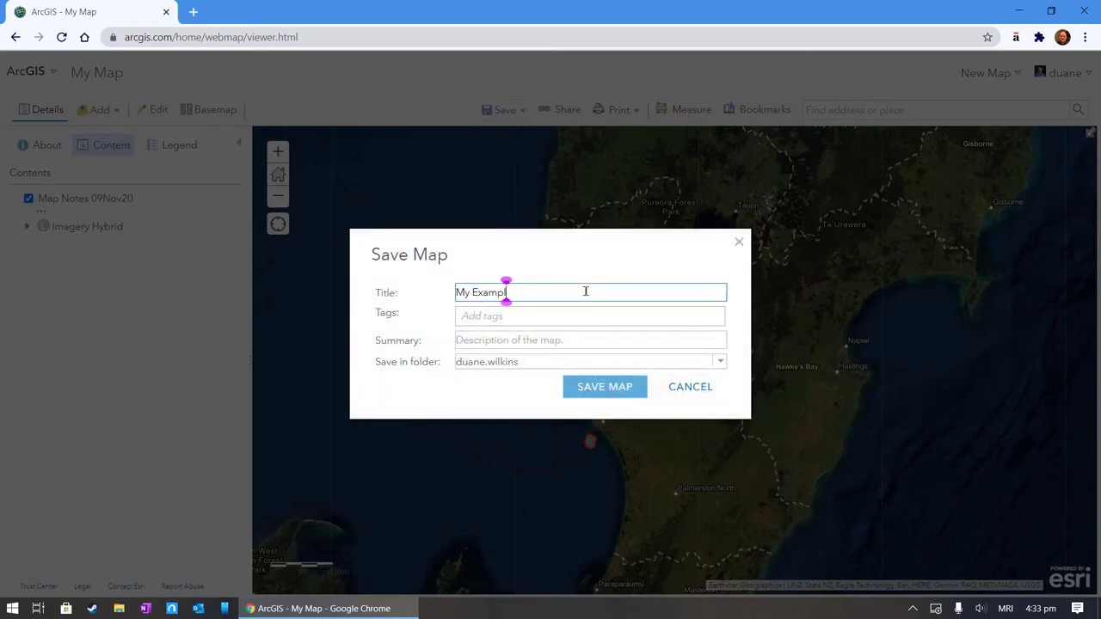
text(e Map 1)
click(563, 315)
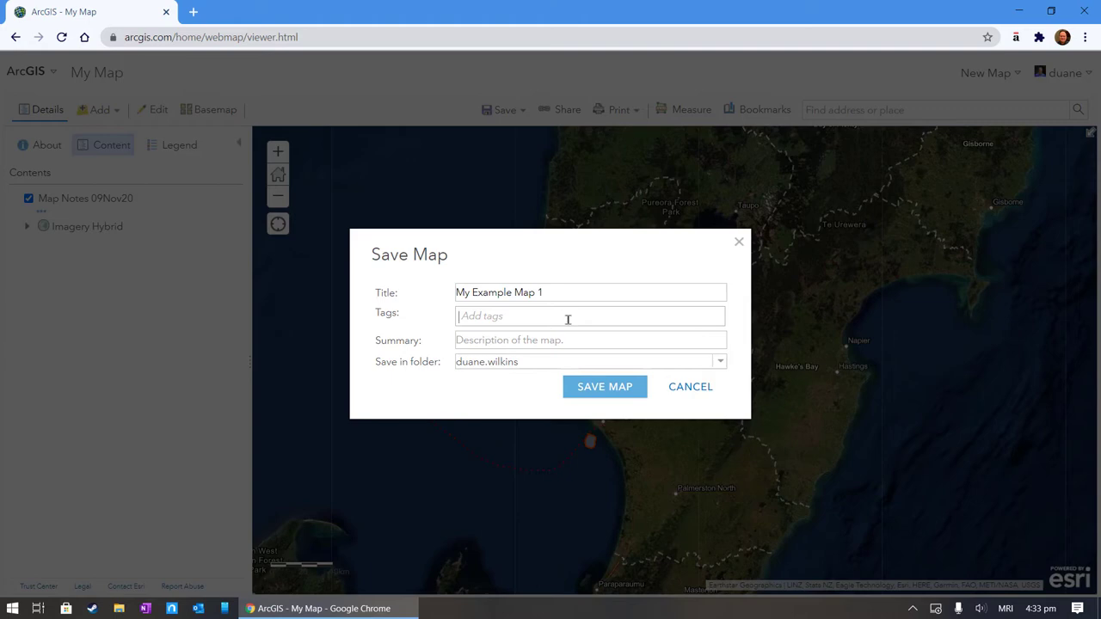
text(Whanganui)
key(Return)
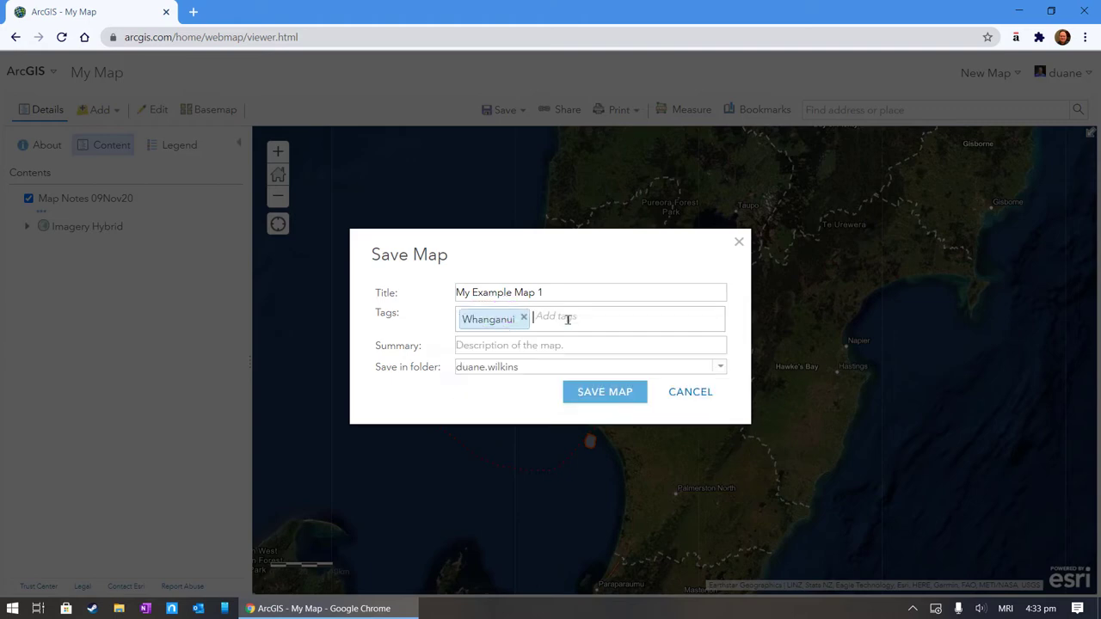
text(Taranaki)
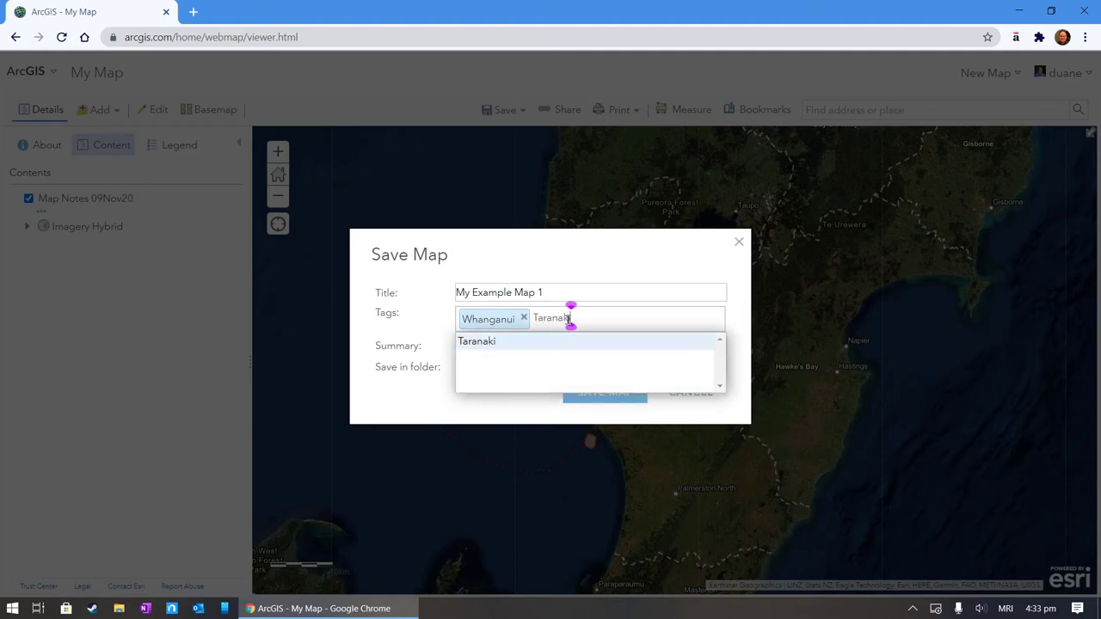
key(Return)
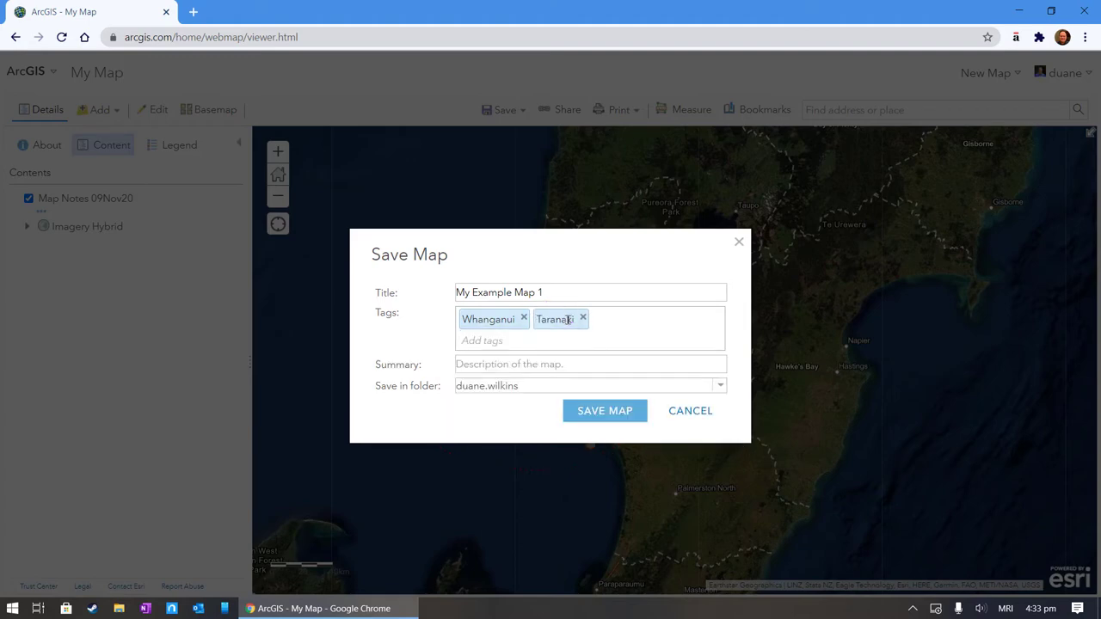
text(Sample Map)
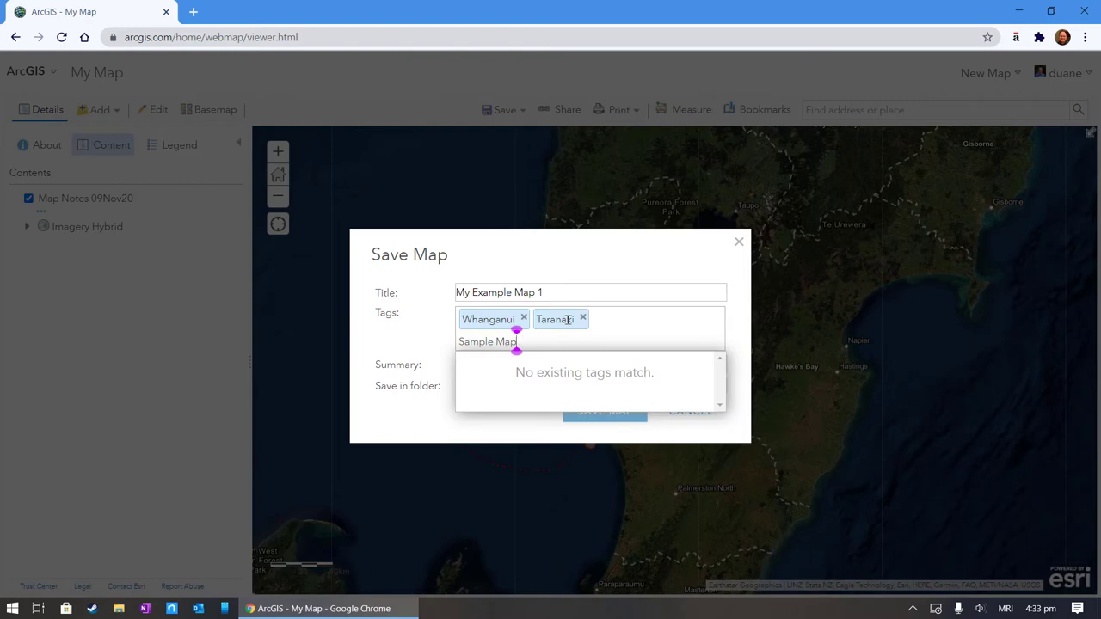
key(Return)
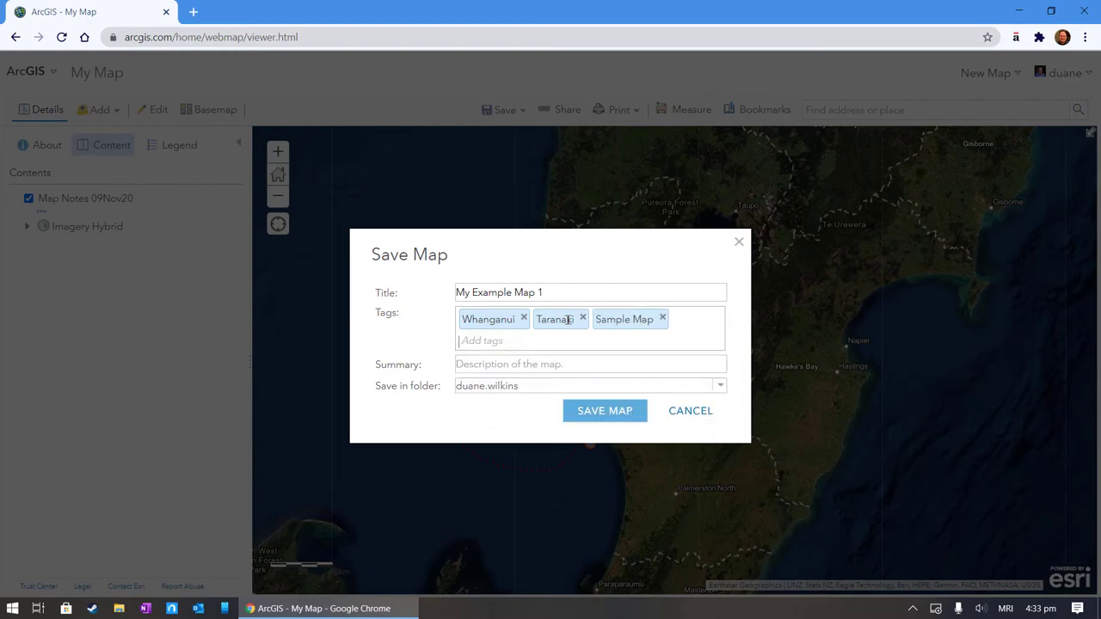
Add the summary 'An example 2D webmap.' and save the map
click(543, 363)
text(An exm)
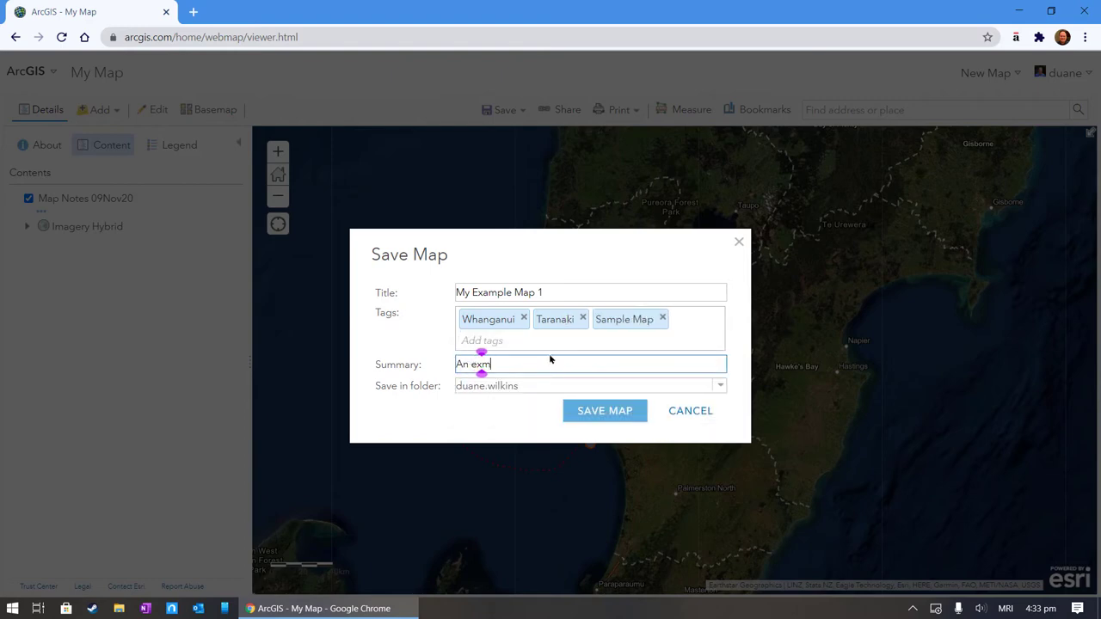
text(aple)
key(BackSpace)
key(BackSpace)
key(BackSpace)
key(BackSpace)
key(BackSpace)
text(ample 2D webmap.)
click(617, 417)
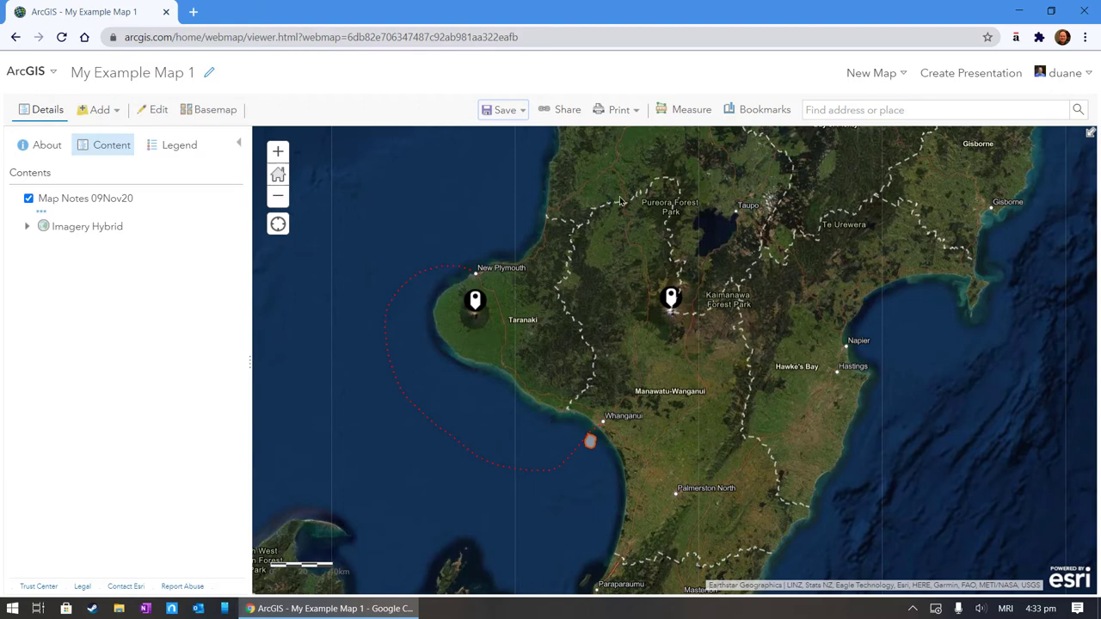
Switch the basemap from Imagery Hybrid to World Imagery
click(211, 109)
drag(395, 188, 399, 201)
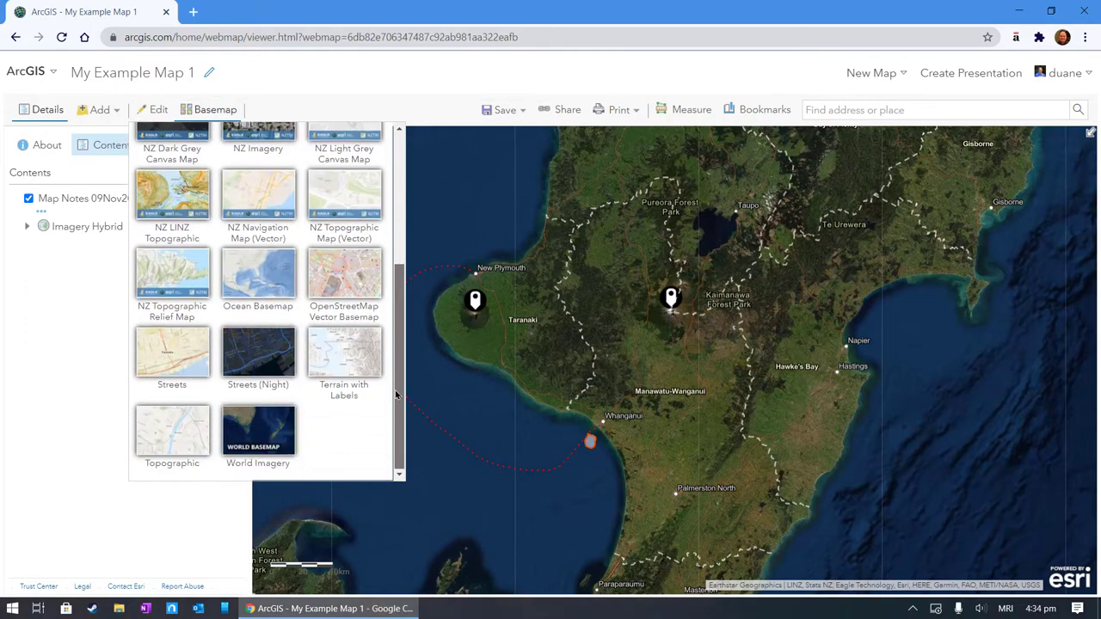
click(292, 426)
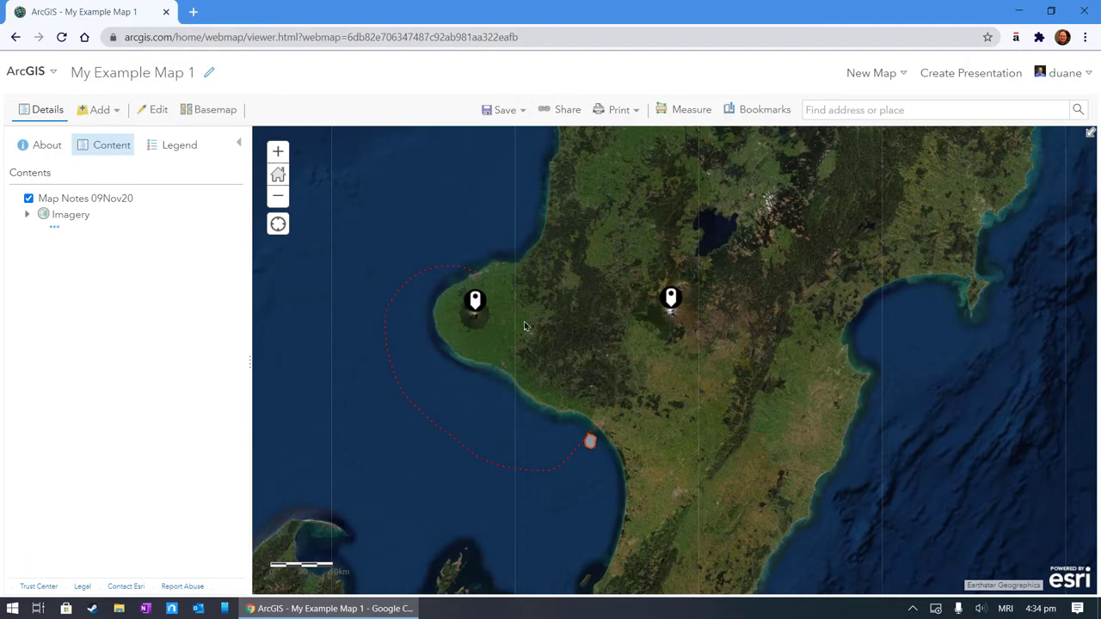
Open the layer search with ArcGIS Online as the source
click(107, 112)
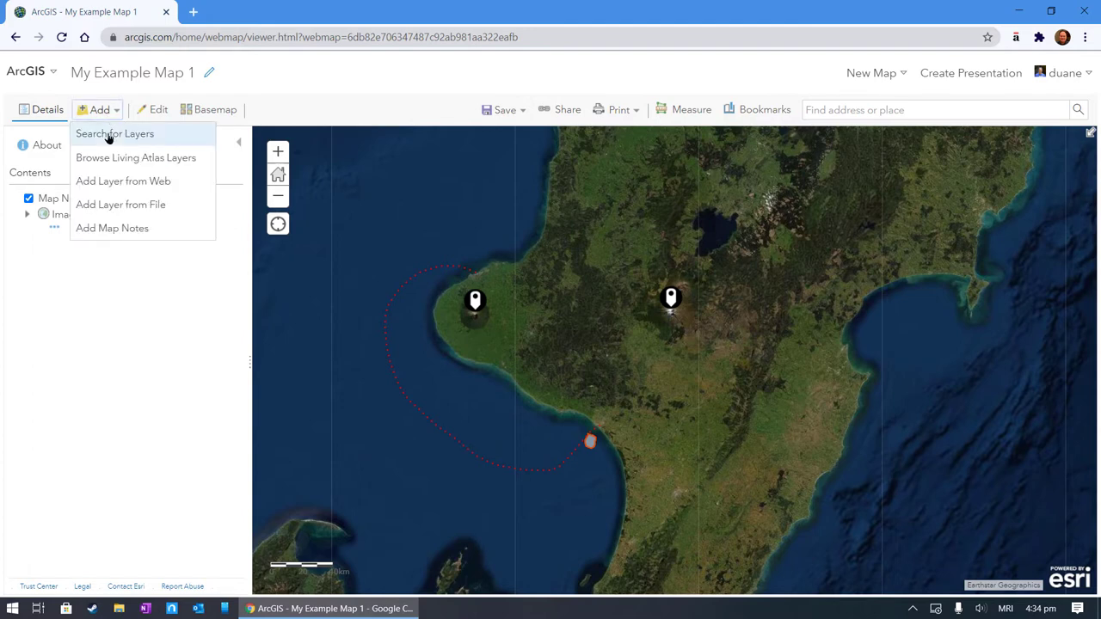
click(106, 135)
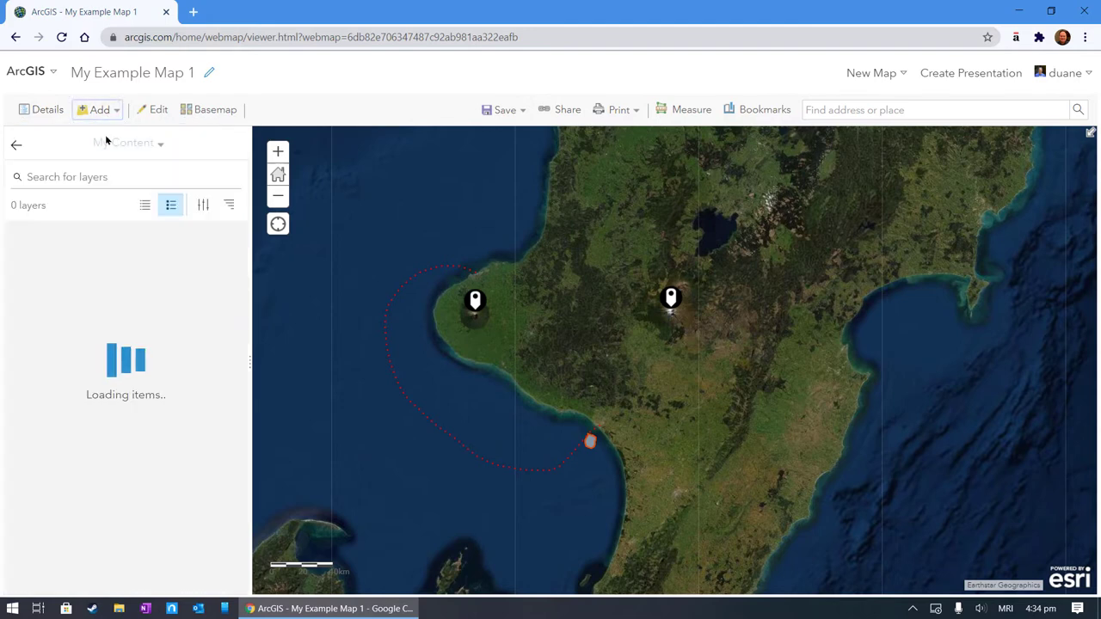
click(139, 146)
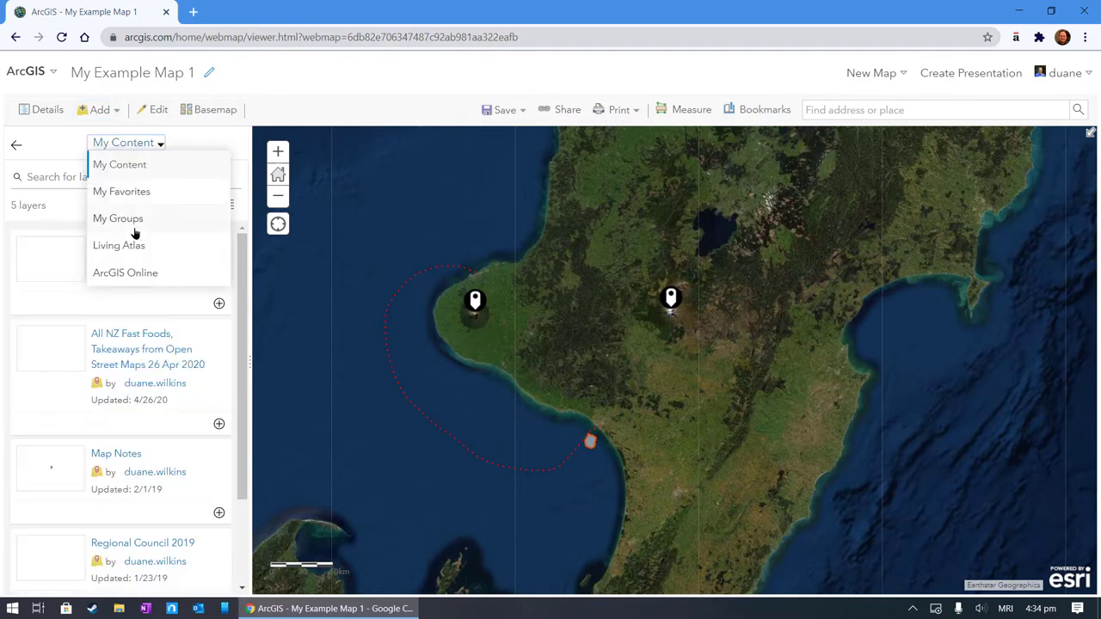
click(136, 273)
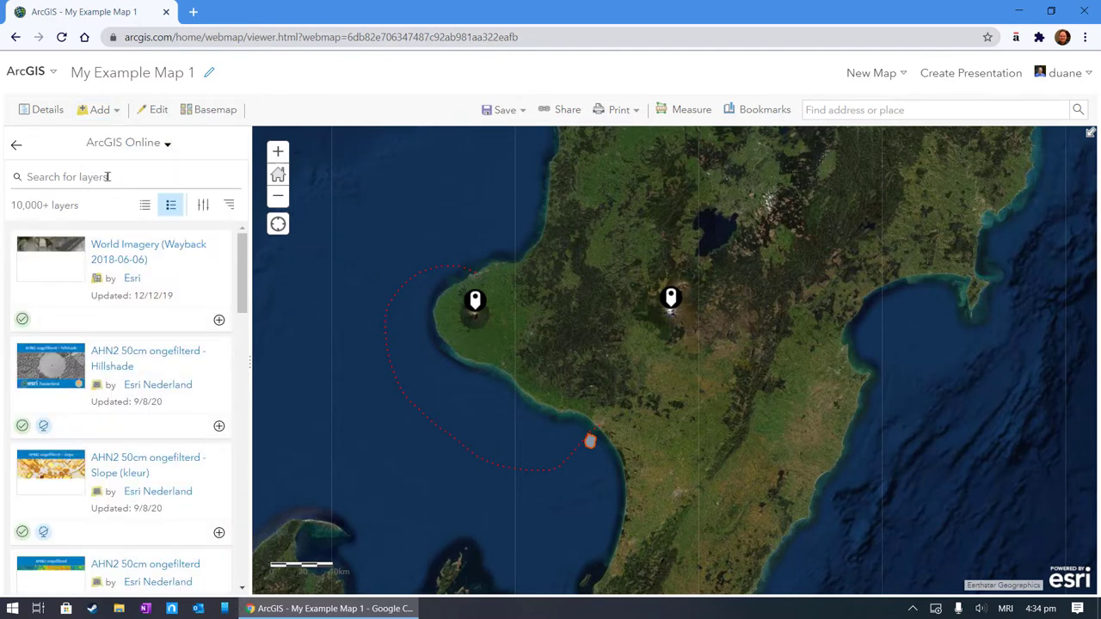
Search for 'Māori Land Court' and browse the 9 matching layers
click(108, 177)
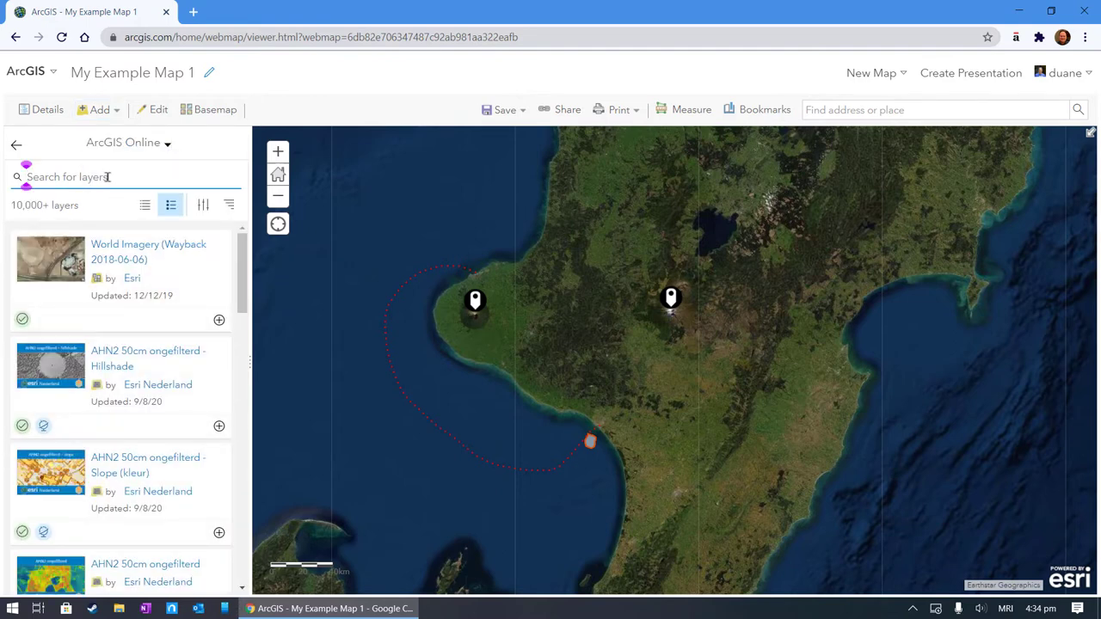
text(Māori Land)
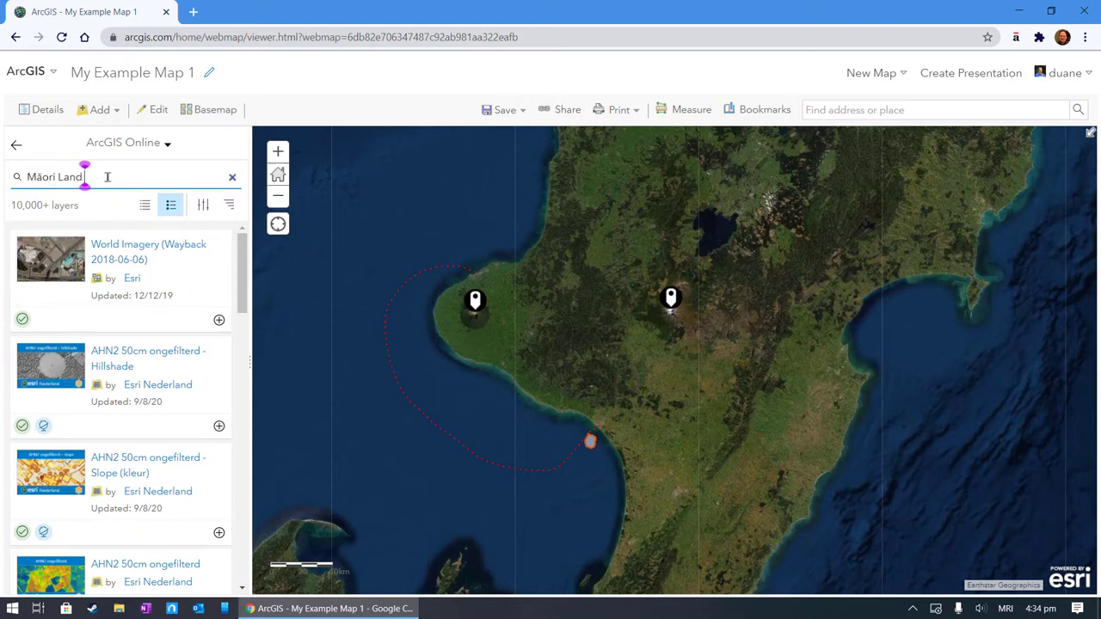
text( Court)
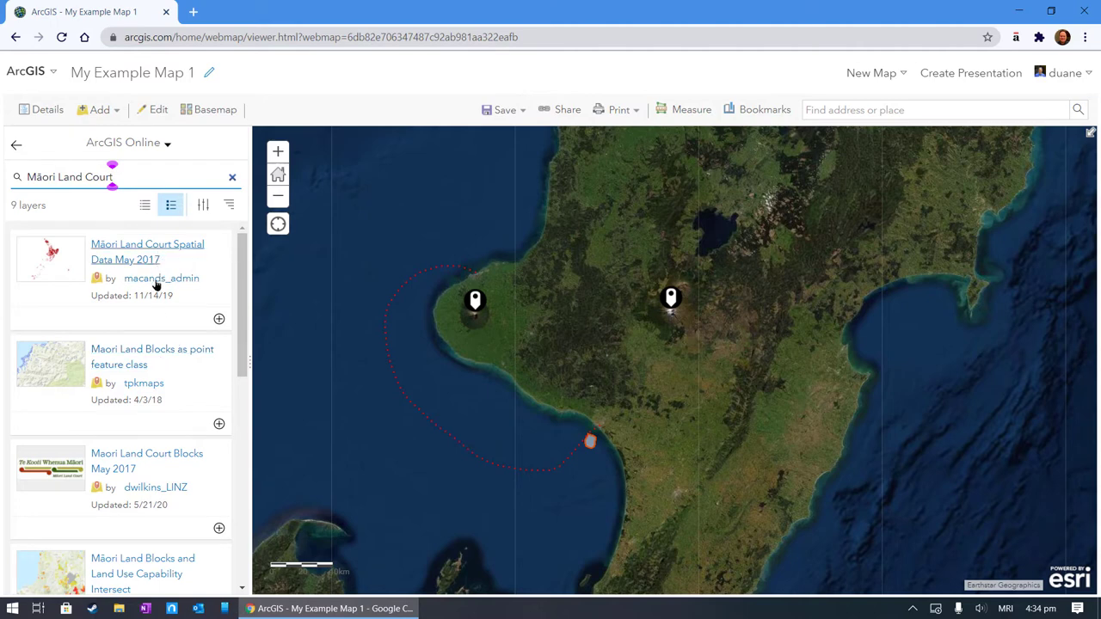
scroll(177, 342, down, 2)
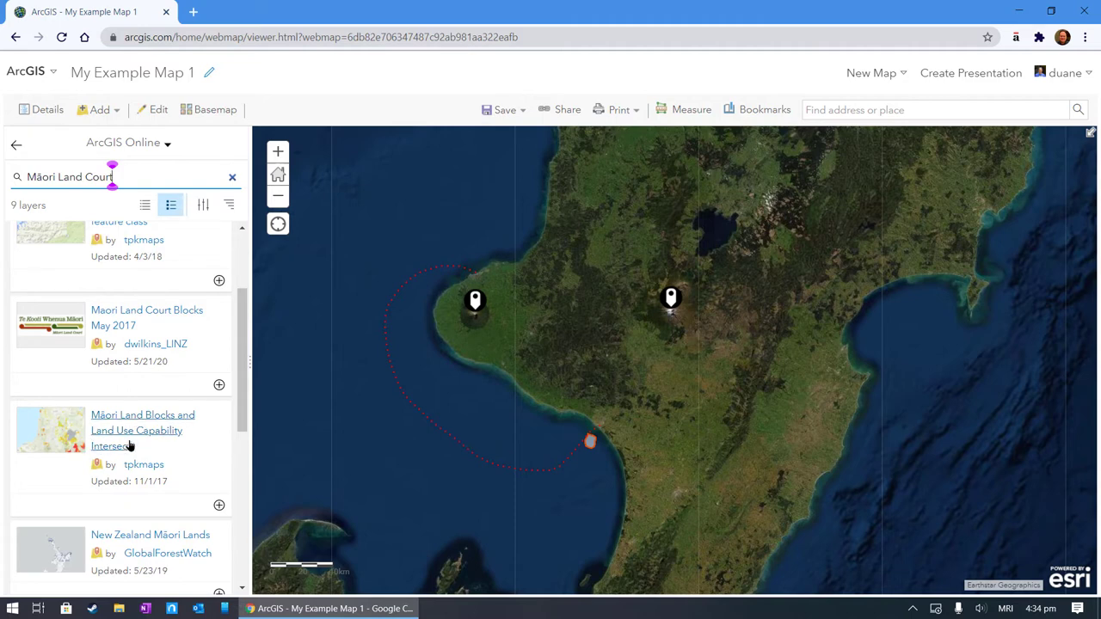
scroll(166, 427, down, 1)
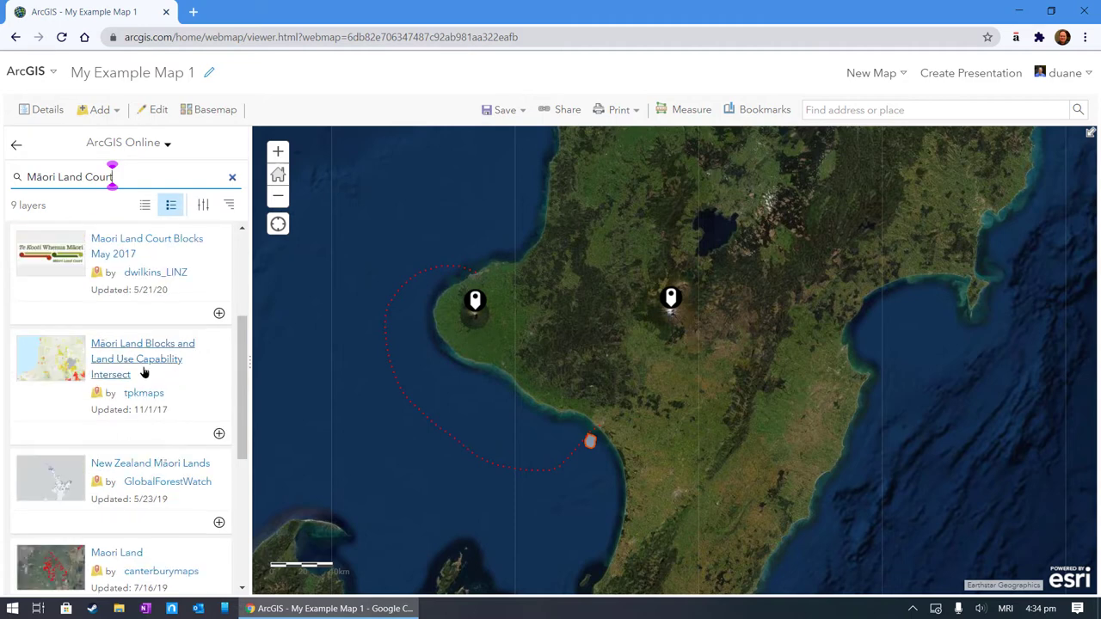
scroll(165, 427, down, 2)
scroll(151, 514, down, 1)
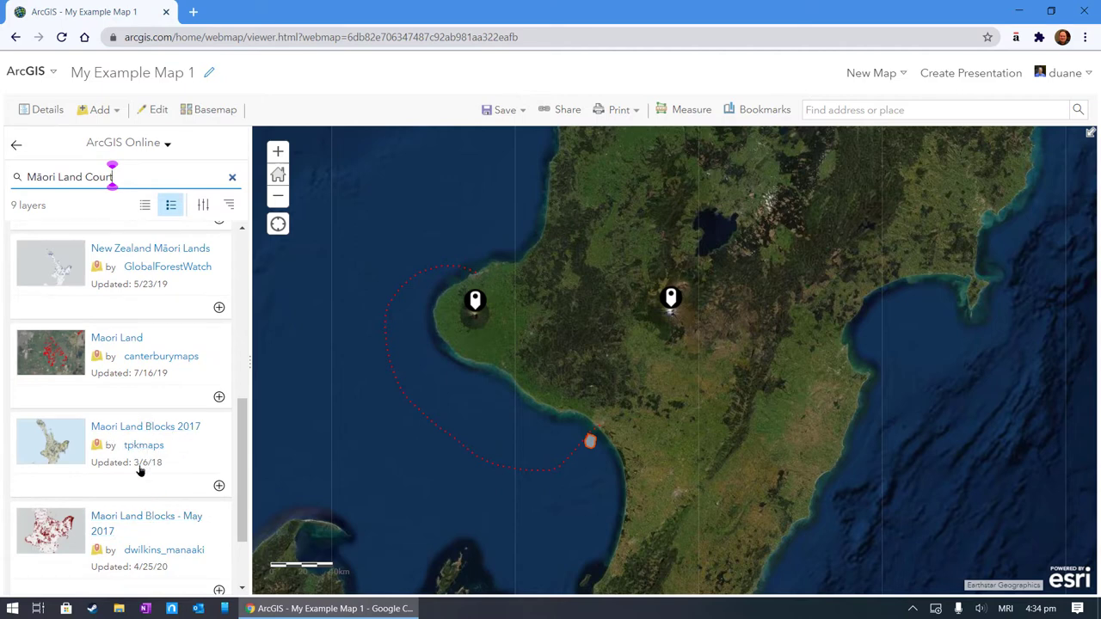
scroll(151, 516, down, 2)
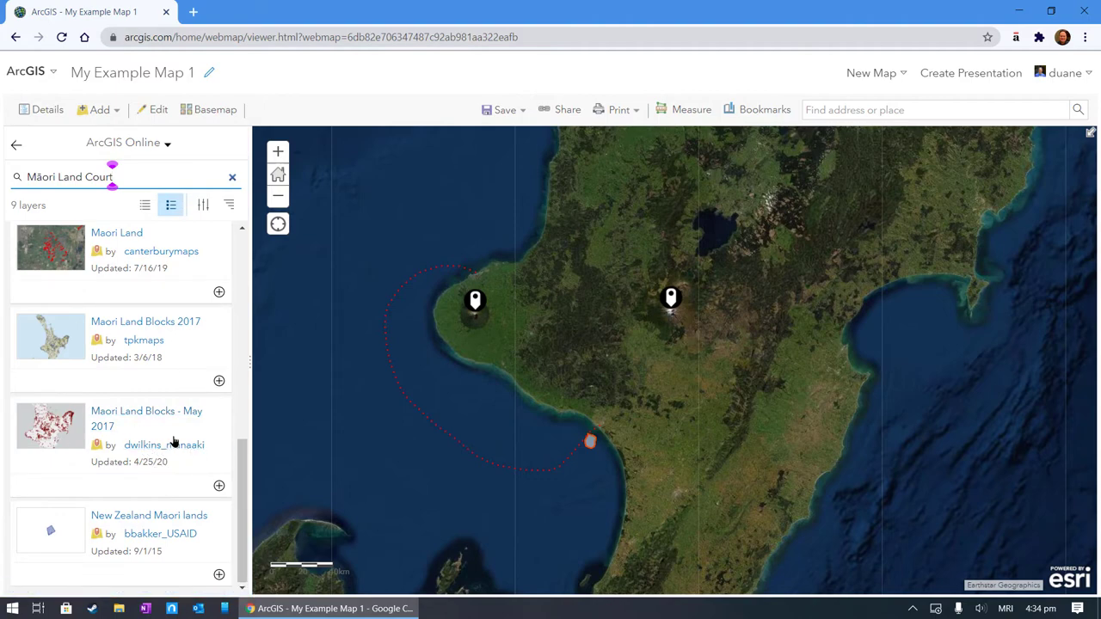
scroll(183, 446, up, 3)
scroll(180, 434, up, 3)
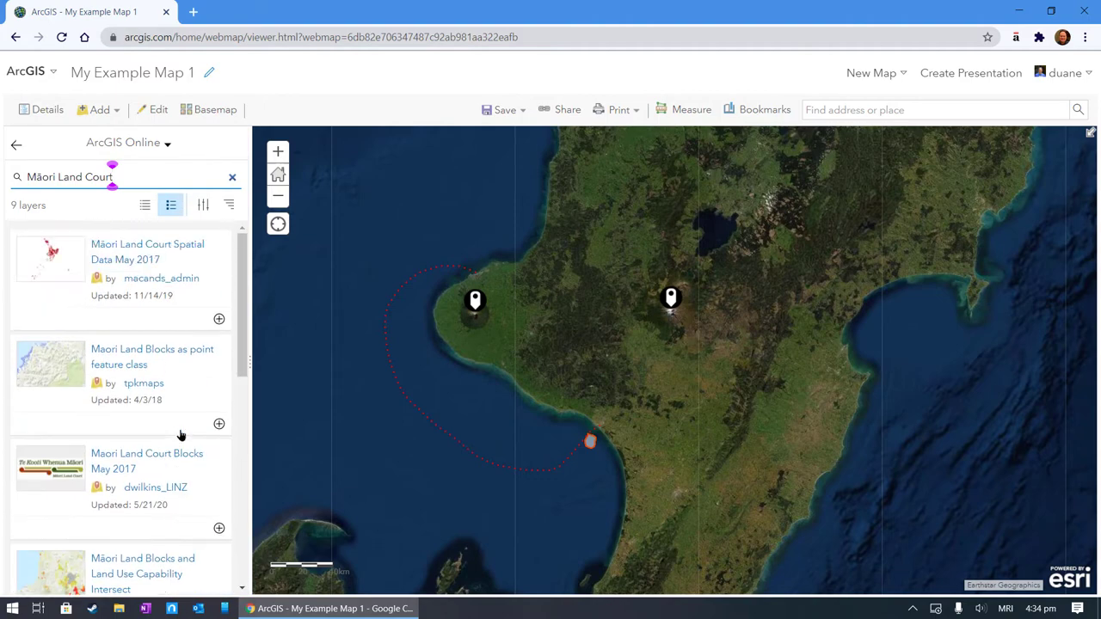
click(218, 528)
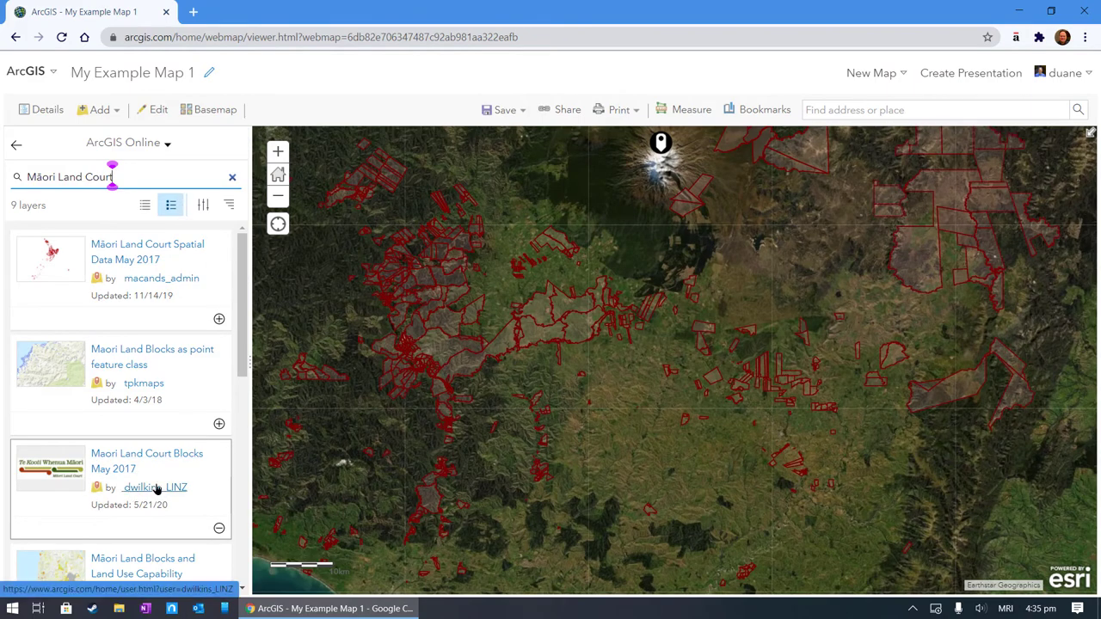
drag(583, 401, 695, 234)
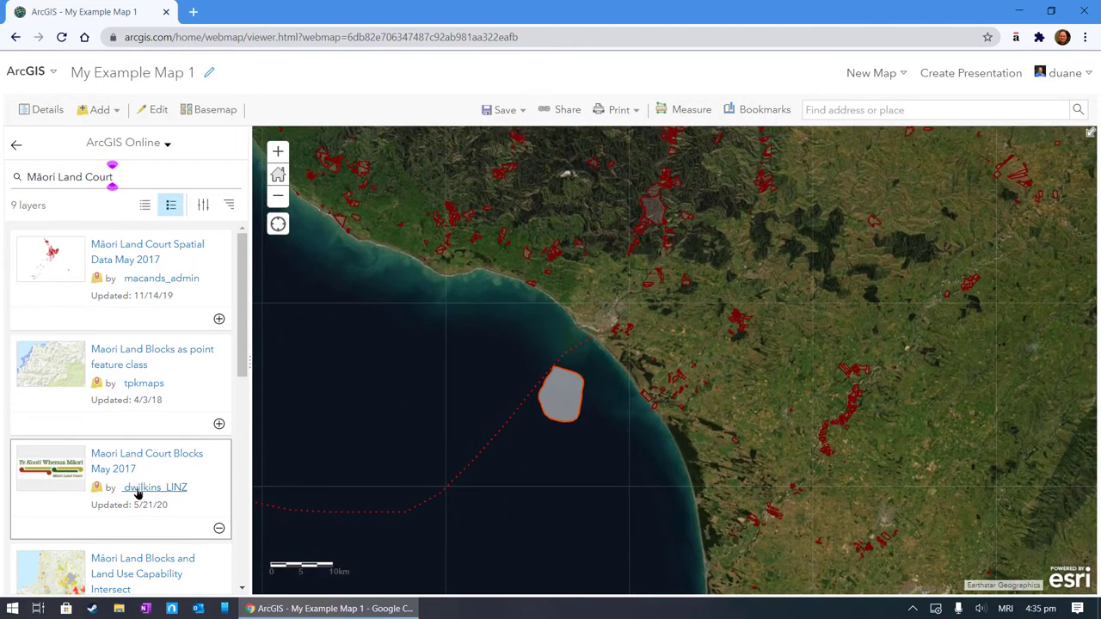
click(123, 465)
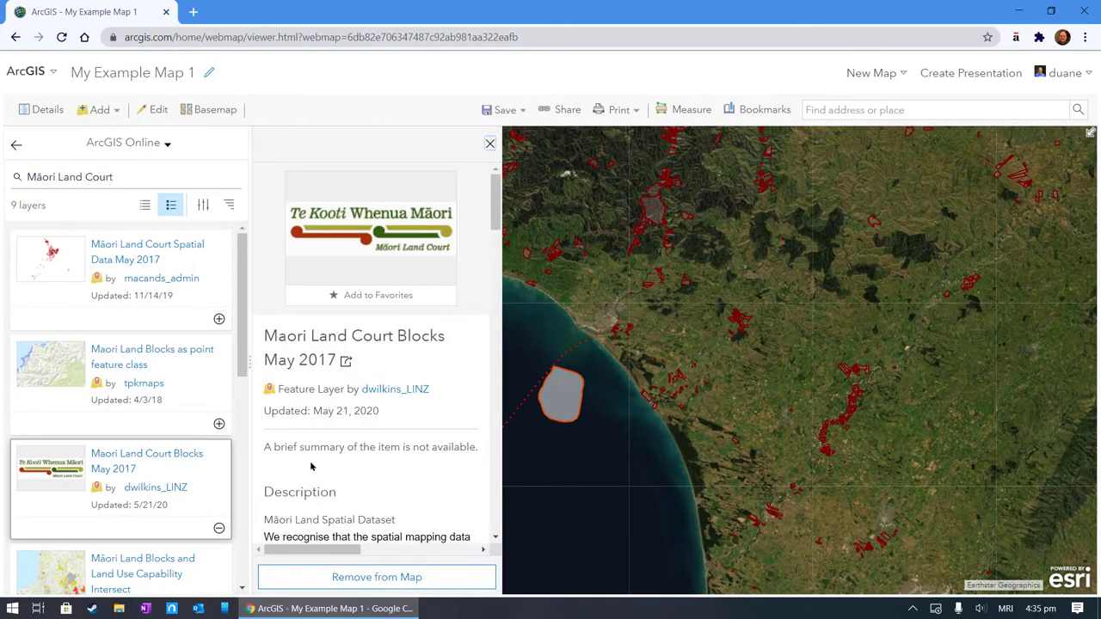
scroll(408, 443, down, 3)
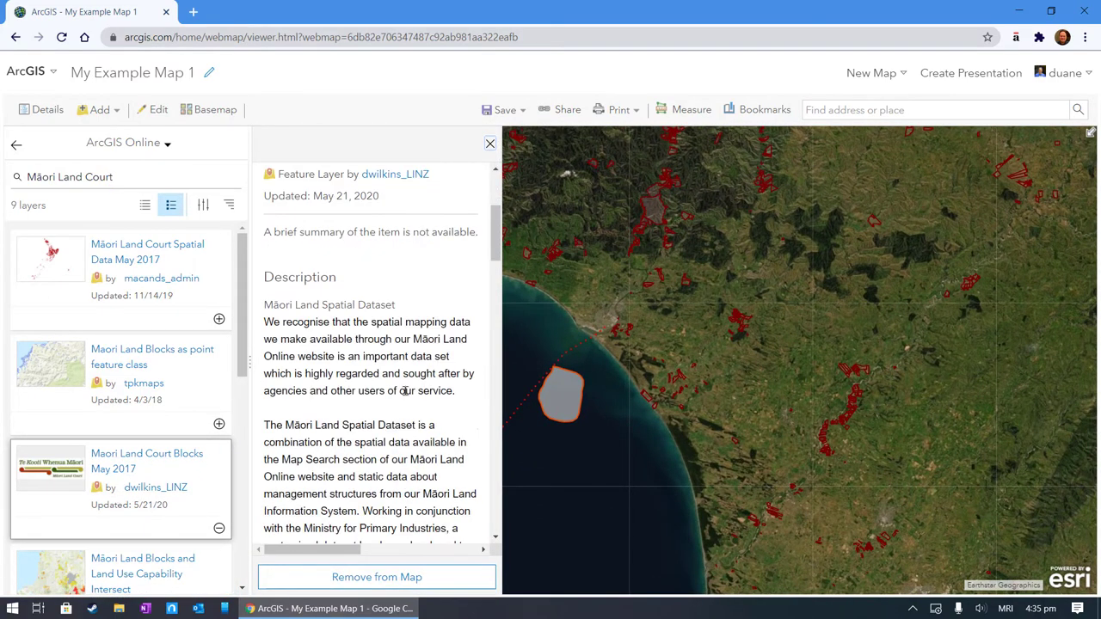
scroll(406, 391, down, 7)
scroll(368, 391, down, 10)
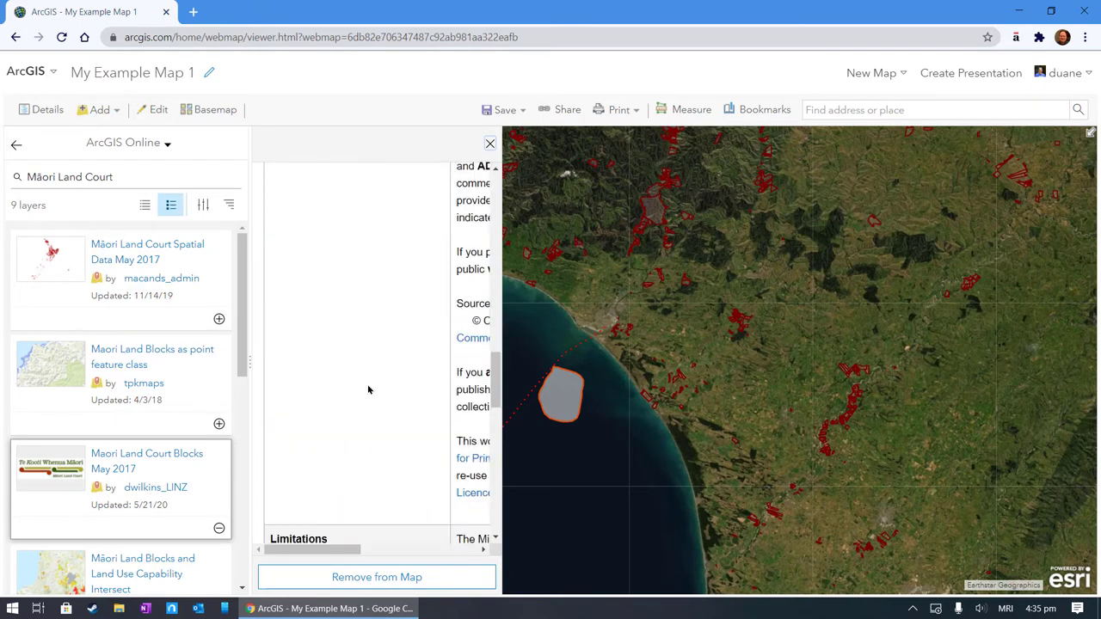
scroll(368, 391, down, 4)
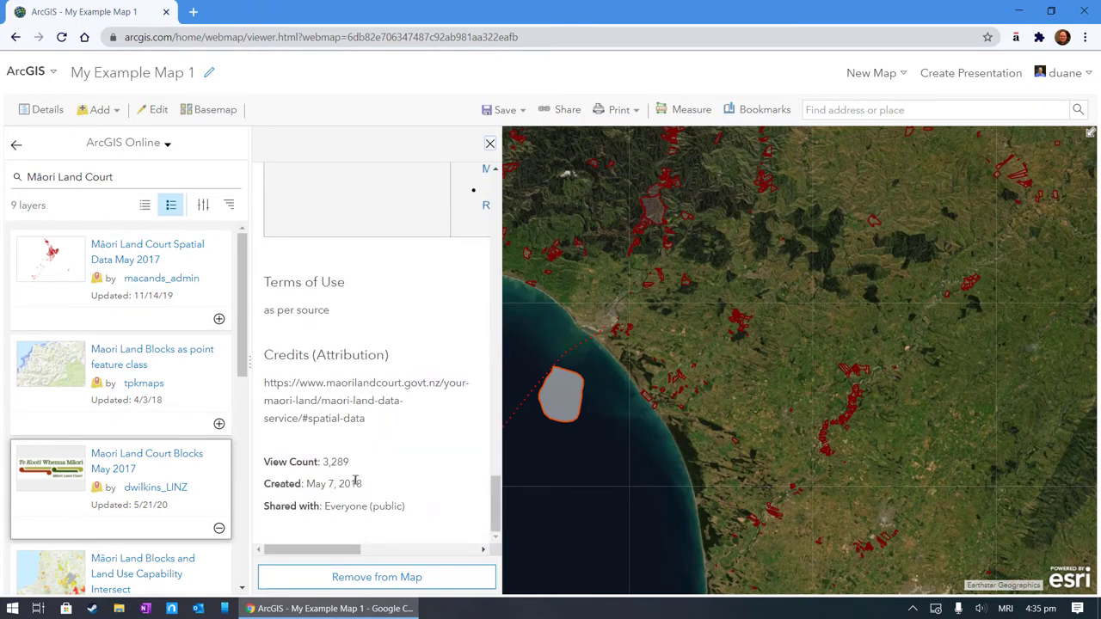
click(489, 144)
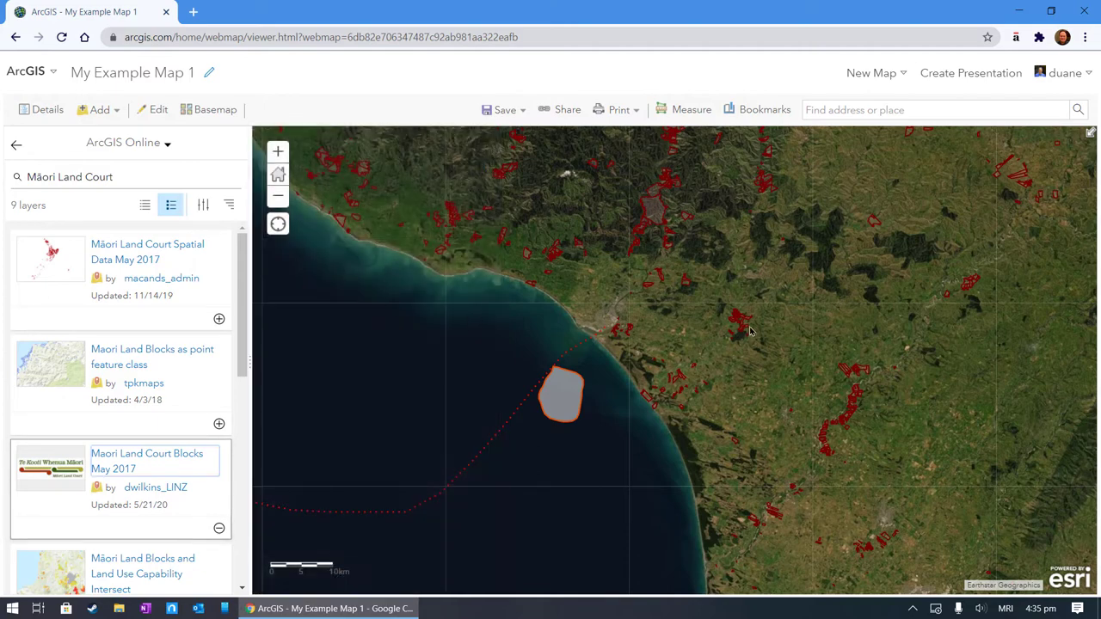
Inspect the Part Atihau-Whanganui, Manganui O Tahu and Lot 1 DP 89649 block popups
drag(703, 223, 649, 389)
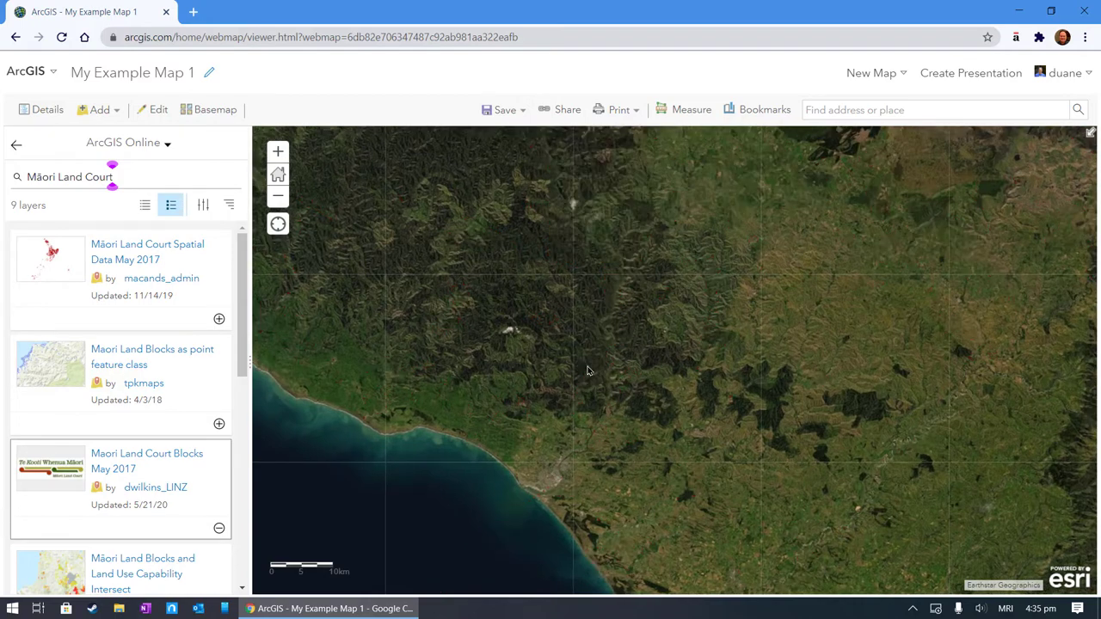
scroll(585, 368, up, 1)
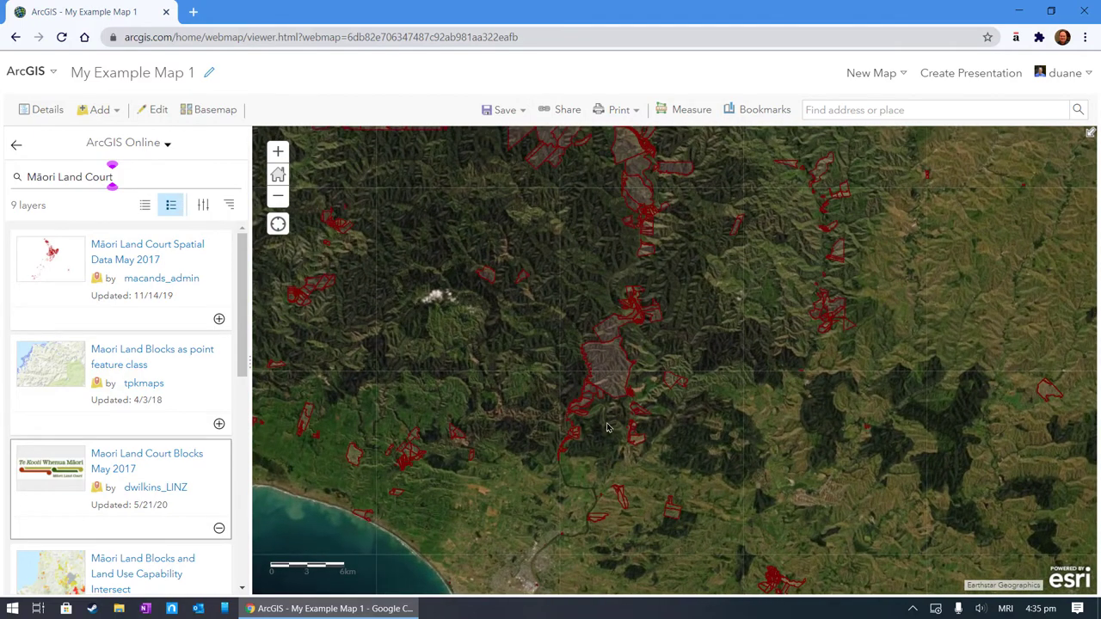
drag(584, 481, 582, 304)
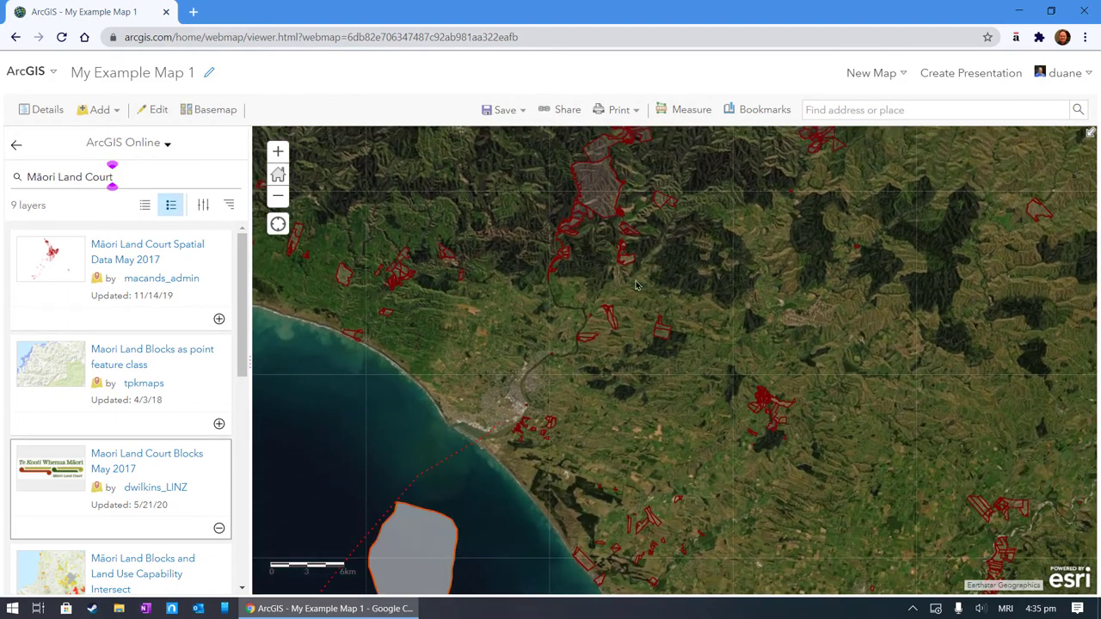
drag(685, 268, 586, 416)
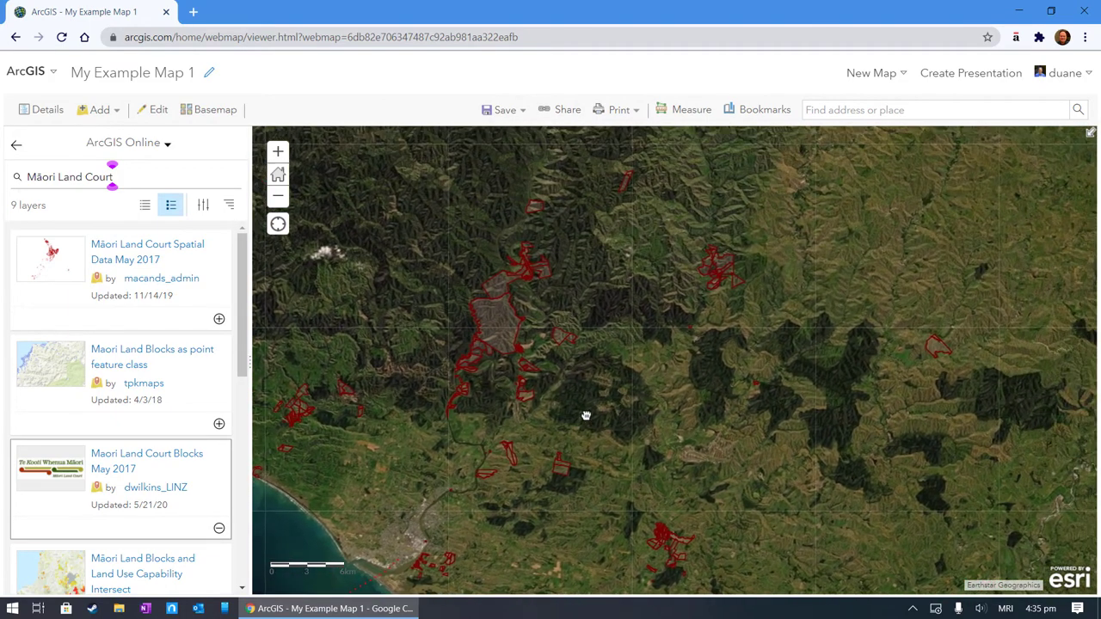
click(496, 331)
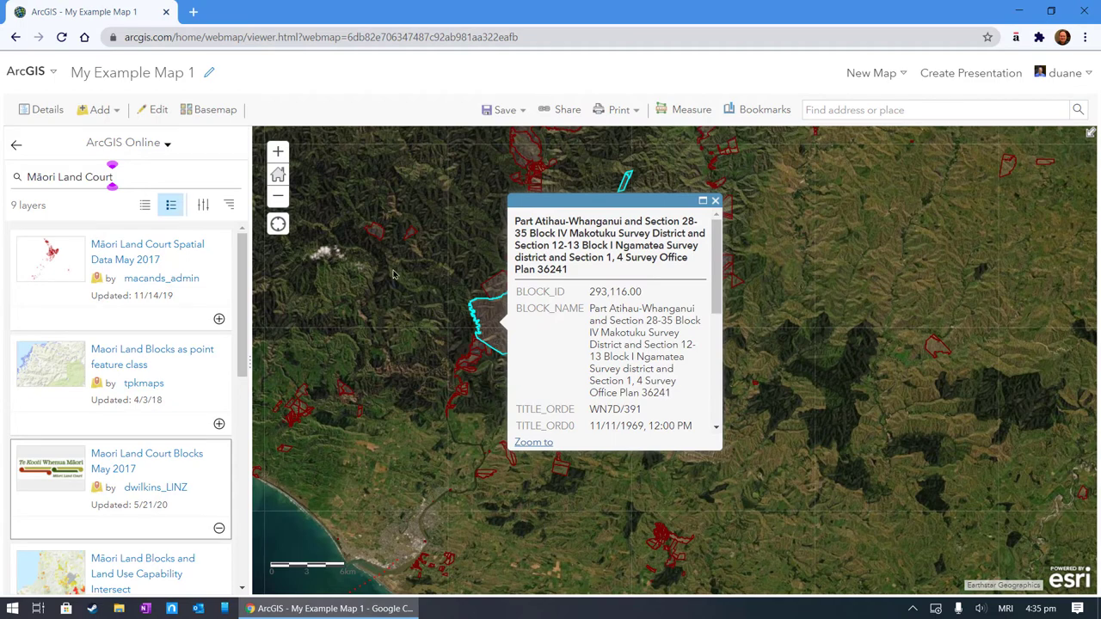
click(379, 237)
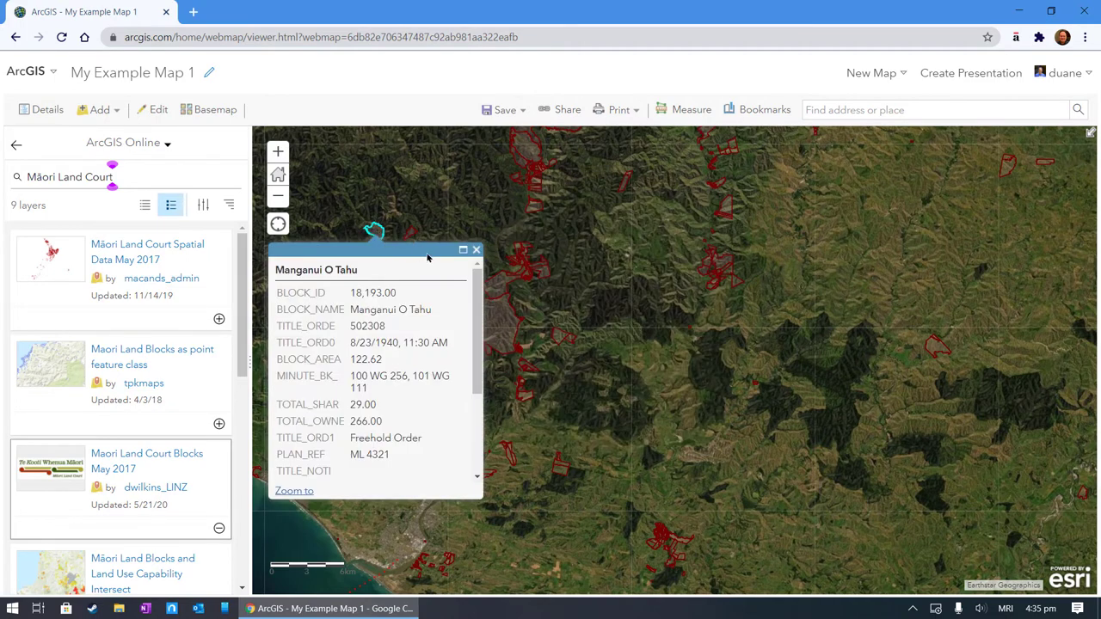
click(723, 265)
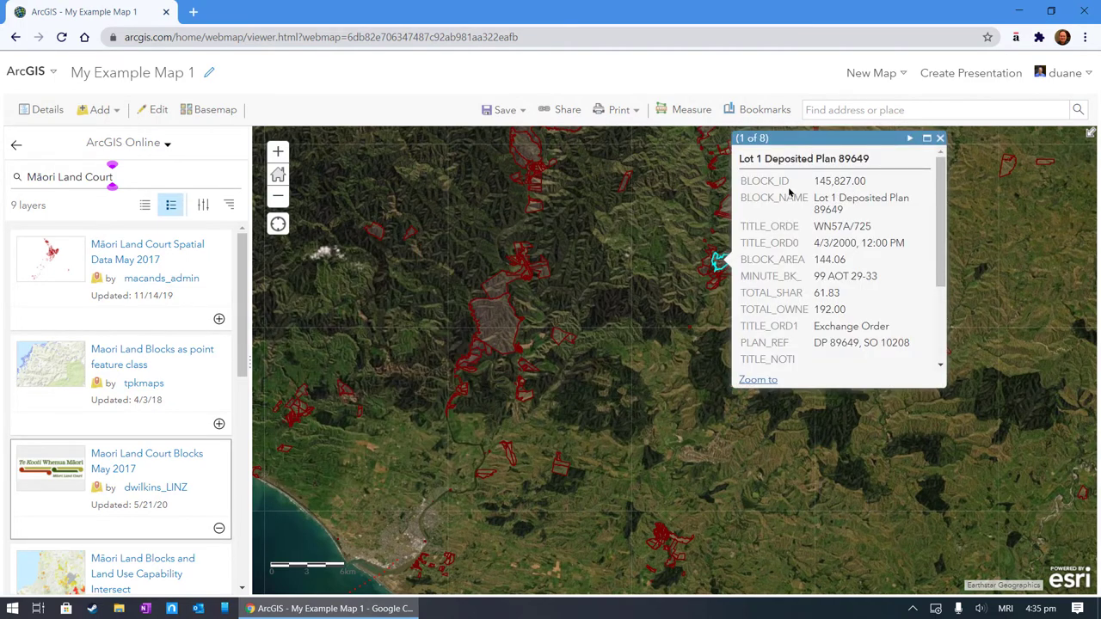
Zoom to the riverside blocks and open the Rakato block's attribute popup
scroll(541, 374, up, 1)
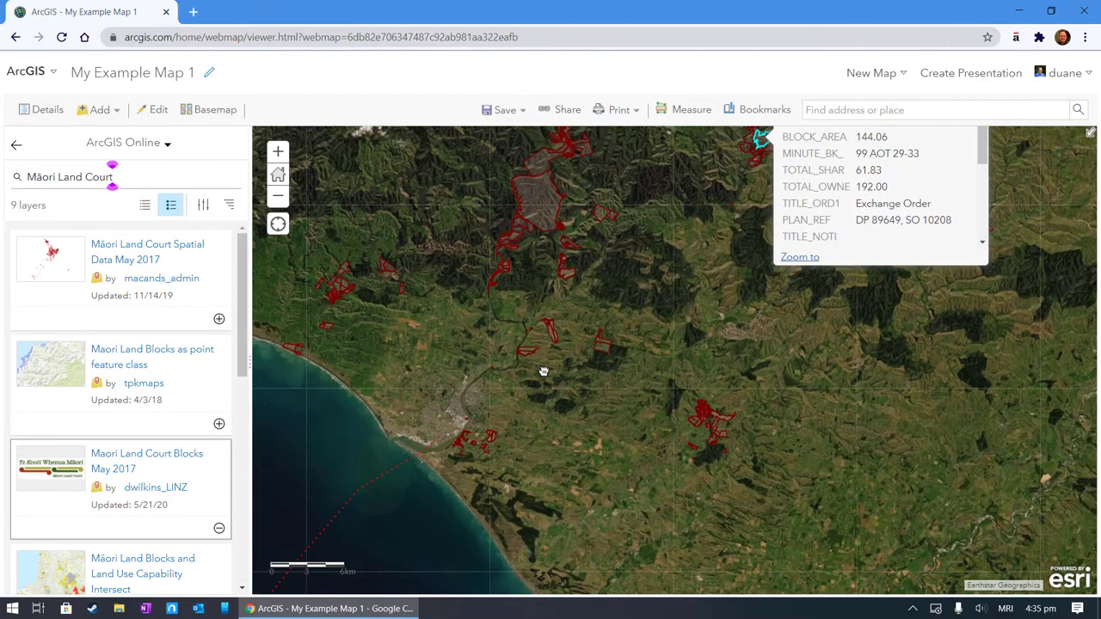
scroll(519, 396, up, 1)
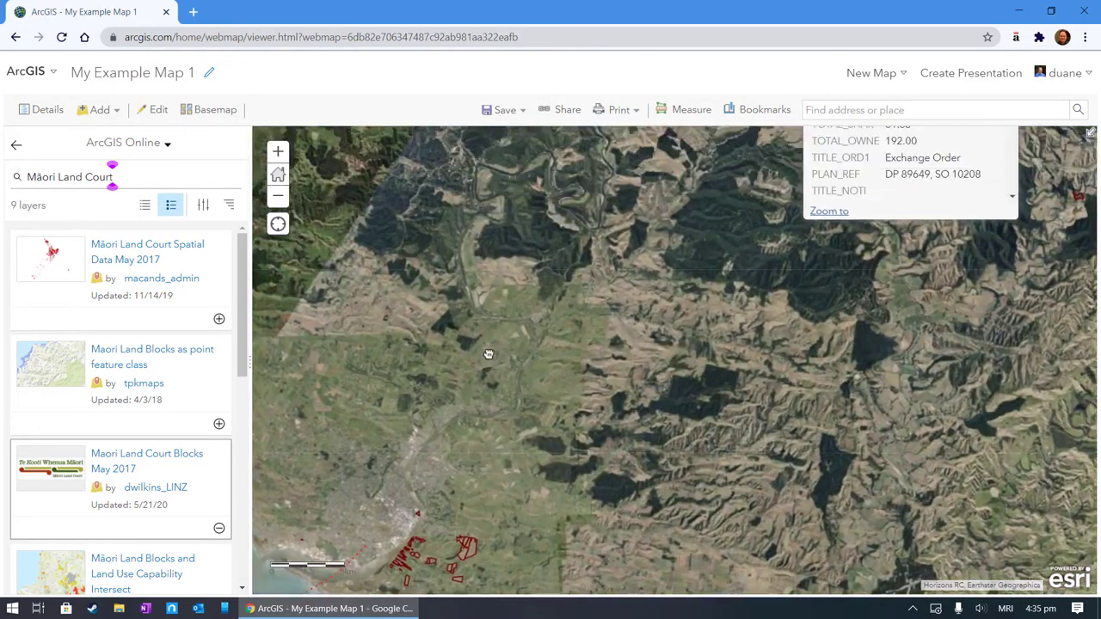
scroll(480, 336, up, 1)
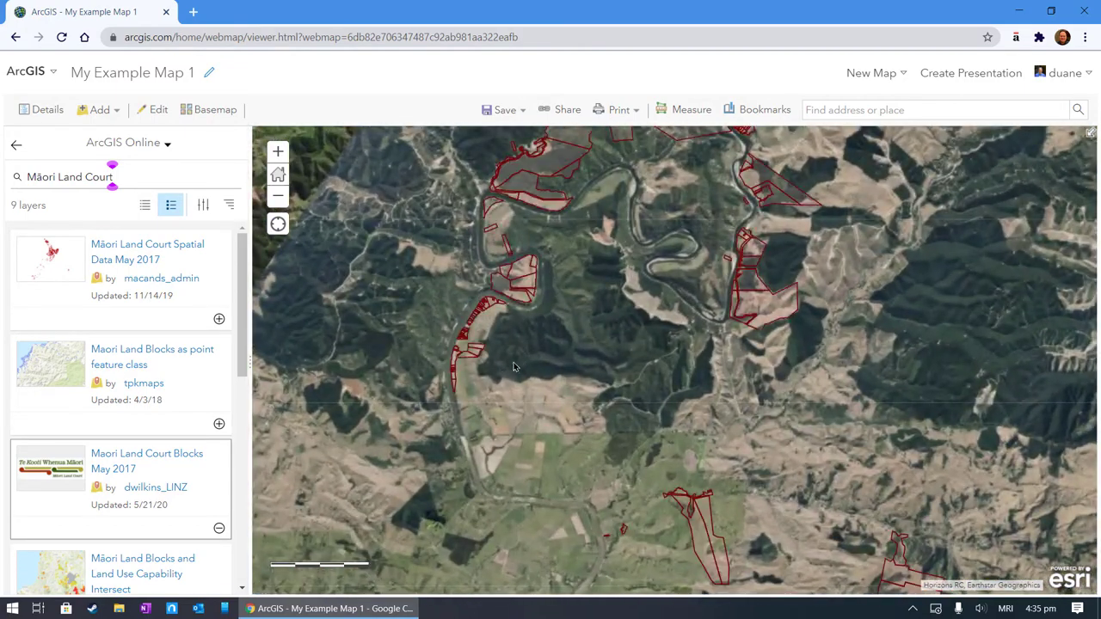
drag(520, 358, 577, 337)
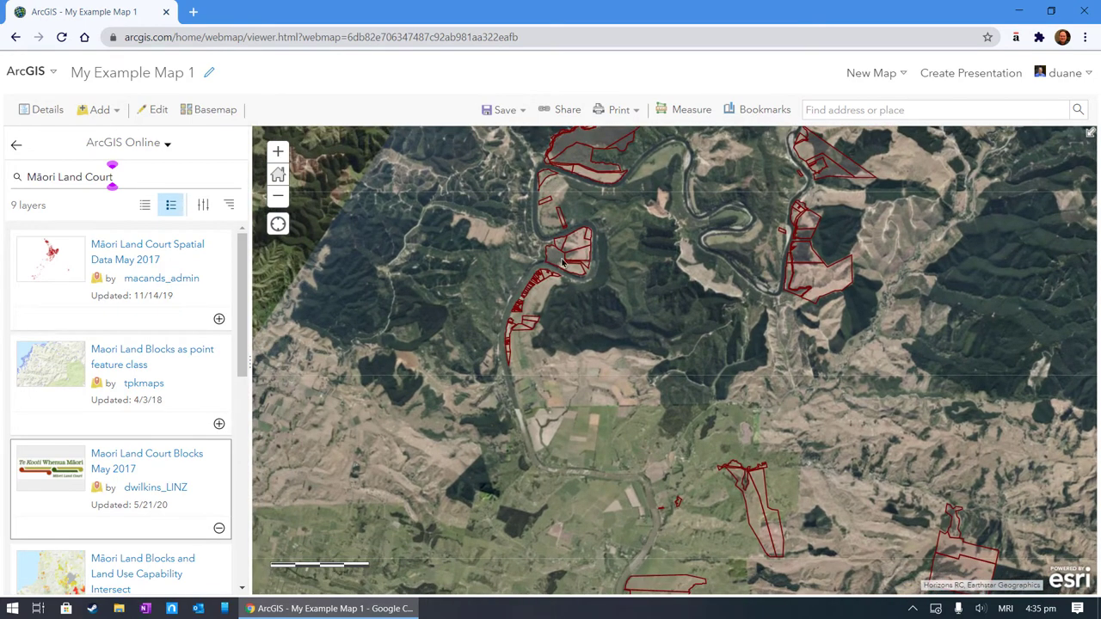
scroll(542, 289, up, 2)
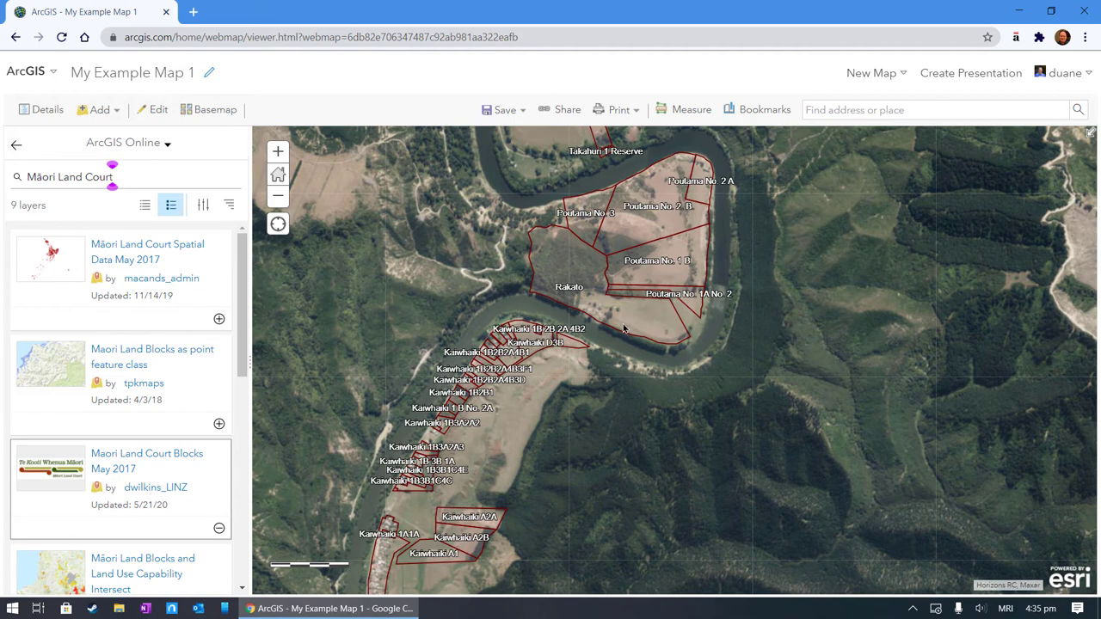
click(624, 327)
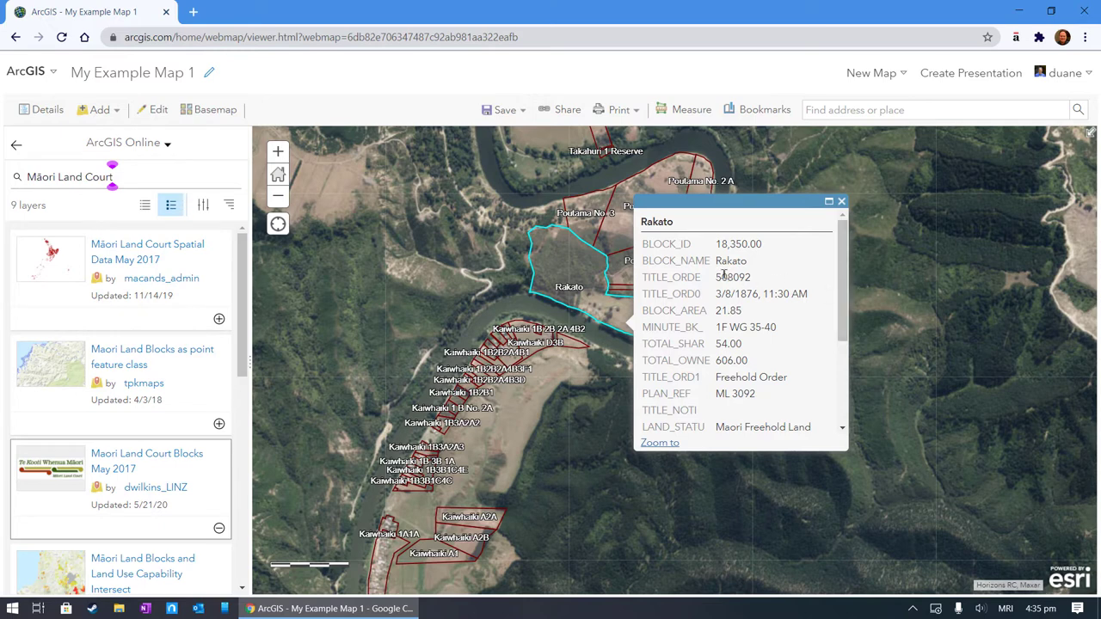
Highlight Rakato's block ID, title order 508092, order date 3/8/1876, area 21.85, shares and owners
drag(720, 245, 768, 256)
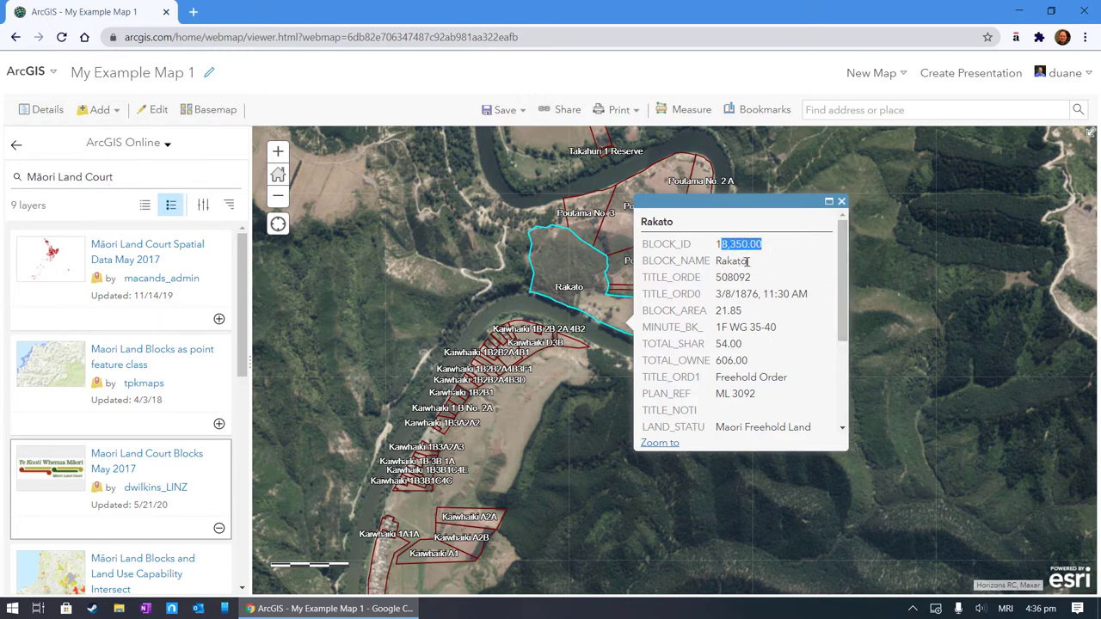
click(775, 250)
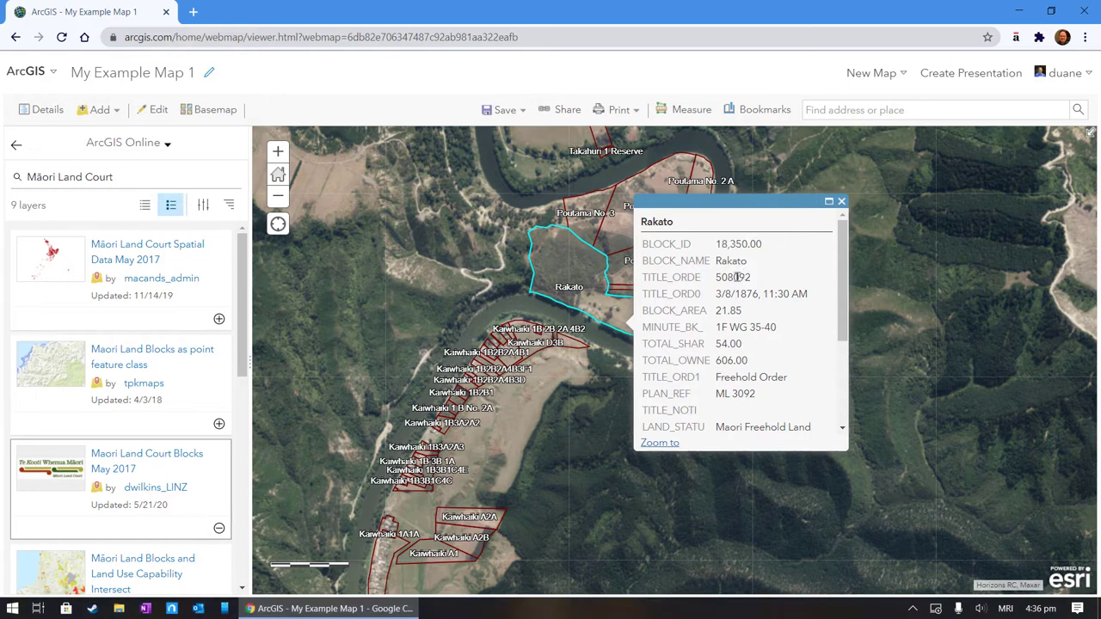
drag(717, 266, 769, 285)
drag(717, 293, 814, 300)
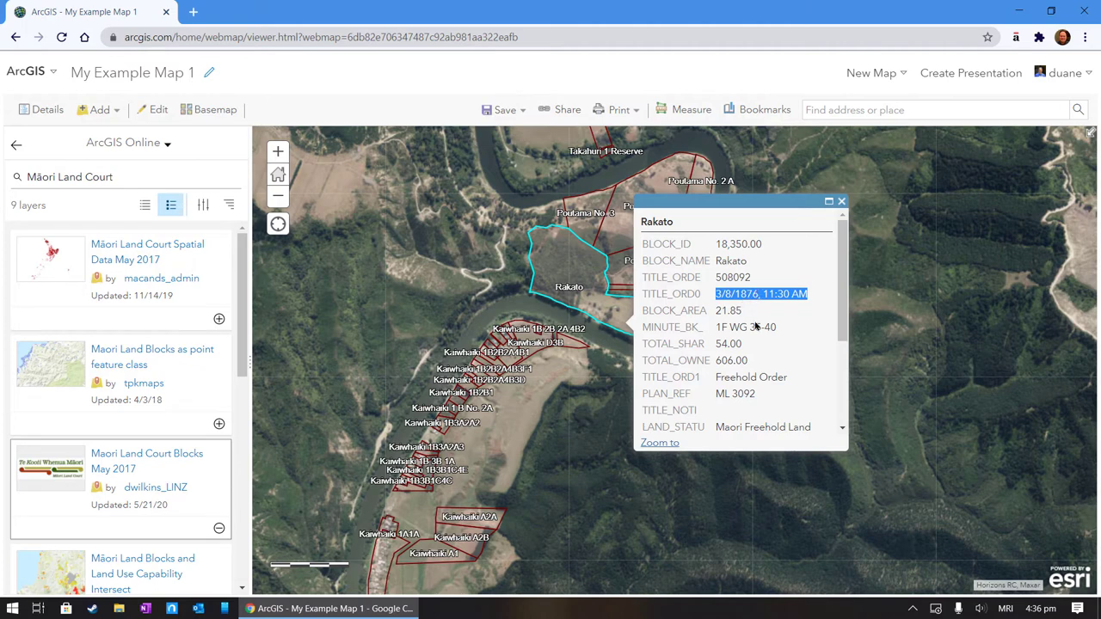
drag(714, 314, 753, 315)
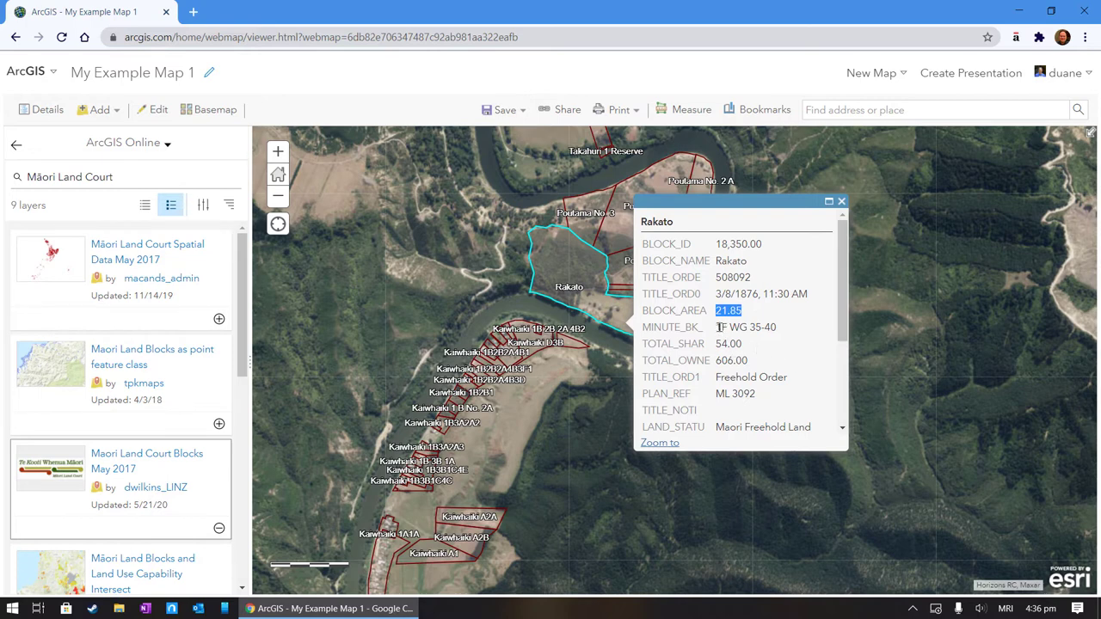
drag(721, 327, 747, 360)
Highlight plan ML 3092, Maori Freehold Land status, district Aotea, aggregated 0.00 and management names
scroll(695, 376, down, 1)
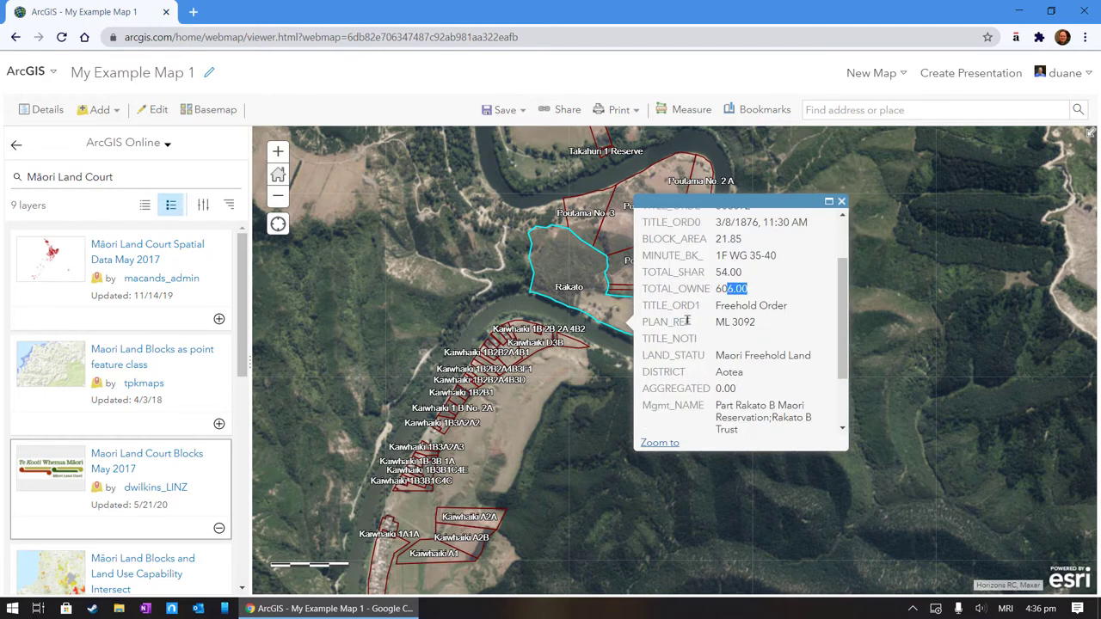
drag(713, 323, 753, 322)
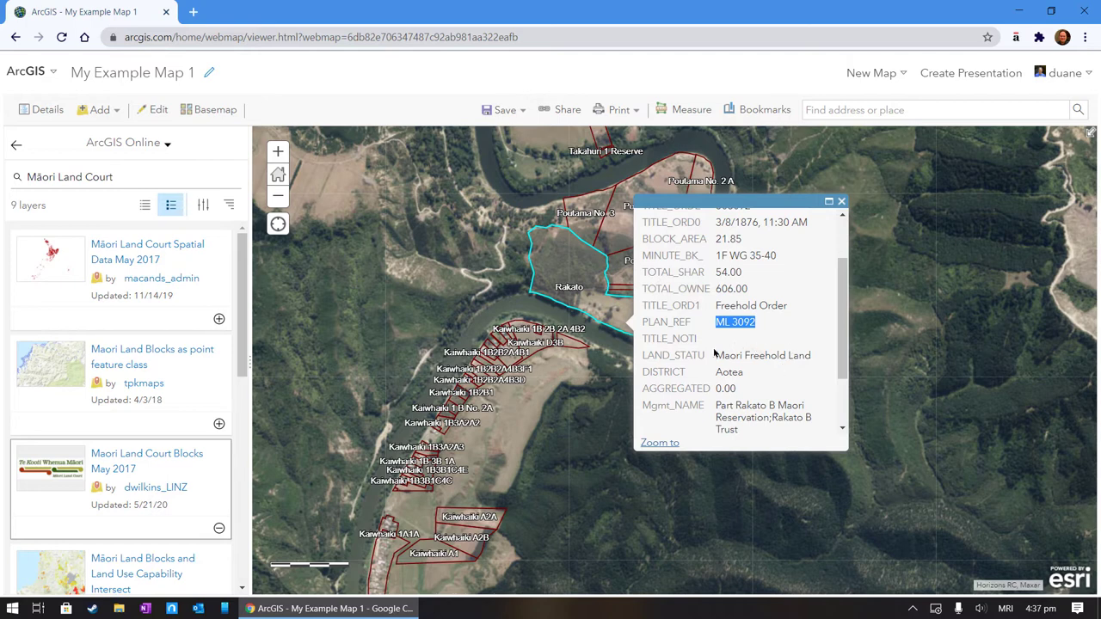
scroll(713, 353, down, 1)
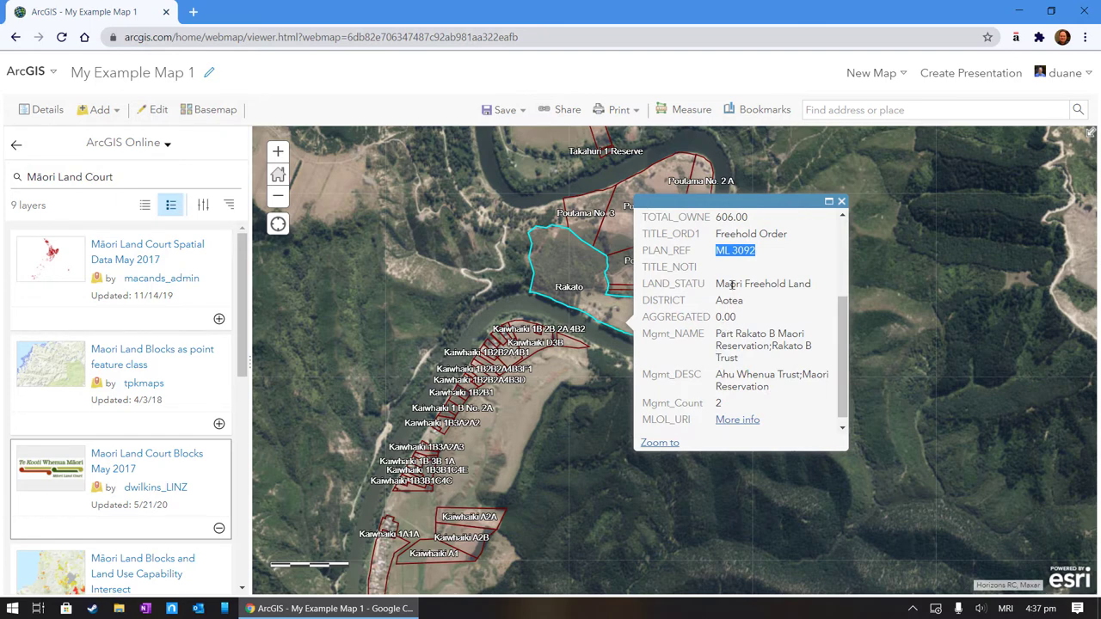
drag(721, 284, 811, 285)
drag(714, 301, 744, 301)
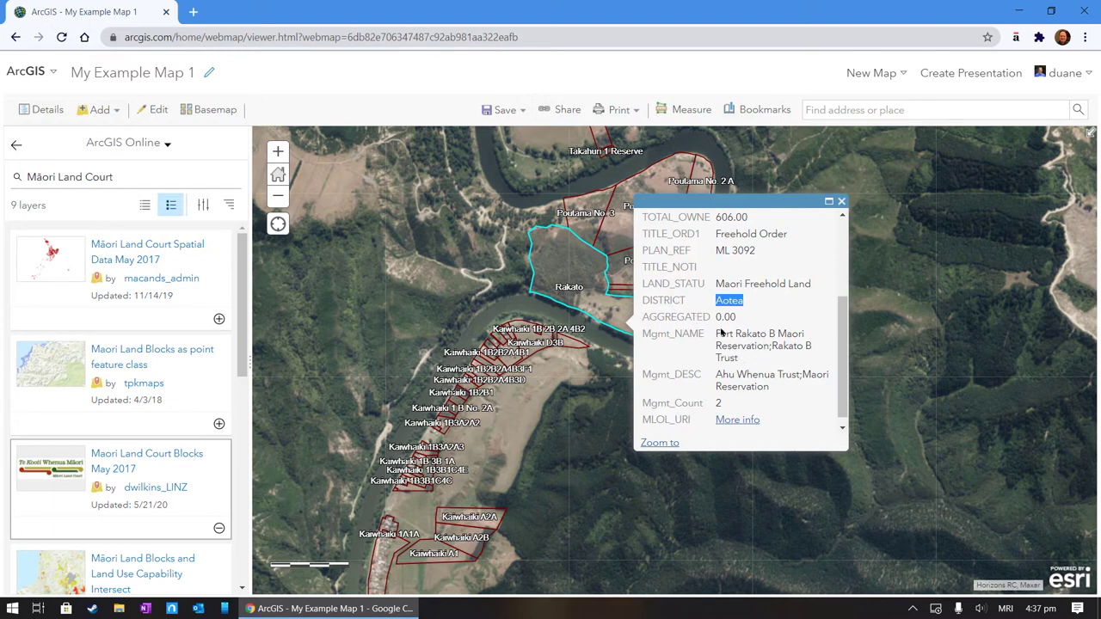
drag(649, 317, 778, 327)
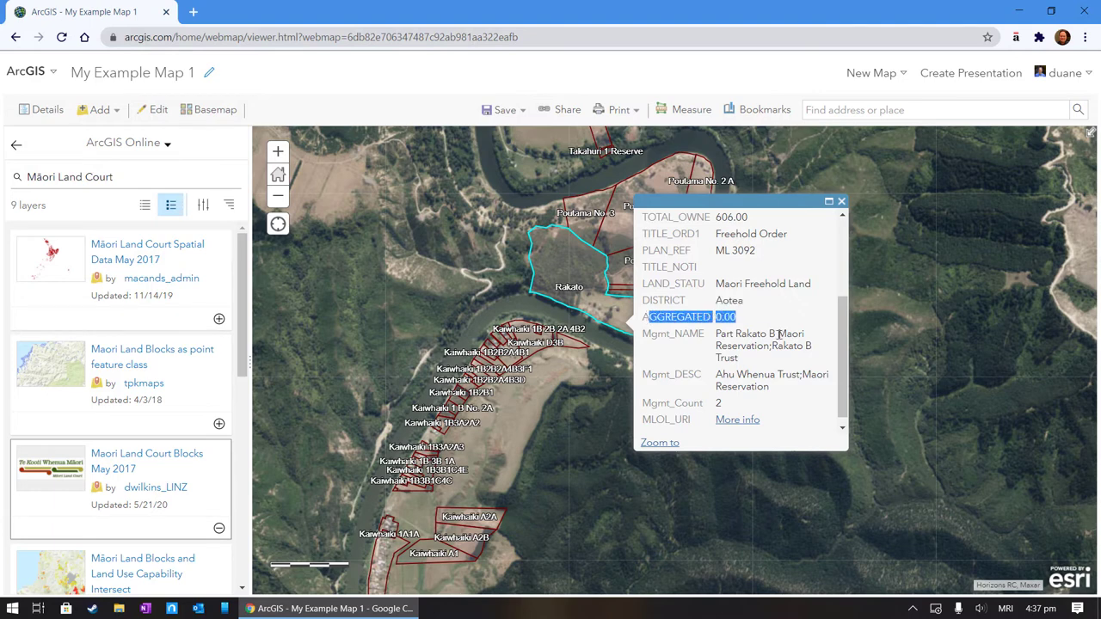
click(788, 349)
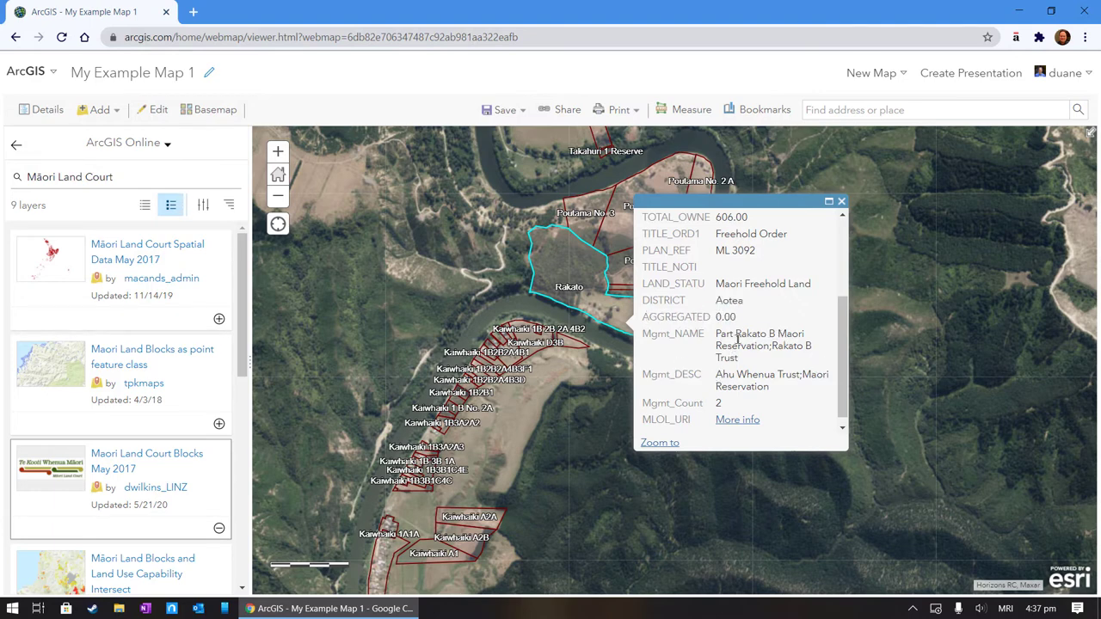
drag(735, 339, 828, 361)
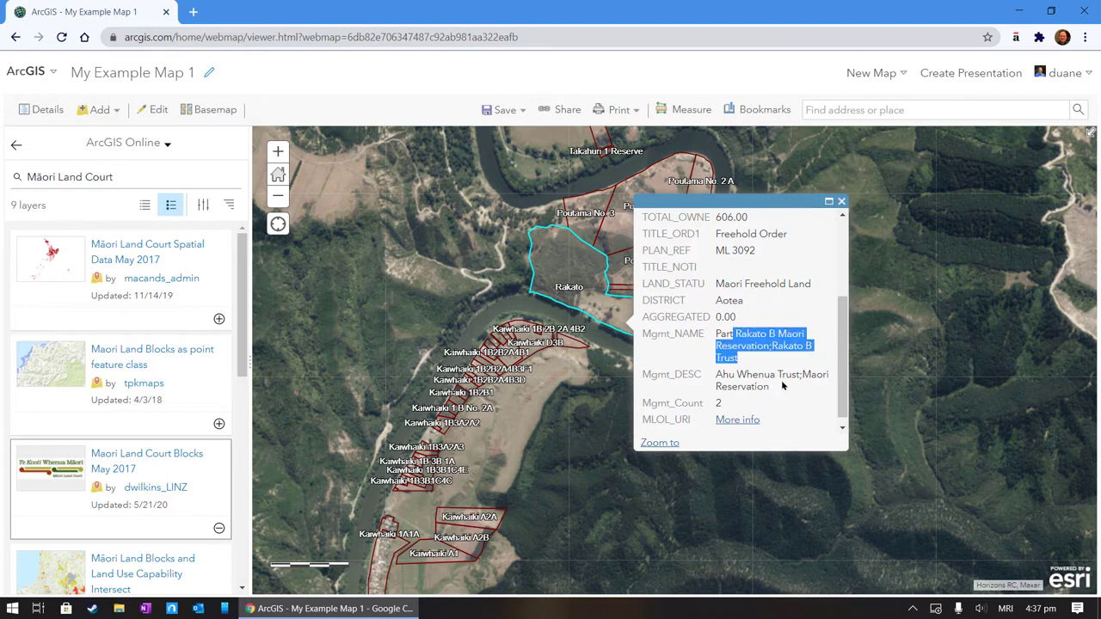
scroll(819, 393, down, 1)
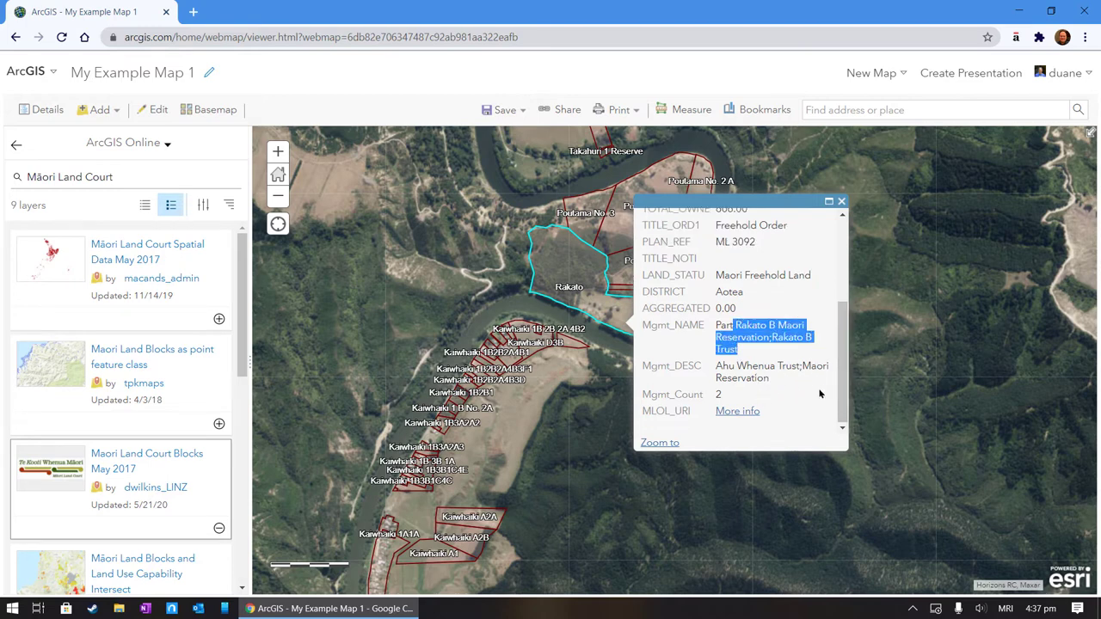
Open the Rakato B block's Māori Land Online record and scroll through its details
click(732, 412)
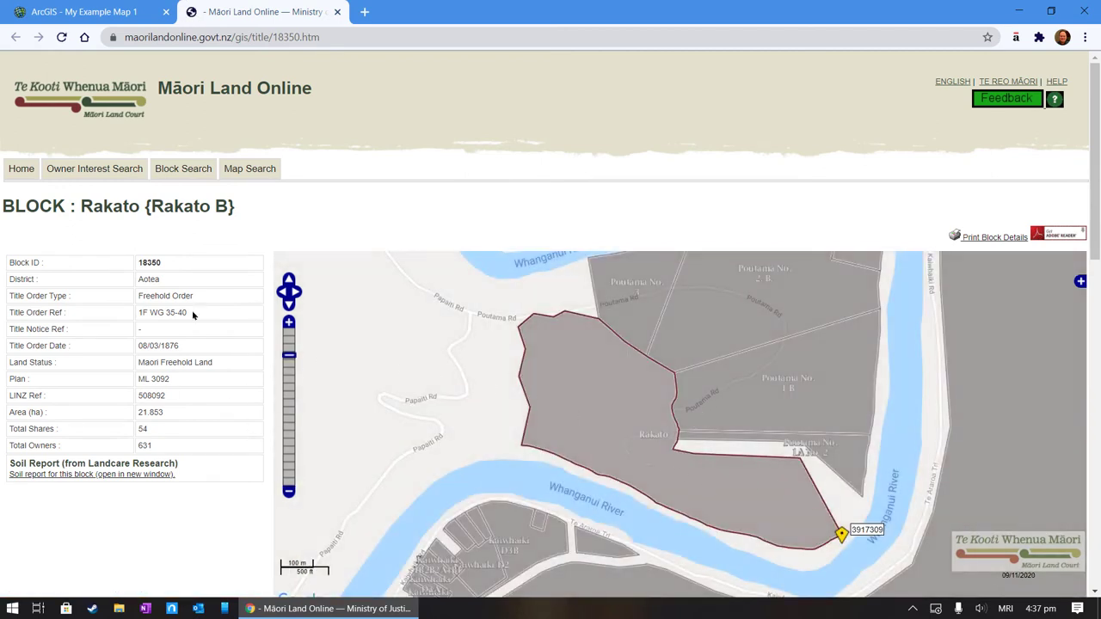
scroll(761, 208, down, 2)
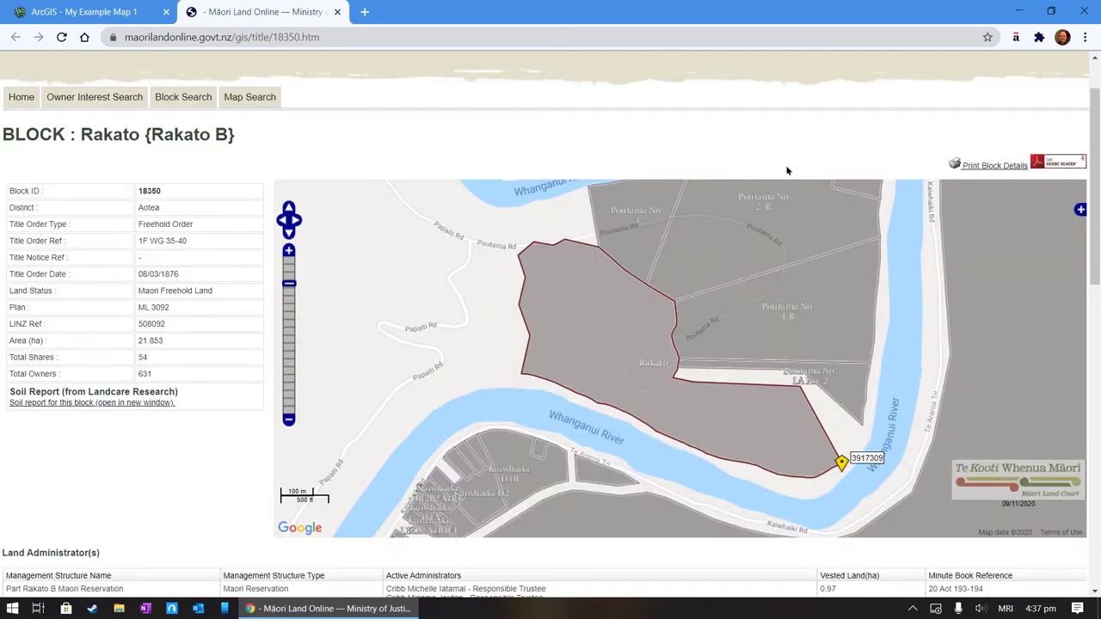
scroll(118, 470, down, 2)
scroll(720, 418, down, 6)
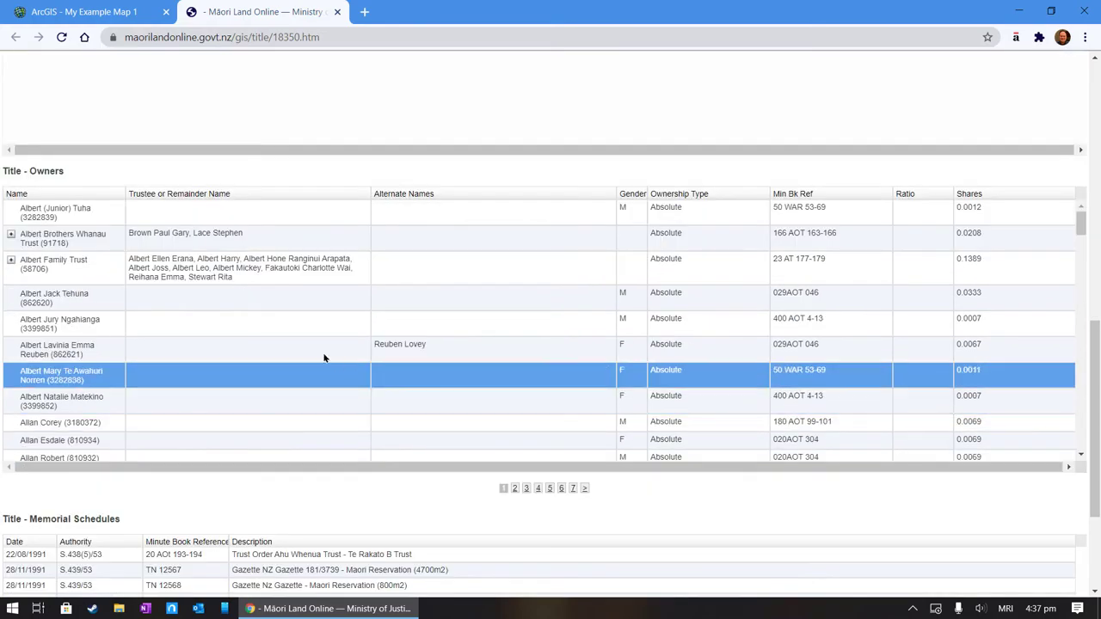
scroll(279, 473, down, 3)
scroll(540, 495, up, 15)
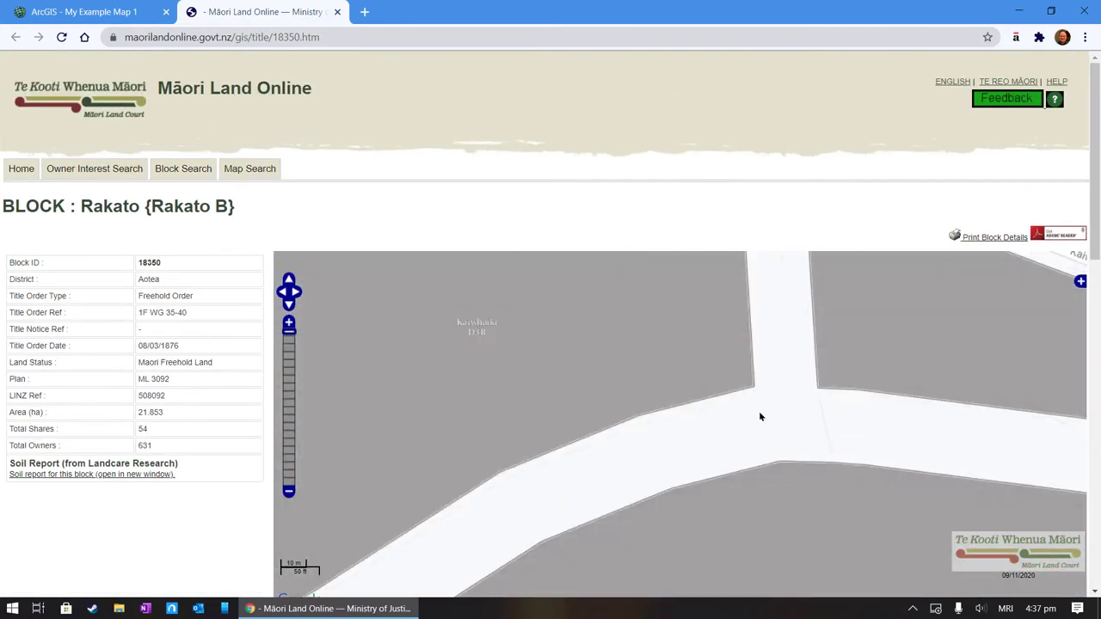
scroll(823, 422, down, 5)
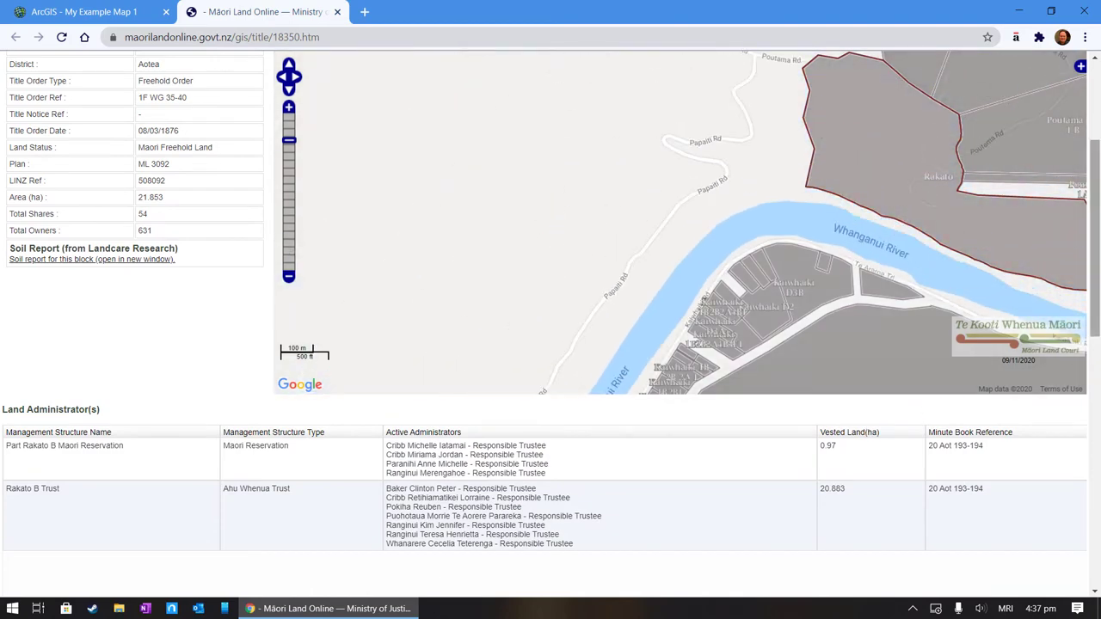
scroll(1094, 325, up, 2)
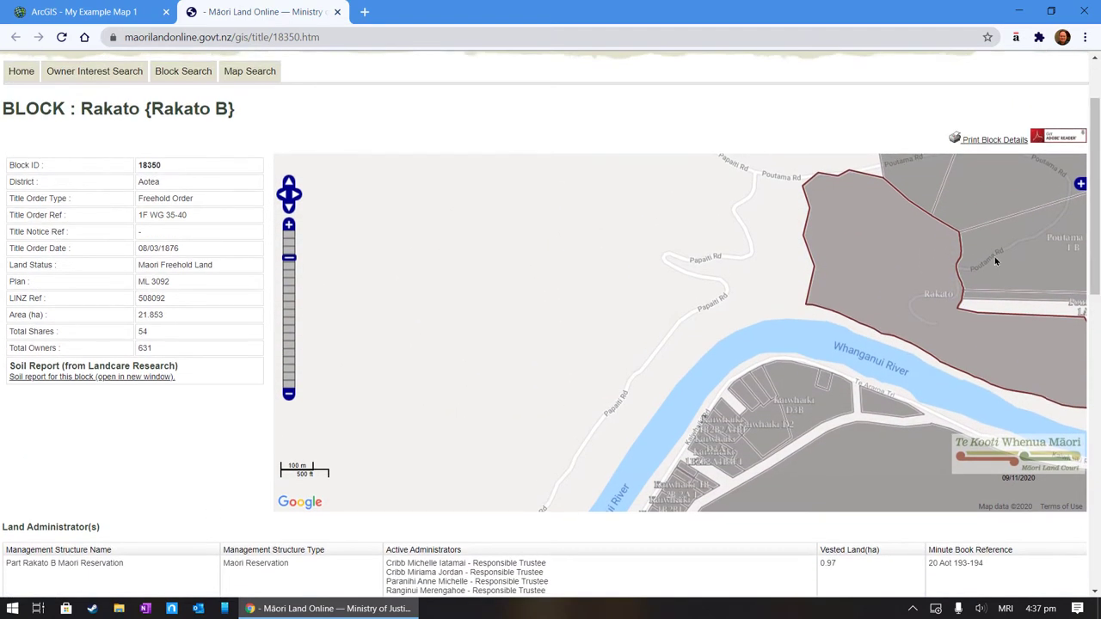
Centre and zoom the Rakato parcel on the block map, then open its soil report
mouse_move(1001, 270)
mouse_down()
mouse_move(625, 301)
mouse_move(650, 307)
mouse_up()
double_click(649, 302)
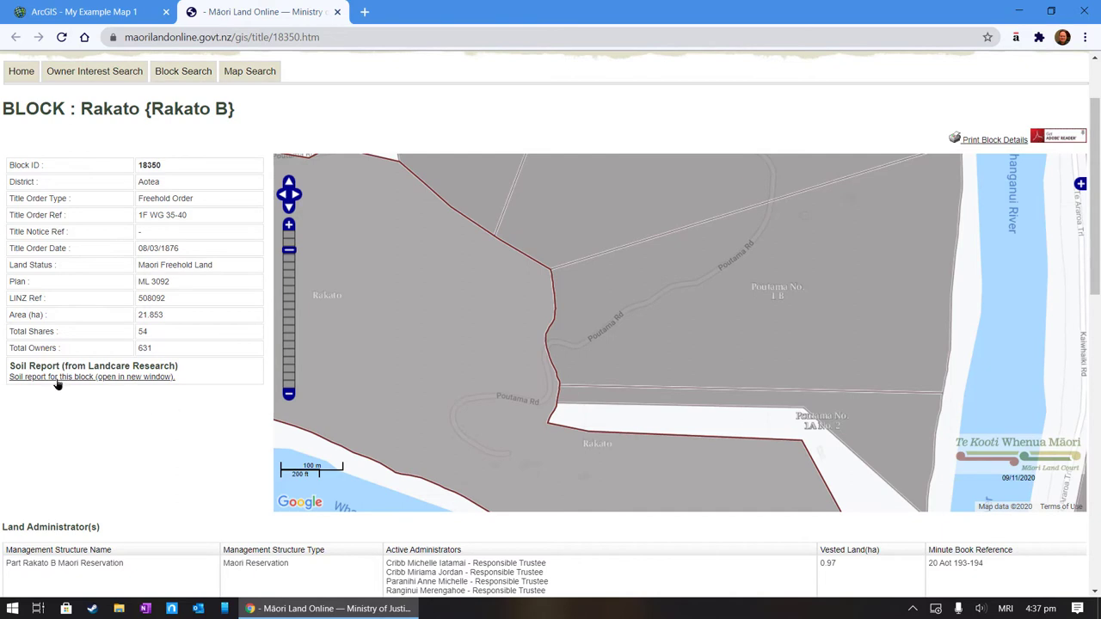
click(104, 380)
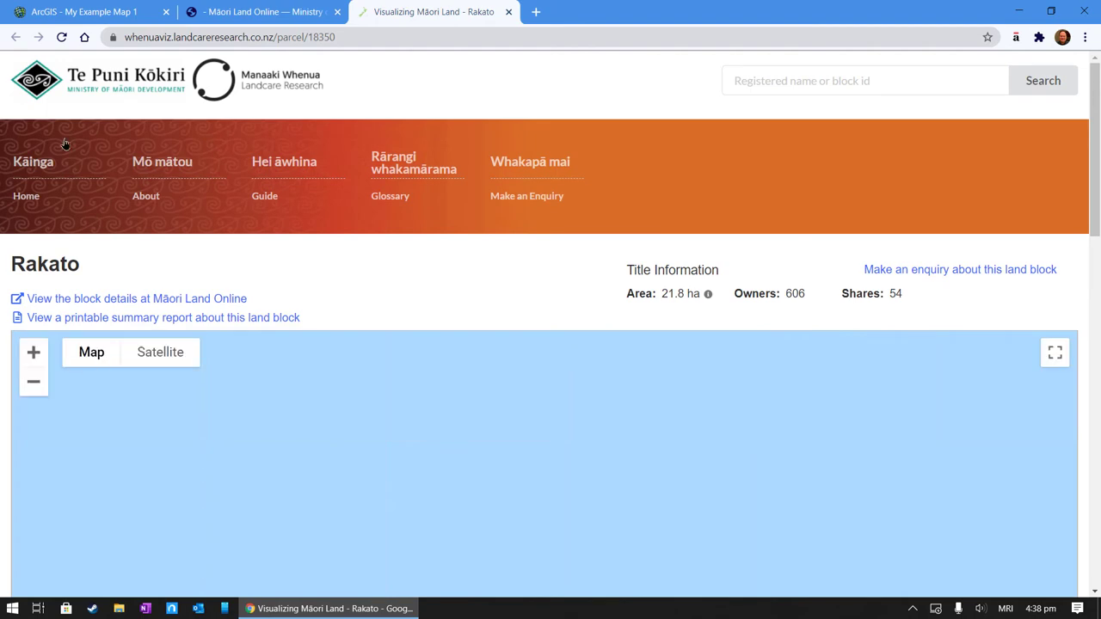
Scroll to Rakato's Land Use Capability and pan the map toward Whanganui and the west coast
scroll(503, 292, down, 5)
scroll(521, 303, up, 1)
scroll(525, 308, up, 2)
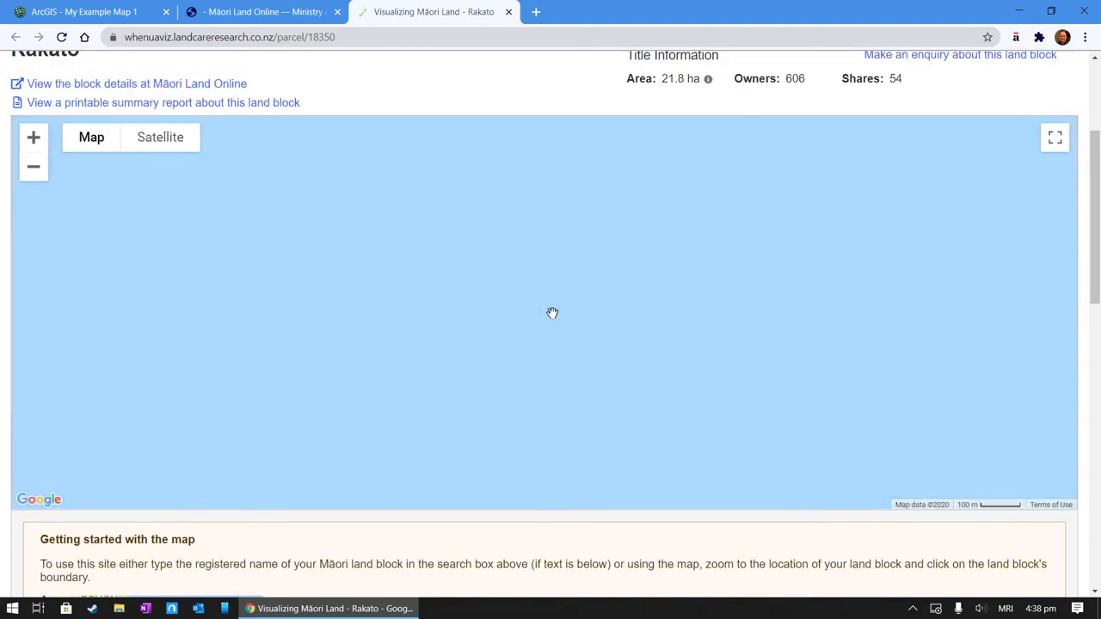
ctrl+scroll(552, 313, down, 5)
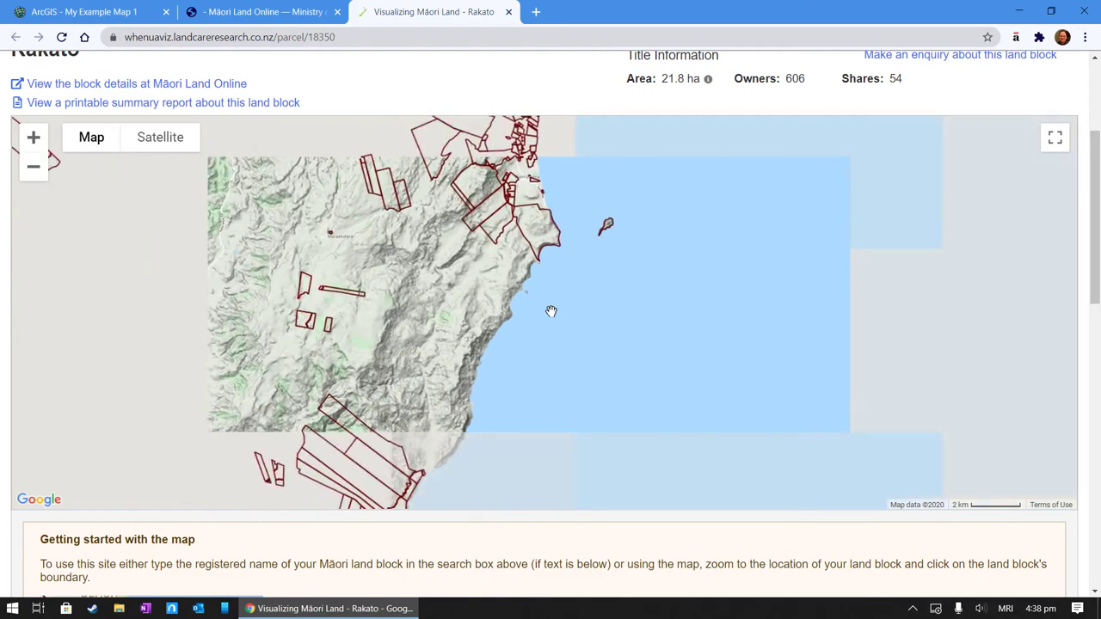
ctrl+scroll(551, 311, down, 3)
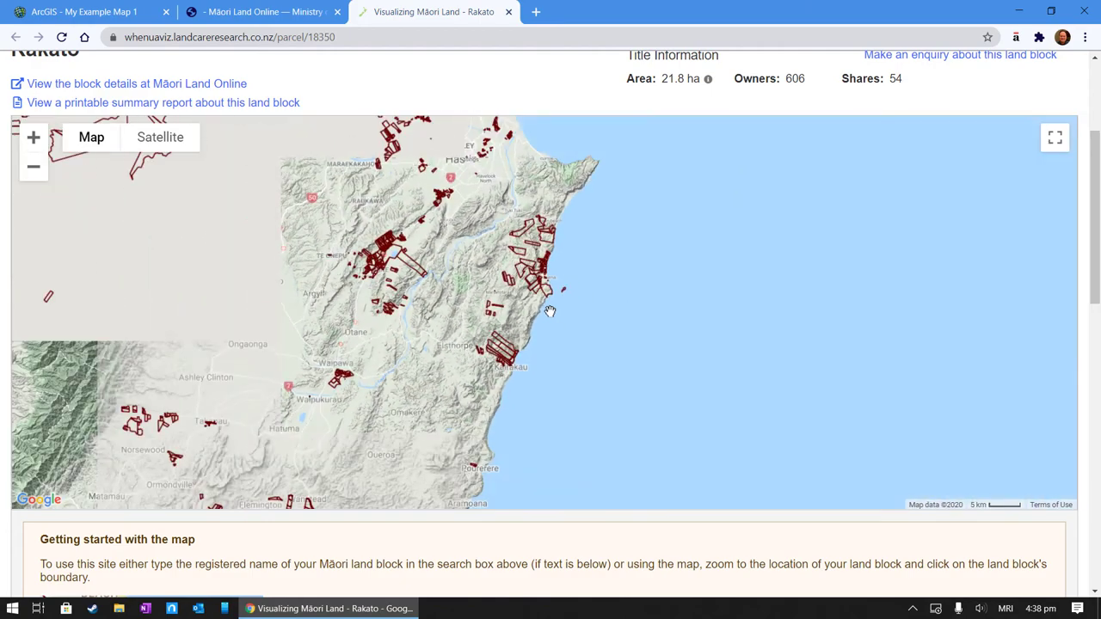
ctrl+scroll(550, 311, down, 2)
drag(430, 313, 692, 311)
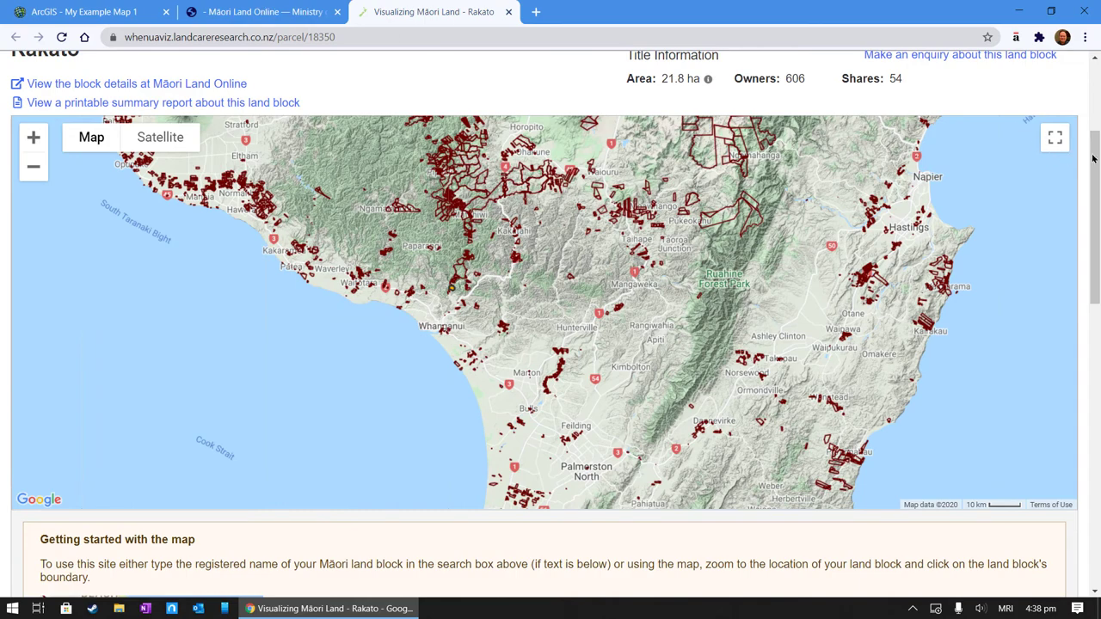
drag(1094, 151, 1084, 443)
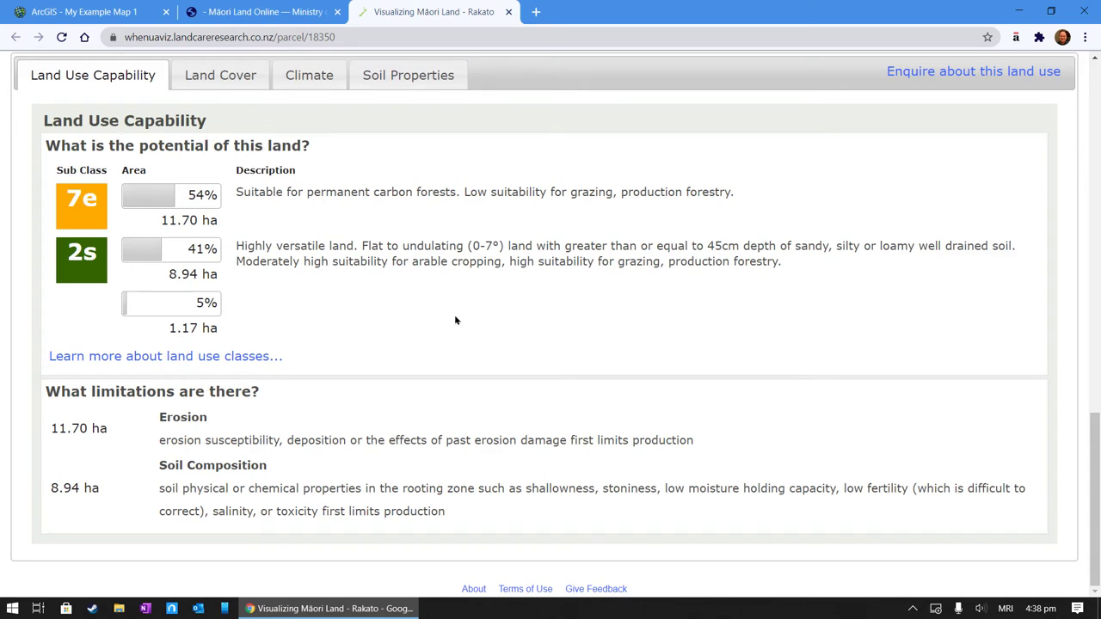
View Rakato's land cover charts, then go back to the ArcGIS web map
click(246, 81)
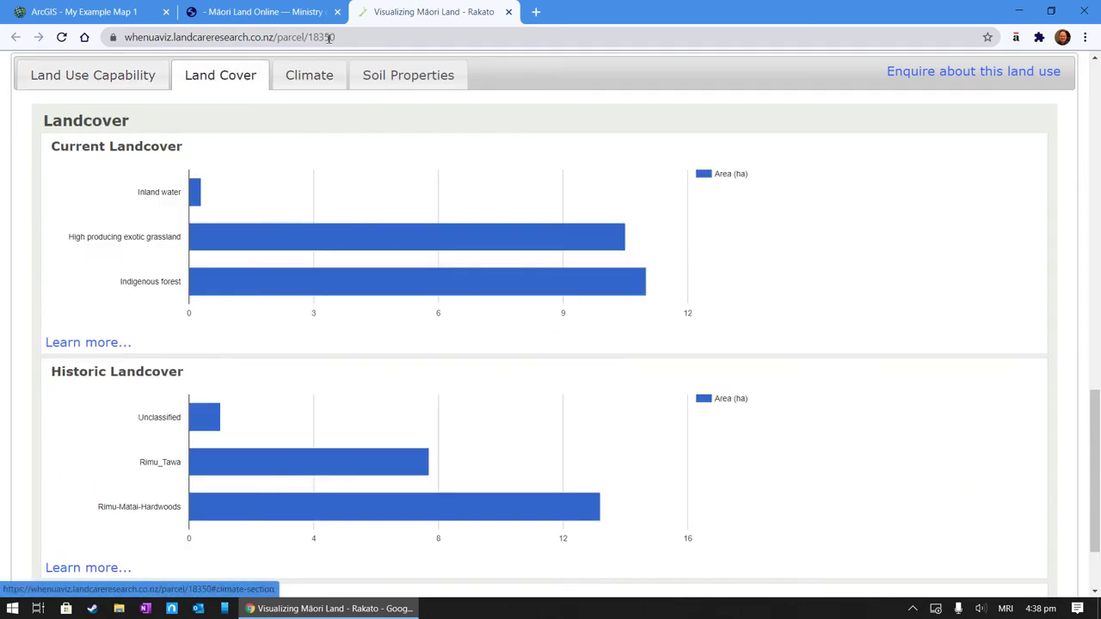
click(289, 12)
click(123, 13)
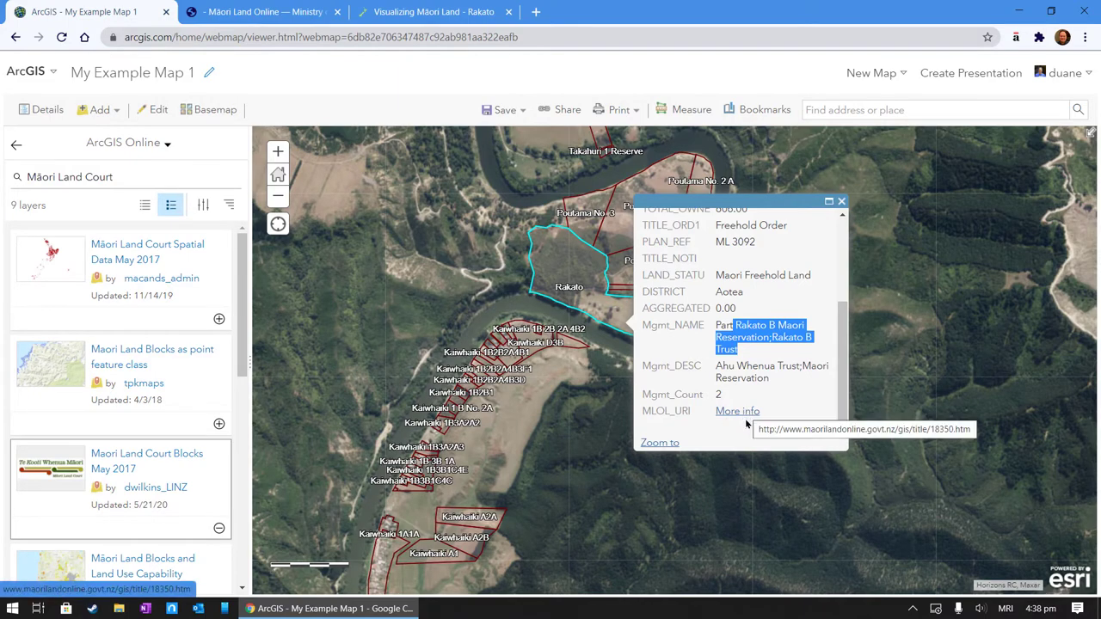
Close the Rakato pop-up, return to the layer list, and zoom out
click(841, 202)
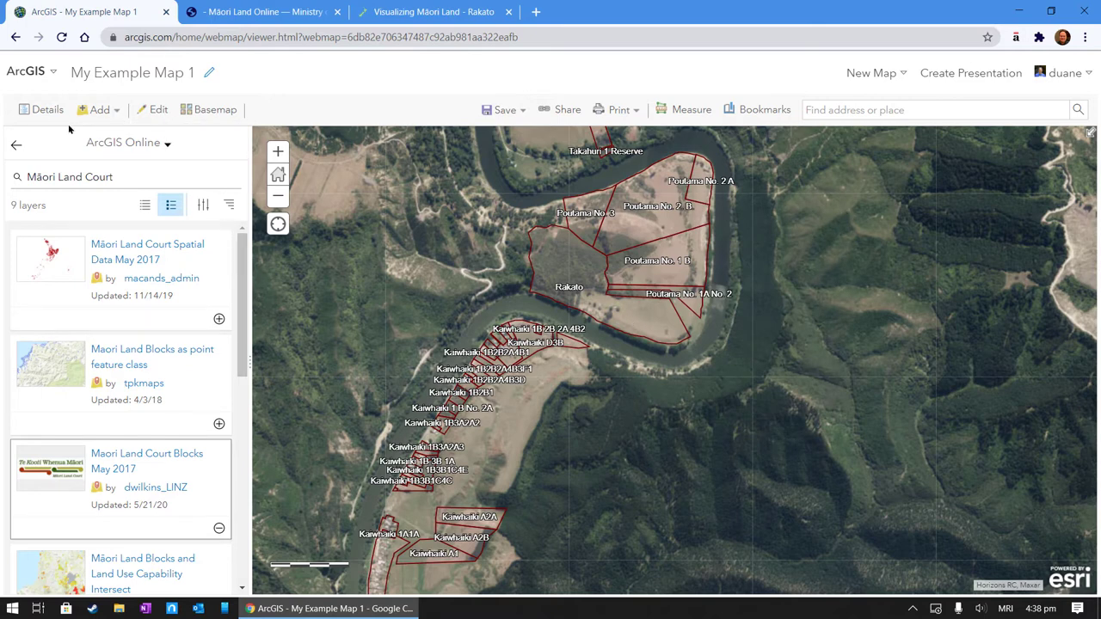
click(16, 147)
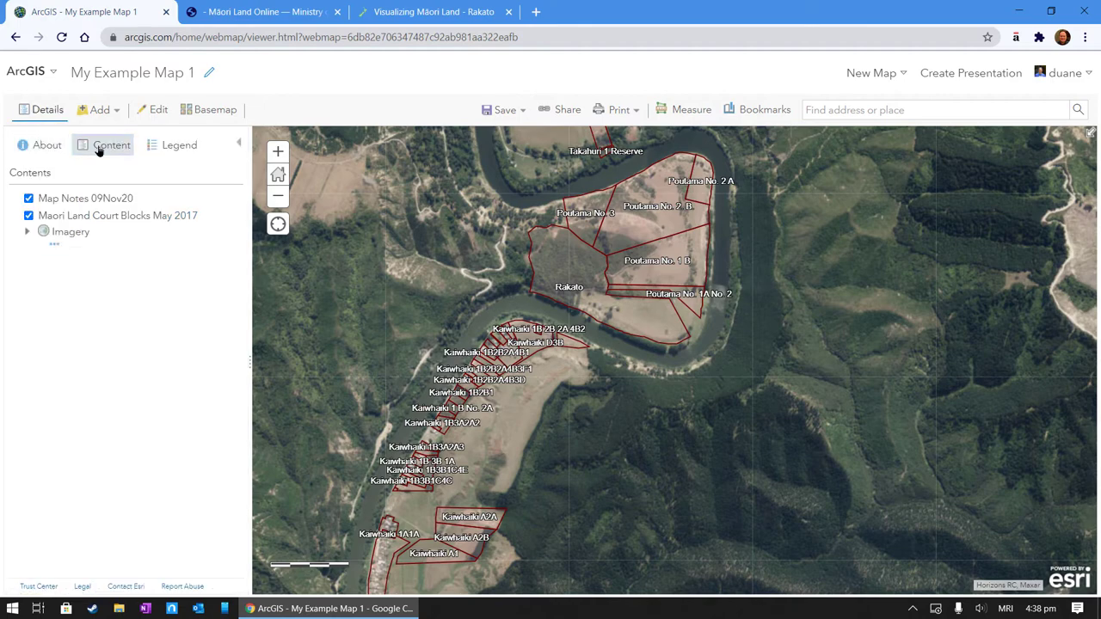
scroll(668, 335, down, 1)
scroll(669, 334, down, 2)
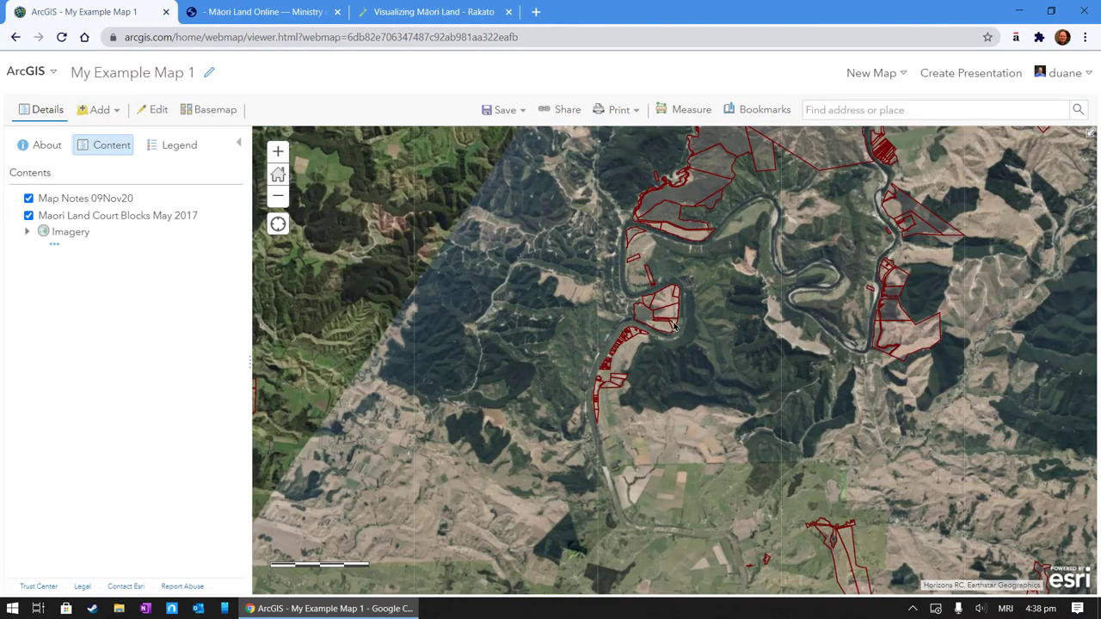
scroll(675, 327, down, 1)
Pan and zoom to show the Whanganui coastline, lake and land to the north
drag(670, 351, 599, 359)
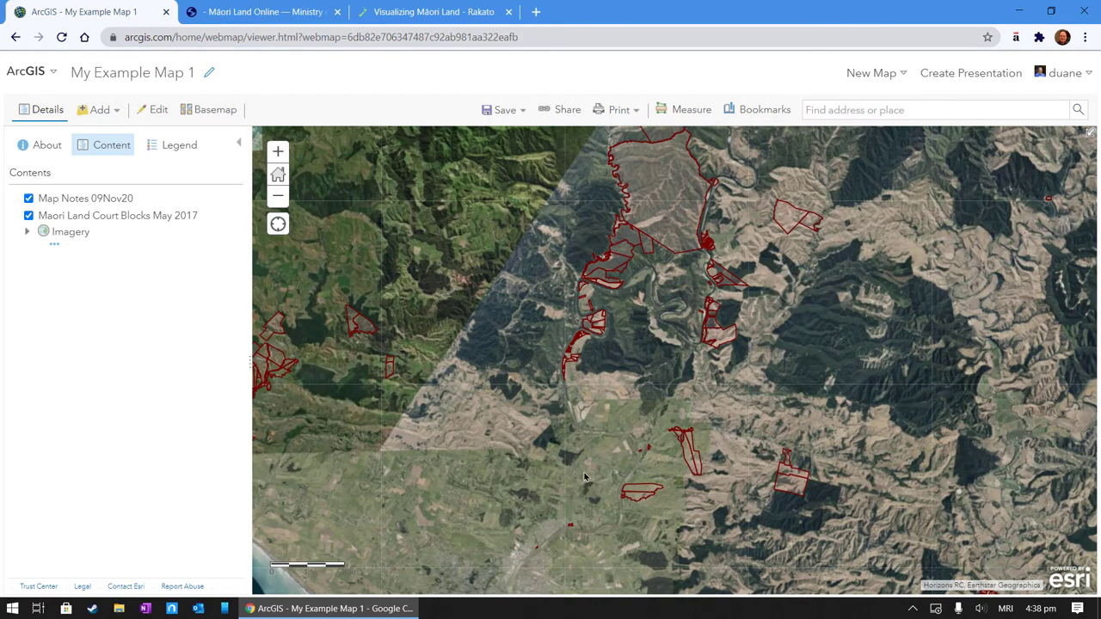
scroll(597, 450, down, 2)
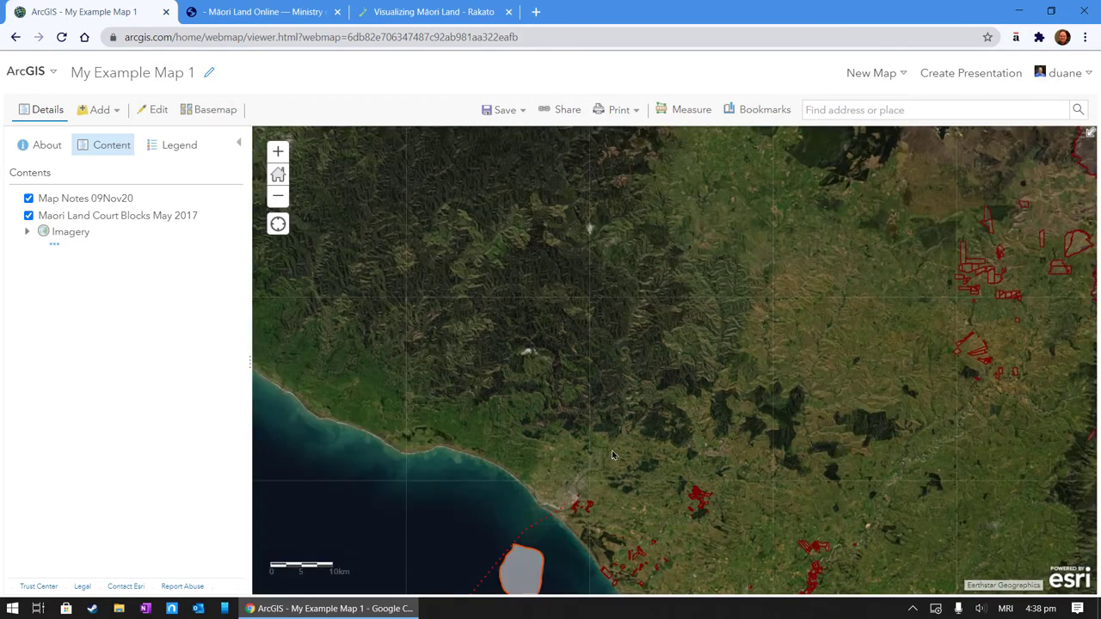
drag(614, 451, 661, 319)
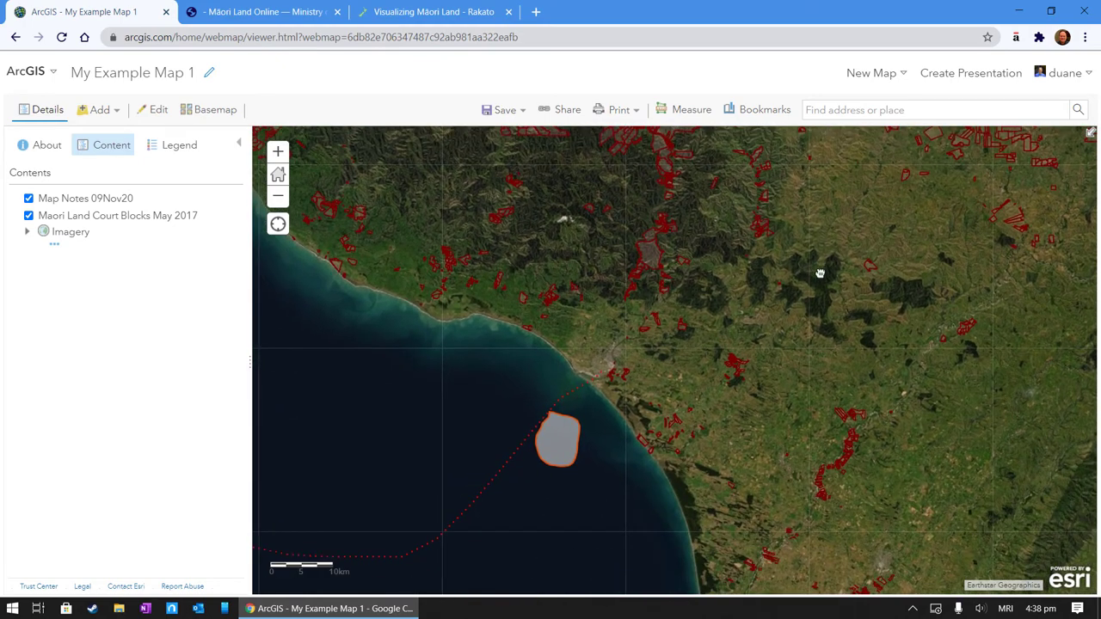
drag(818, 273, 832, 375)
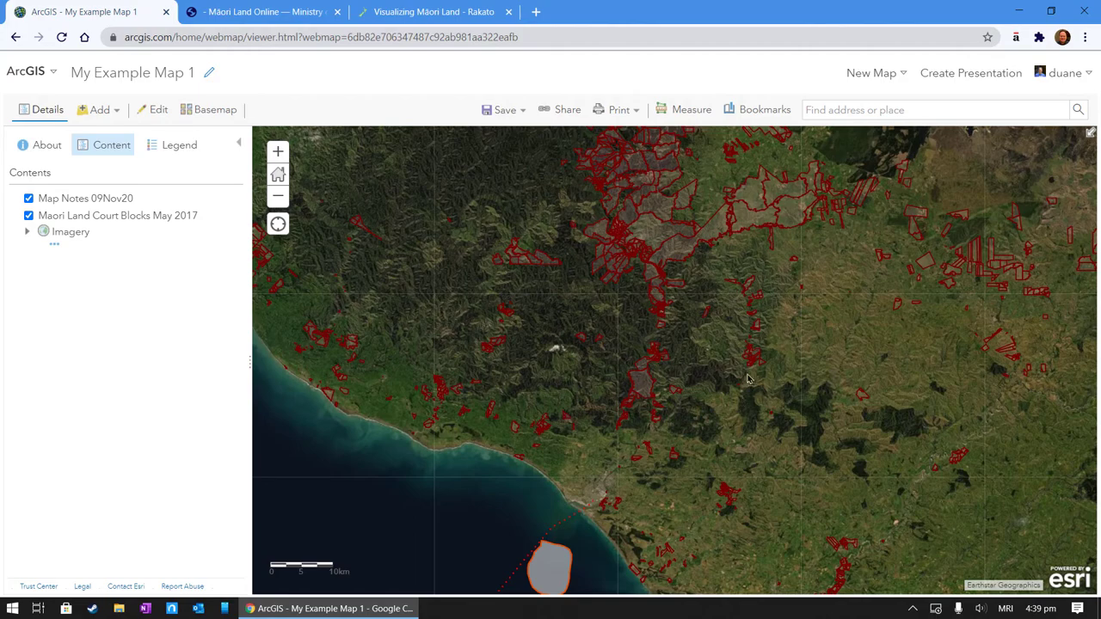
scroll(601, 478, up, 2)
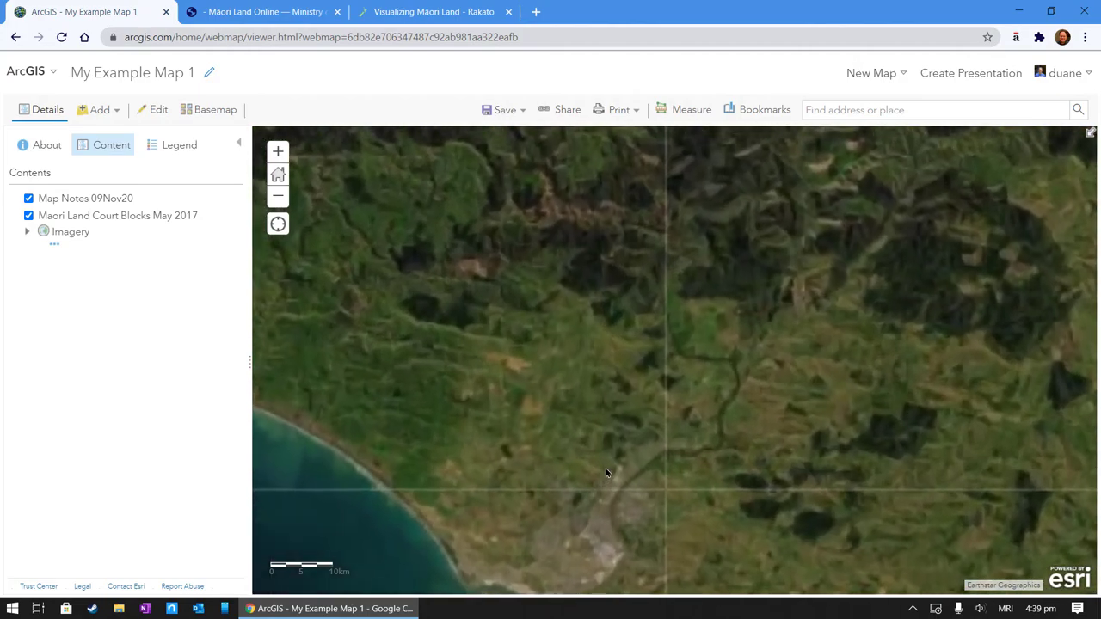
scroll(664, 354, up, 3)
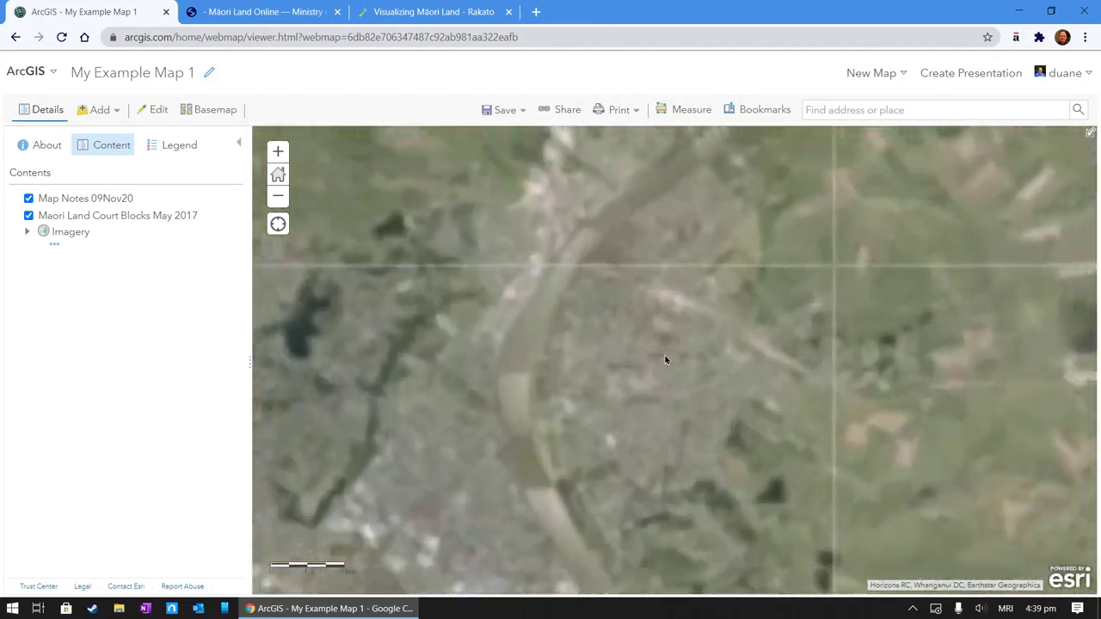
scroll(611, 349, down, 2)
scroll(611, 348, down, 1)
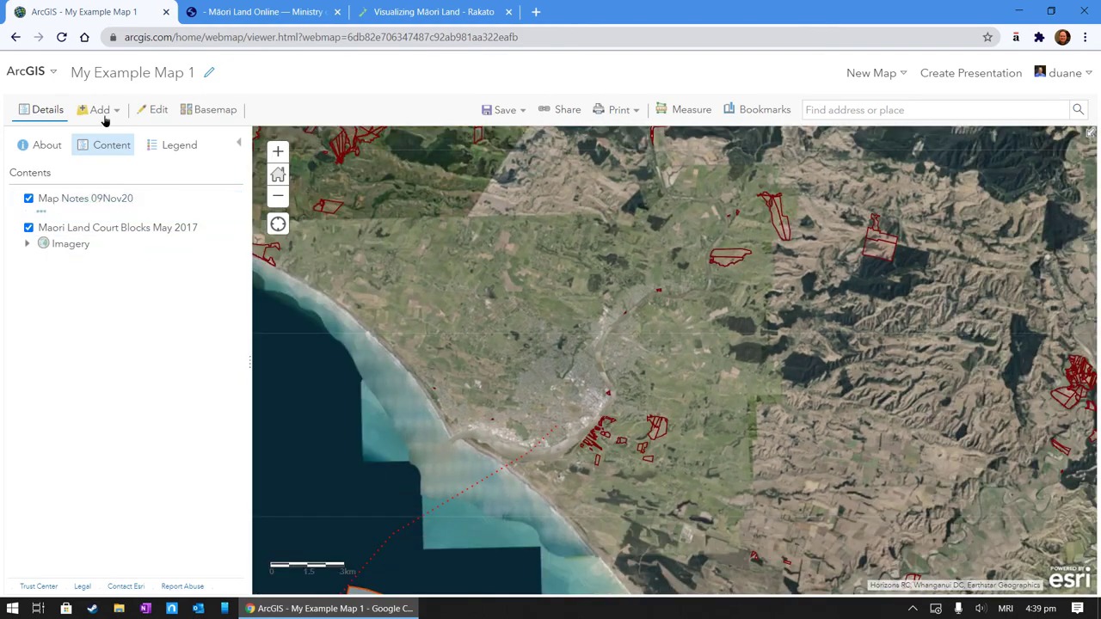
Briefly open and close the Edit tools, then zoom out and shift the map down-left
click(159, 114)
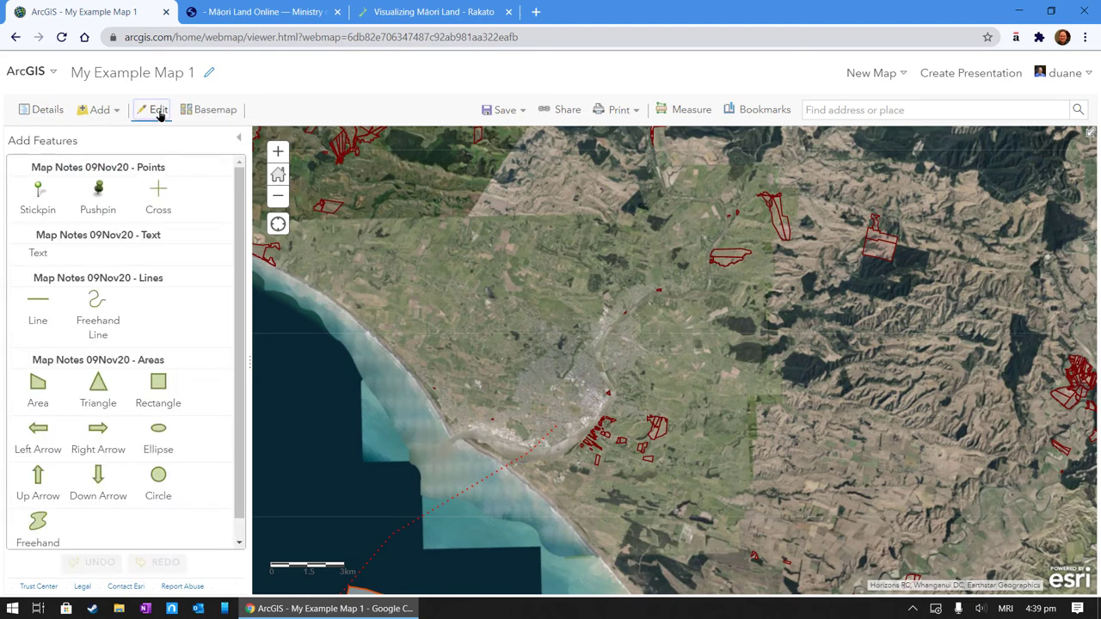
click(159, 114)
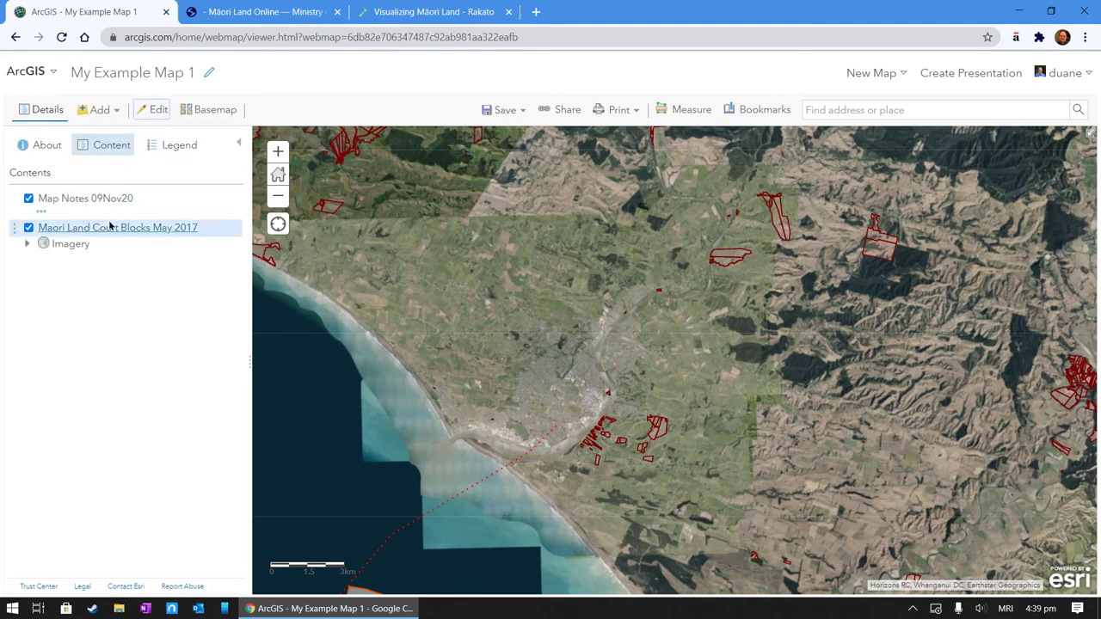
mouse_move(109, 225)
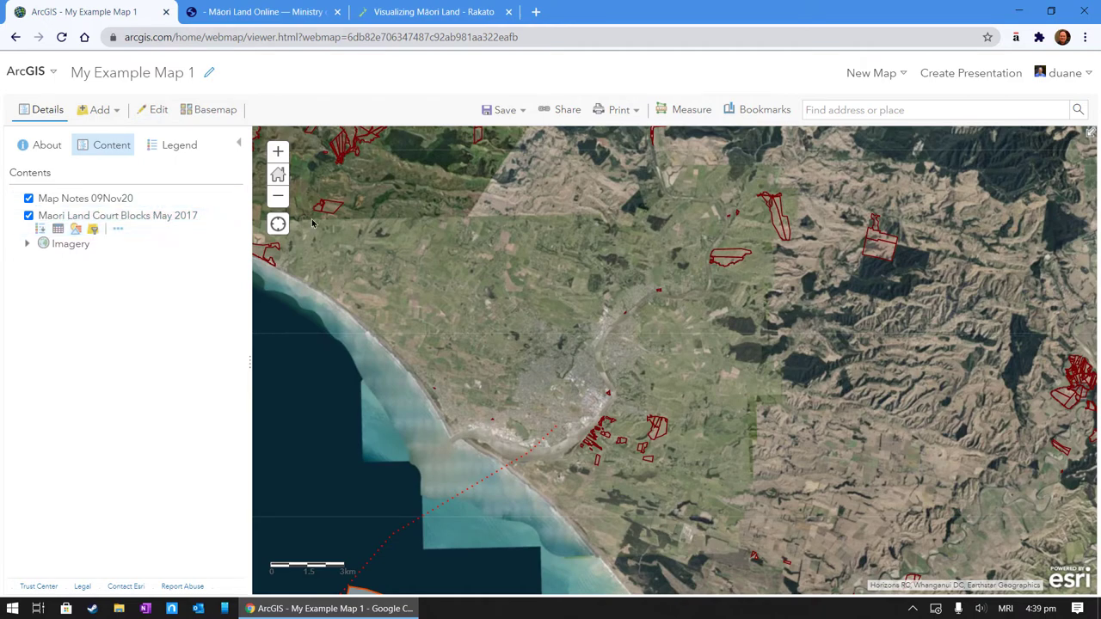
scroll(772, 317, down, 2)
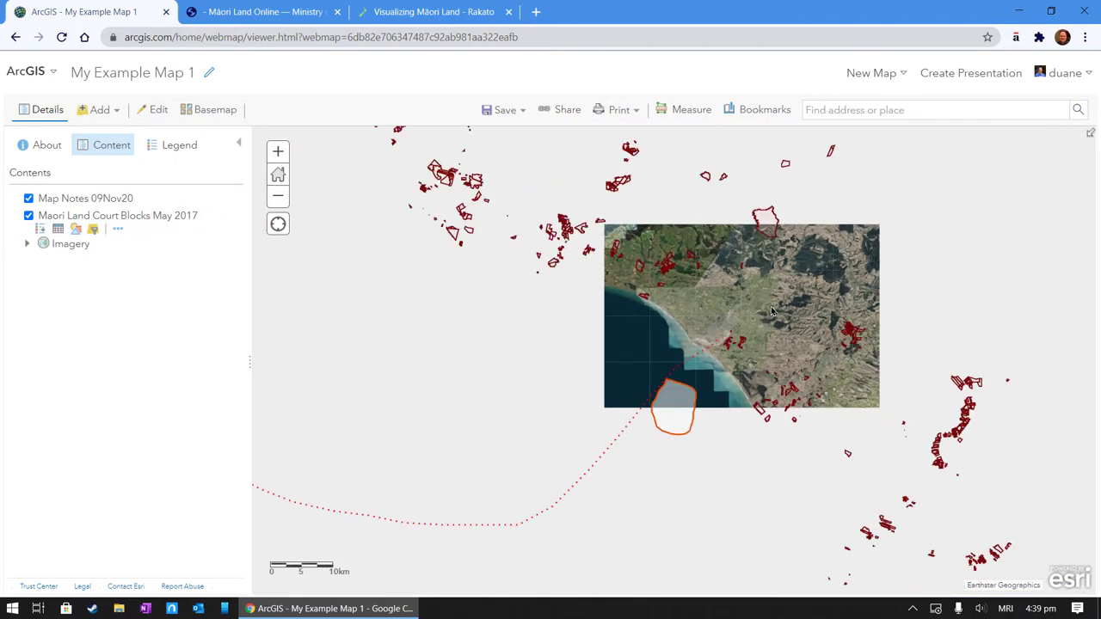
drag(770, 325, 641, 488)
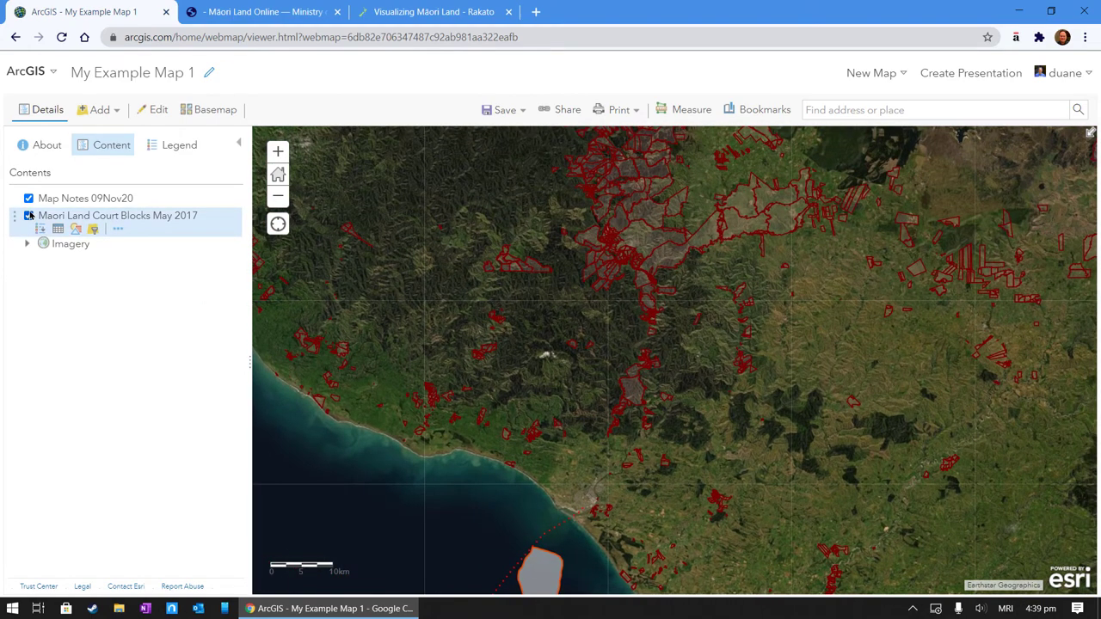
Hide Maori Land Court Blocks and Map Notes 09Nov20, save the map, then toggle the blocks layer
click(28, 215)
click(28, 198)
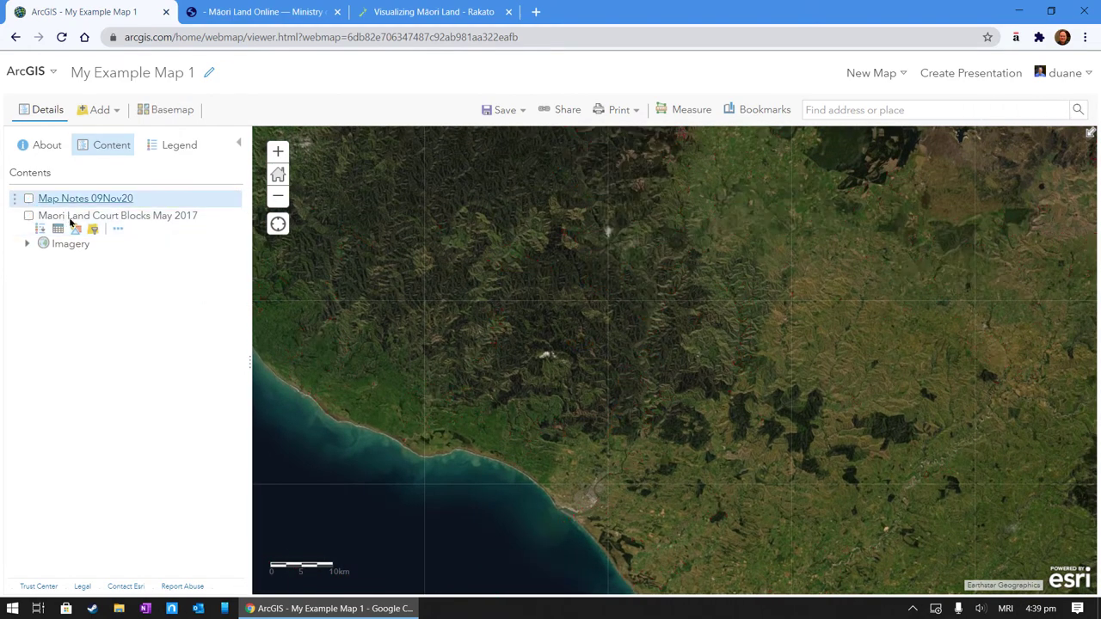
click(497, 110)
click(503, 136)
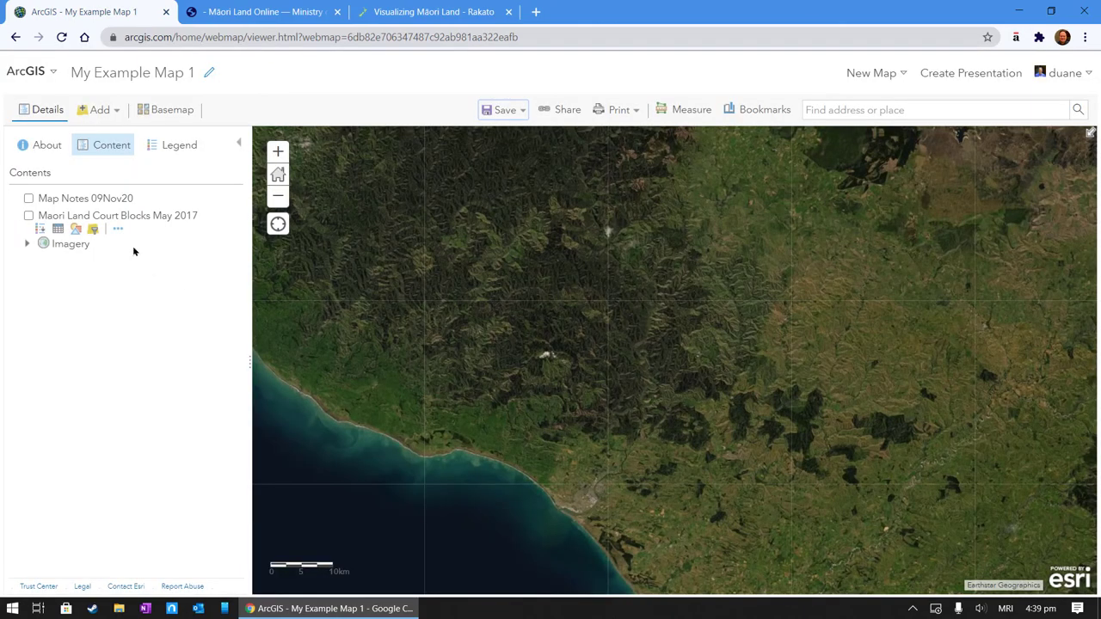
click(29, 216)
click(29, 217)
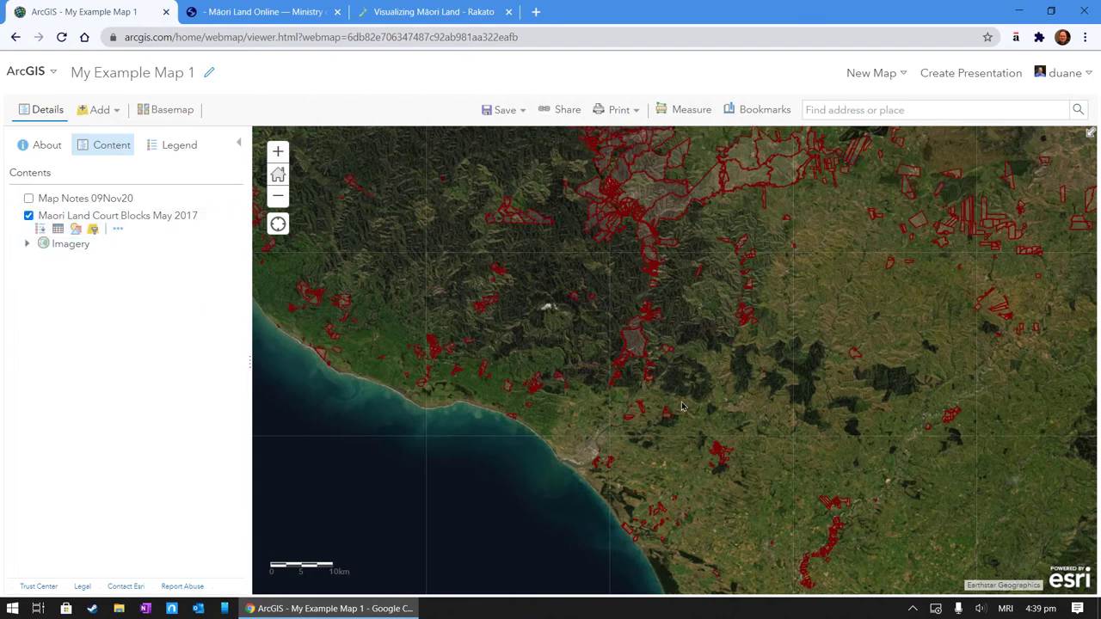
Zoom in and pan to centre the inland riverside land blocks
scroll(680, 404, up, 1)
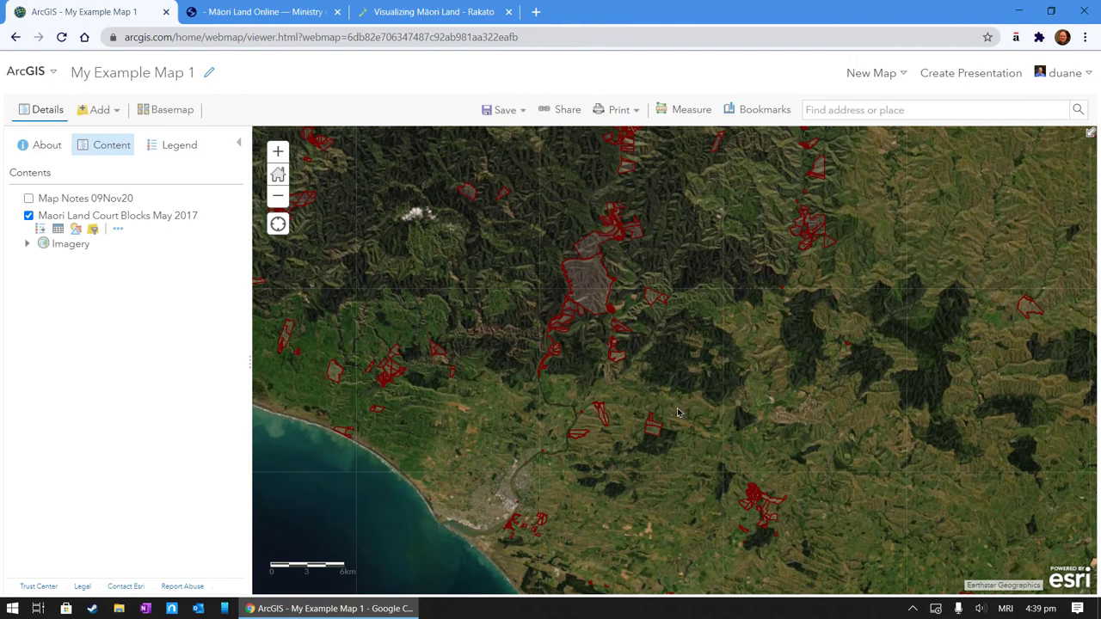
scroll(677, 410, up, 1)
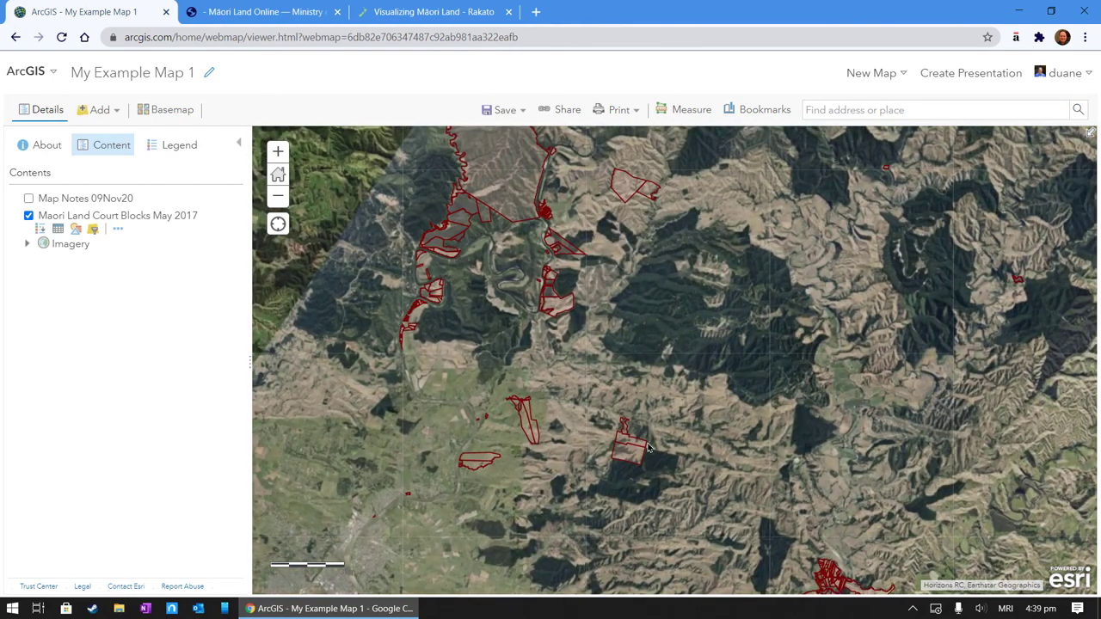
drag(661, 439, 800, 391)
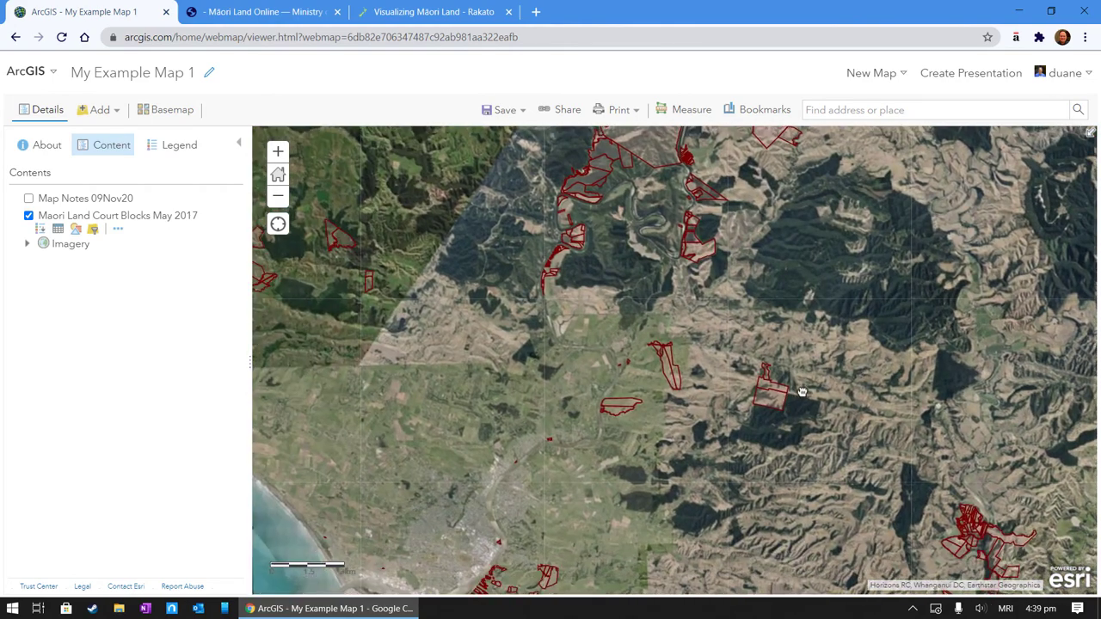
scroll(592, 439, up, 1)
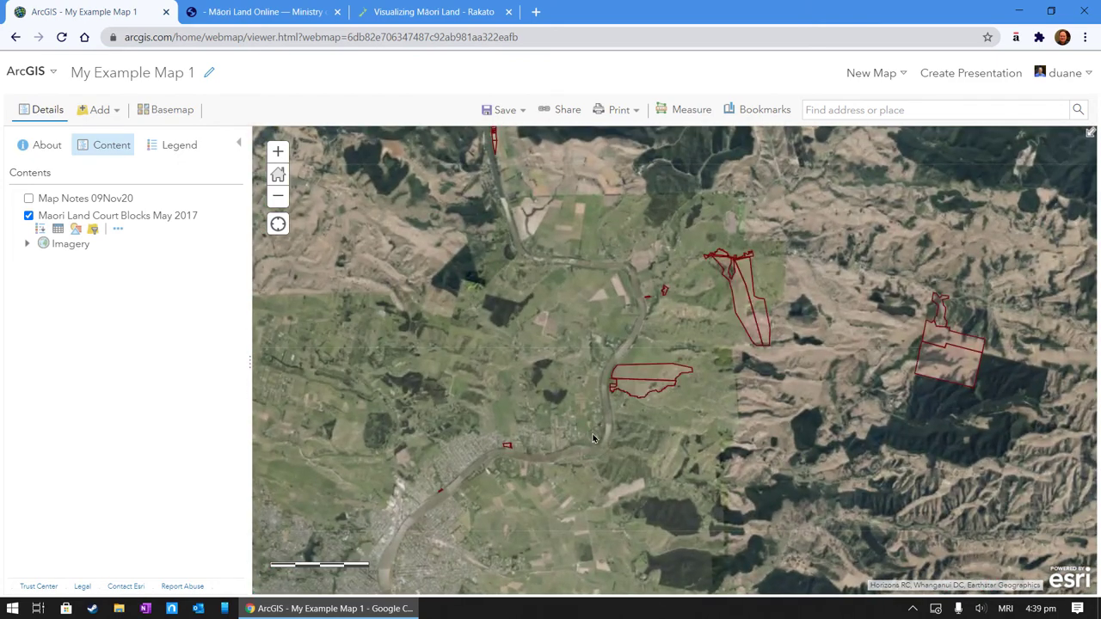
scroll(592, 438, up, 1)
drag(595, 420, 581, 435)
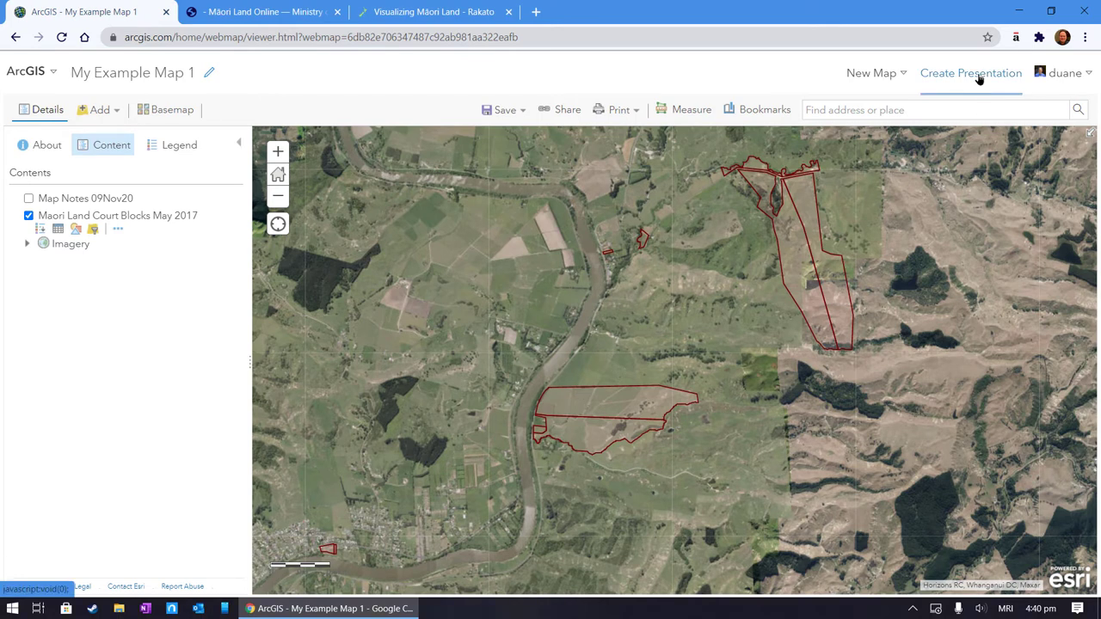
Start Create Presentation, choose 'Yes, let me save first', and zoom out to the regional view
click(978, 78)
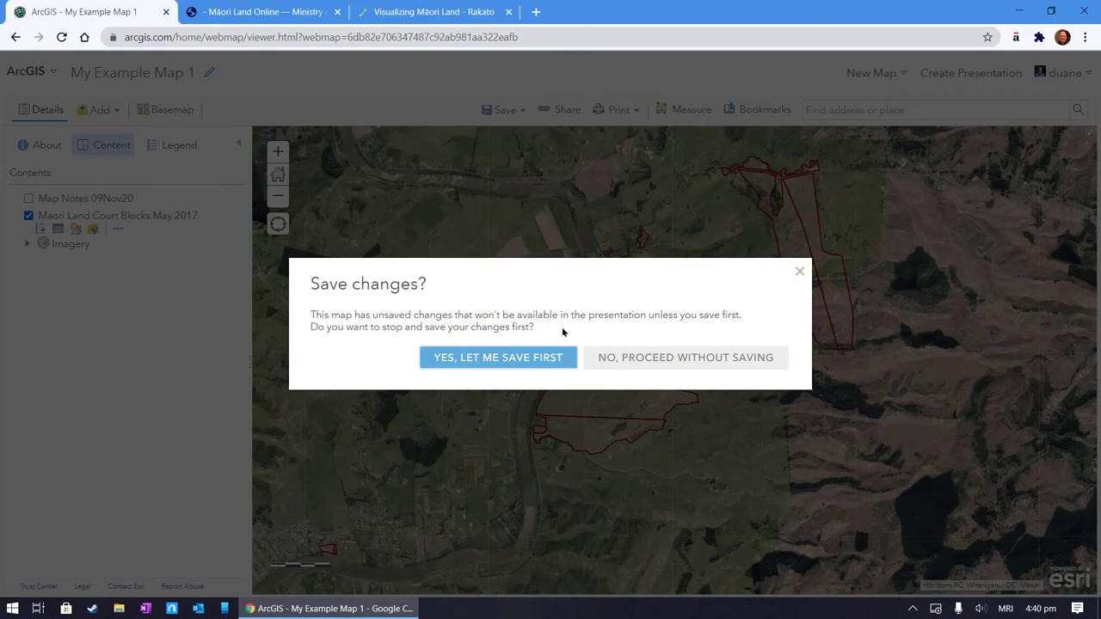
click(515, 357)
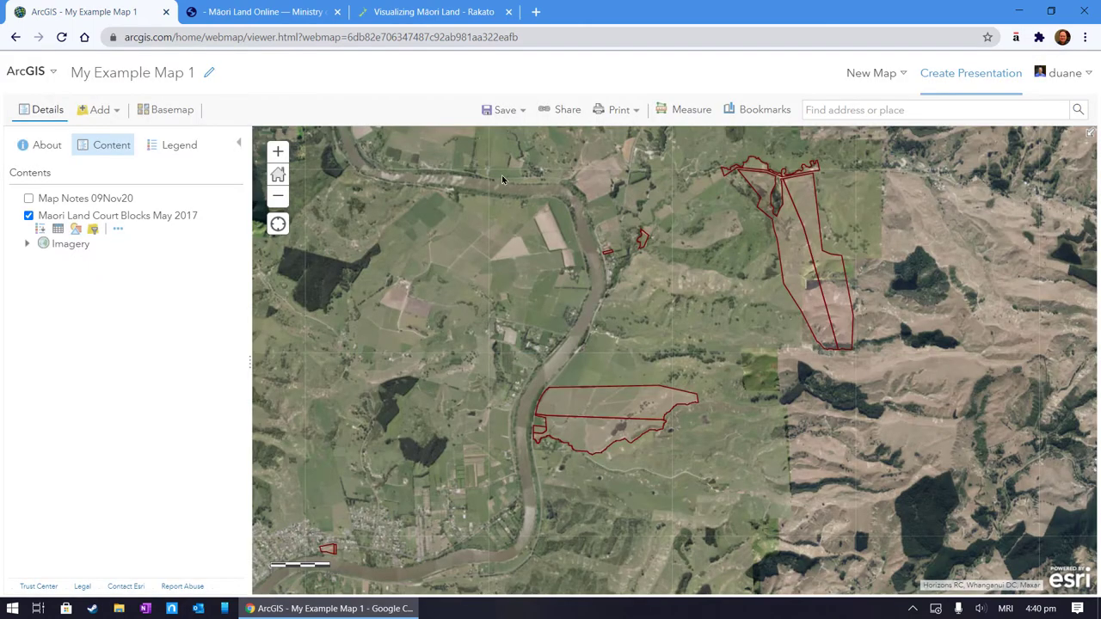
scroll(571, 422, down, 5)
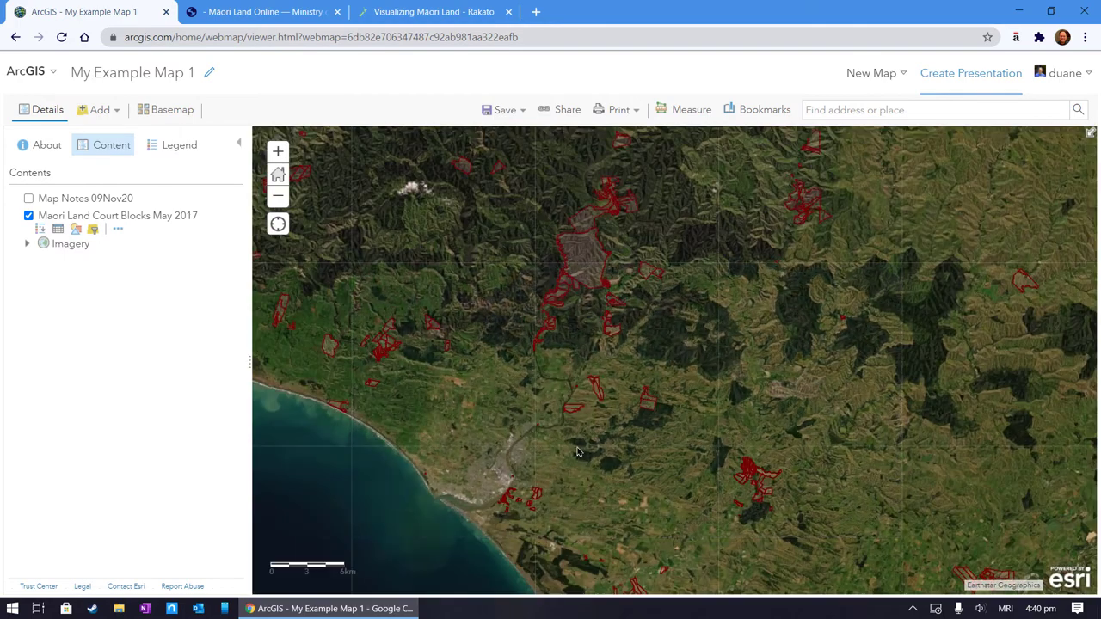
mouse_move(578, 460)
mouse_down()
mouse_move(588, 428)
mouse_move(585, 461)
mouse_up()
Save My Example Map 1, then open it in the presentation builder
click(505, 110)
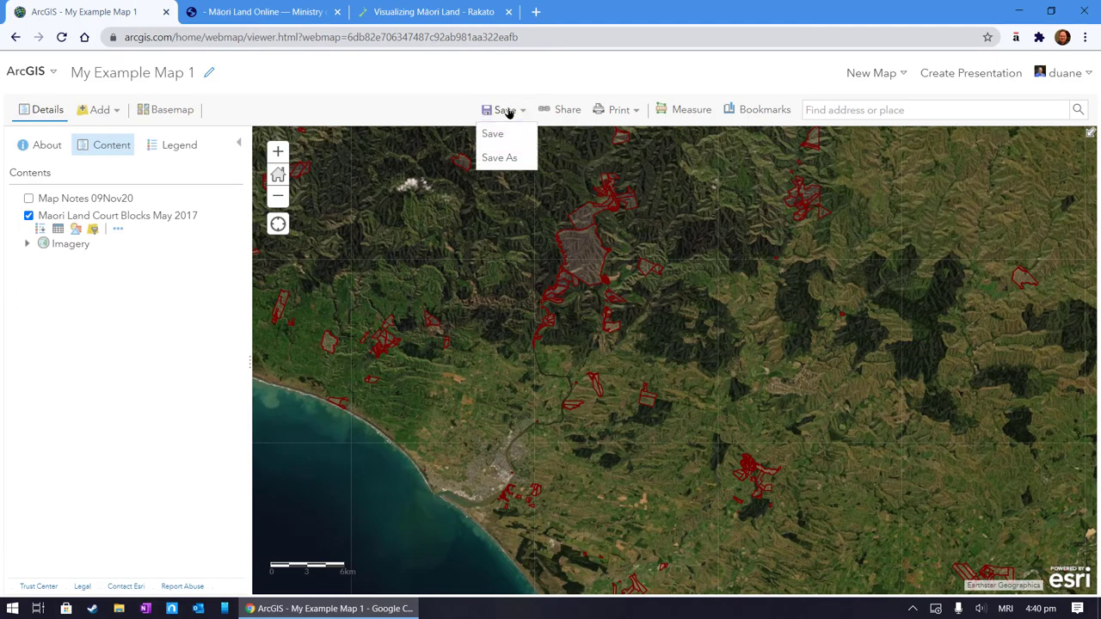
click(493, 135)
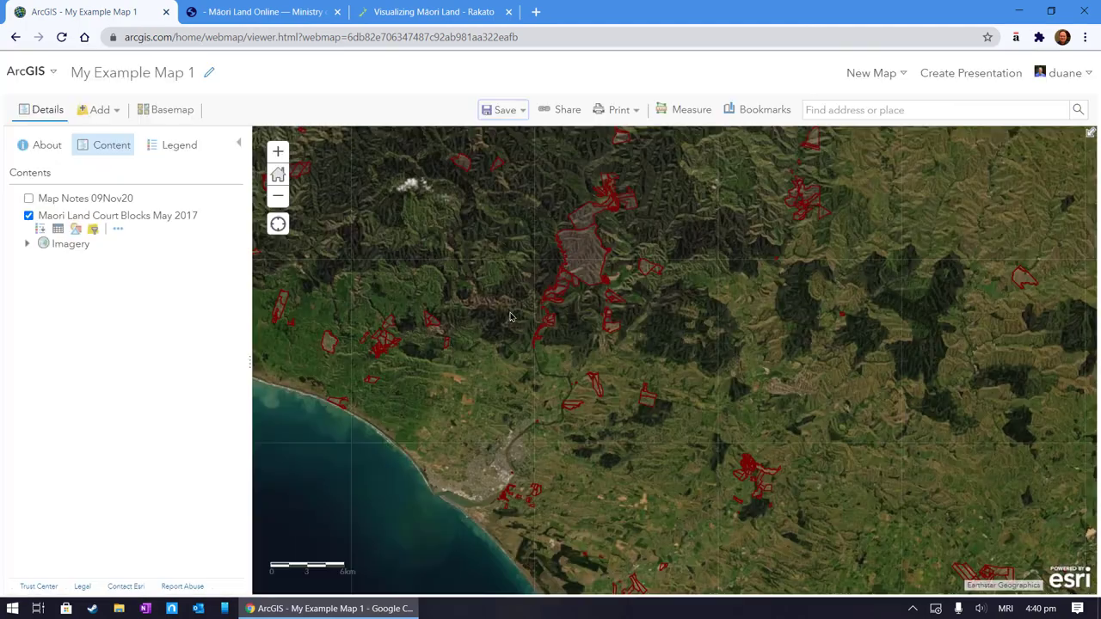
click(968, 78)
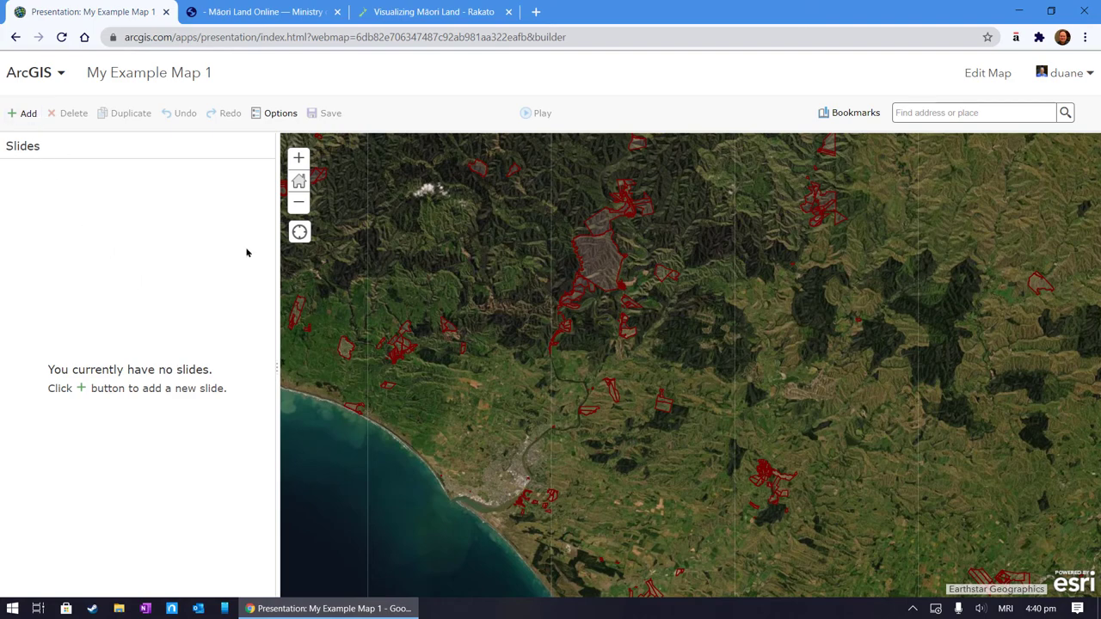
Frame the regional coast view and add slide 'Whanganui' set to it, with Maori Land Court Blocks on
scroll(535, 342, down, 1)
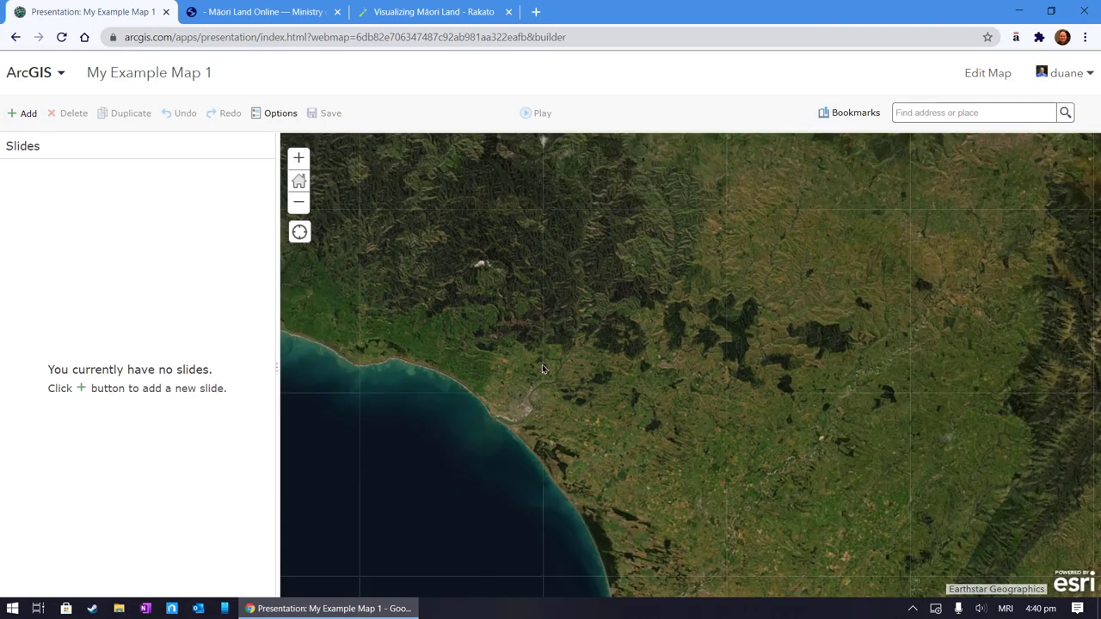
drag(625, 410, 596, 411)
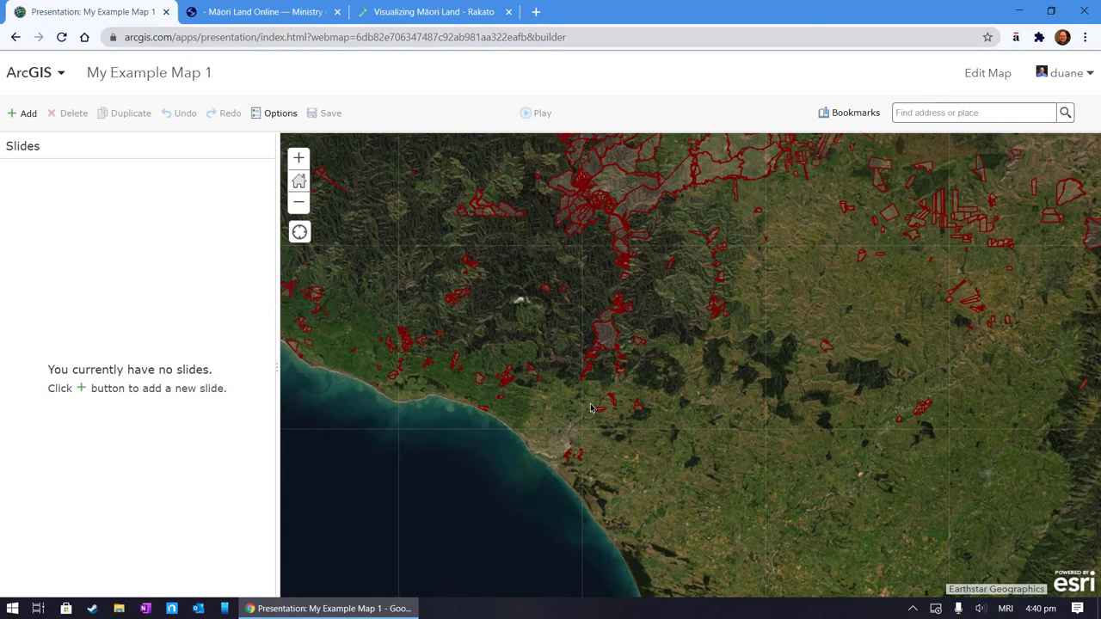
click(12, 116)
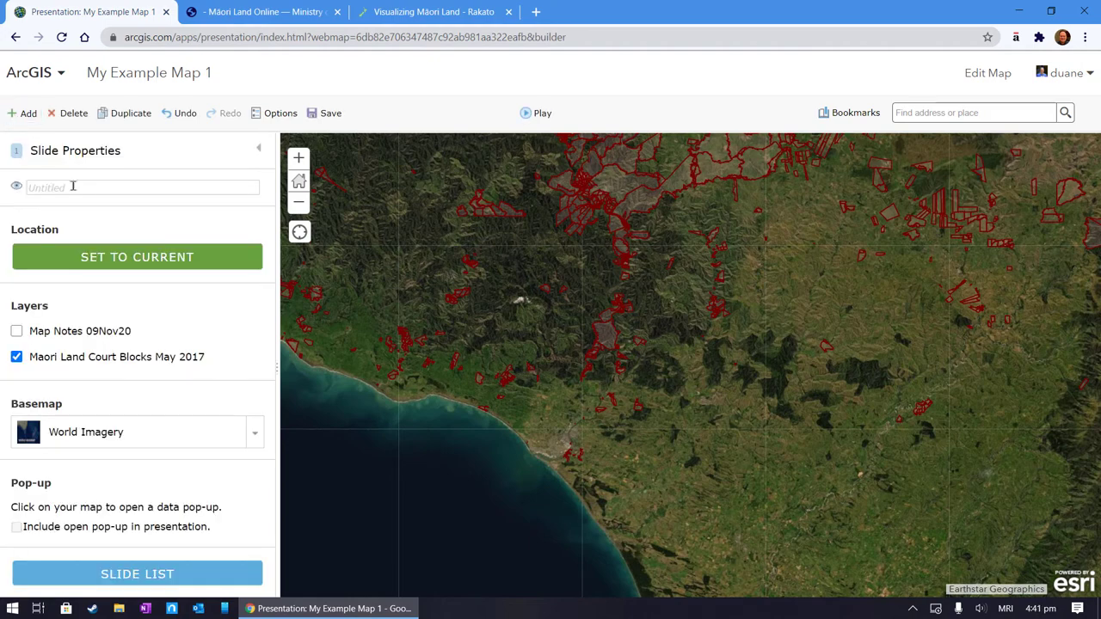
click(73, 187)
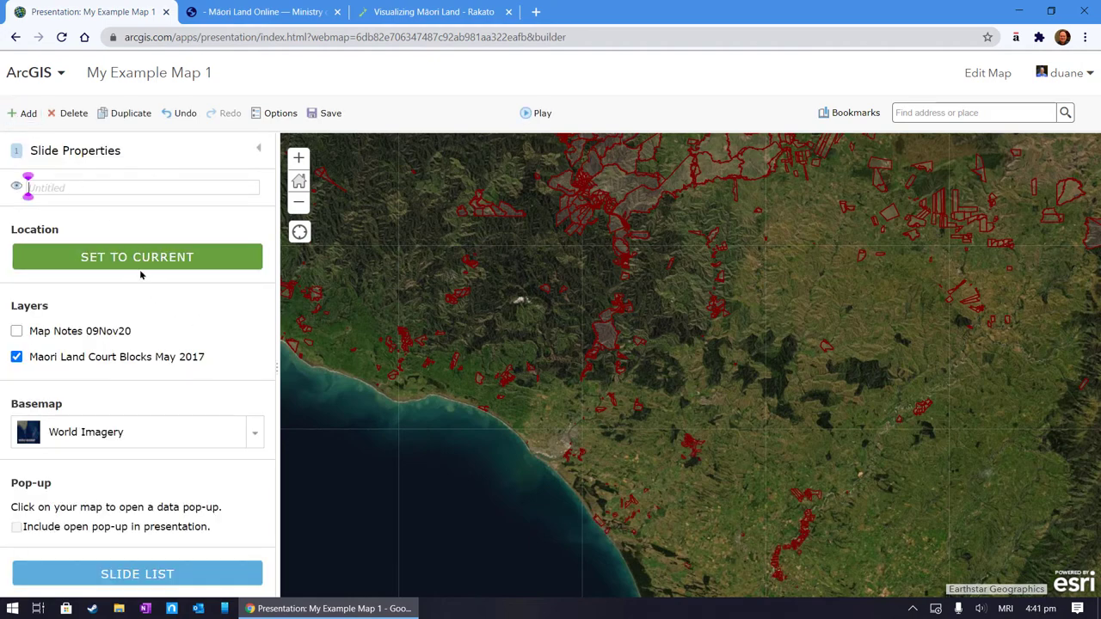
text(Whanganui)
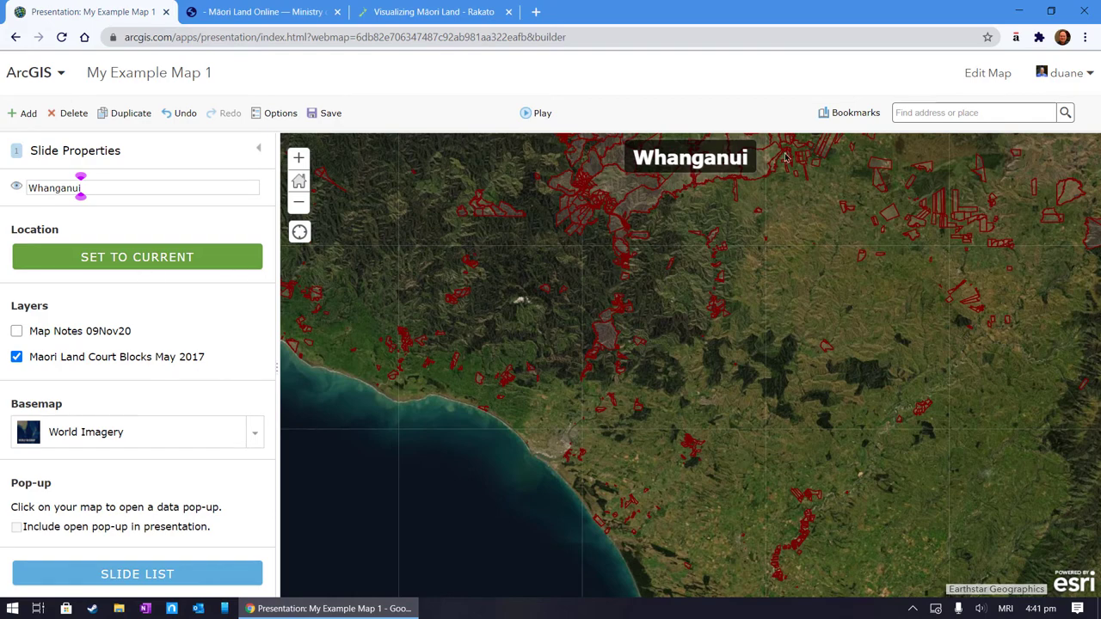
click(129, 263)
click(17, 357)
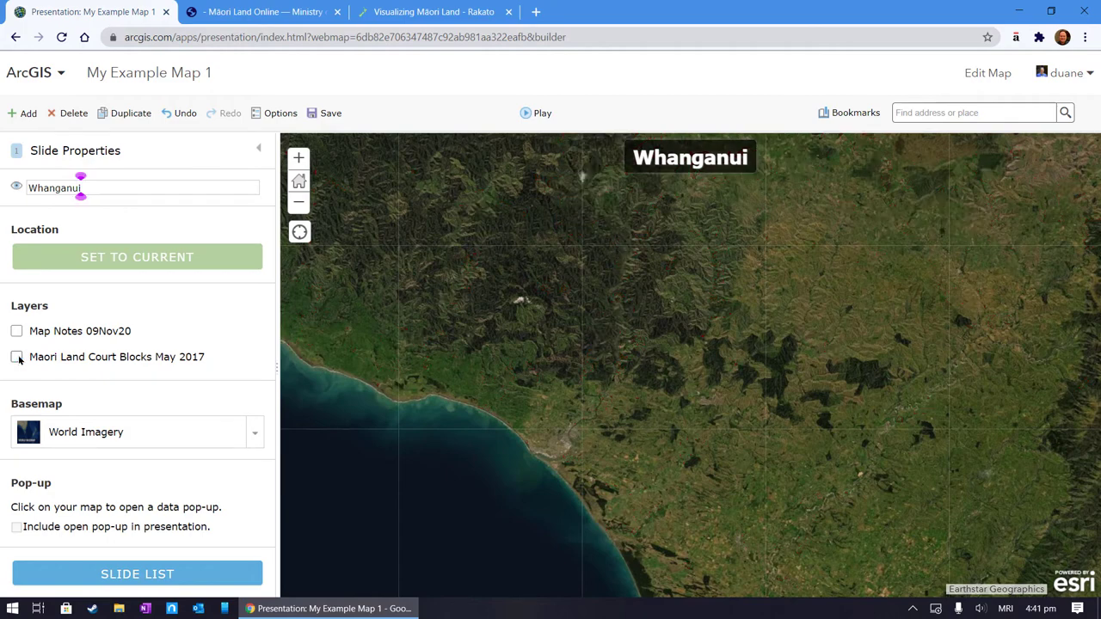
click(17, 357)
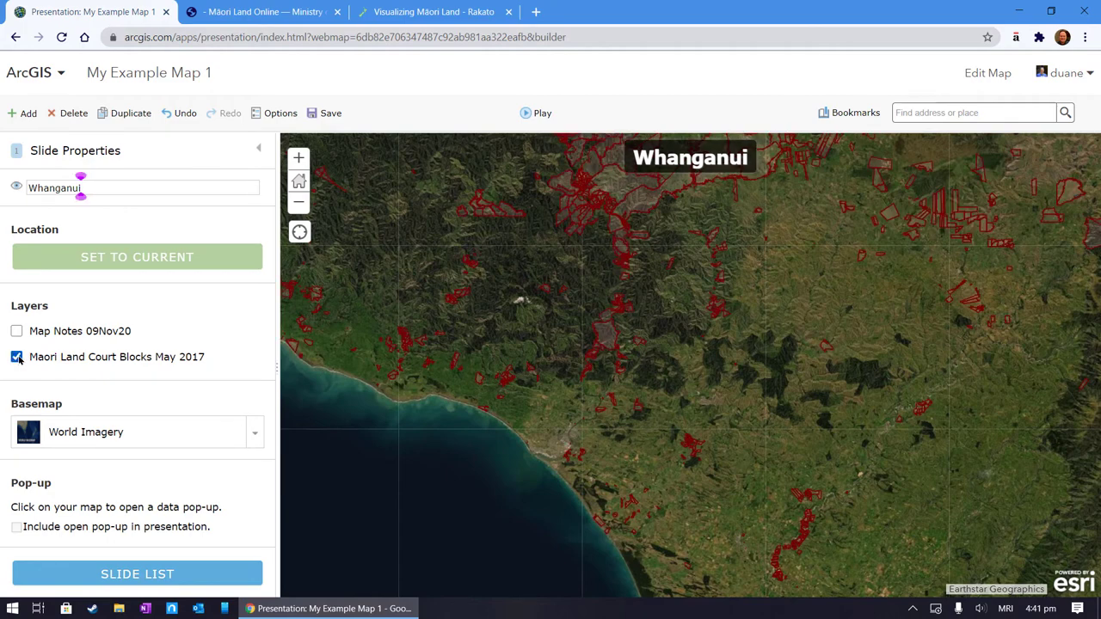
Zoom to the Onetere parcel, add slide 'Onetere No.1 A' set to that view, and save
click(141, 574)
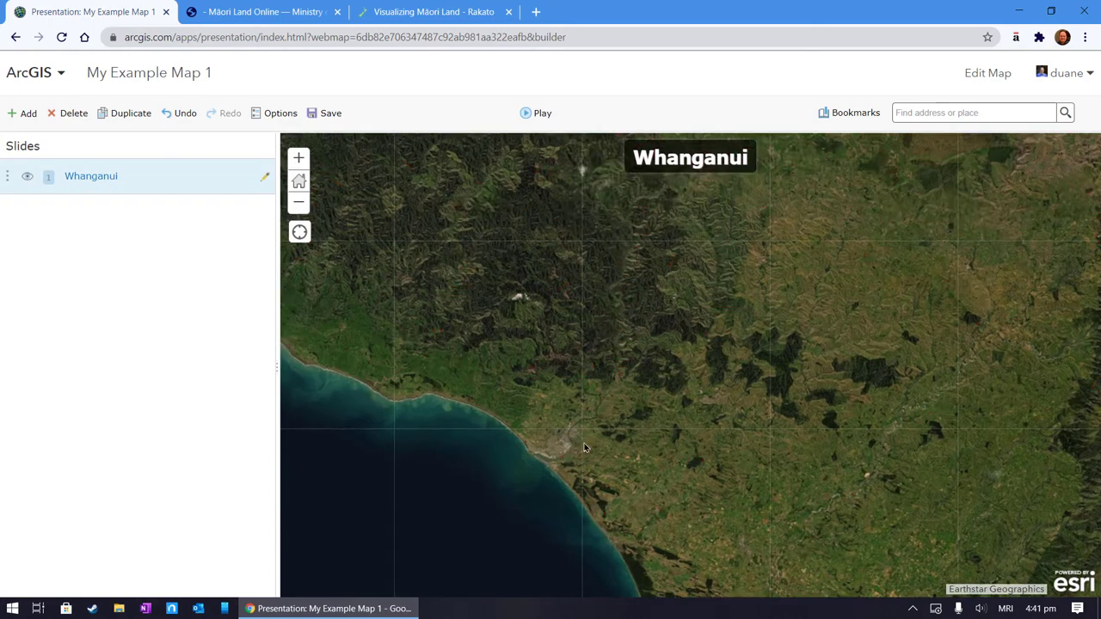
scroll(583, 448, up, 5)
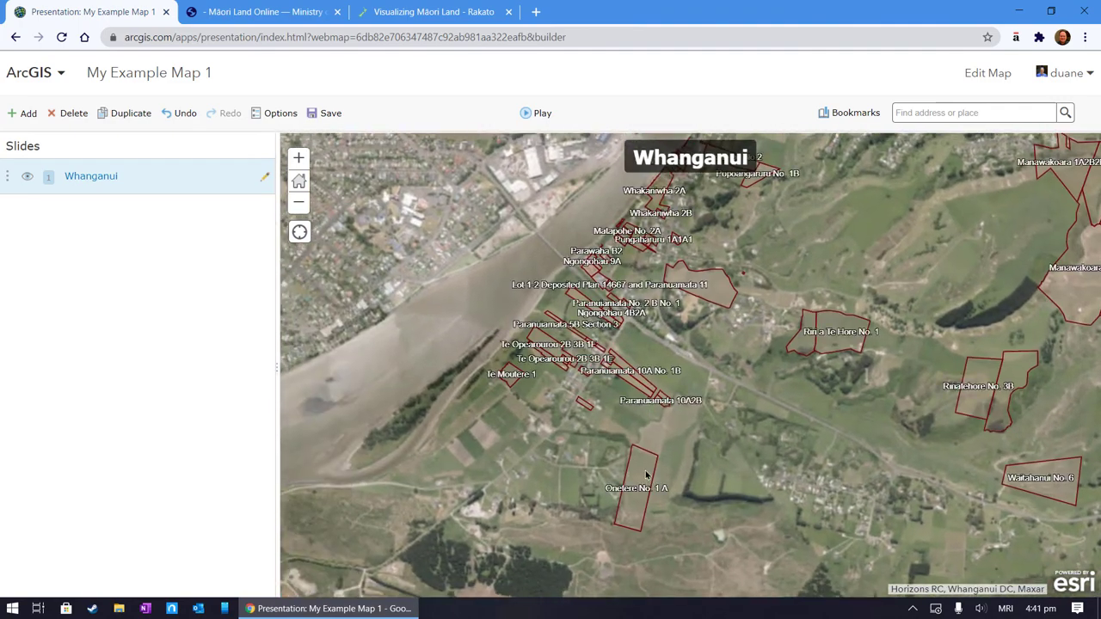
scroll(682, 513, up, 2)
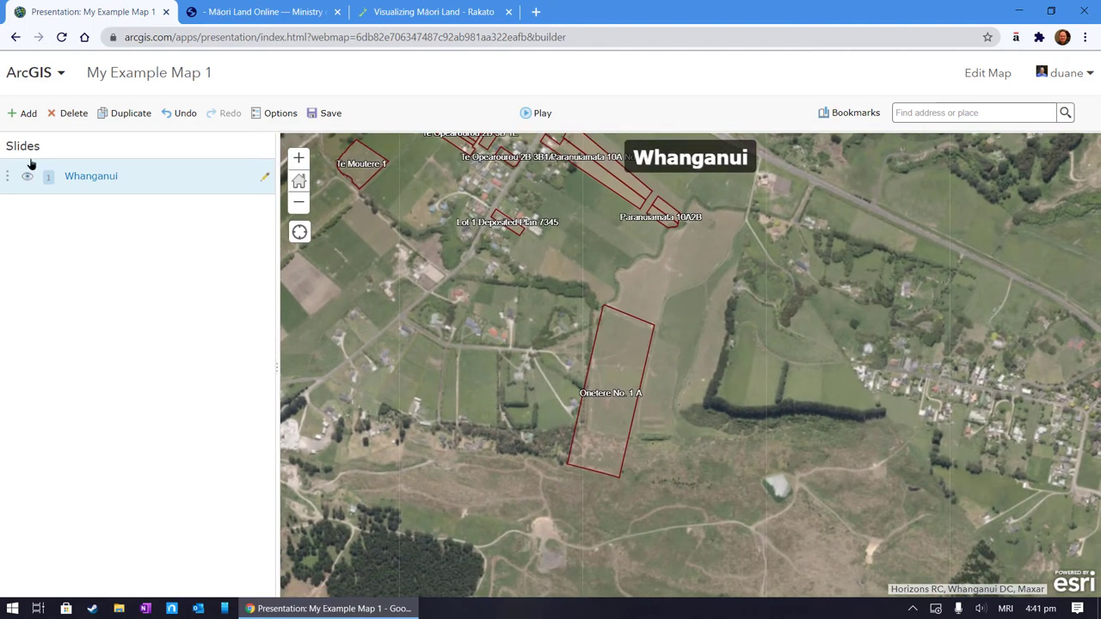
click(21, 116)
click(51, 184)
text(One)
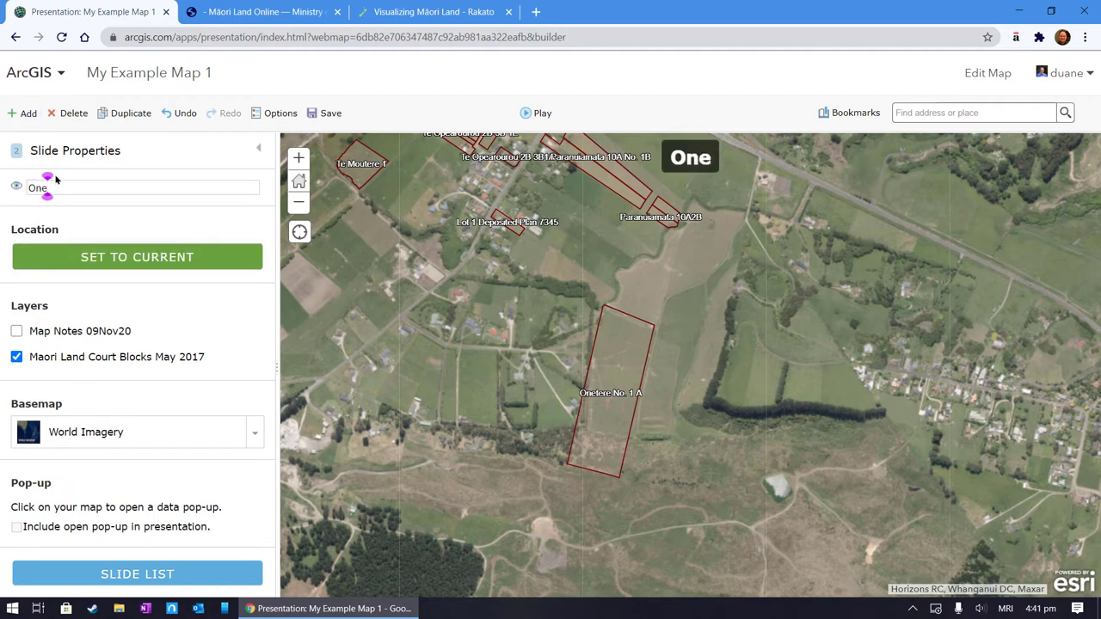
text(tere )
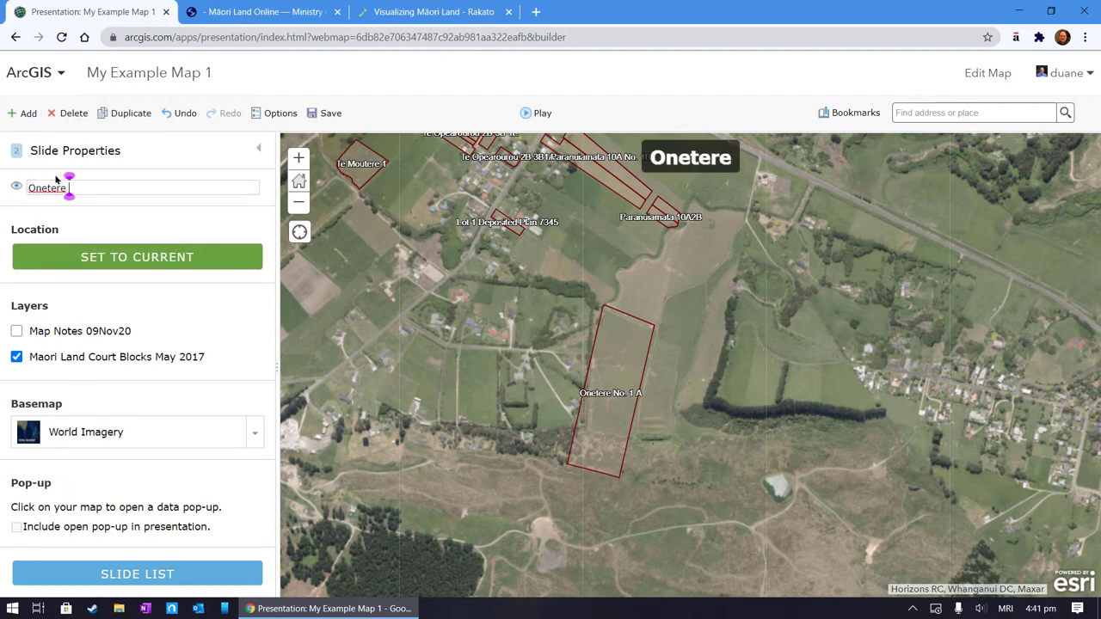
text(No.1)
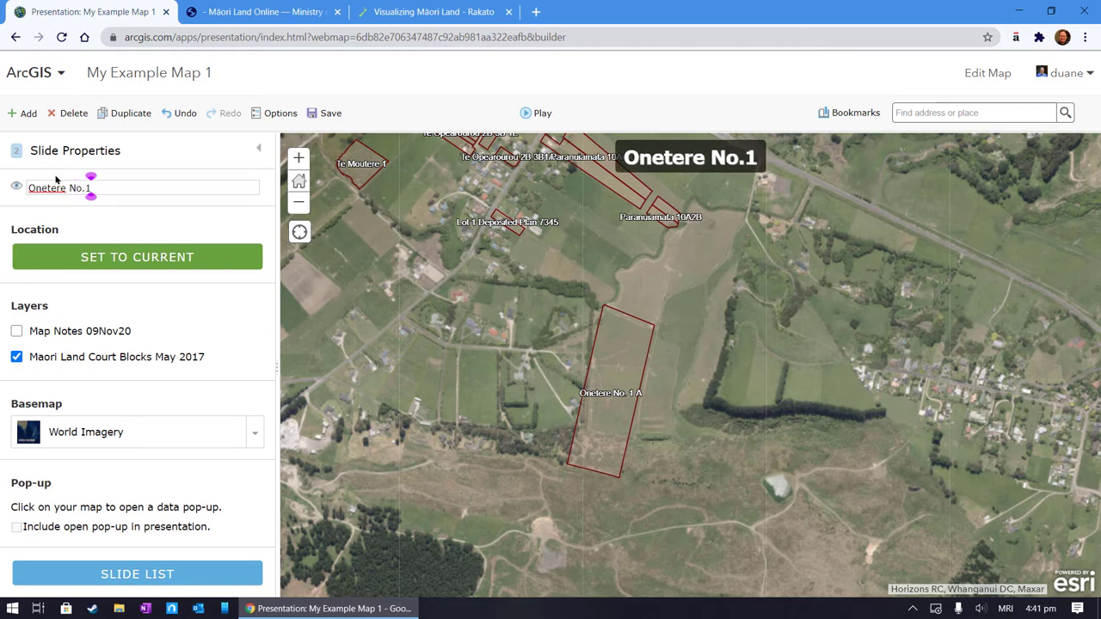
text( A)
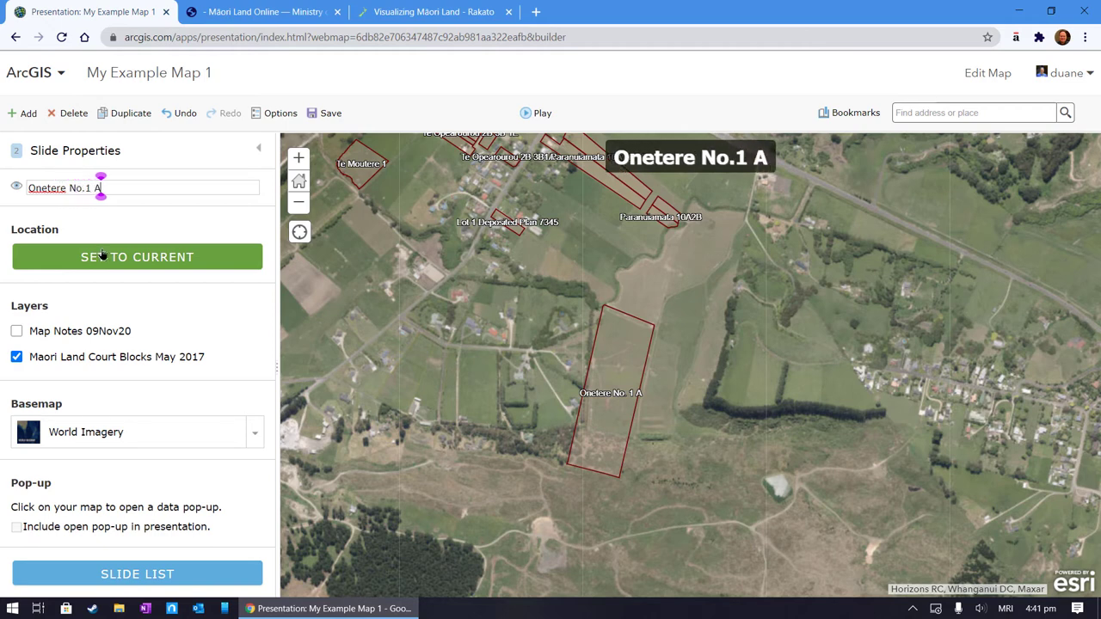
click(106, 262)
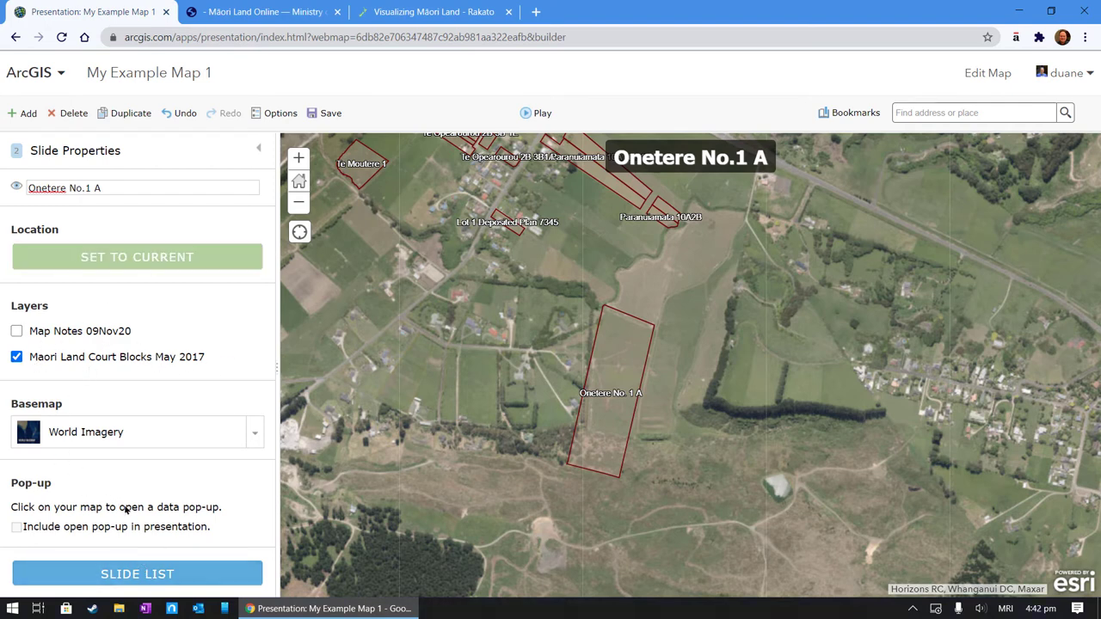
click(326, 114)
Add slide 'So 25510' framed on the riverside SO Plan 25510 parcel in Whanganui town
scroll(435, 388, down, 4)
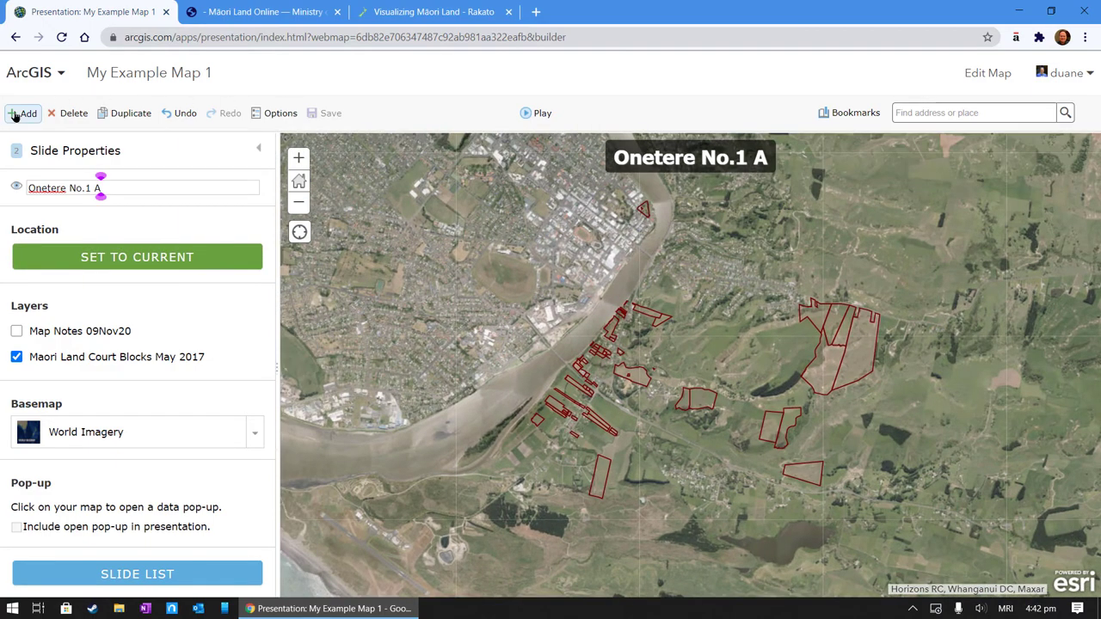
click(17, 113)
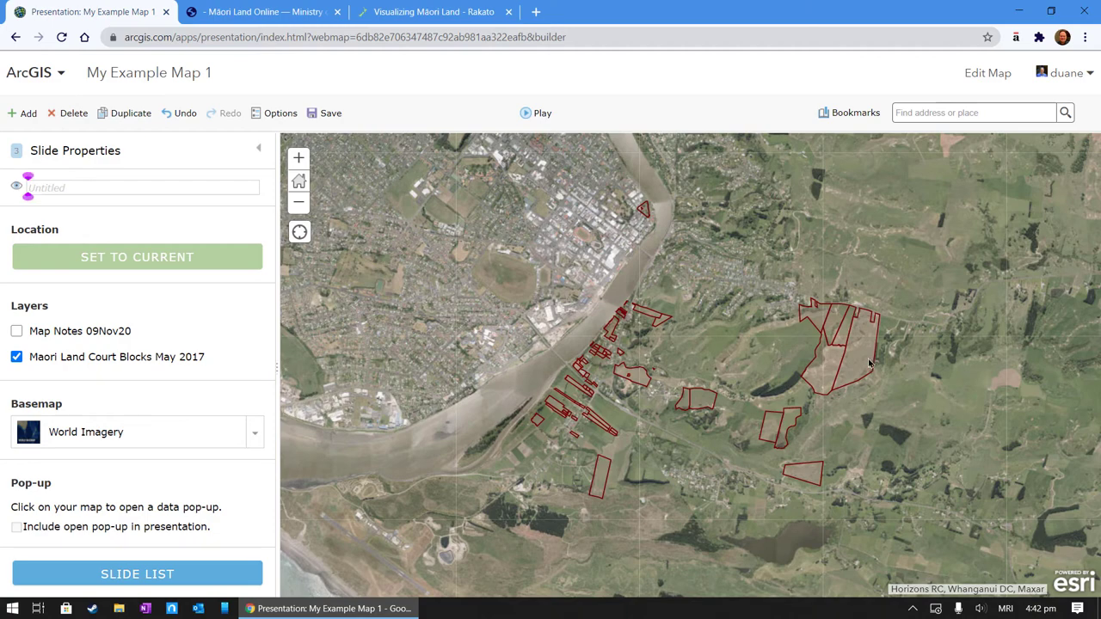
drag(873, 365, 903, 442)
scroll(681, 285, up, 3)
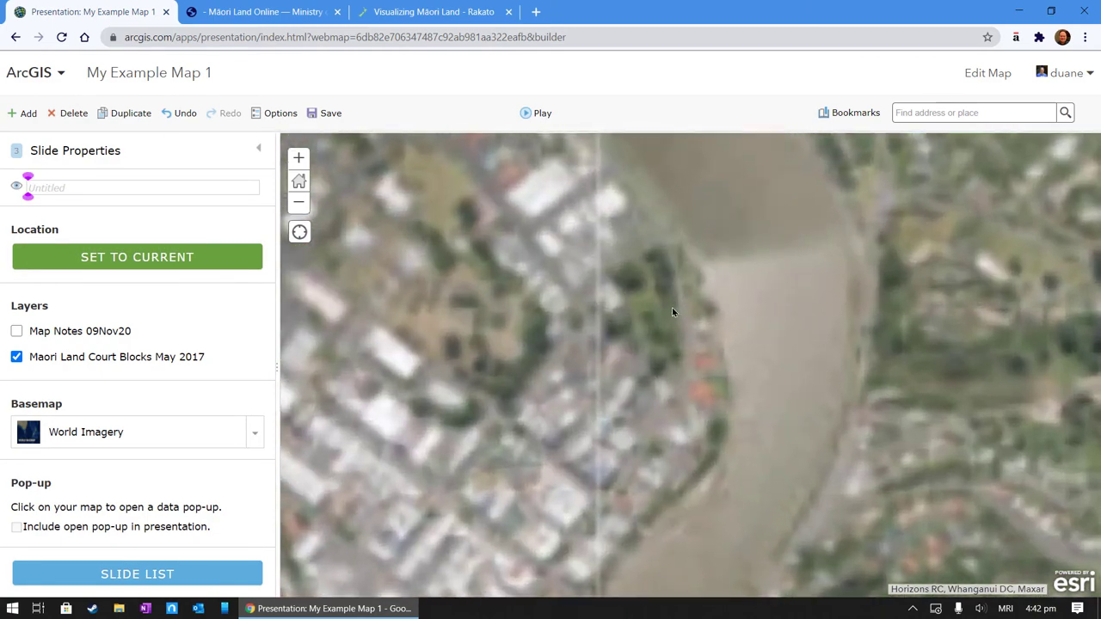
scroll(654, 310, up, 2)
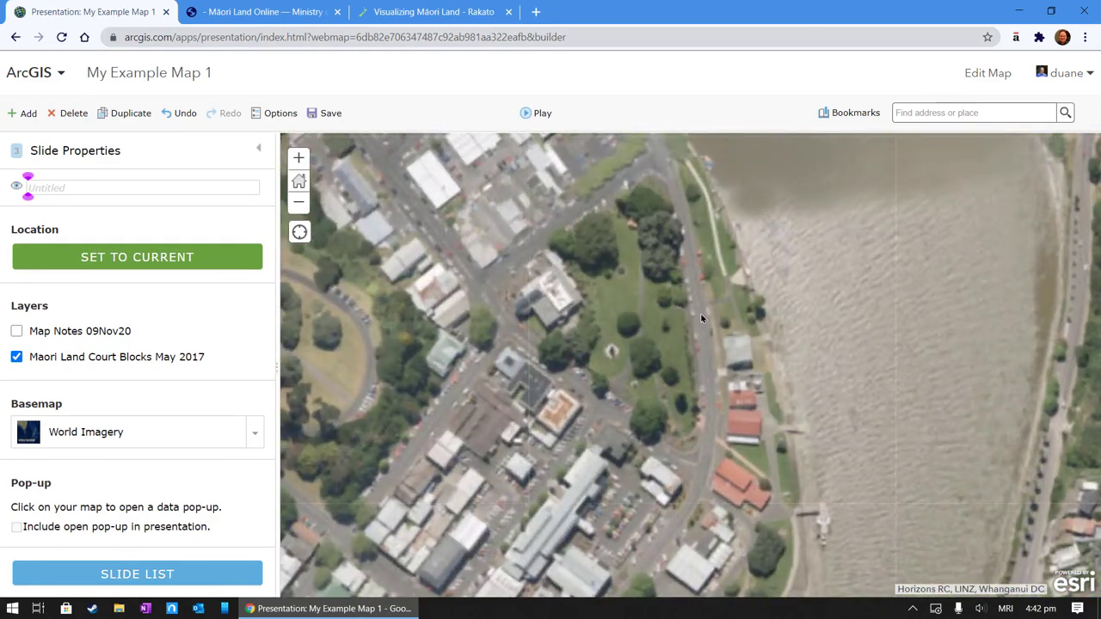
drag(667, 362, 678, 395)
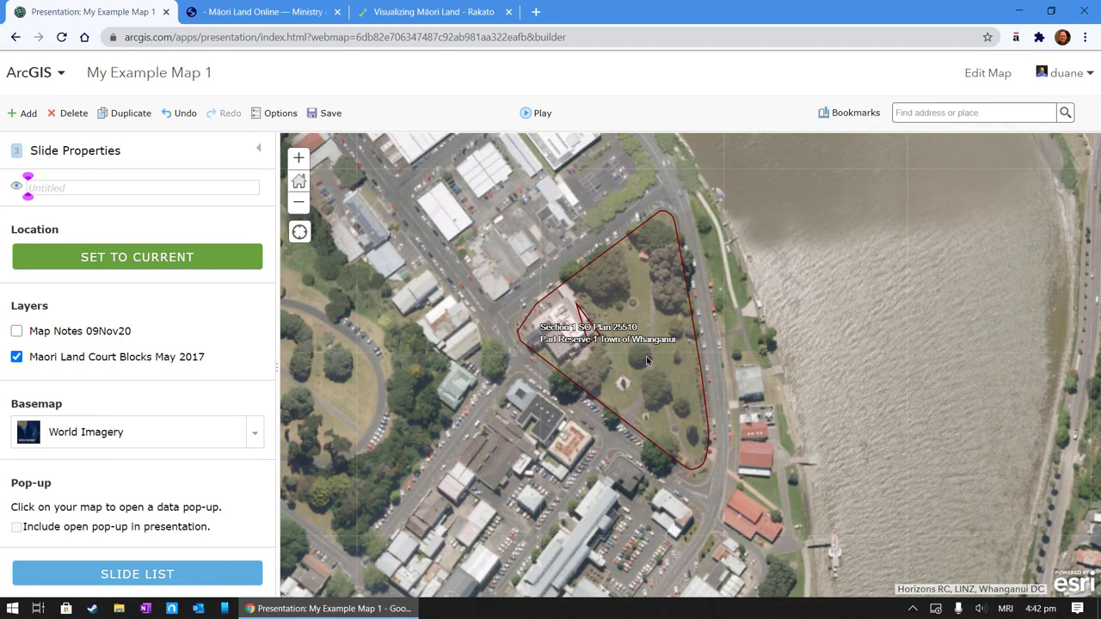
click(68, 188)
text(So 2)
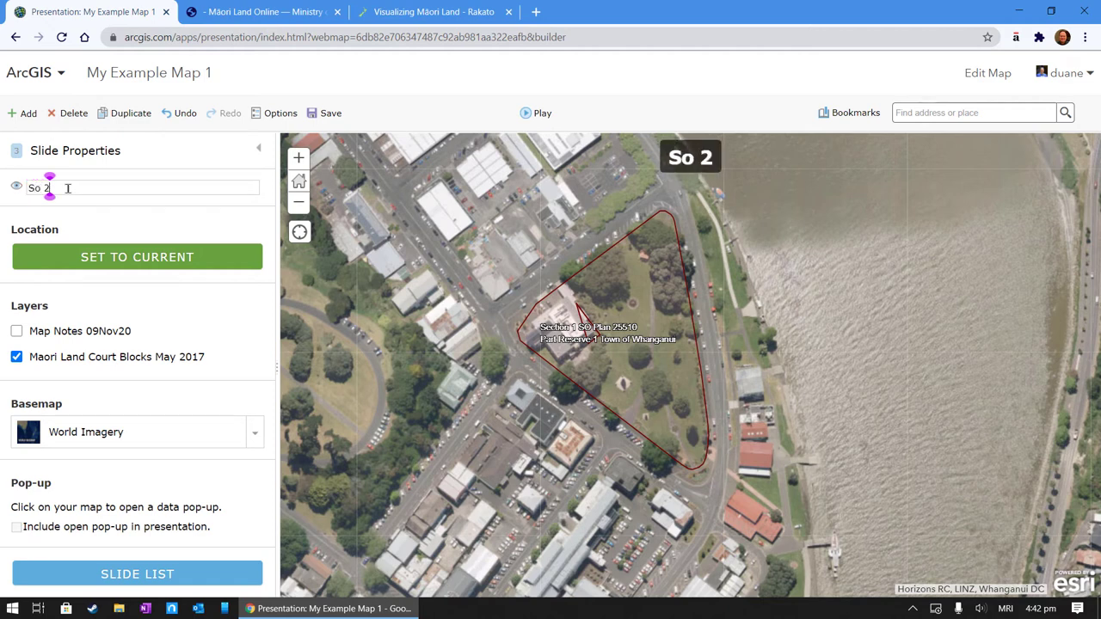
text(5510)
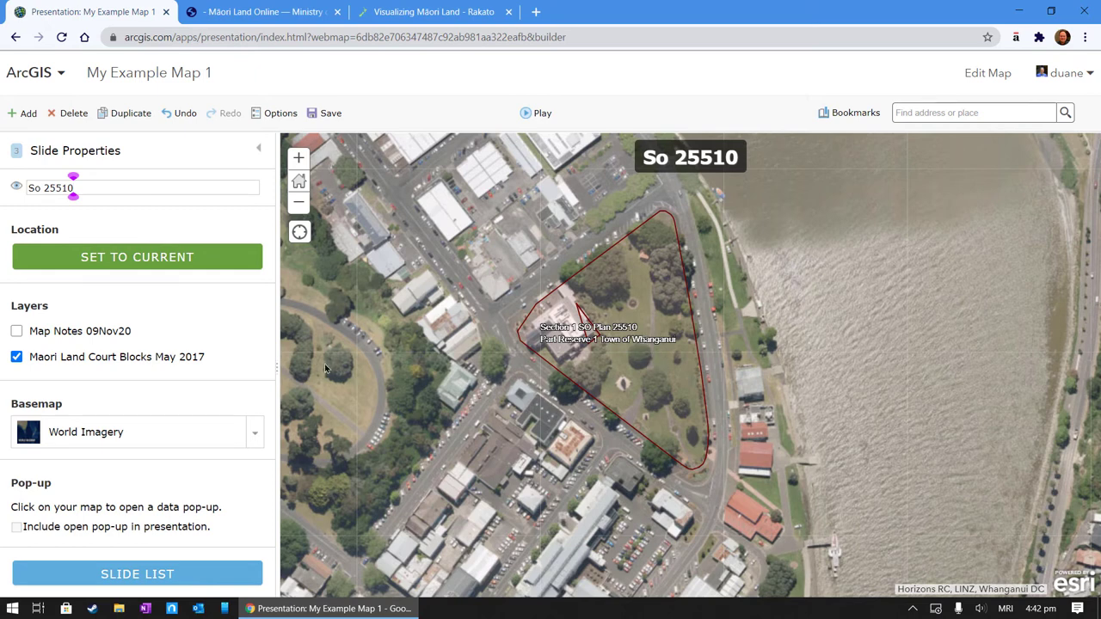
click(129, 258)
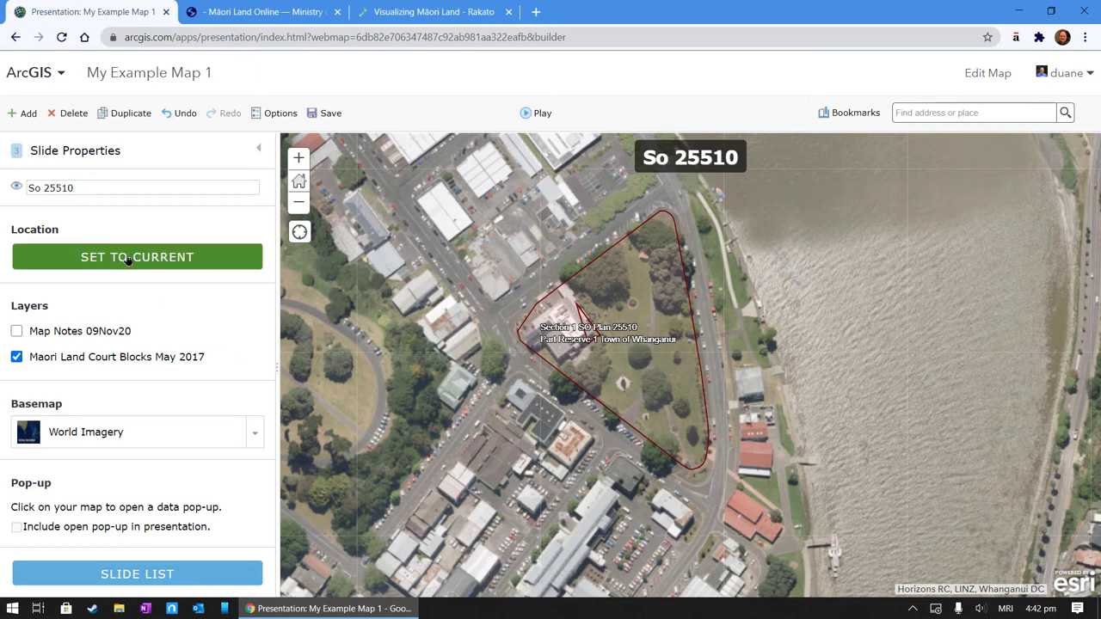
click(23, 358)
click(18, 357)
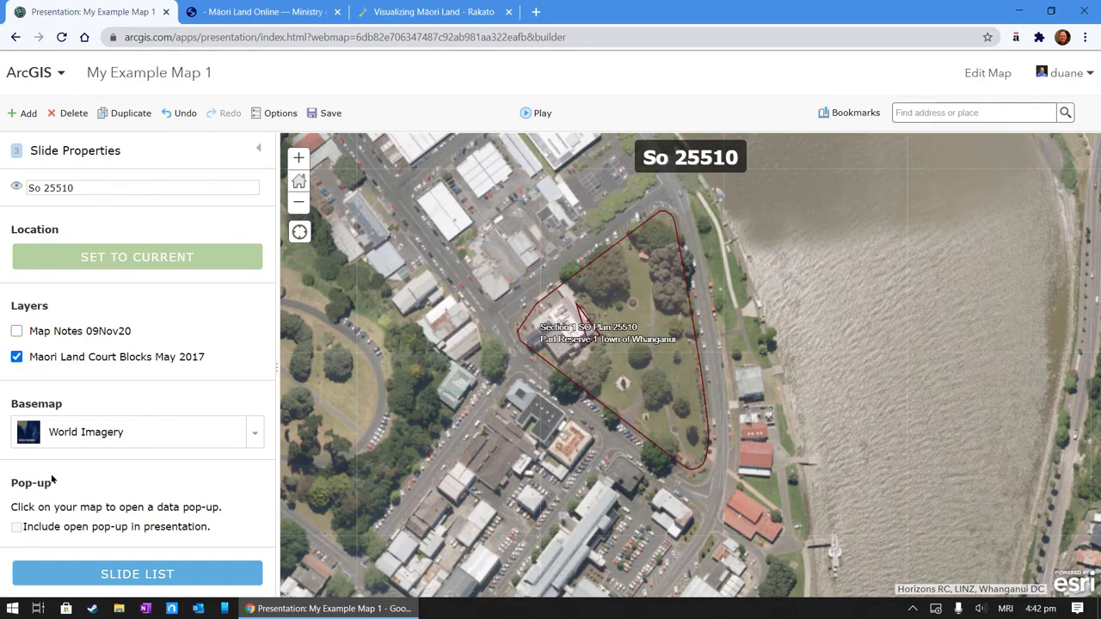
Add a fourth slide and pan along the river to the Waipākura farm blocks
click(26, 113)
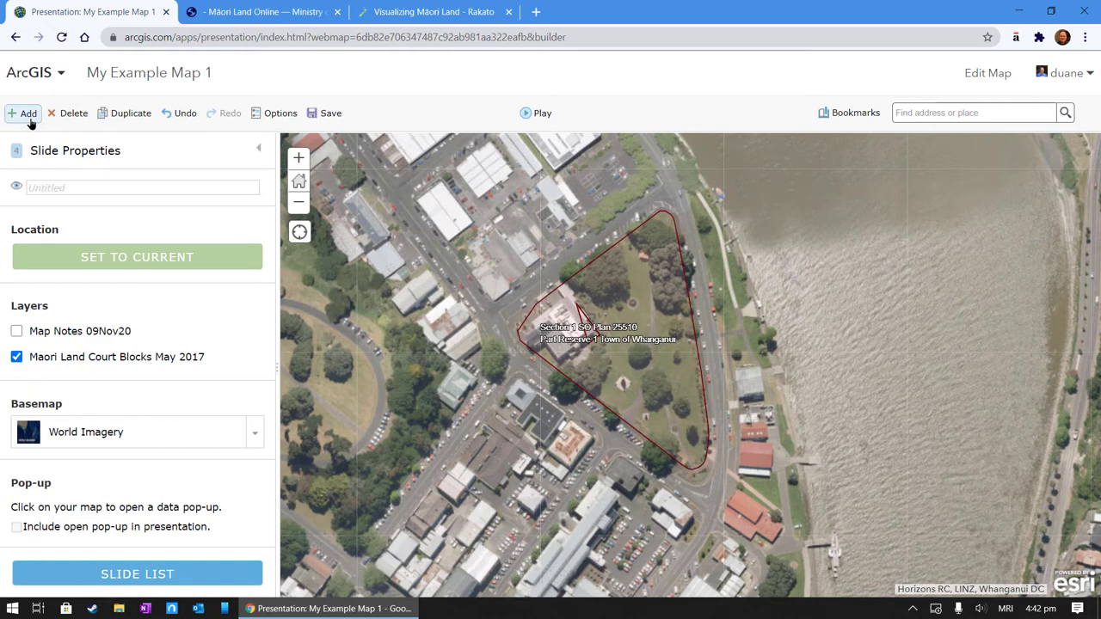
scroll(597, 363, down, 3)
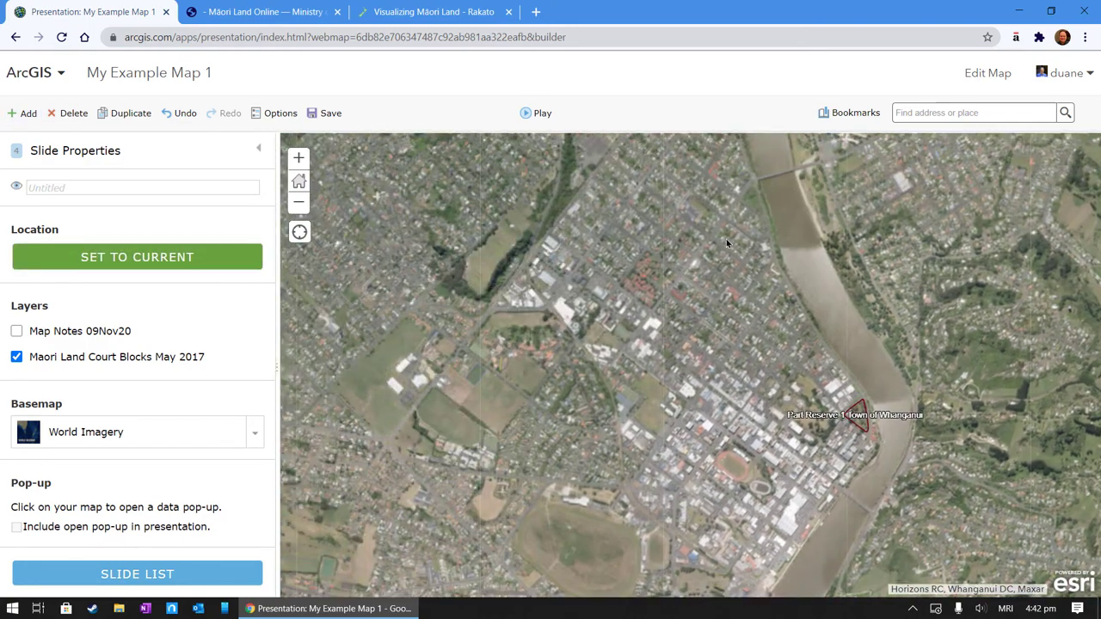
scroll(727, 258, down, 2)
scroll(600, 288, up, 2)
drag(598, 288, 634, 556)
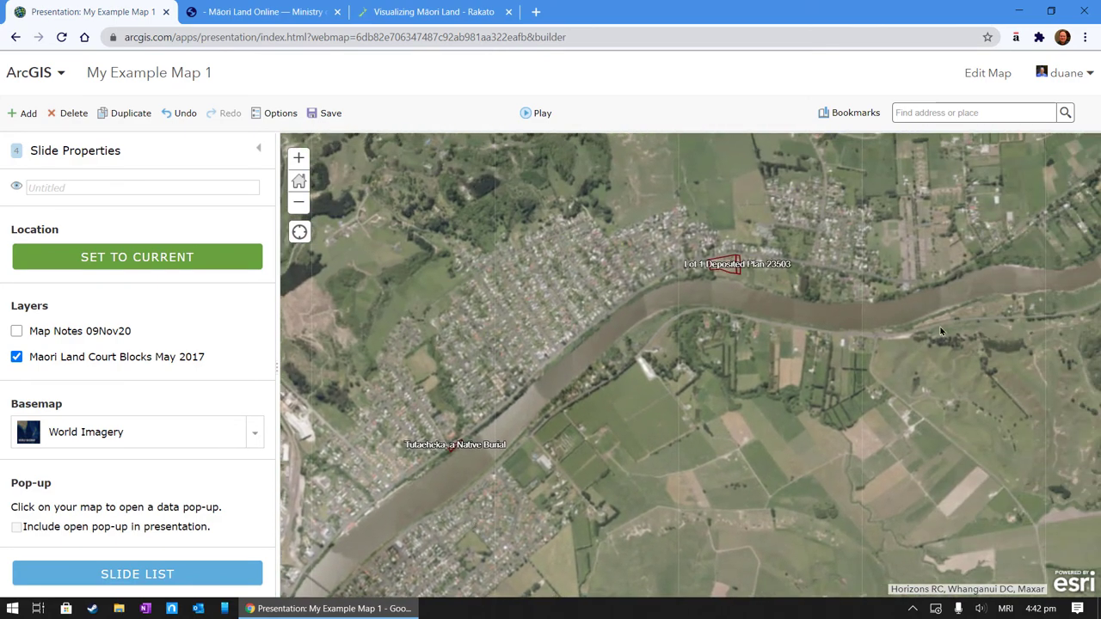
drag(944, 314, 590, 350)
scroll(620, 347, down, 1)
scroll(637, 379, up, 3)
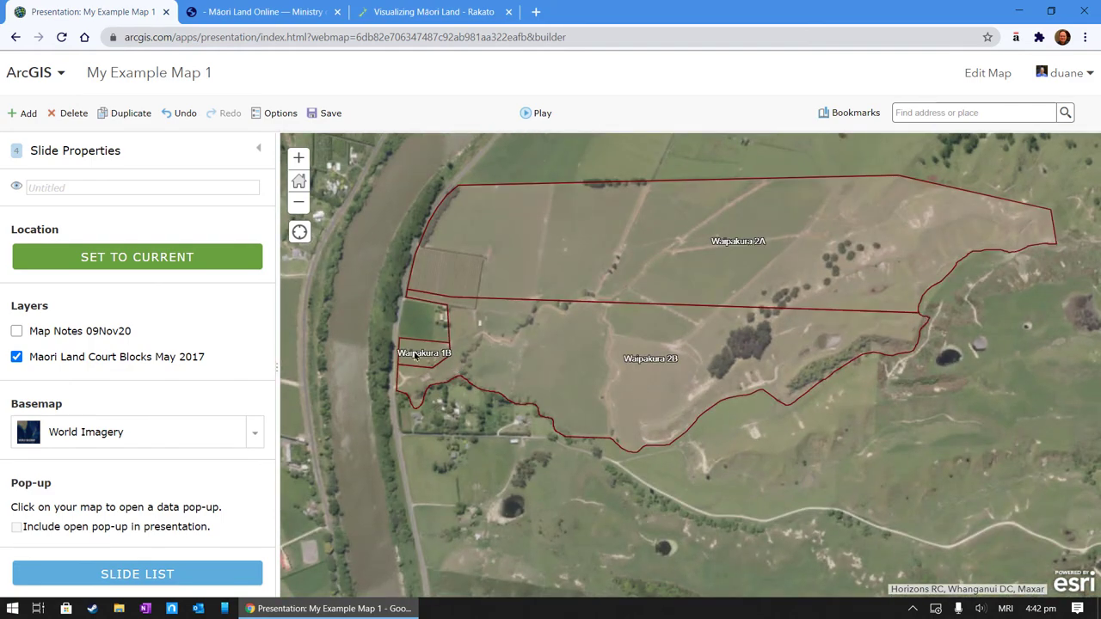
Type the slide title 'Waipākura' and try correcting its ā by hand
click(108, 183)
text(Waipā)
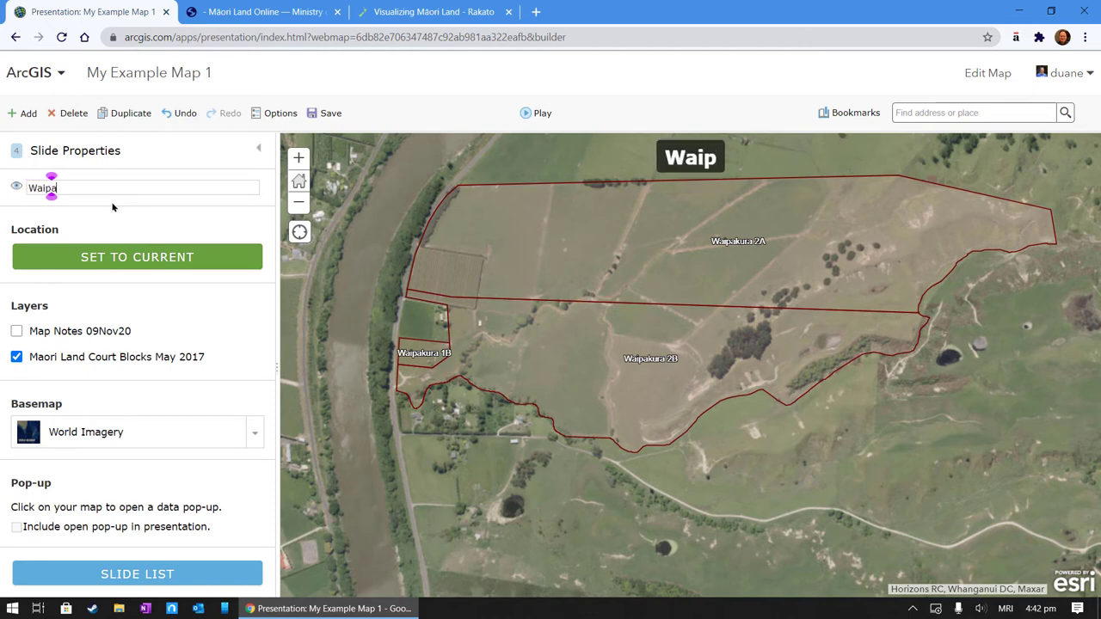
text(kura)
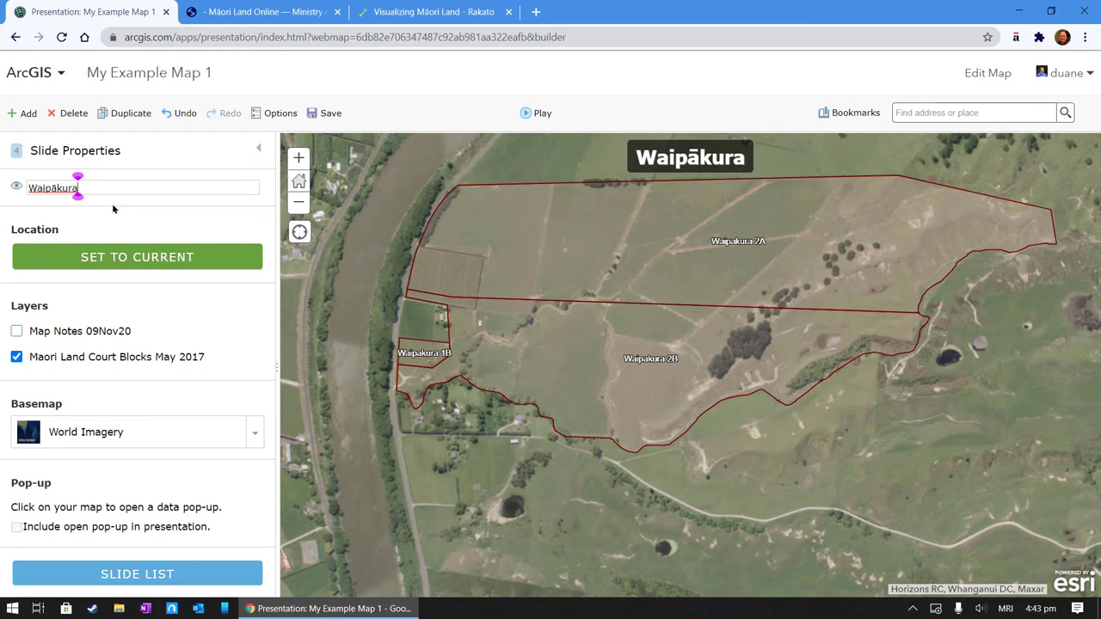
key(Left)
key(Left)
key(Left)
key(Left)
key(Left)
key(Right)
key(BackSpace)
text(ā)
key(BackSpace)
text(a)
Turn off Lazy Macros automatic macron conversion and retype the vowel as a plain a
click(1016, 37)
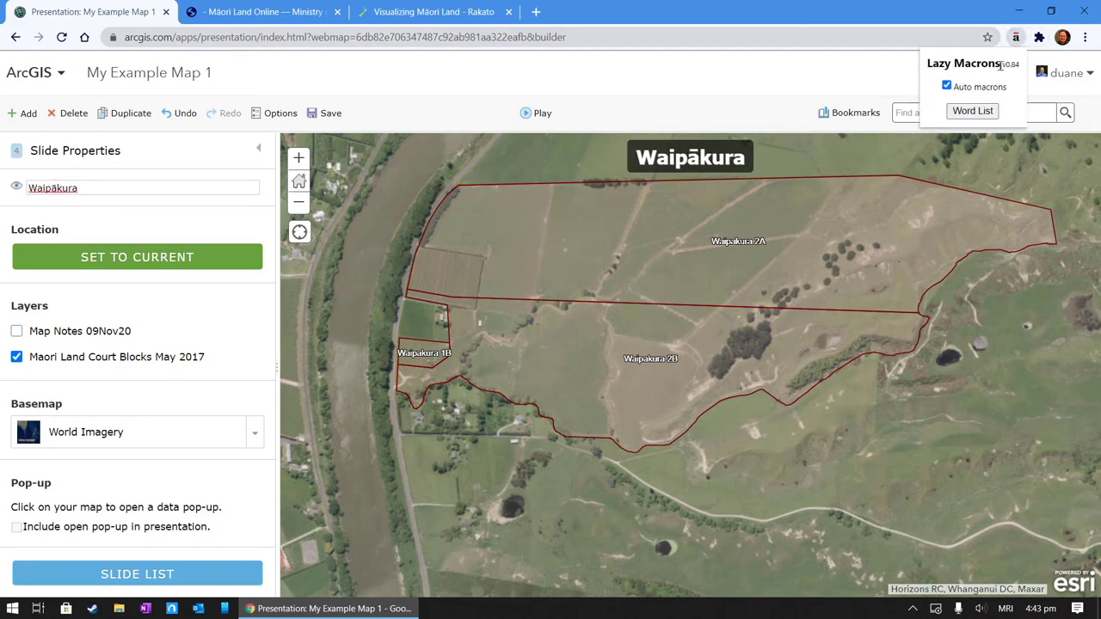
click(947, 85)
click(54, 187)
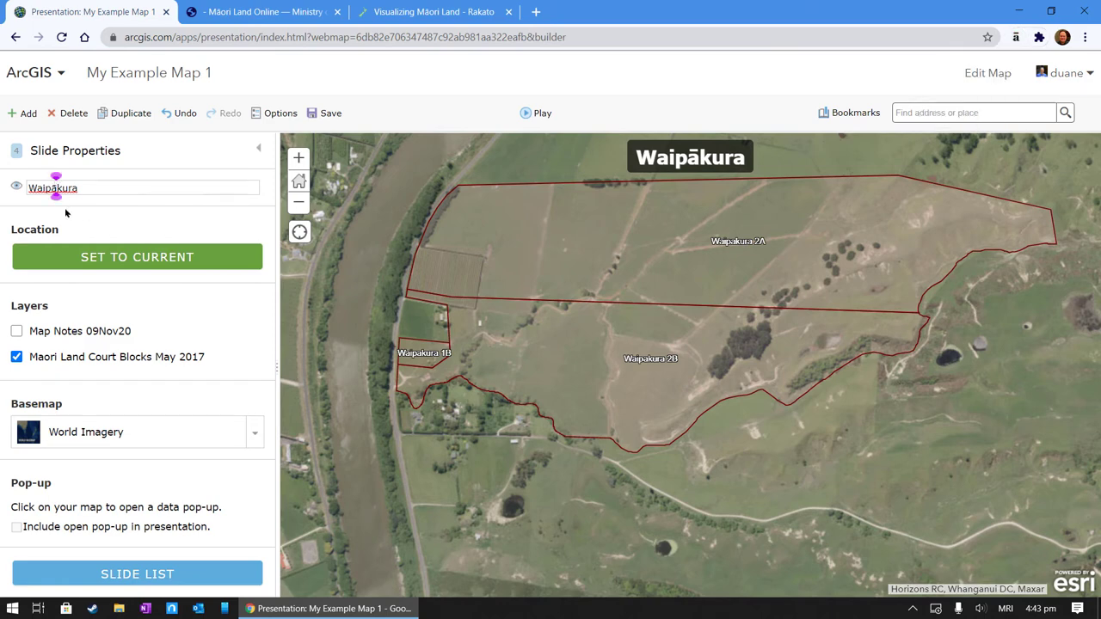
key(BackSpace)
text(a)
key(BackSpace)
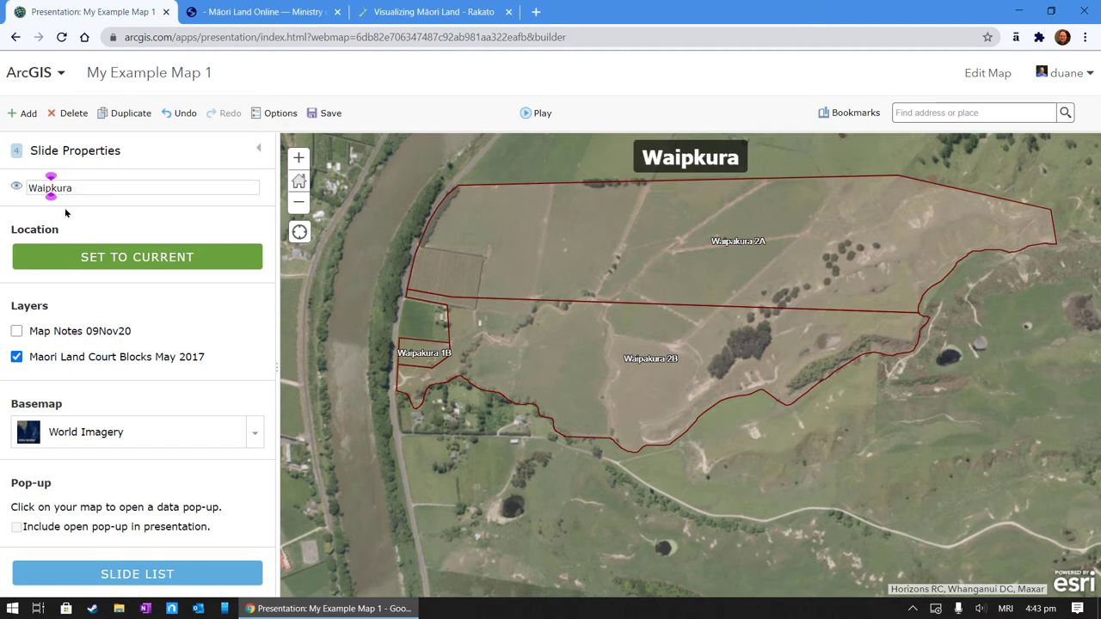
Re-enable Lazy Macros, type 'aa' to produce ā, and set the slide to the current view
click(1016, 37)
click(946, 87)
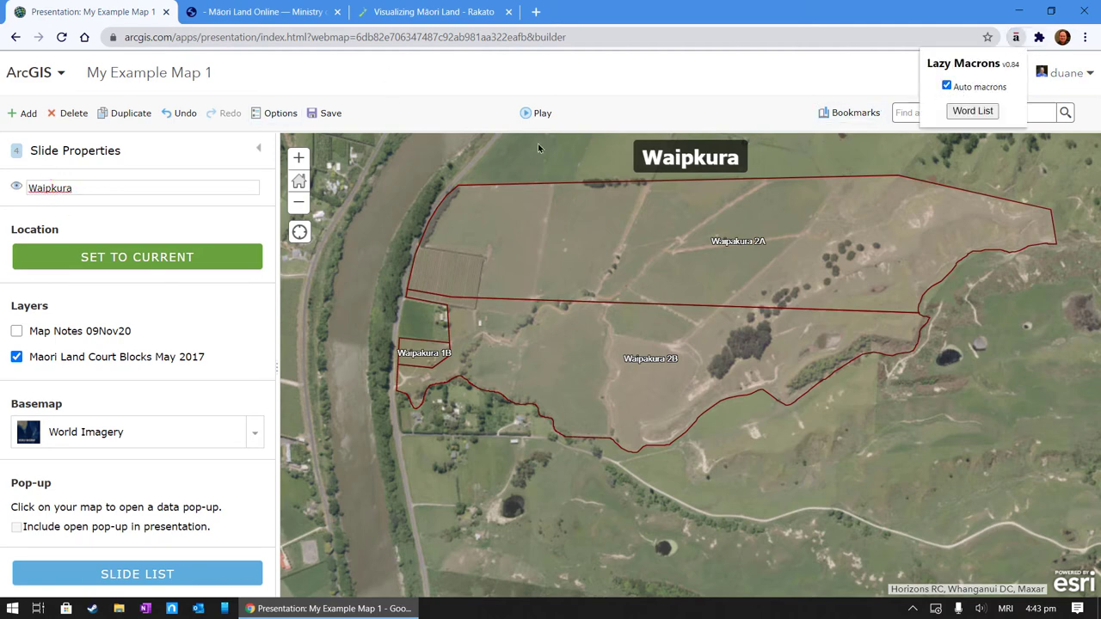
click(48, 187)
text(aa)
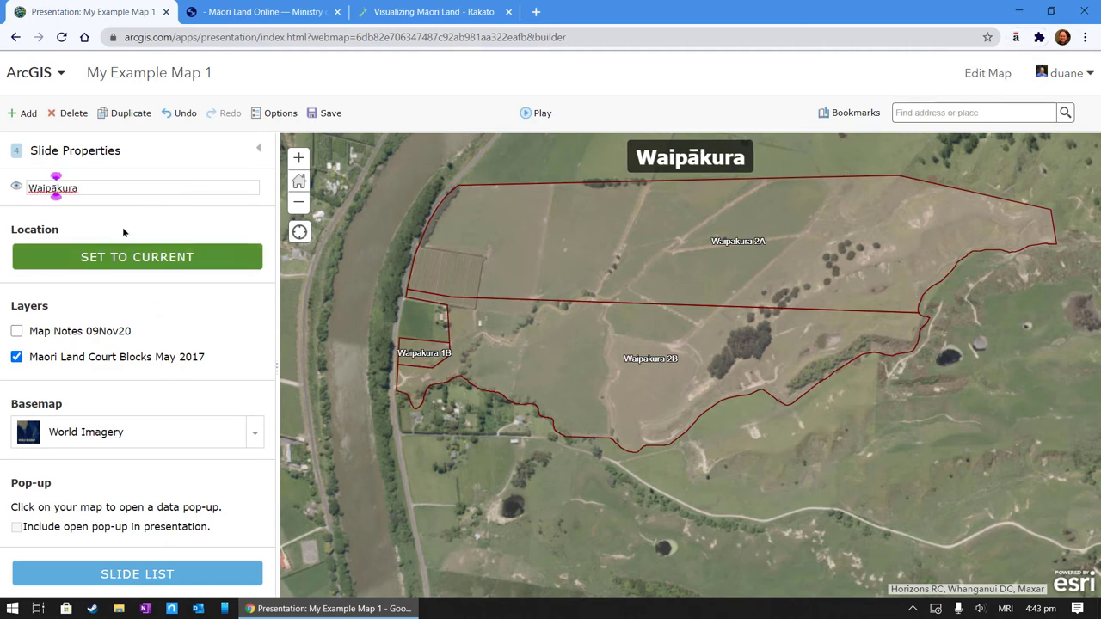
key(End)
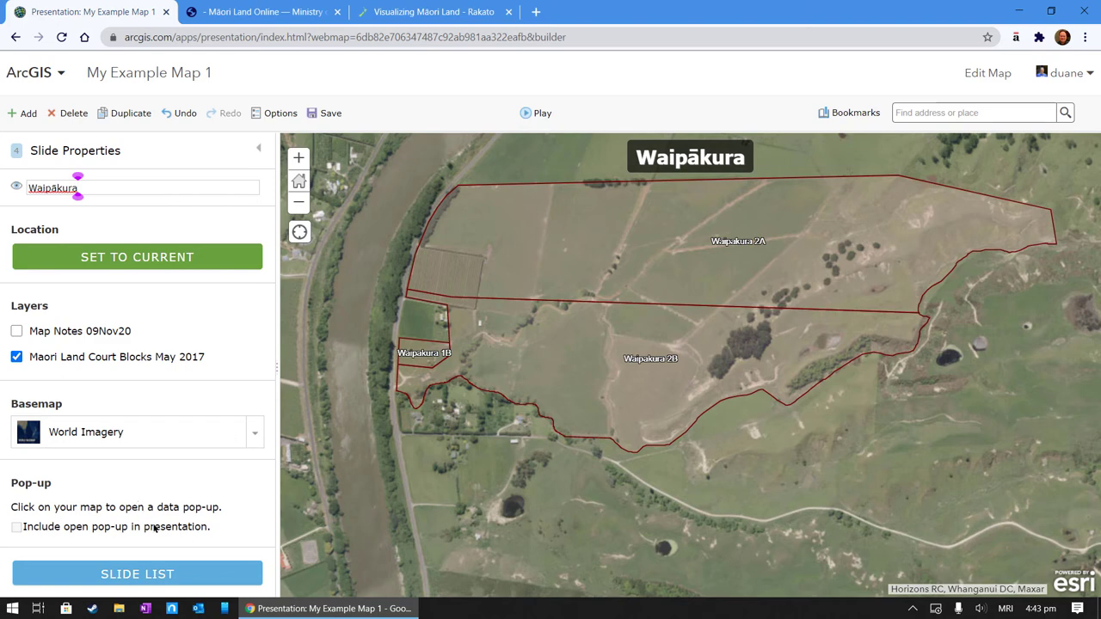
click(165, 261)
click(309, 113)
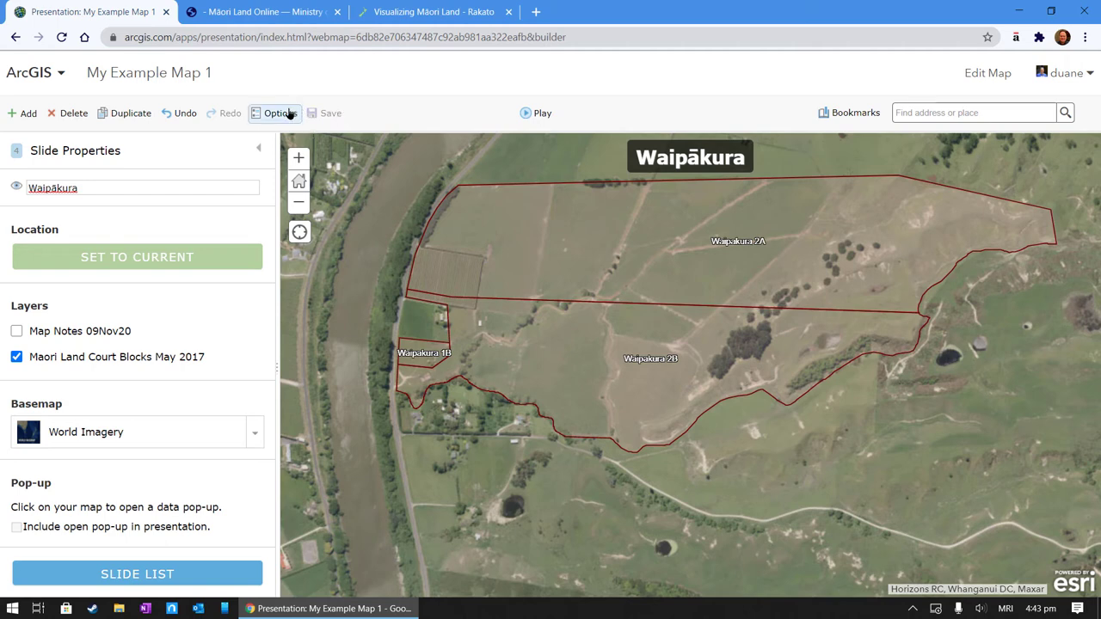
Set the presentation to auto-advance slides after 5 seconds
click(280, 113)
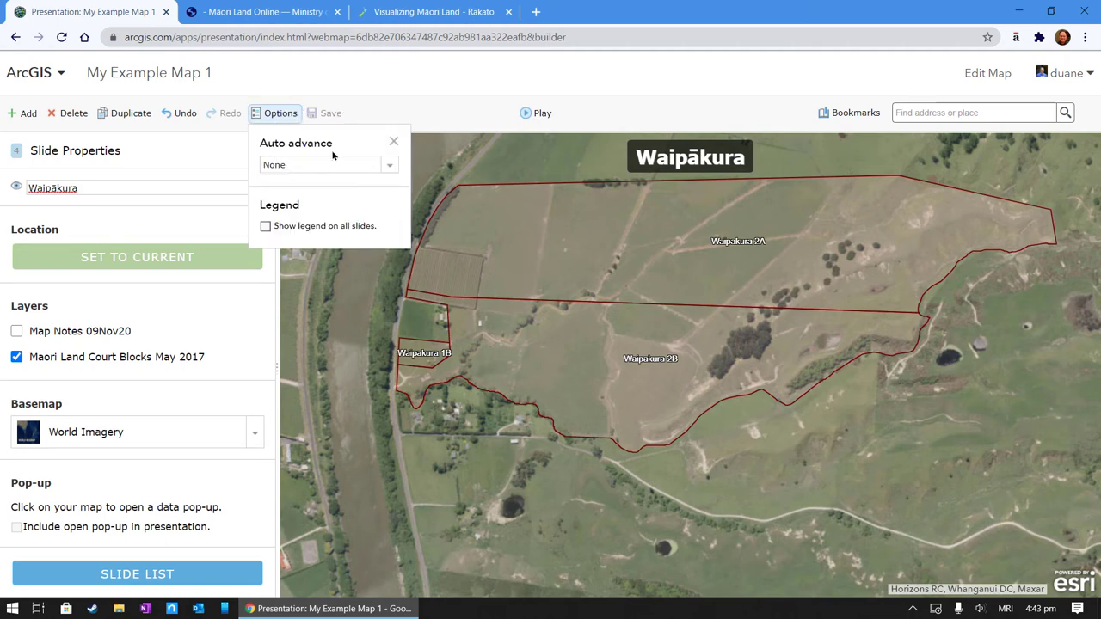
click(389, 166)
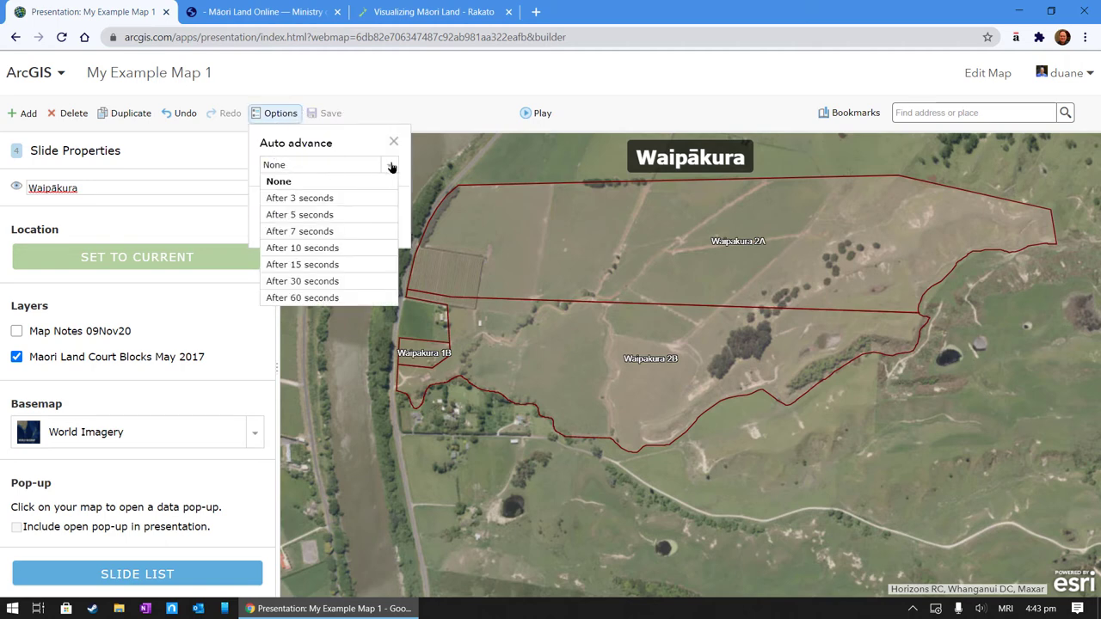
click(362, 215)
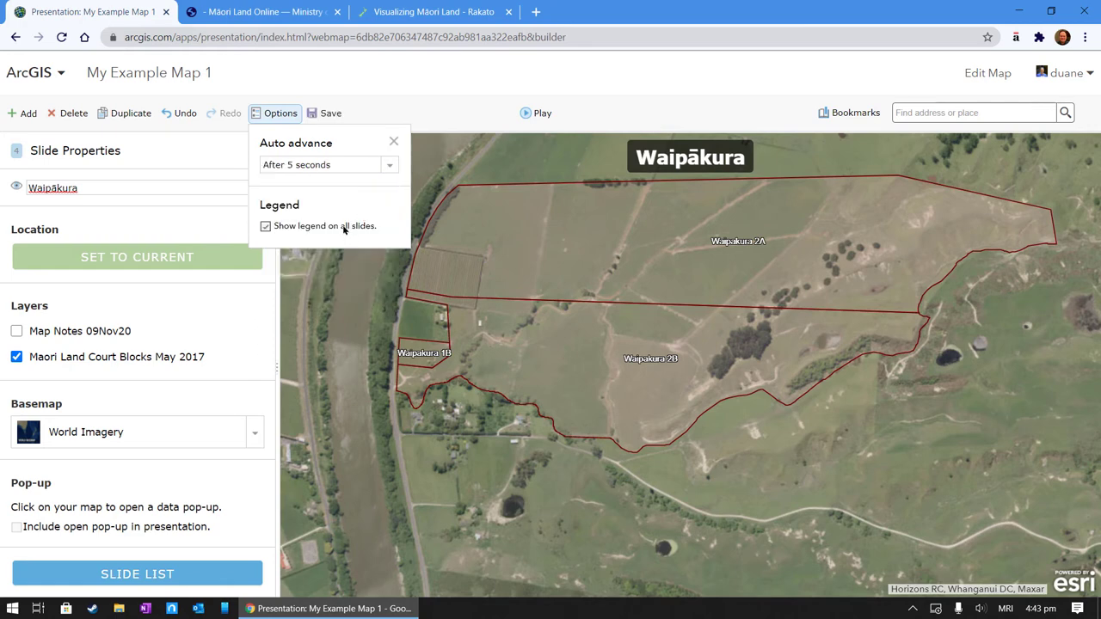
Save the presentation settings, preview it, and return to the presentation builder tab
click(331, 113)
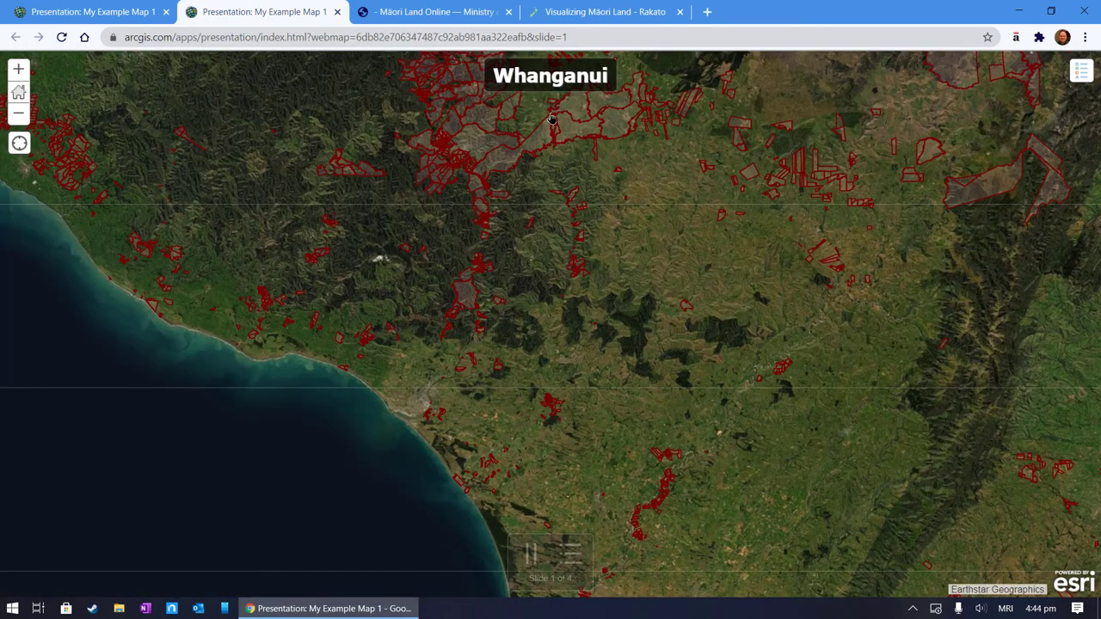
click(277, 35)
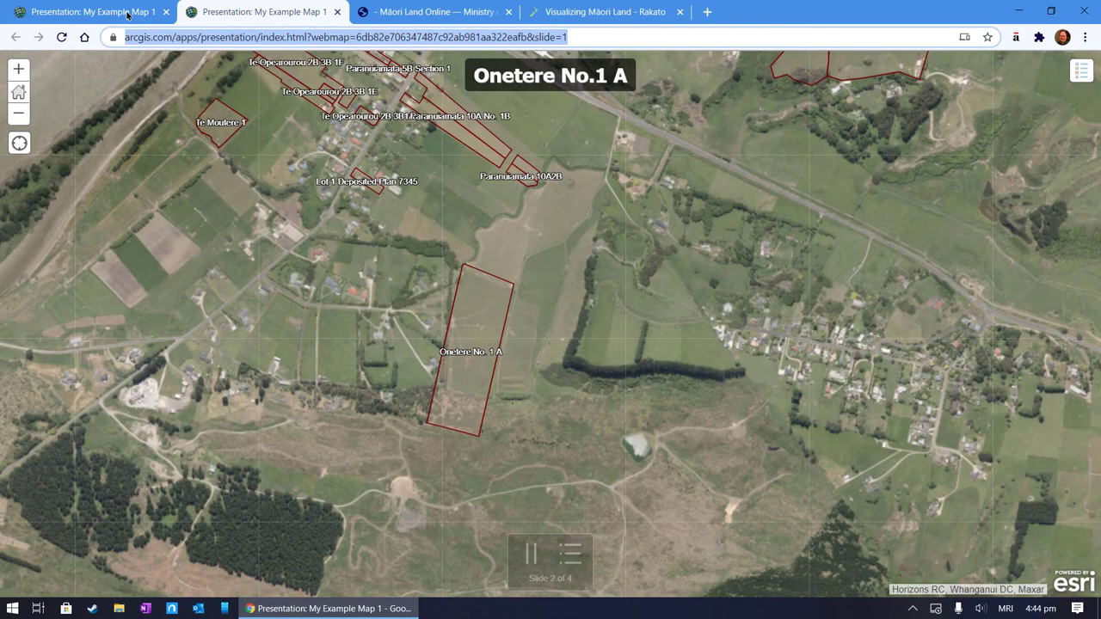
click(126, 14)
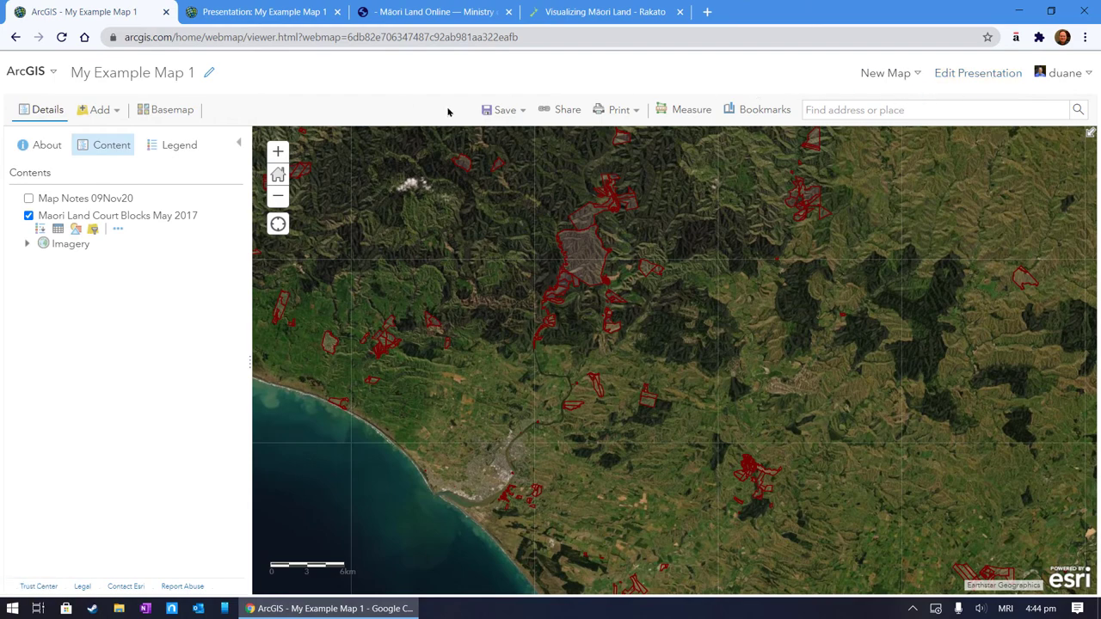
Save My Example Map 1 and share it publicly with Everyone
click(484, 109)
click(485, 135)
click(560, 109)
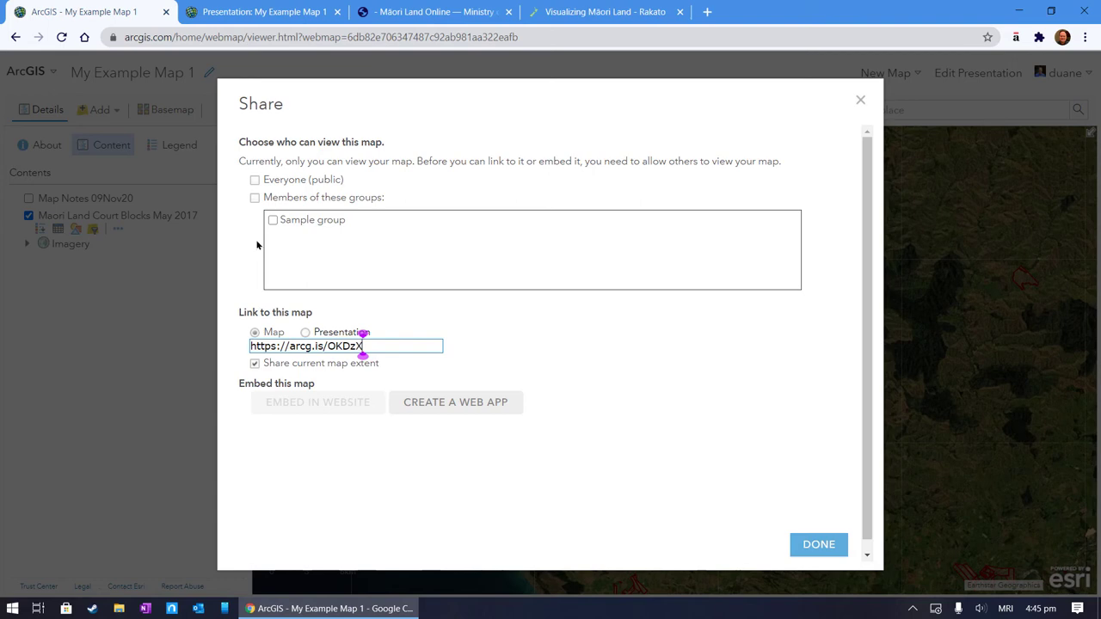
click(255, 181)
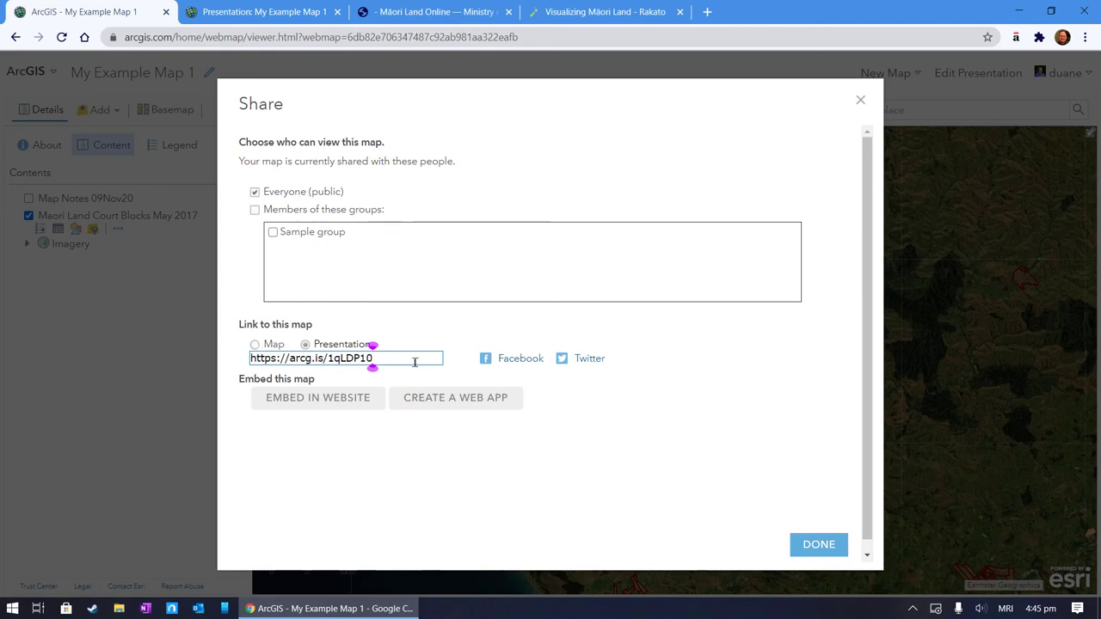
drag(413, 361, 237, 362)
click(255, 344)
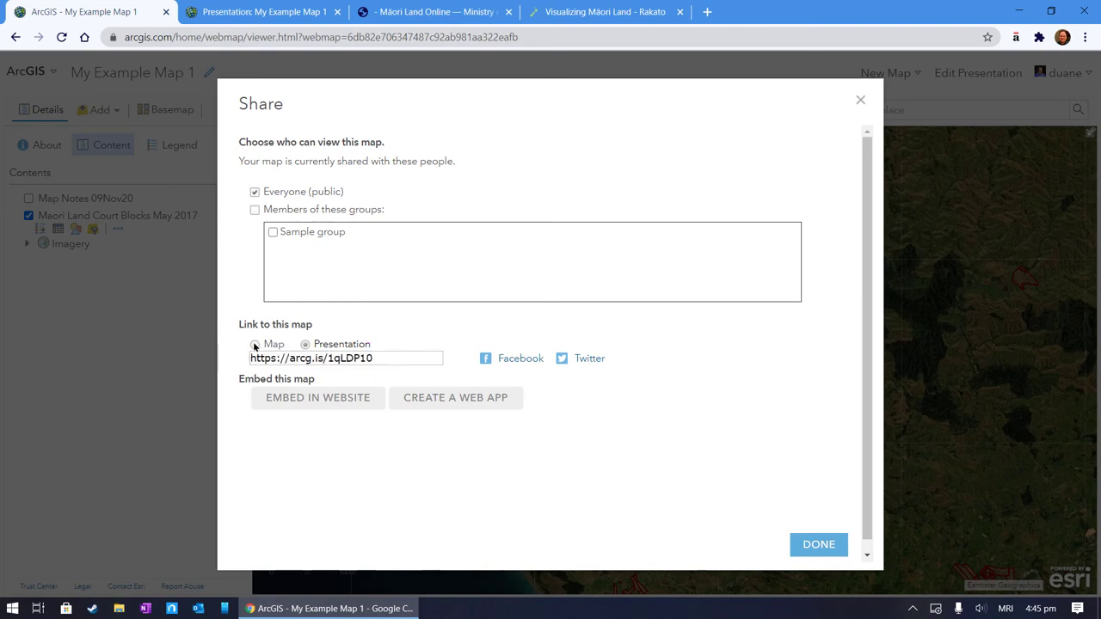
drag(362, 358, 233, 372)
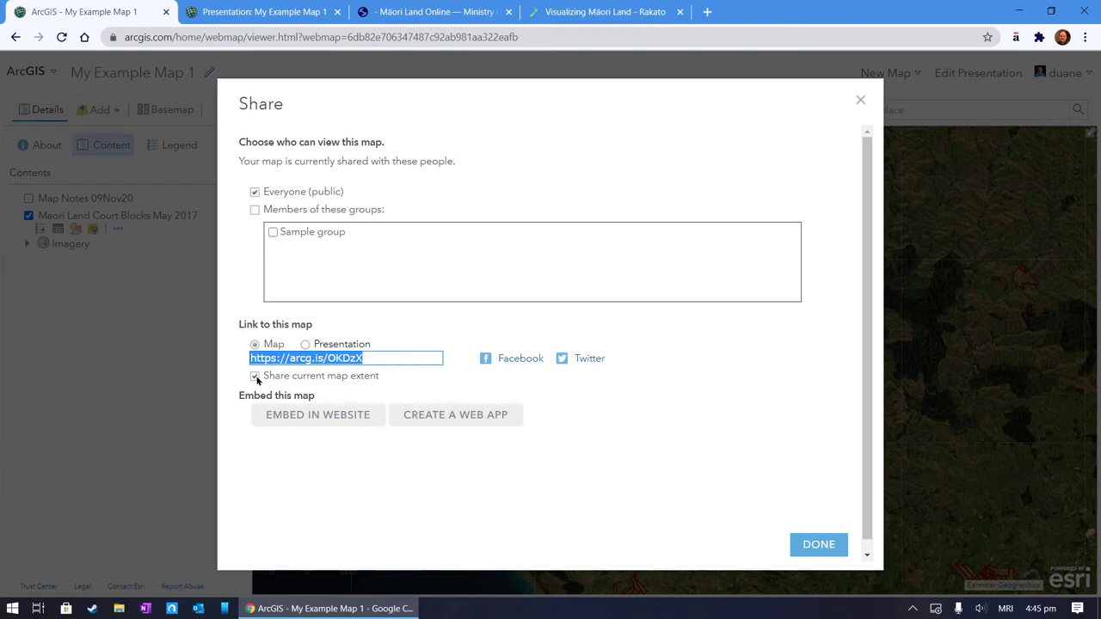
click(256, 376)
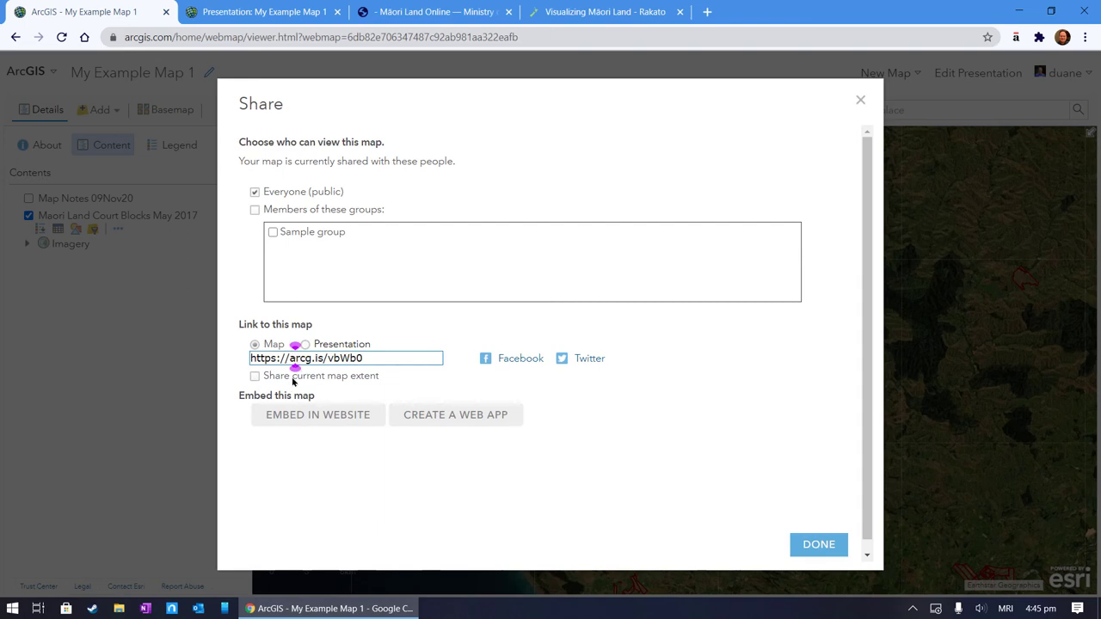
click(259, 378)
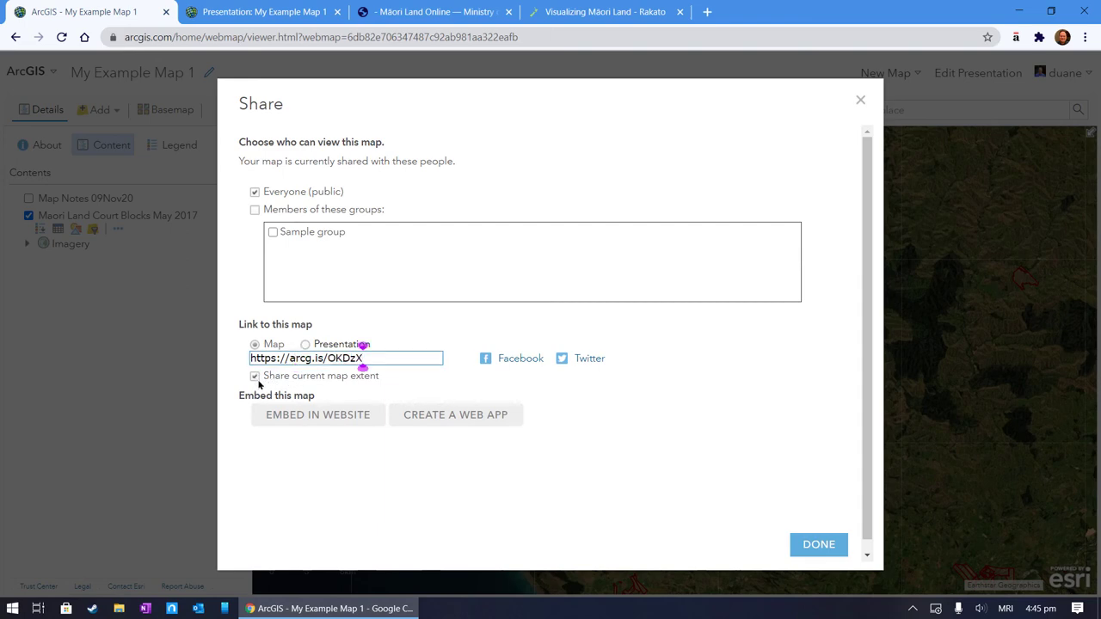
click(326, 357)
key(ctrl+c)
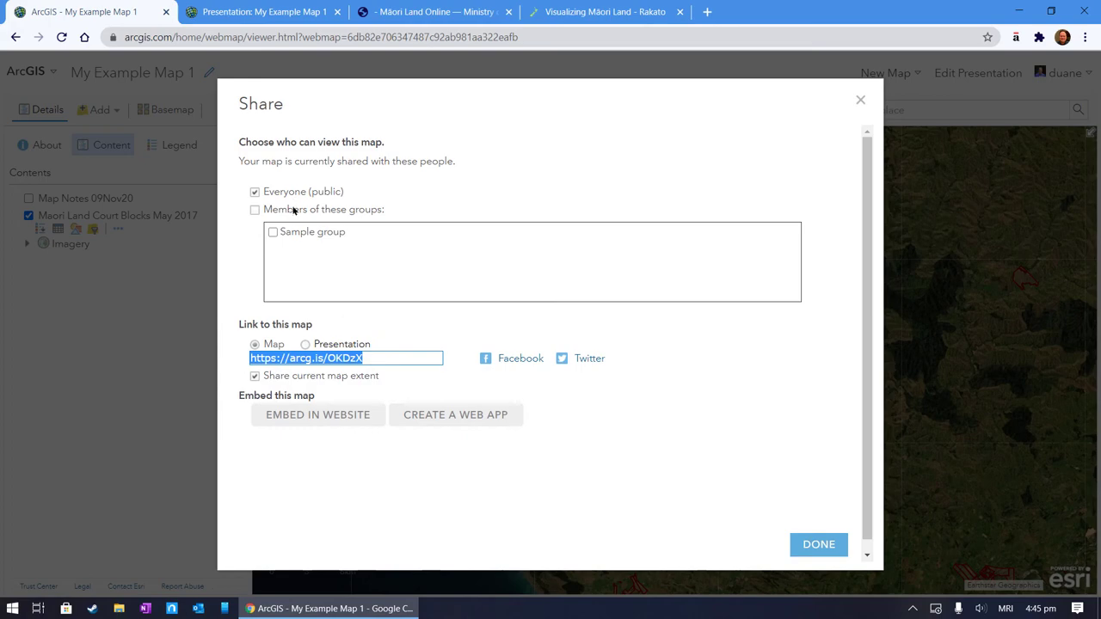
click(818, 540)
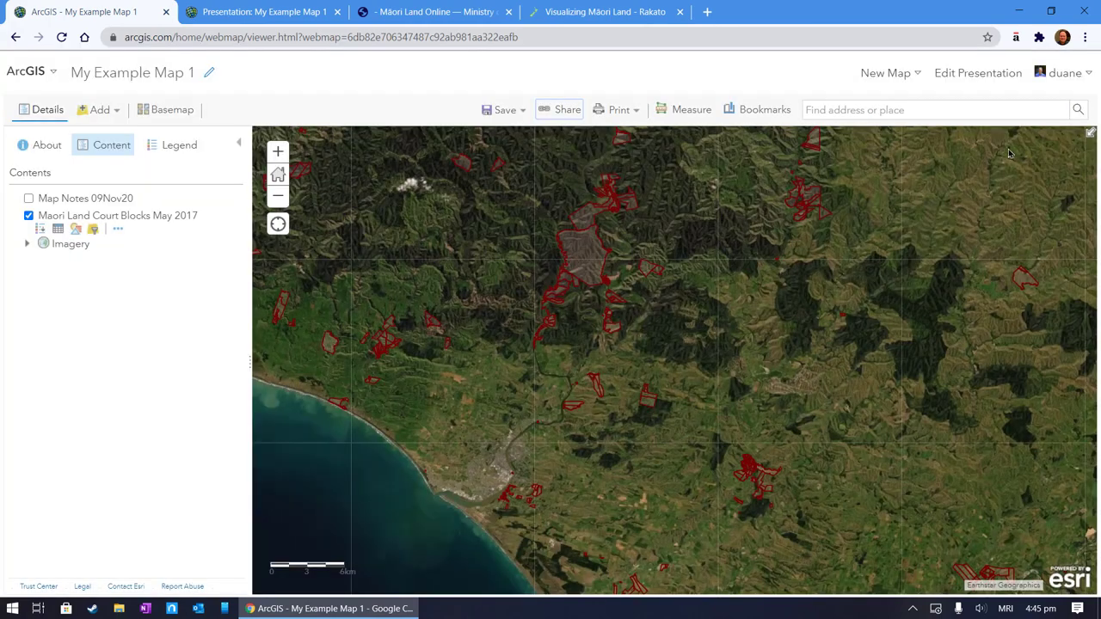
Open the copied map link in a private window, check its layer list, then return to the signed-in window
click(1085, 37)
click(963, 91)
key(ctrl+v)
key(Return)
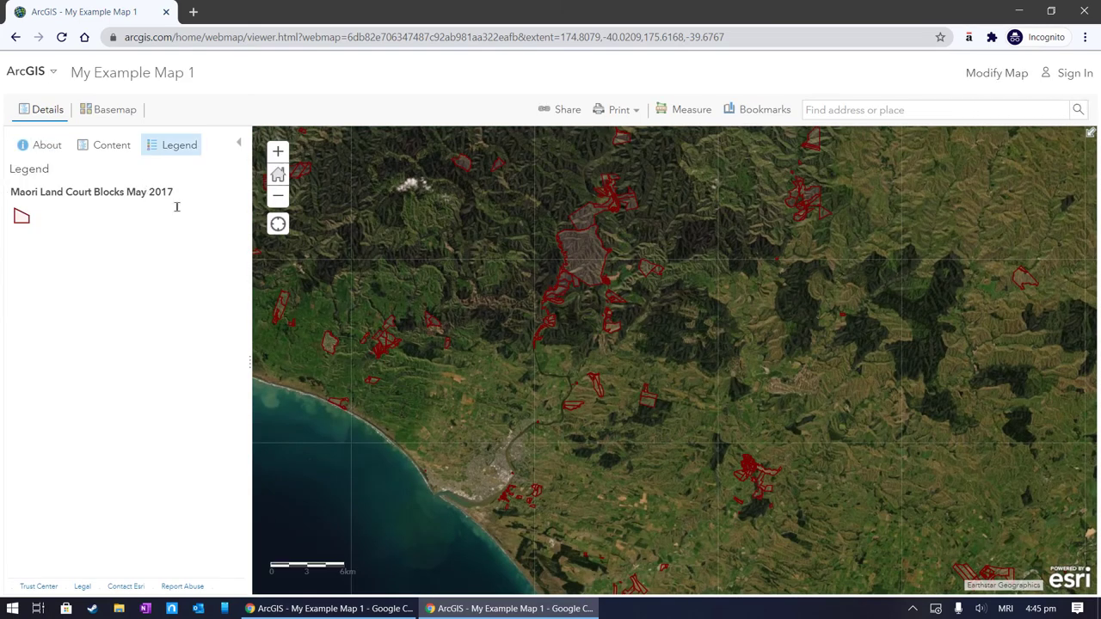
click(127, 150)
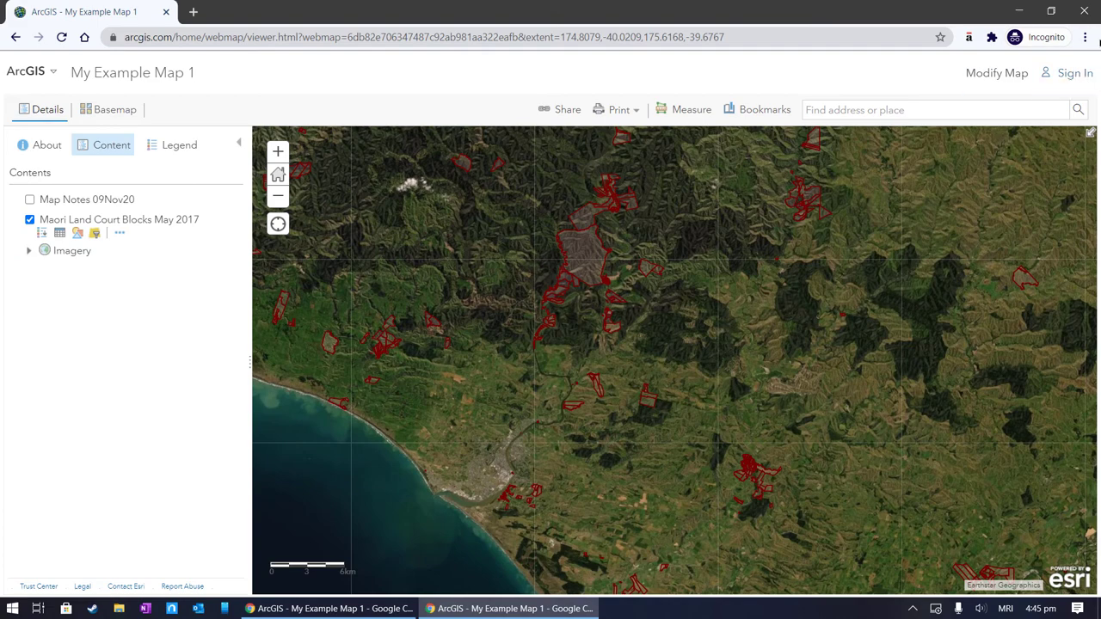
click(344, 611)
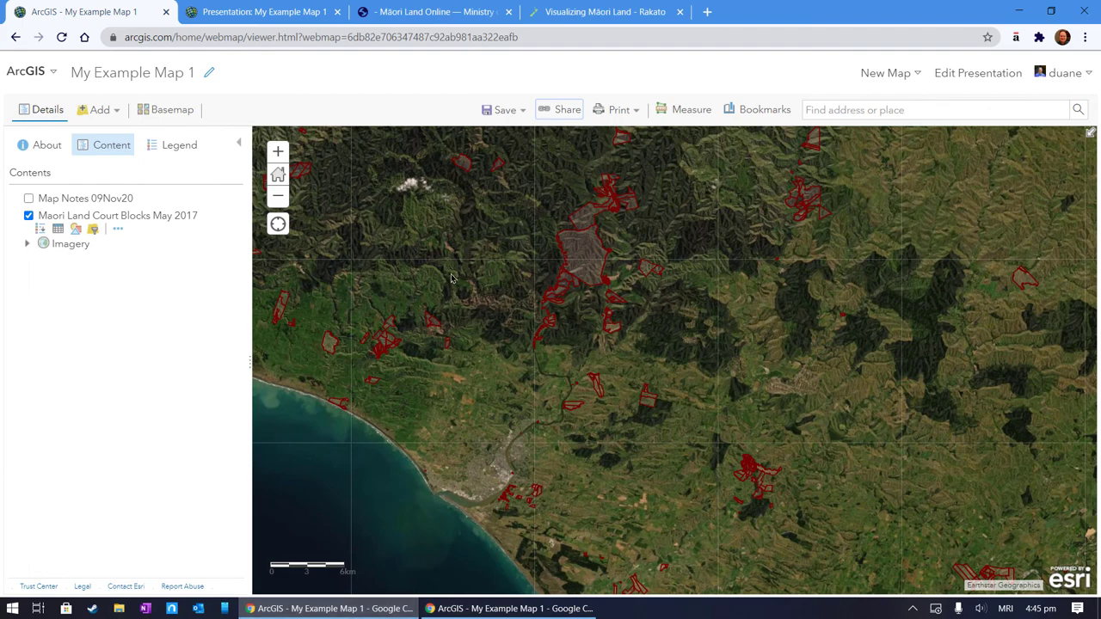
click(563, 112)
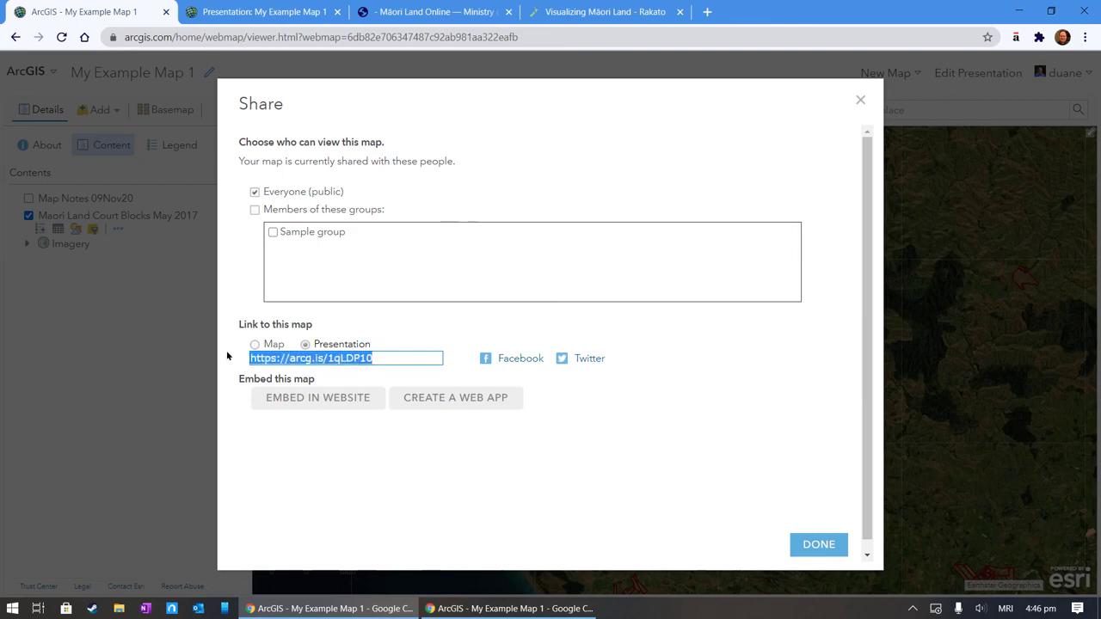
click(815, 547)
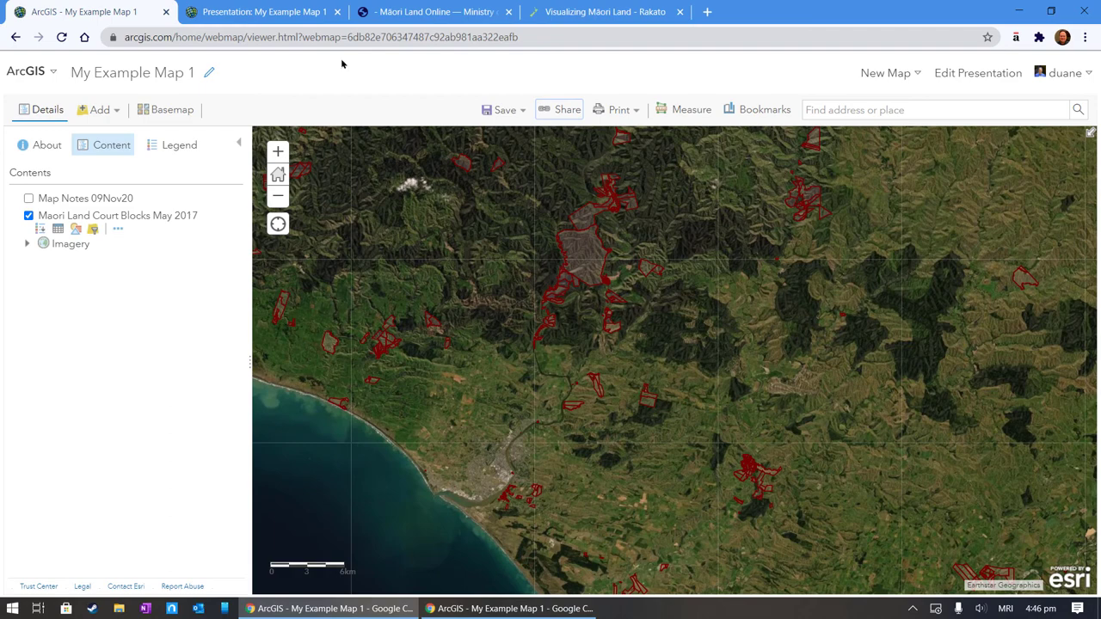
click(324, 19)
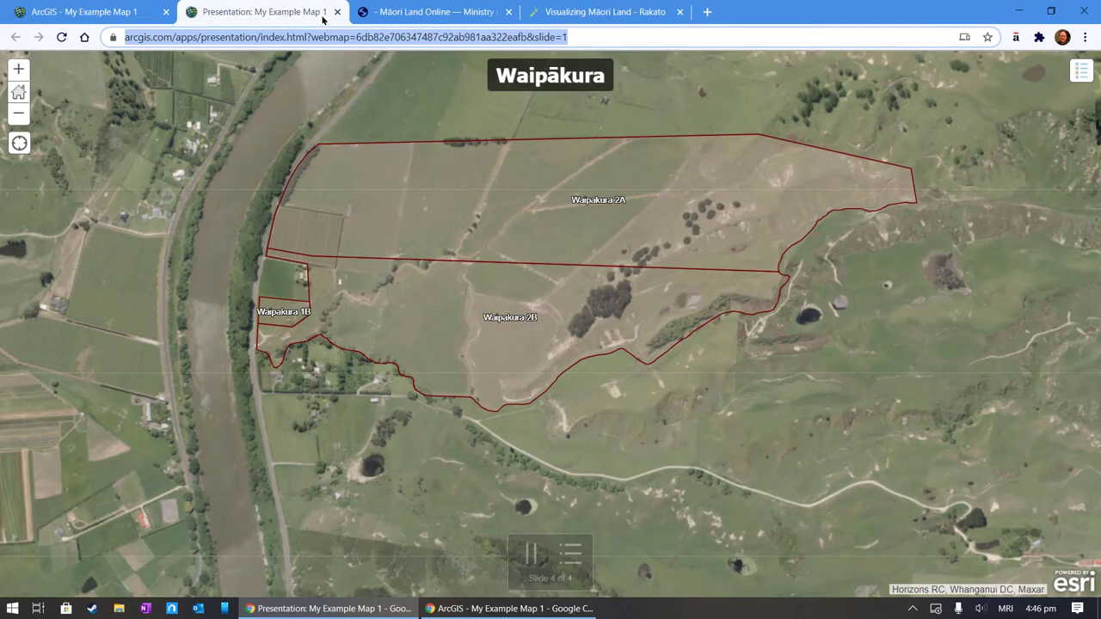
Load the shared presentation link in the private browsing window
click(508, 608)
click(798, 38)
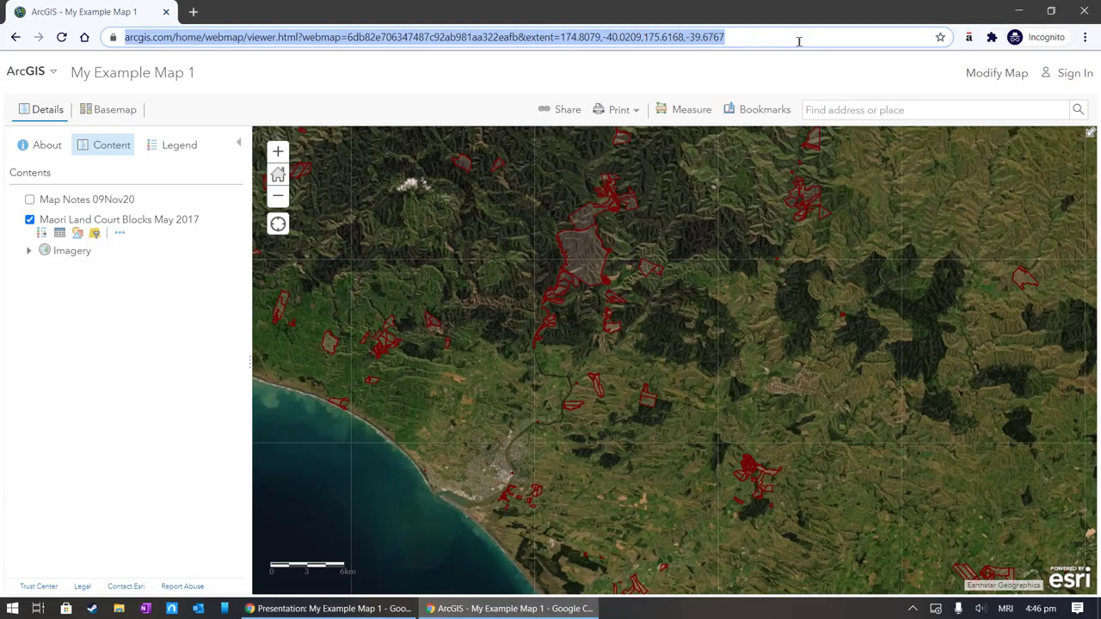
text(https://arcg.is/1qLDP10)
key(Return)
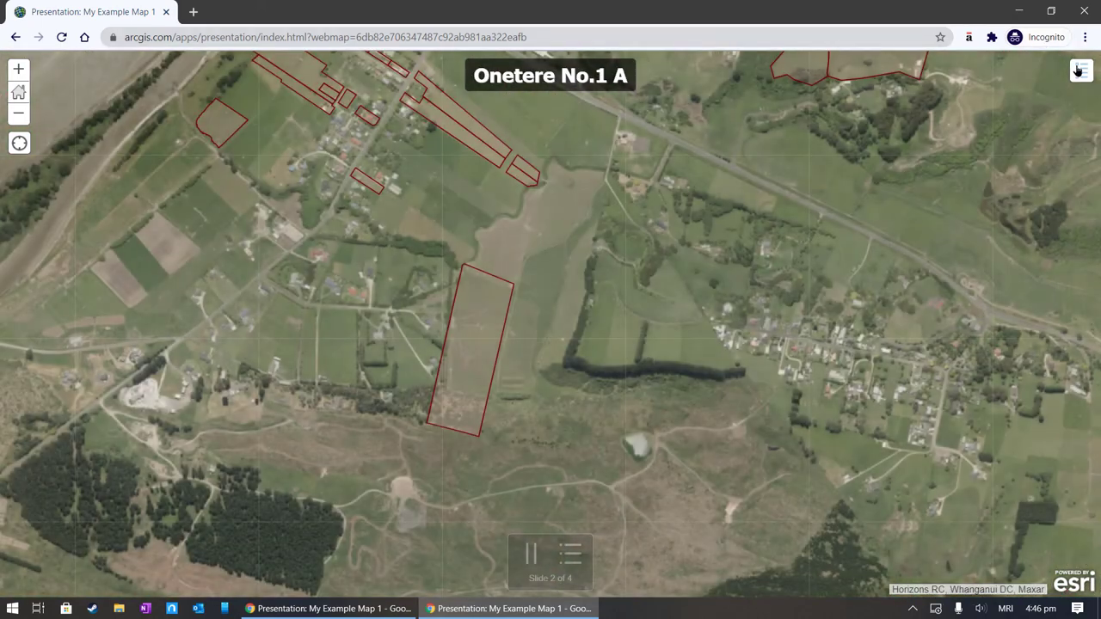
Toggle the legend, jump to slide 4 Waipākura, then minimize and return to My Example Map 1
click(1080, 72)
click(1080, 73)
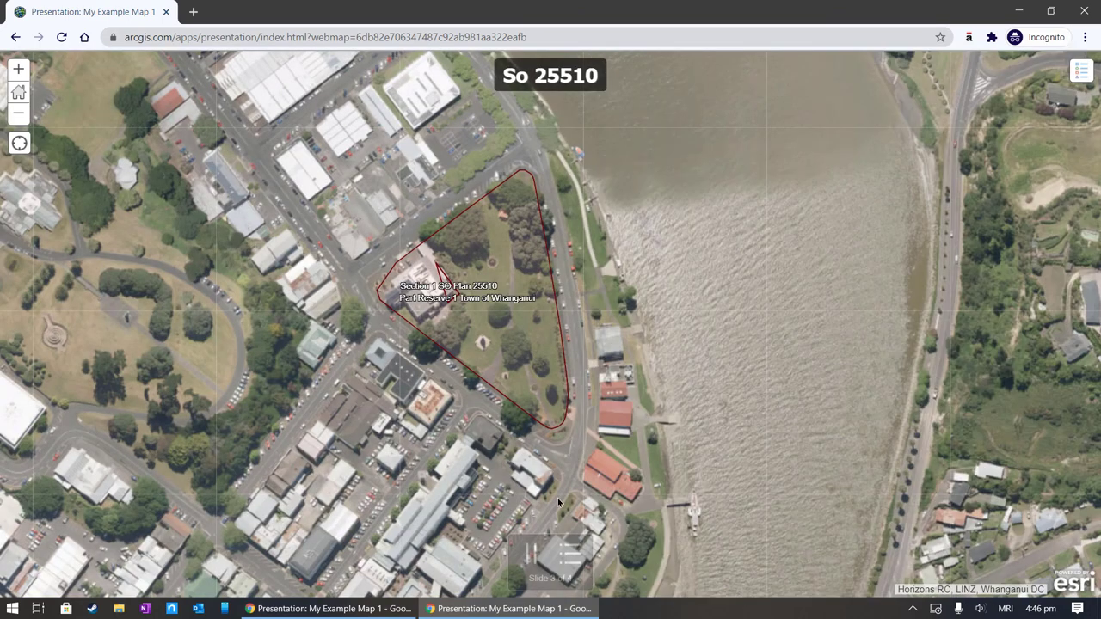
click(570, 554)
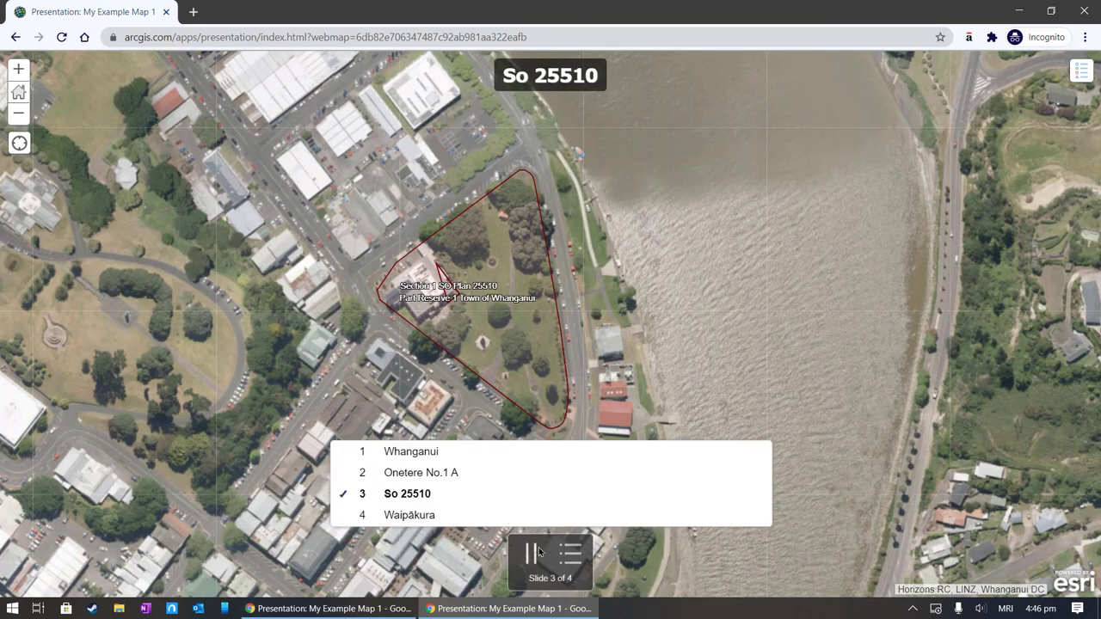
click(411, 514)
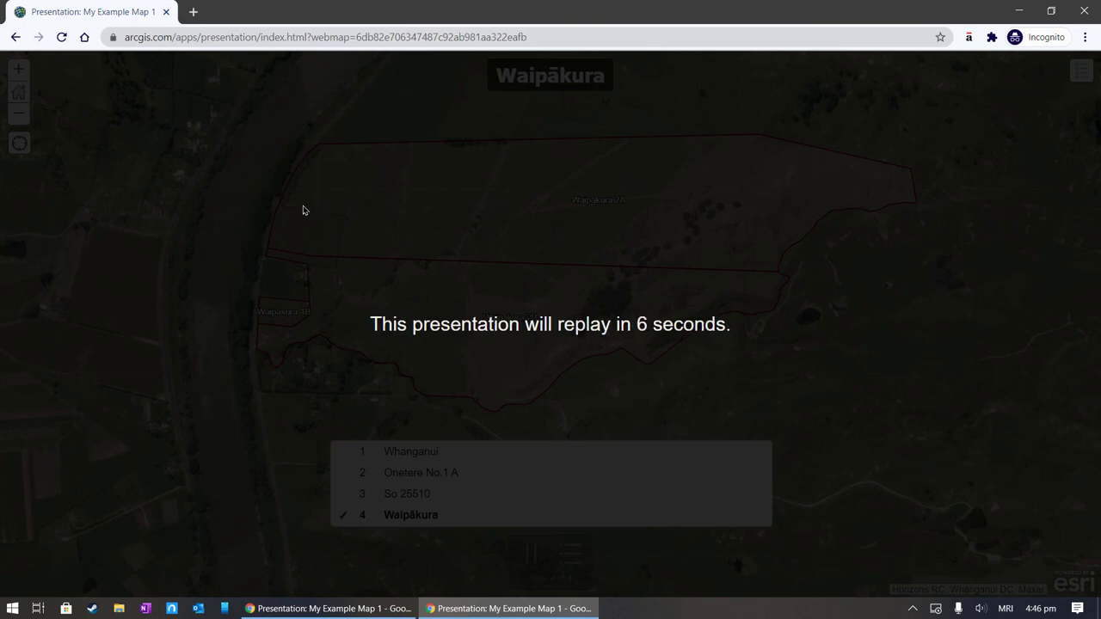
click(1020, 19)
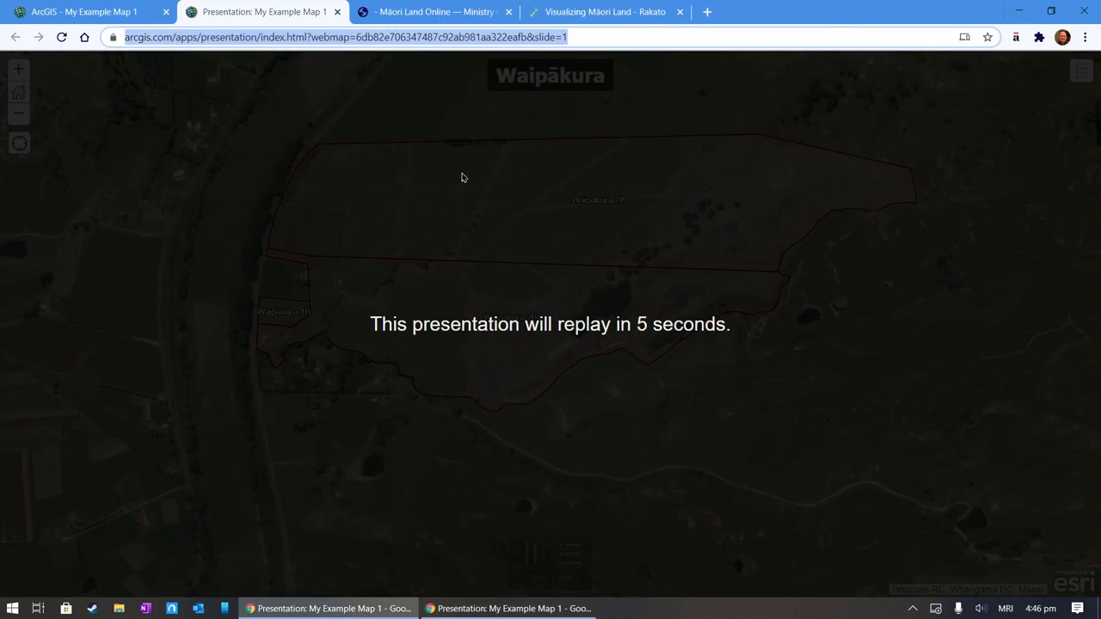
click(144, 14)
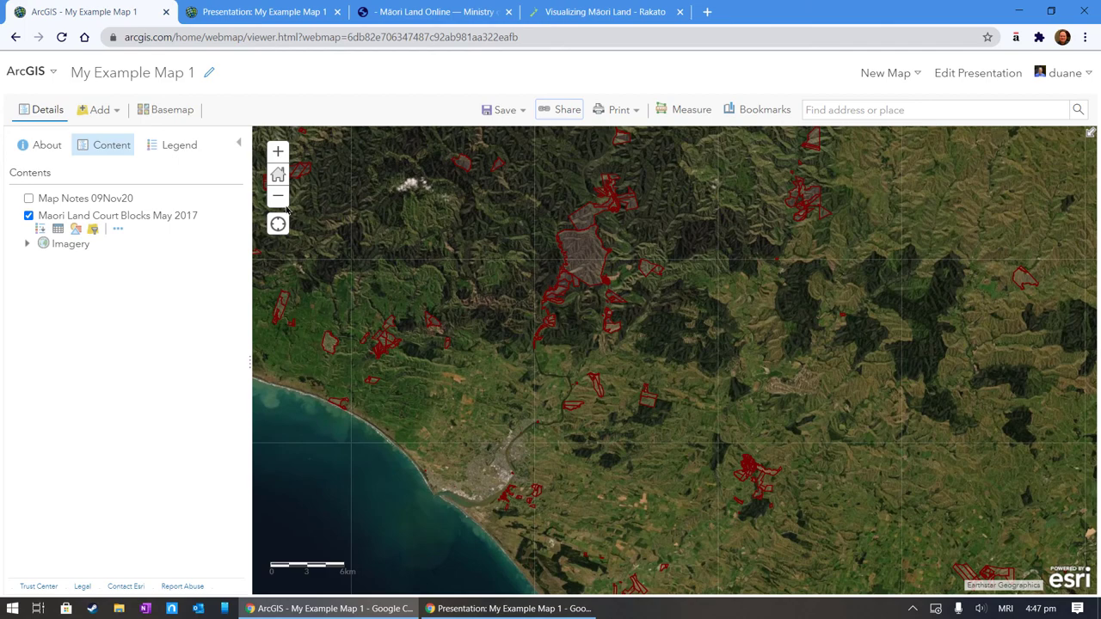
Show your home-folder items in Content and close the leftover presentation and reference tabs
click(43, 73)
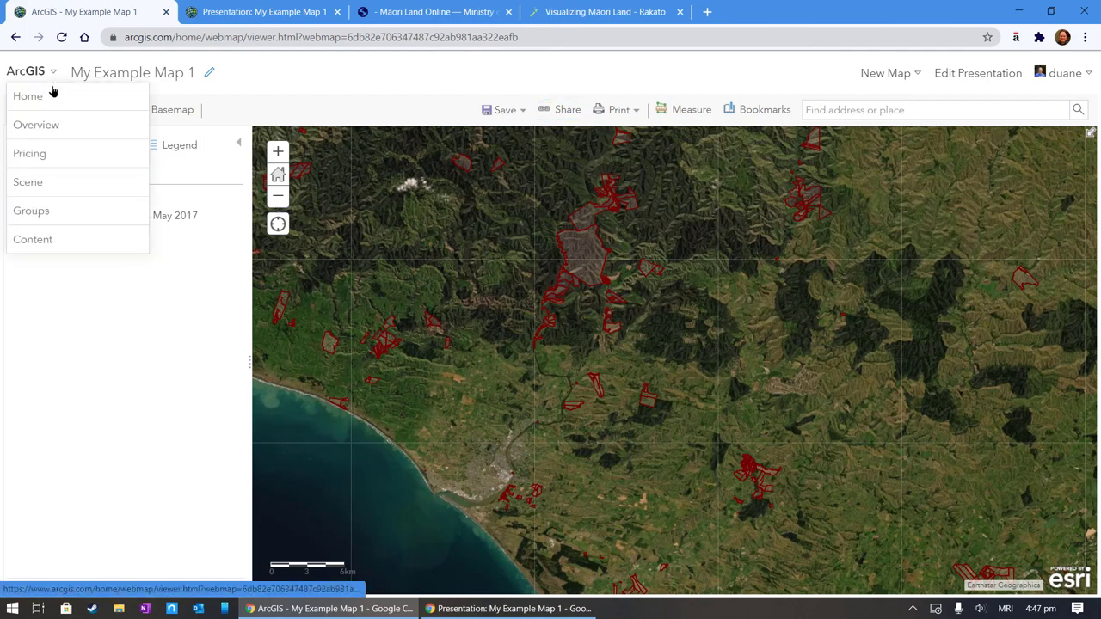
click(62, 240)
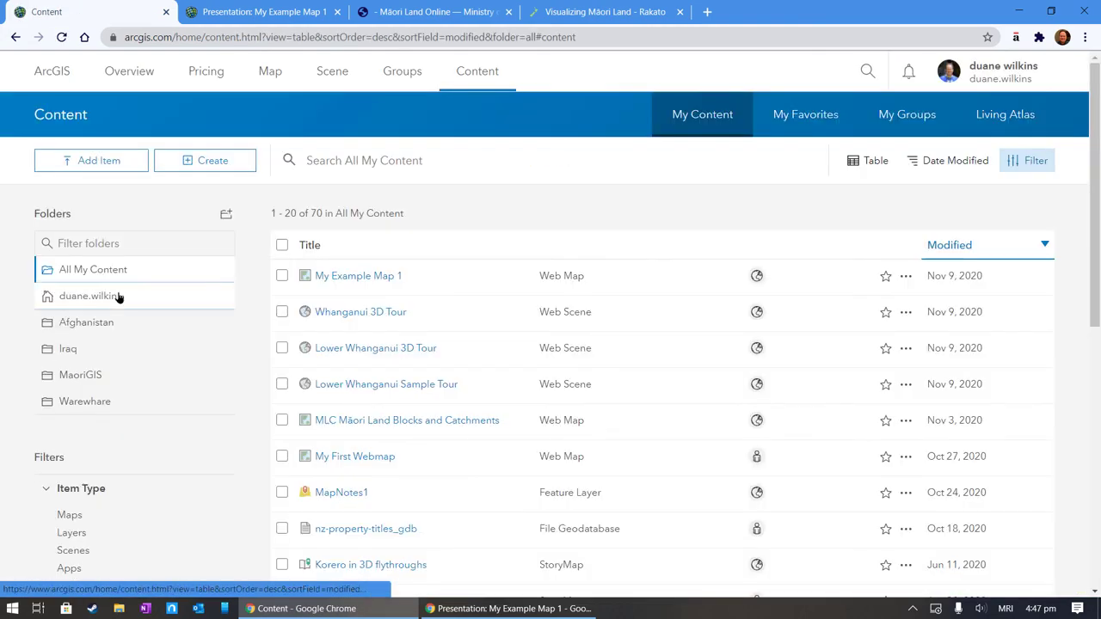
click(118, 297)
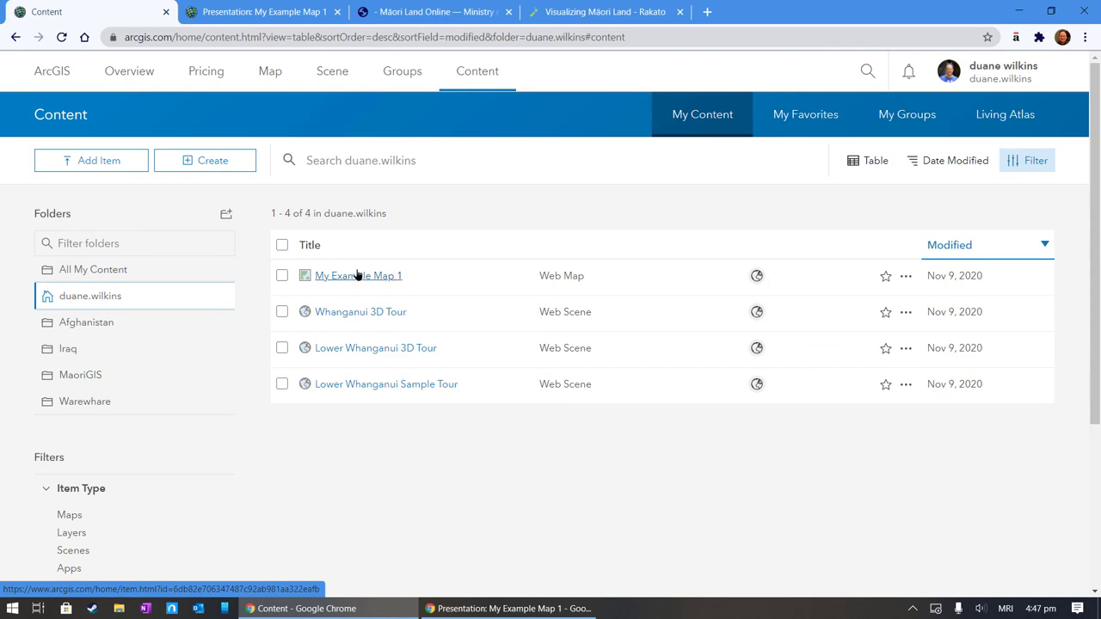
click(336, 14)
click(338, 12)
click(338, 12)
click(338, 12)
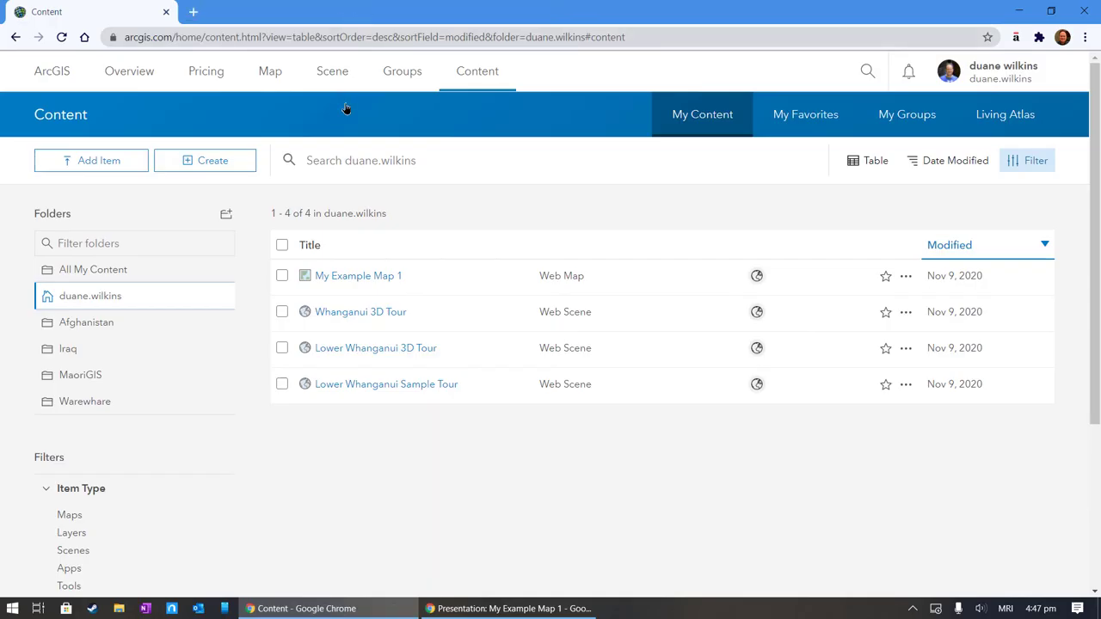
Open My Example Map 1 in Map Viewer and Whanganui 3D Tour in Scene Viewer, each in its own tab
right_click(366, 285)
click(422, 297)
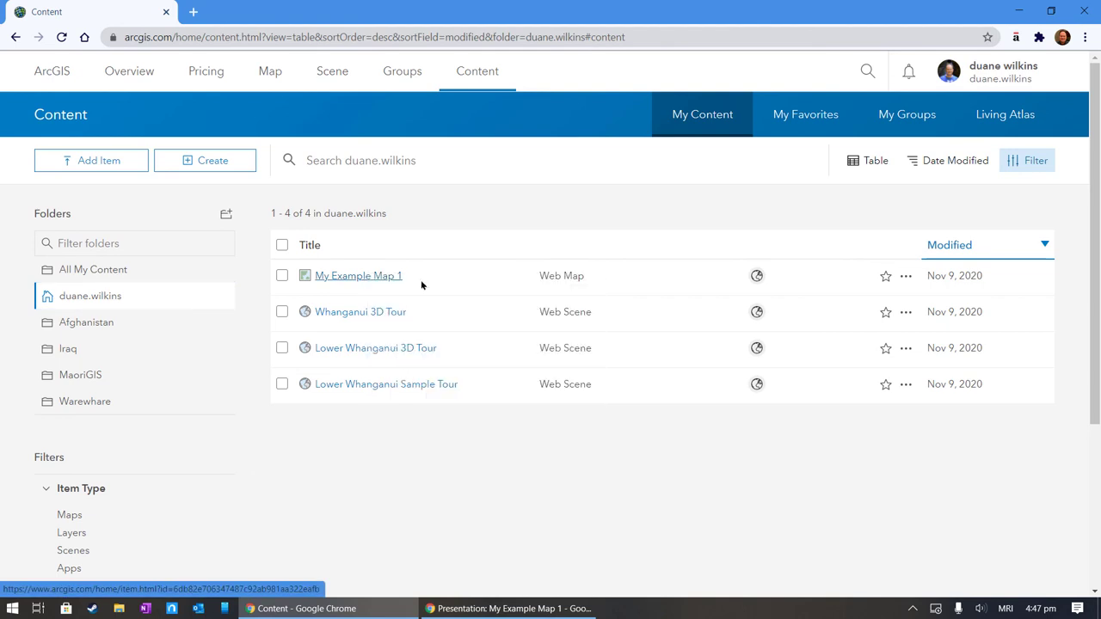
right_click(355, 312)
click(393, 322)
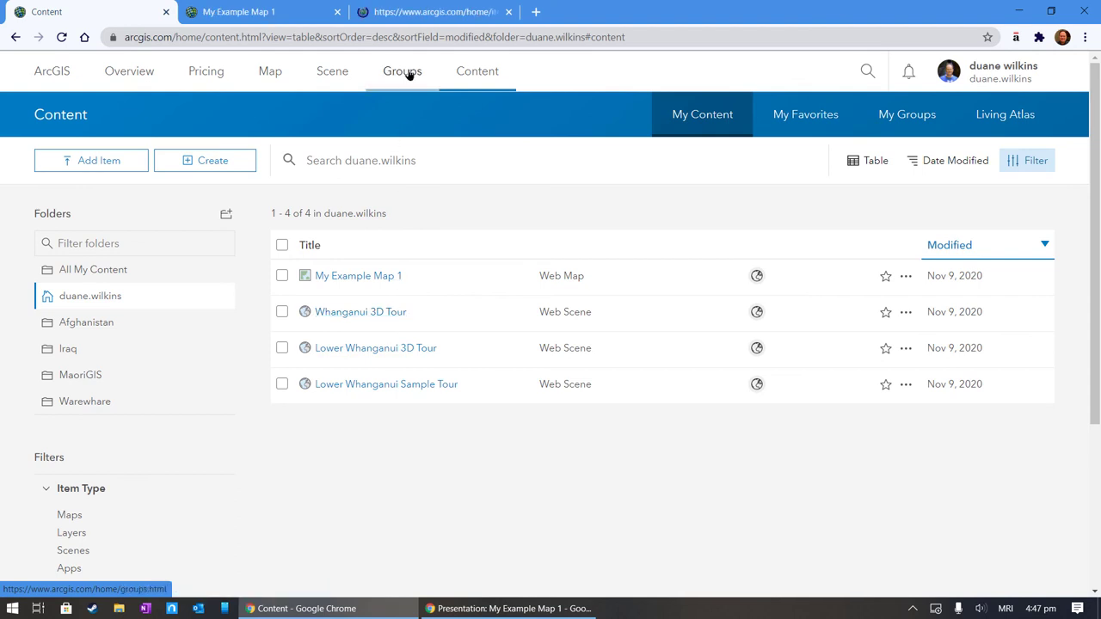
click(300, 12)
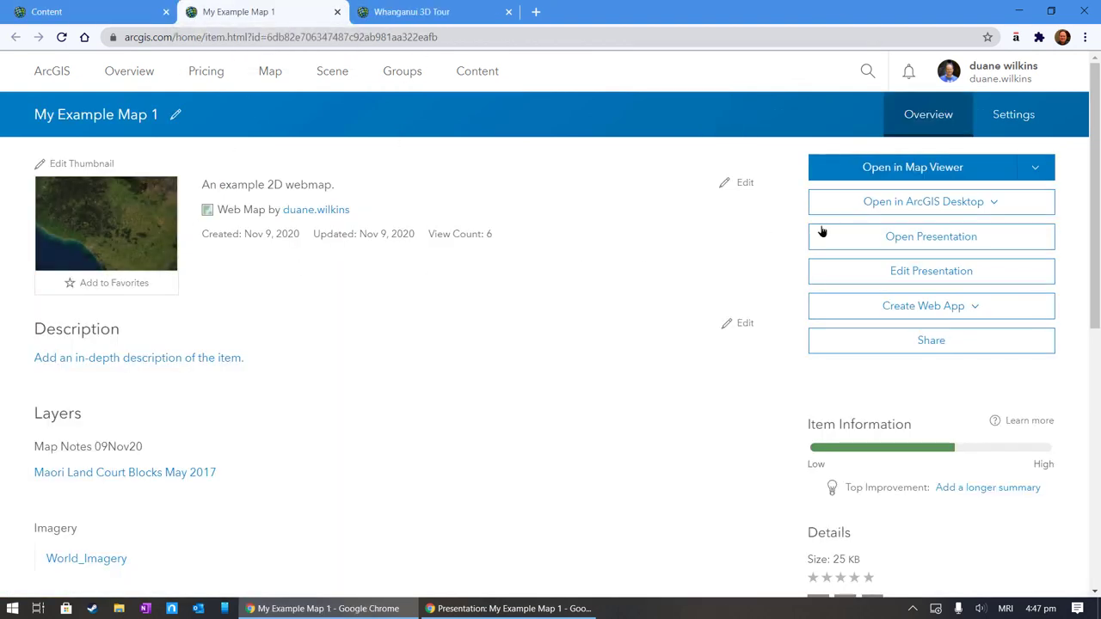
click(919, 168)
click(401, 12)
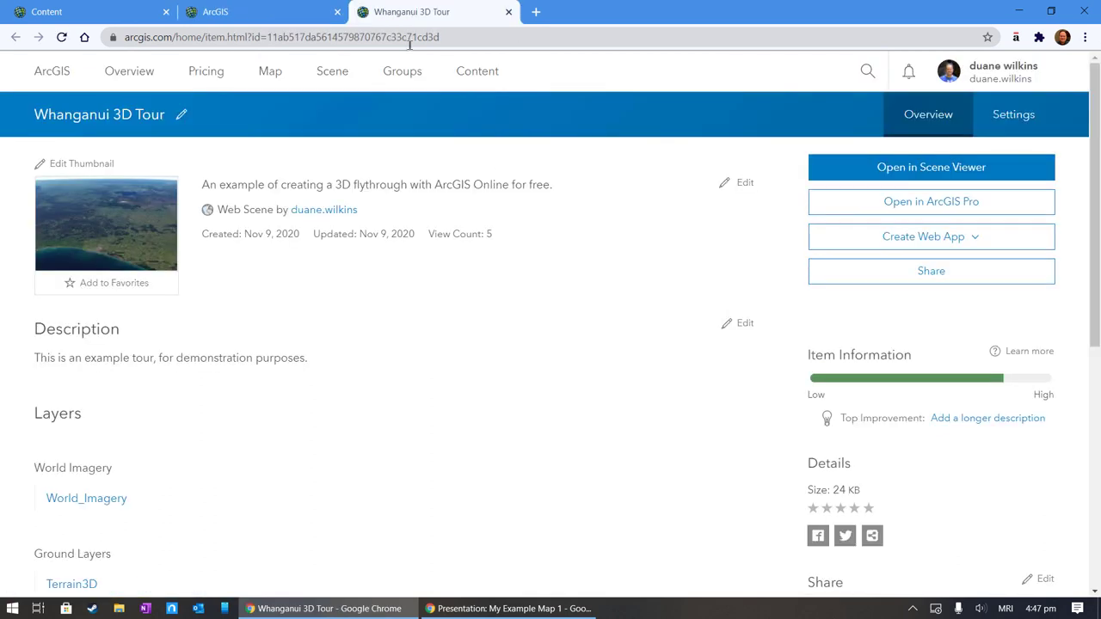
click(901, 169)
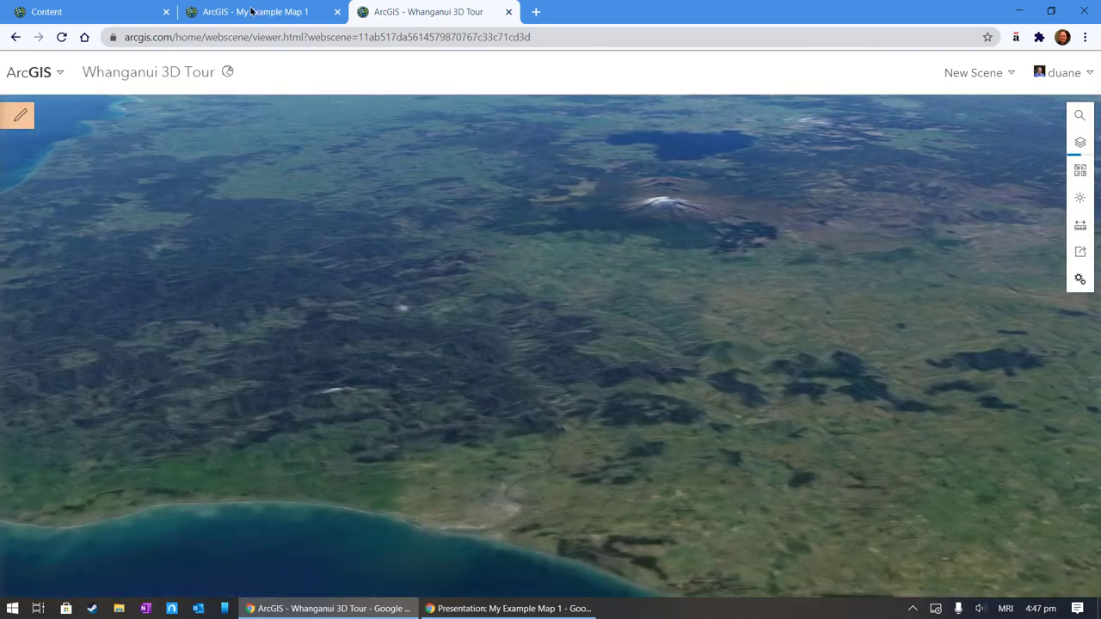
Once the Whanganui 3D Tour scene loads, go back to the My Example Map 1 tab
click(254, 12)
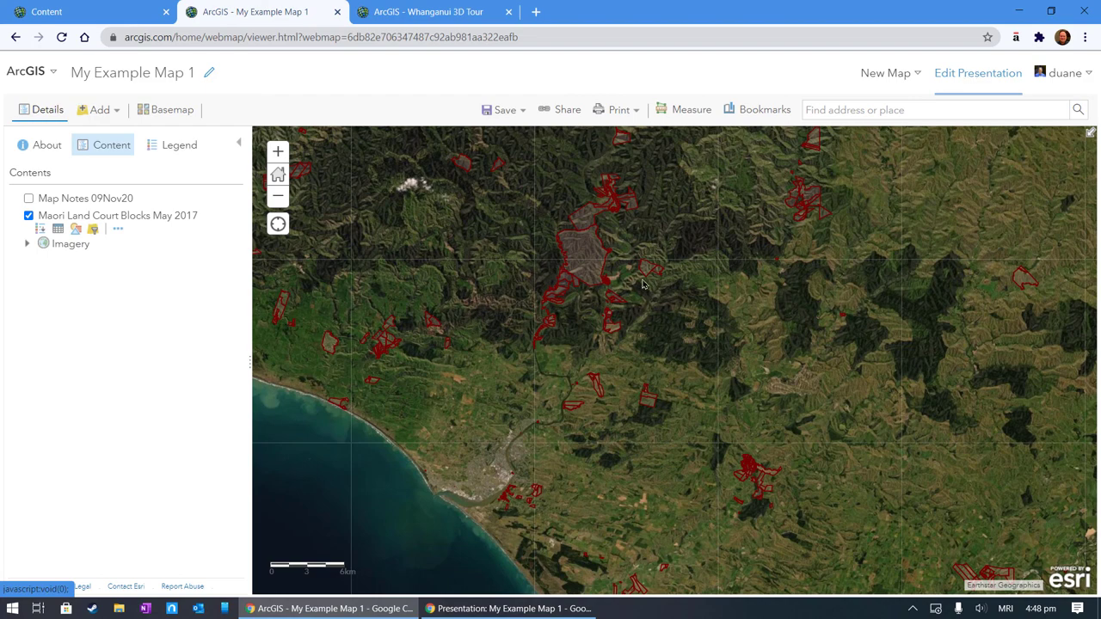
View the attributes of the large land block north of centre, then close the map tab for Content
click(577, 263)
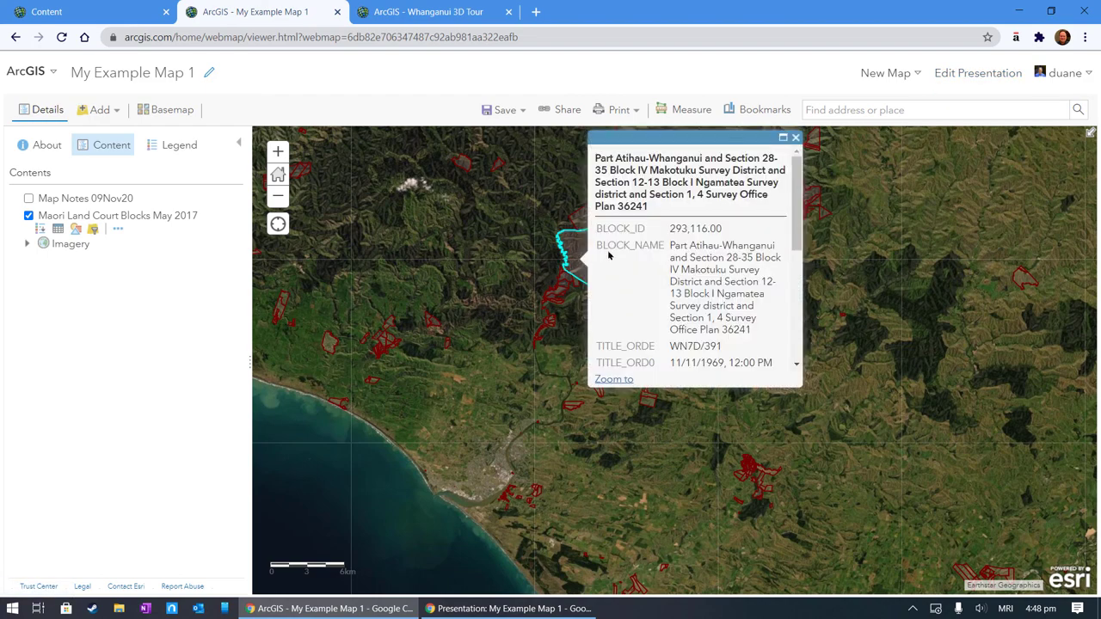
scroll(696, 288, down, 5)
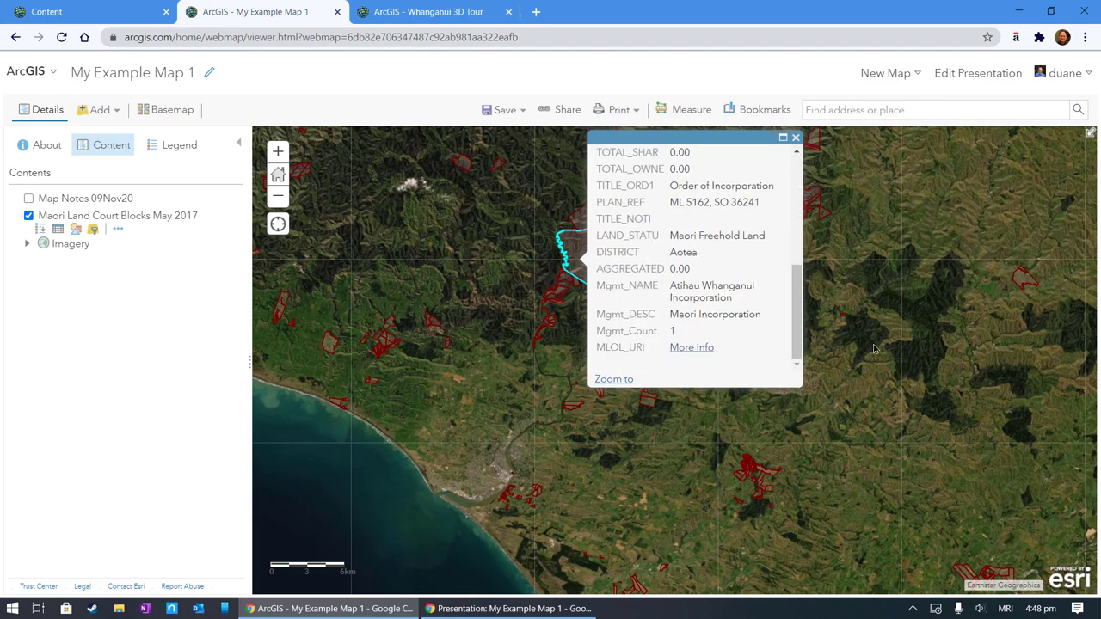
key(alt+Left)
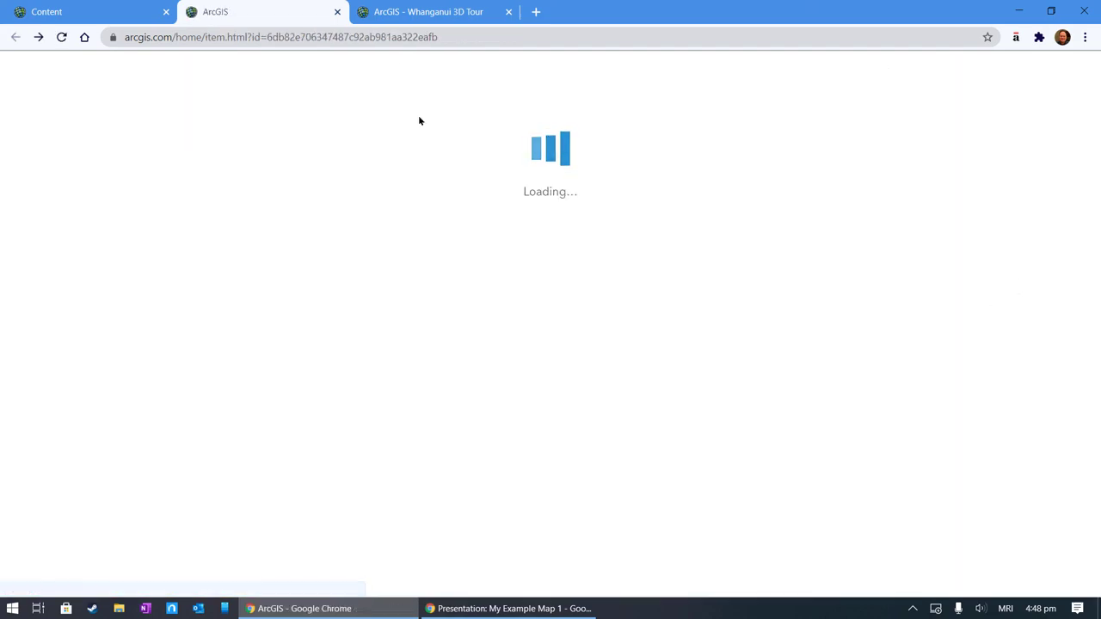
click(337, 12)
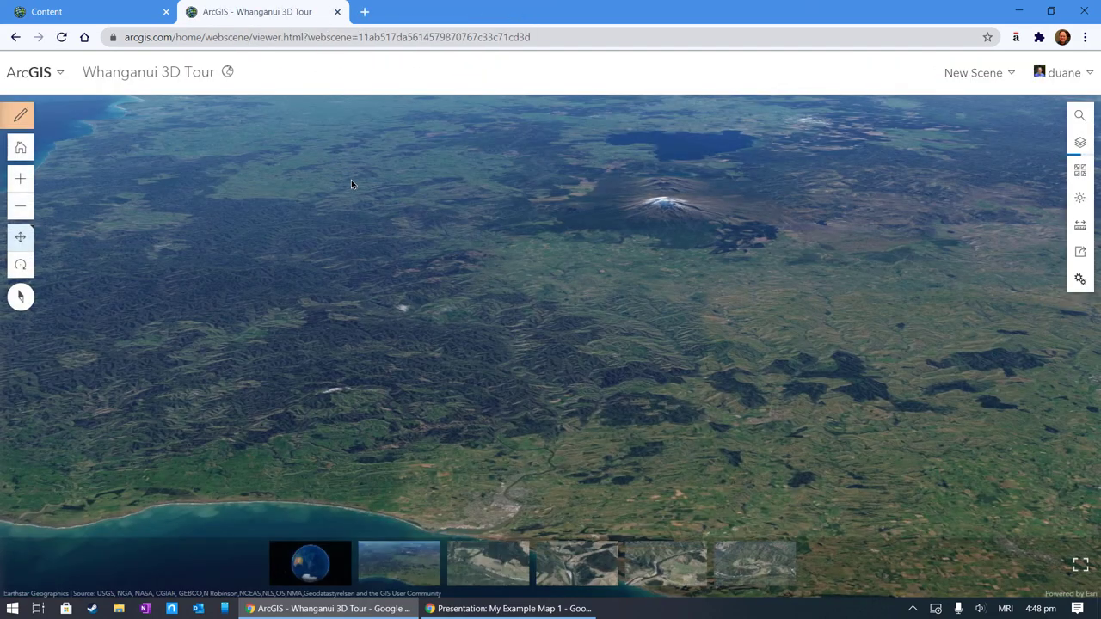
click(123, 16)
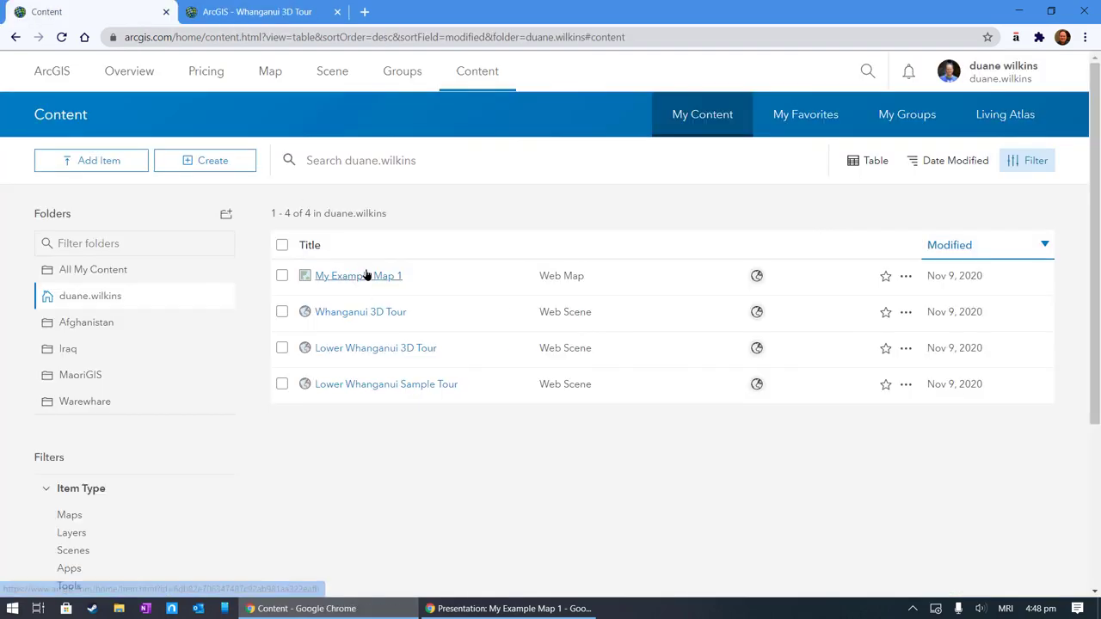